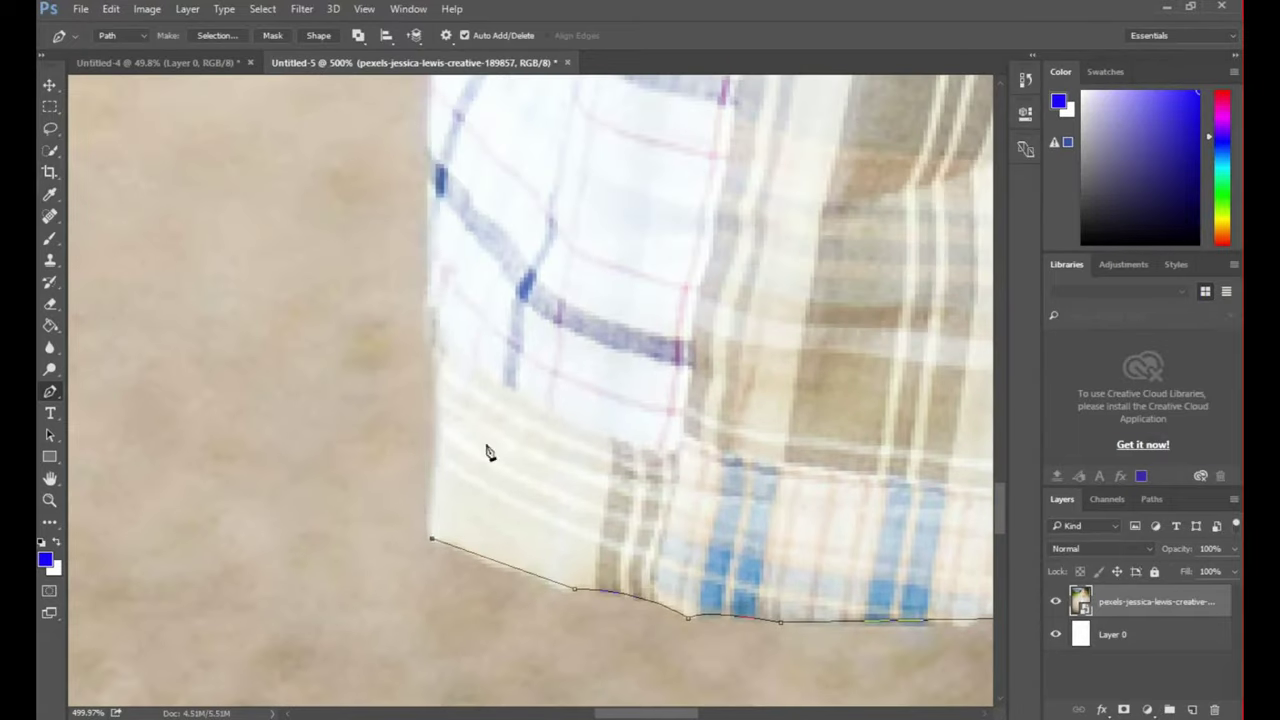
- With the Pen tool, trace anchors up the girl's shirt edge and arm to the camera
{"action": "left_click_drag", "start_coordinate": [597, 177], "coordinate": [584, 417]}
{"action": "left_click", "coordinate": [534, 490]}
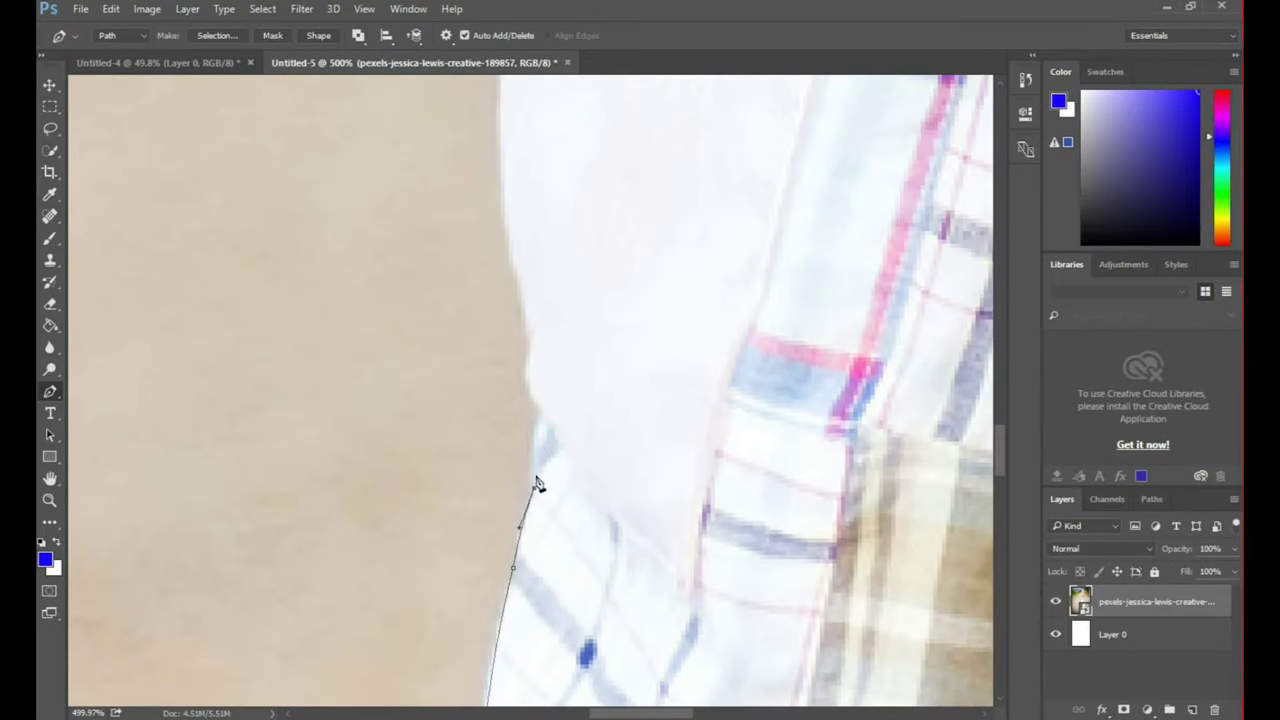
{"action": "scroll", "coordinate": [546, 474], "scroll_direction": "up", "scroll_amount": 2}
{"action": "left_click", "coordinate": [540, 480]}
{"action": "scroll", "coordinate": [526, 506], "scroll_direction": "up", "scroll_amount": 2}
{"action": "scroll", "coordinate": [500, 400], "scroll_direction": "up", "scroll_amount": 2}
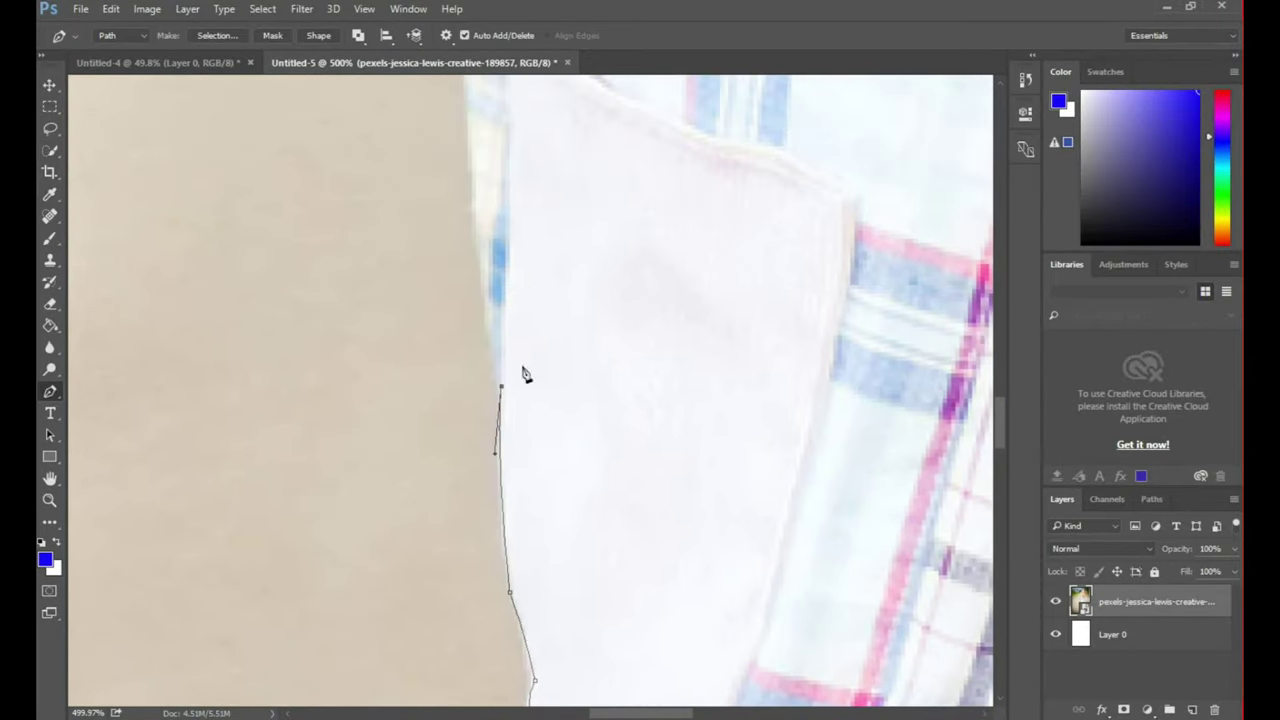
{"action": "scroll", "coordinate": [531, 306], "scroll_direction": "up", "scroll_amount": 2}
{"action": "left_click", "coordinate": [531, 306]}
{"action": "scroll", "coordinate": [500, 277], "scroll_direction": "up", "scroll_amount": 2}
{"action": "scroll", "coordinate": [528, 263], "scroll_direction": "up", "scroll_amount": 2}
{"action": "left_click", "coordinate": [528, 263]}
{"action": "scroll", "coordinate": [533, 313], "scroll_direction": "up", "scroll_amount": 2}
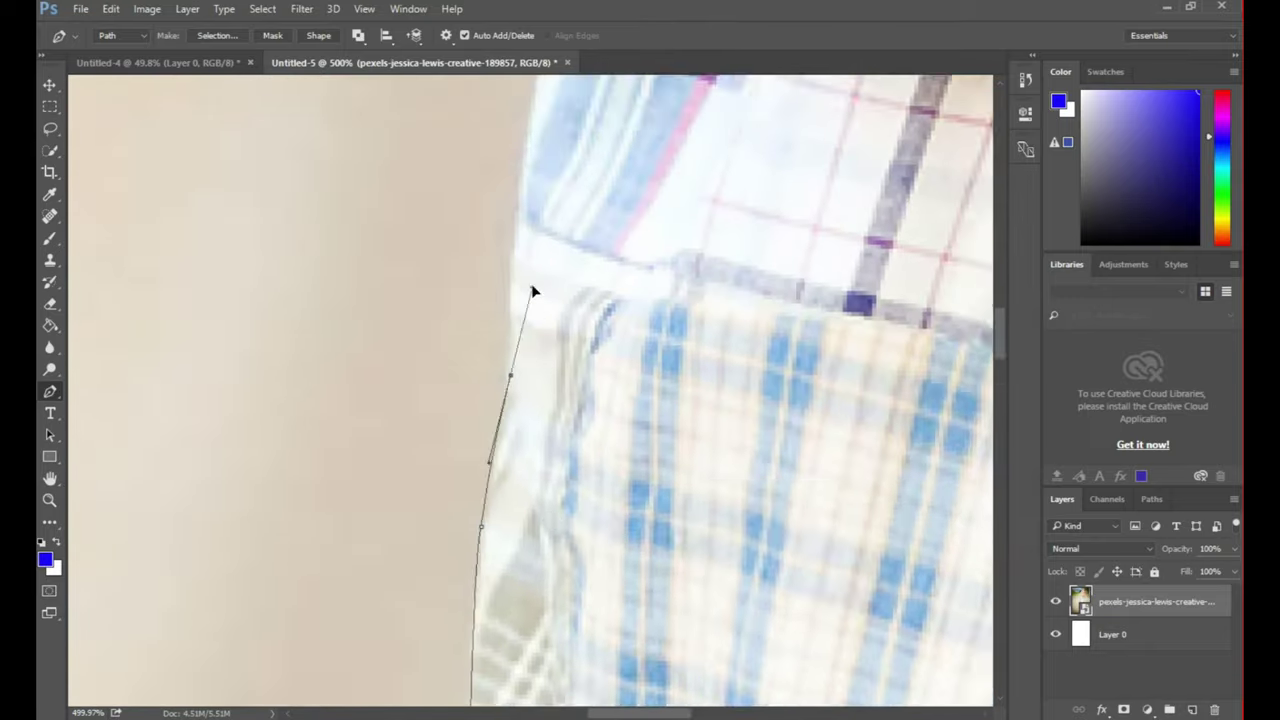
{"action": "scroll", "coordinate": [533, 313], "scroll_direction": "up", "scroll_amount": 2}
{"action": "scroll", "coordinate": [590, 280], "scroll_direction": "up", "scroll_amount": 2}
{"action": "left_click", "coordinate": [600, 363]}
{"action": "scroll", "coordinate": [600, 363], "scroll_direction": "up", "scroll_amount": 2}
{"action": "left_click_drag", "start_coordinate": [425, 461], "coordinate": [317, 429]}
{"action": "scroll", "coordinate": [517, 452], "scroll_direction": "up", "scroll_amount": 2}
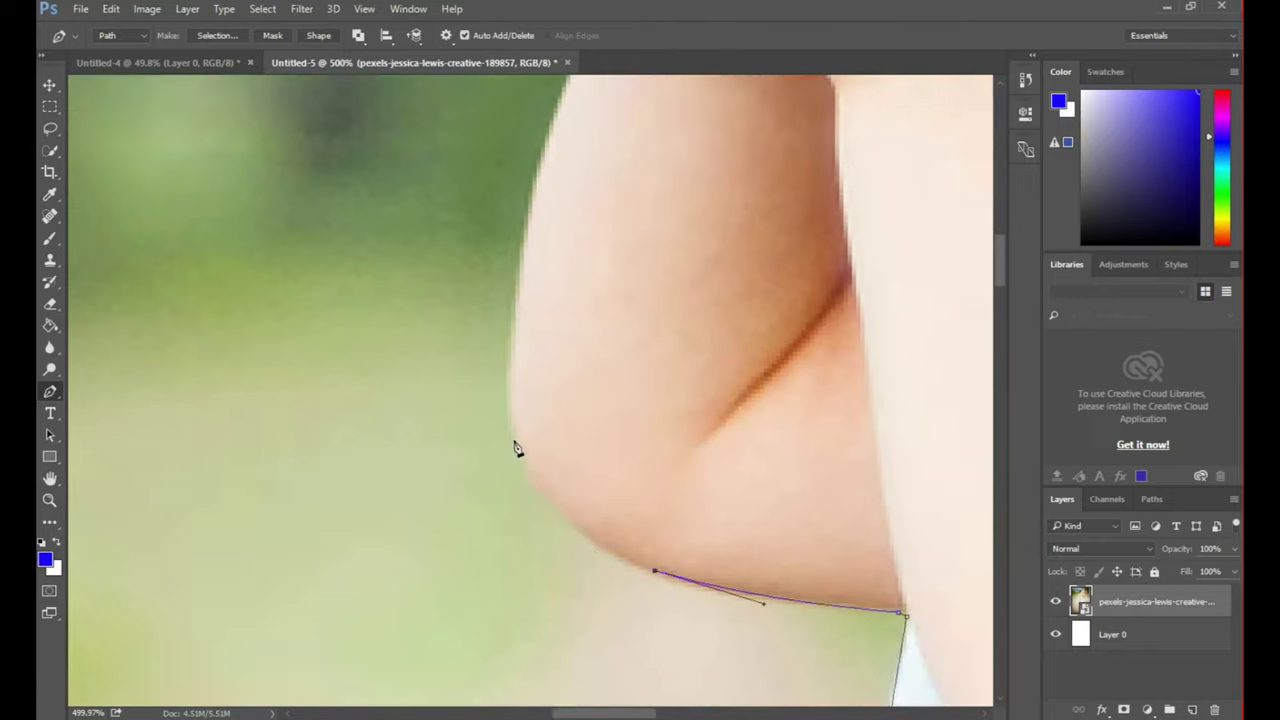
{"action": "left_click", "coordinate": [516, 452]}
{"action": "scroll", "coordinate": [516, 452], "scroll_direction": "up", "scroll_amount": 2}
{"action": "left_click", "coordinate": [563, 337]}
{"action": "scroll", "coordinate": [563, 337], "scroll_direction": "up", "scroll_amount": 2}
{"action": "left_click", "coordinate": [563, 300]}
- Continue the path around the camera's edge, lens and top edge
{"action": "scroll", "coordinate": [570, 330], "scroll_direction": "up", "scroll_amount": 3}
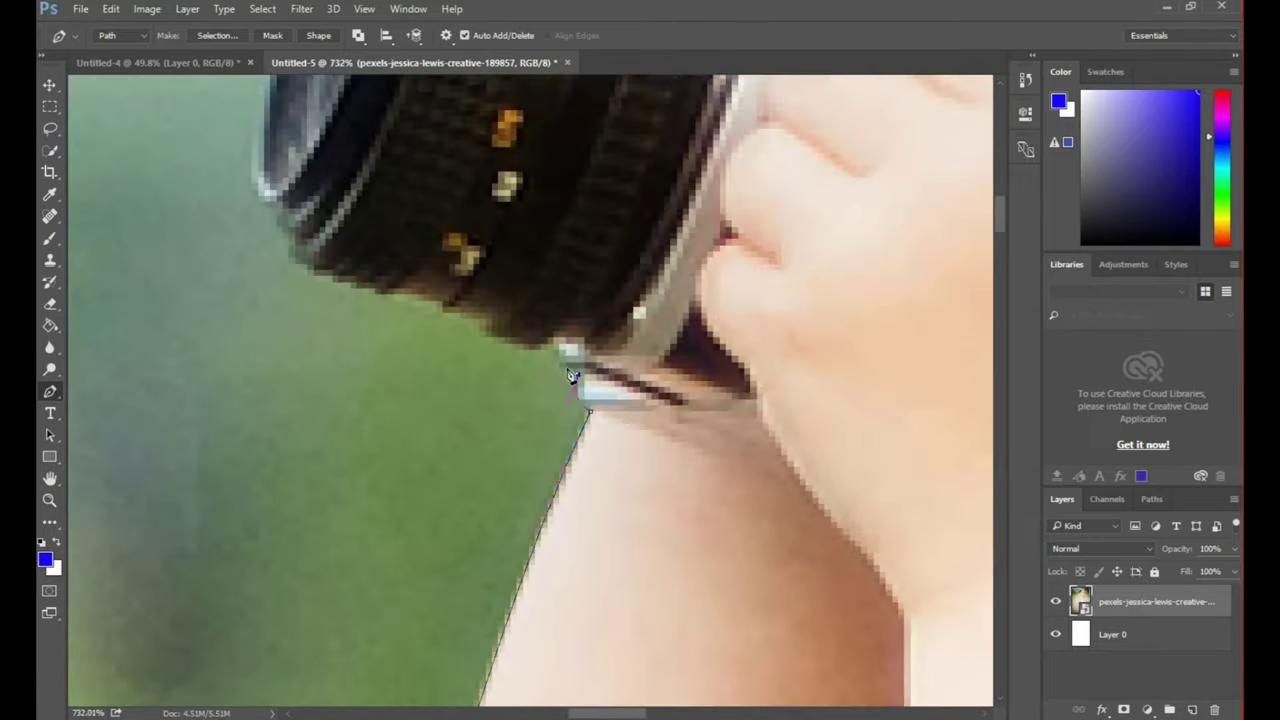
{"action": "left_click", "coordinate": [486, 318]}
{"action": "left_click", "coordinate": [443, 300]}
{"action": "left_click", "coordinate": [394, 288]}
{"action": "scroll", "coordinate": [447, 338], "scroll_direction": "up", "scroll_amount": 2}
{"action": "scroll", "coordinate": [380, 268], "scroll_direction": "down", "scroll_amount": 2}
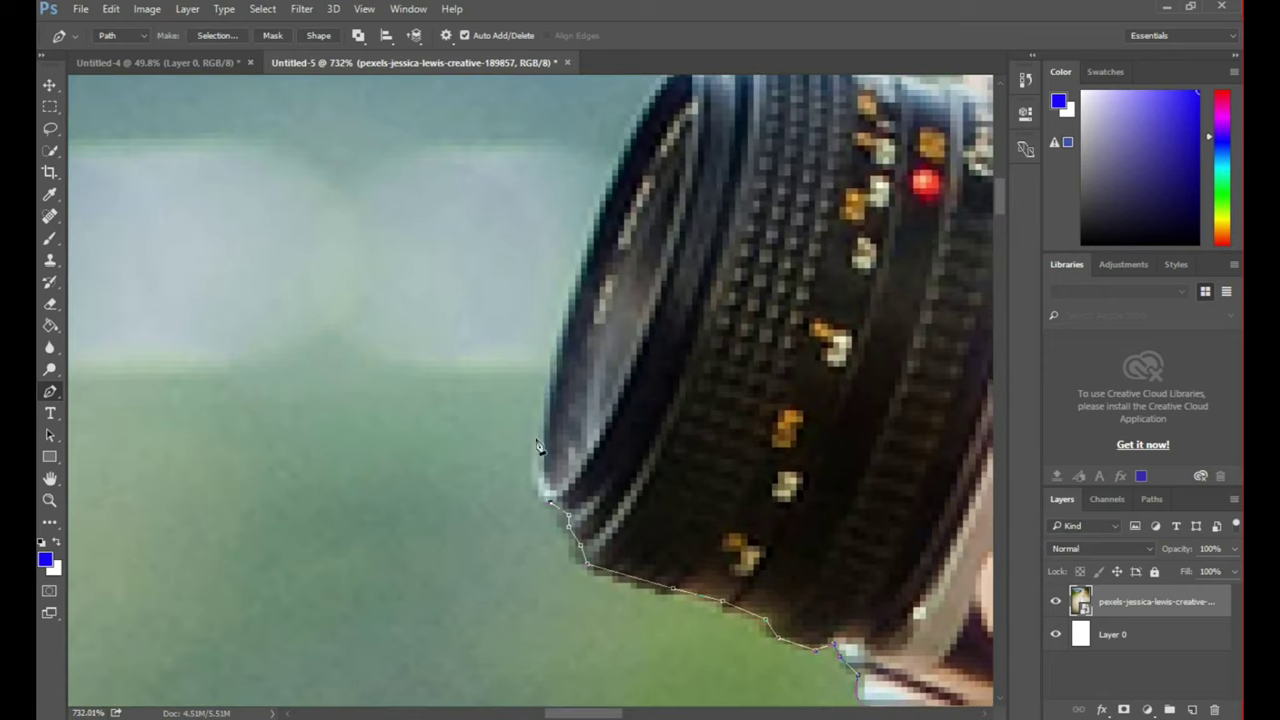
{"action": "scroll", "coordinate": [586, 286], "scroll_direction": "up", "scroll_amount": 2}
{"action": "scroll", "coordinate": [607, 276], "scroll_direction": "up", "scroll_amount": 2}
{"action": "left_click_drag", "start_coordinate": [607, 276], "coordinate": [698, 172]}
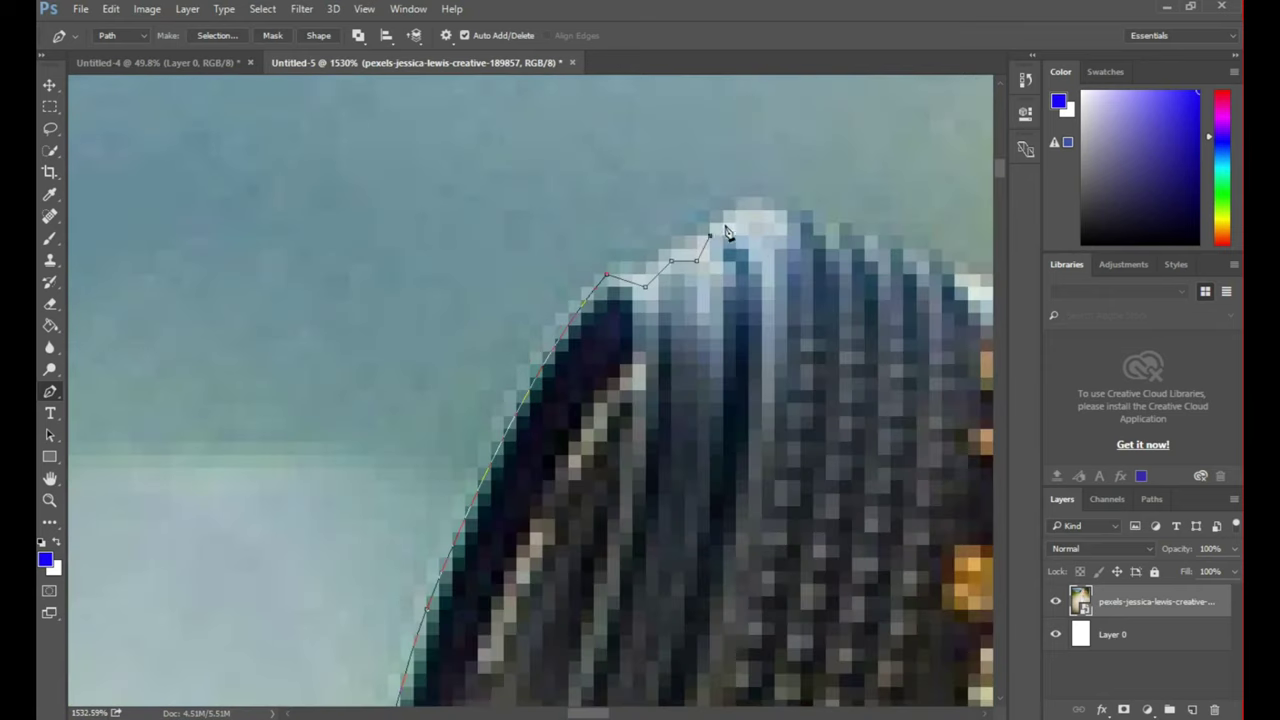
{"action": "left_click", "coordinate": [716, 234]}
{"action": "scroll", "coordinate": [716, 234], "scroll_direction": "right", "scroll_amount": 5}
{"action": "left_click", "coordinate": [288, 216]}
{"action": "left_click", "coordinate": [340, 230]}
{"action": "left_click", "coordinate": [507, 282]}
{"action": "scroll", "coordinate": [684, 358], "scroll_direction": "down", "scroll_amount": 3}
{"action": "scroll", "coordinate": [681, 223], "scroll_direction": "up", "scroll_amount": 2}
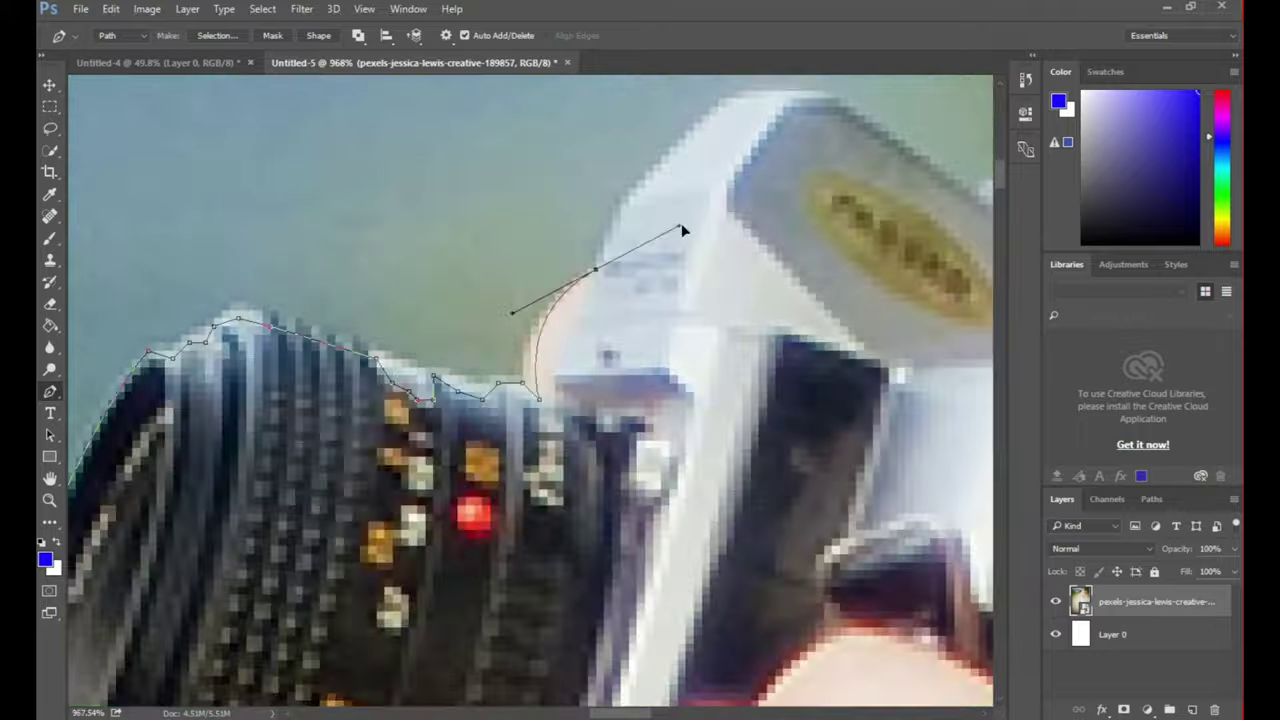
{"action": "scroll", "coordinate": [586, 306], "scroll_direction": "up", "scroll_amount": 1}
{"action": "scroll", "coordinate": [303, 372], "scroll_direction": "up", "scroll_amount": 1}
{"action": "scroll", "coordinate": [519, 414], "scroll_direction": "down", "scroll_amount": 3}
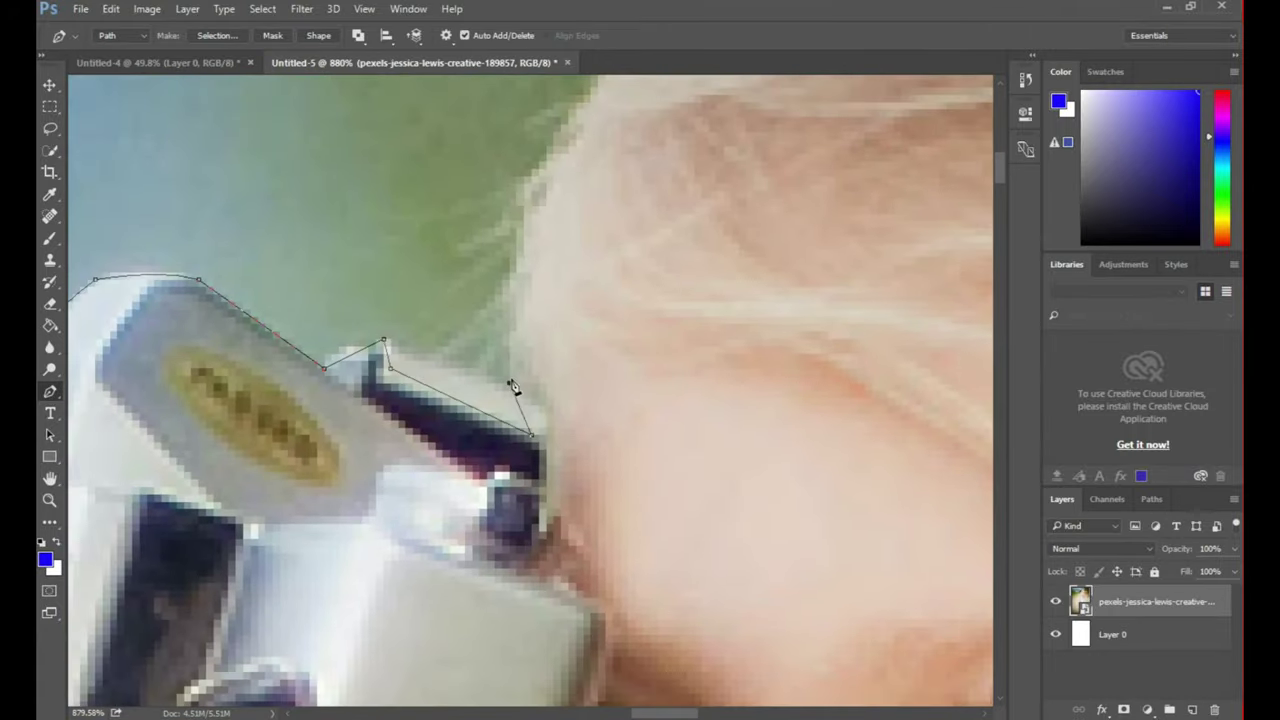
{"action": "scroll", "coordinate": [514, 386], "scroll_direction": "down", "scroll_amount": 2}
{"action": "scroll", "coordinate": [691, 194], "scroll_direction": "up", "scroll_amount": 3}
{"action": "scroll", "coordinate": [720, 611], "scroll_direction": "up", "scroll_amount": 2}
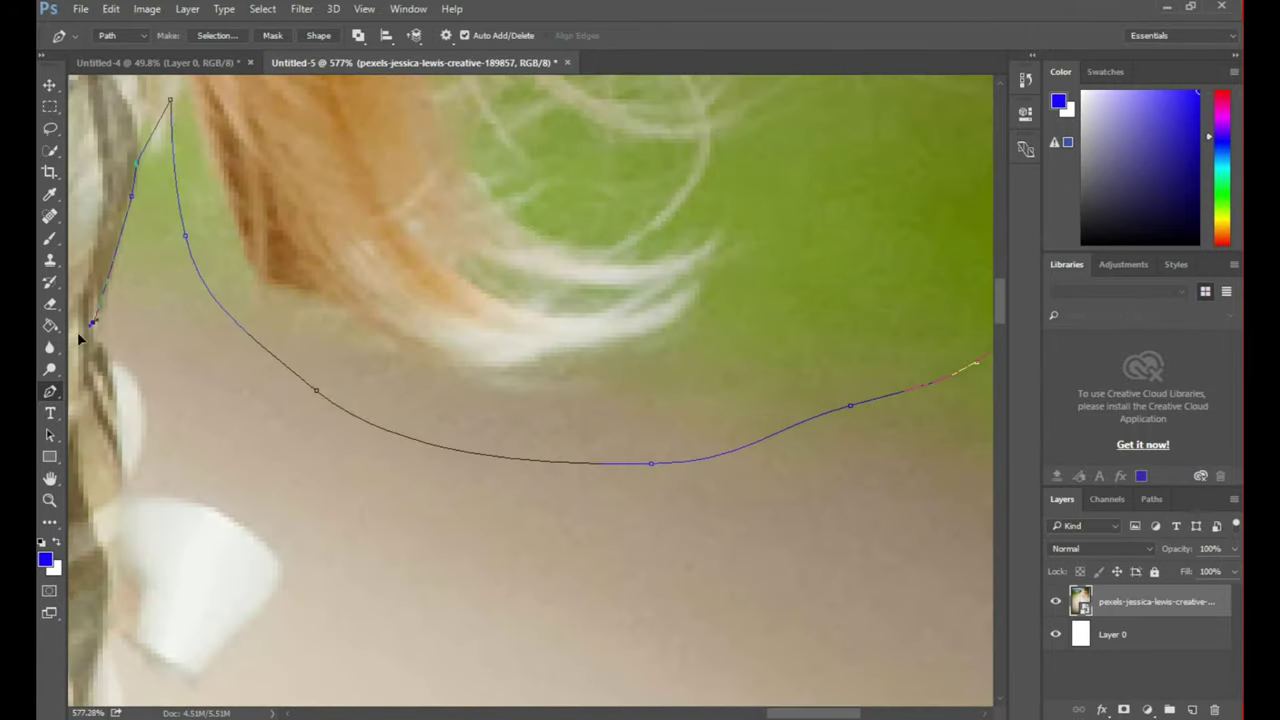
{"action": "scroll", "coordinate": [80, 340], "scroll_direction": "down", "scroll_amount": 3}
- Trace the path along the neck, collar, shirt's right edge and dress edge
{"action": "left_click", "coordinate": [193, 157]}
{"action": "scroll", "coordinate": [277, 447], "scroll_direction": "down", "scroll_amount": 2}
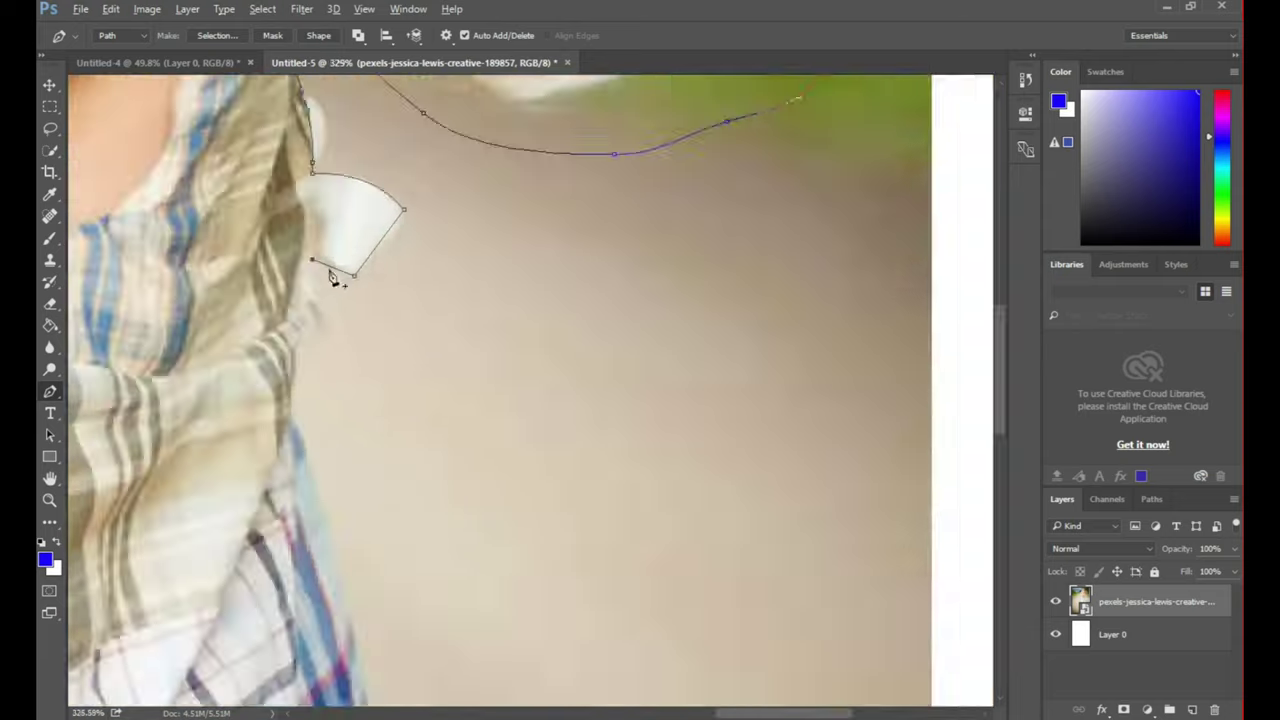
{"action": "left_click", "coordinate": [300, 357]}
{"action": "scroll", "coordinate": [300, 366], "scroll_direction": "up", "scroll_amount": 2}
{"action": "scroll", "coordinate": [341, 509], "scroll_direction": "down", "scroll_amount": 3}
{"action": "left_click", "coordinate": [345, 525]}
{"action": "scroll", "coordinate": [345, 525], "scroll_direction": "down", "scroll_amount": 3}
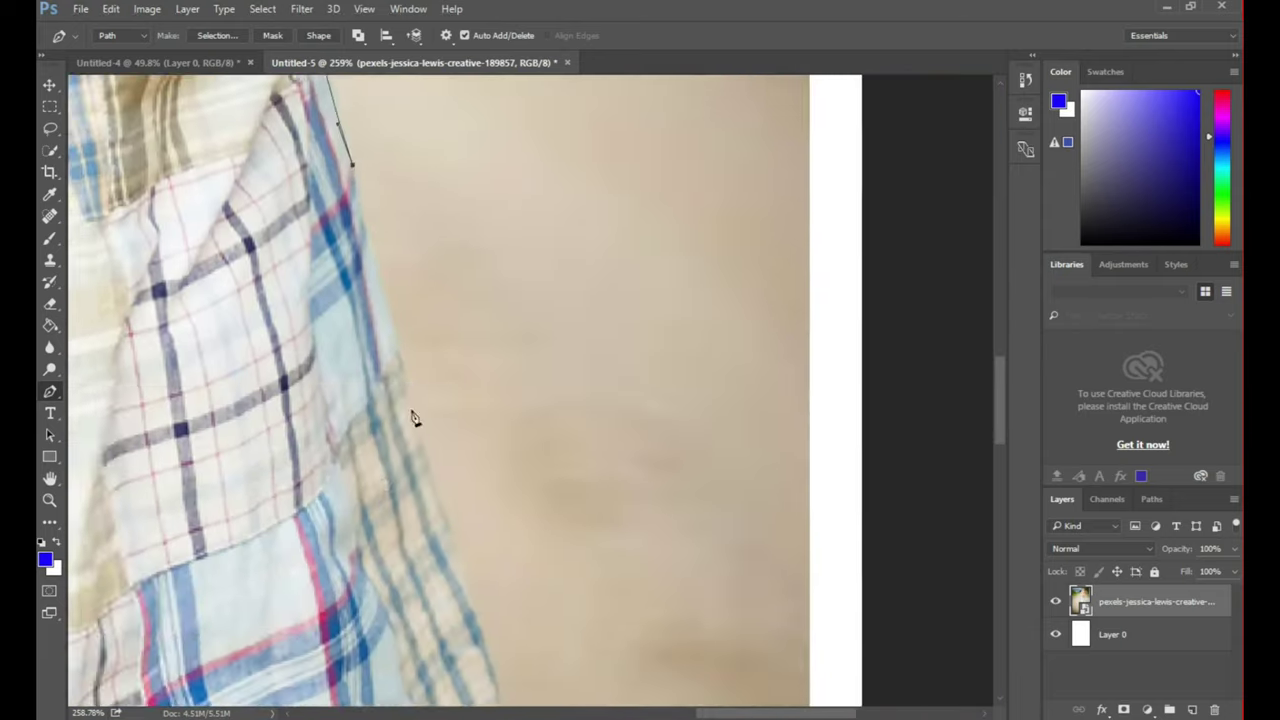
{"action": "left_click", "coordinate": [412, 445]}
{"action": "scroll", "coordinate": [412, 445], "scroll_direction": "down", "scroll_amount": 3}
{"action": "scroll", "coordinate": [430, 450], "scroll_direction": "down", "scroll_amount": 3}
{"action": "scroll", "coordinate": [443, 357], "scroll_direction": "up", "scroll_amount": 2}
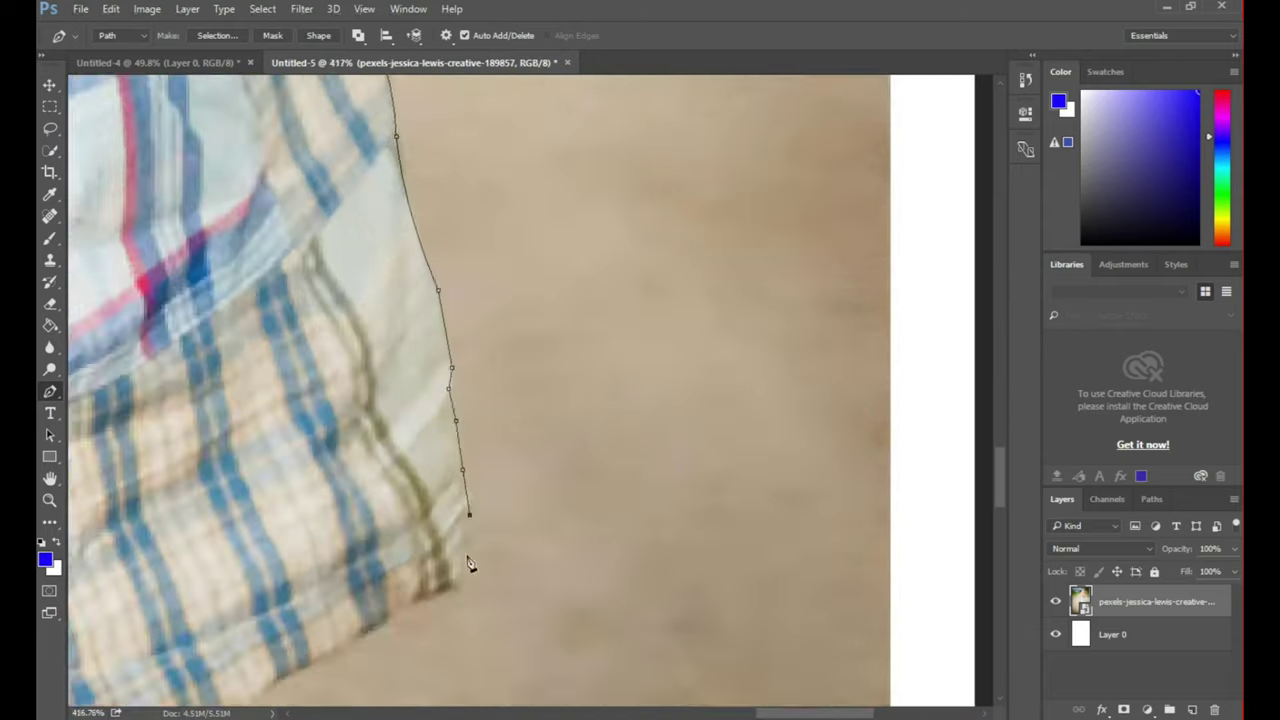
{"action": "left_click", "coordinate": [545, 422]}
{"action": "left_click_drag", "start_coordinate": [424, 487], "coordinate": [411, 521]}
- Finish the path along the dress hem and around the boot and its sole
{"action": "left_click", "coordinate": [146, 605]}
{"action": "left_click", "coordinate": [102, 619]}
{"action": "left_click", "coordinate": [108, 672]}
{"action": "left_click_drag", "start_coordinate": [195, 705], "coordinate": [465, 523]}
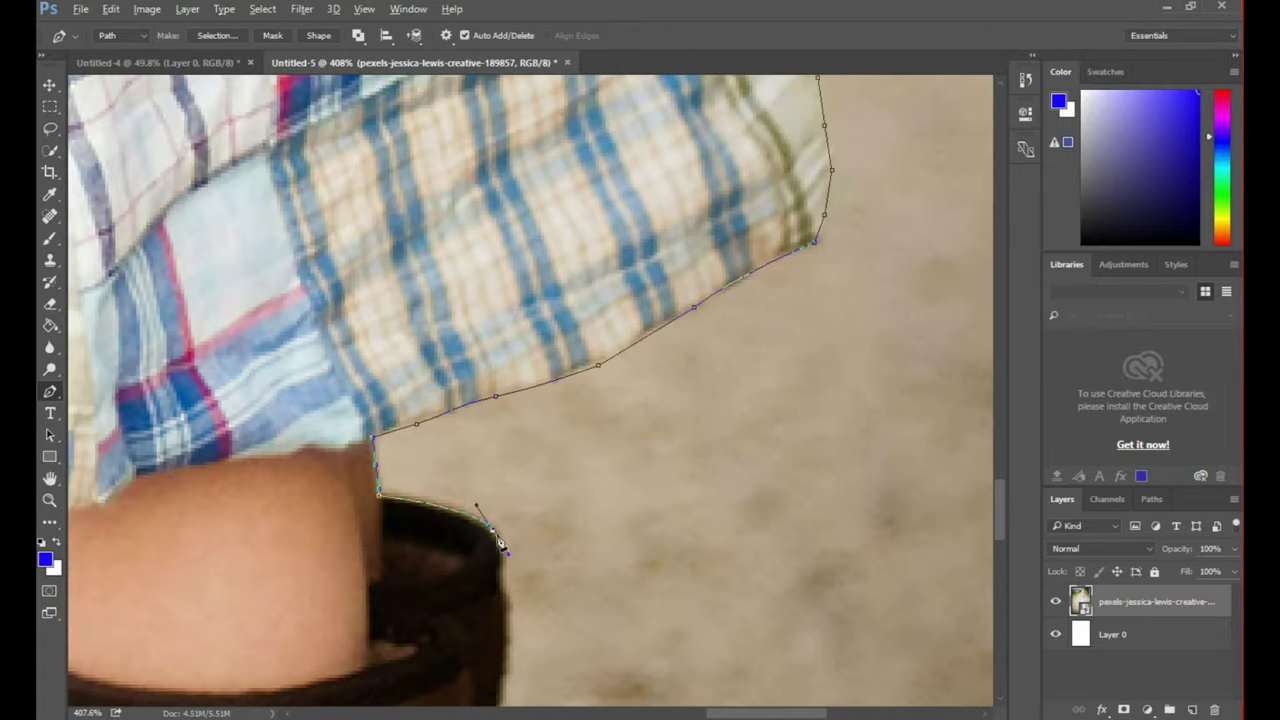
{"action": "scroll", "coordinate": [500, 543], "scroll_direction": "down", "scroll_amount": 4}
{"action": "left_click", "coordinate": [380, 263]}
{"action": "scroll", "coordinate": [380, 263], "scroll_direction": "down", "scroll_amount": 2}
{"action": "left_click", "coordinate": [376, 390]}
{"action": "scroll", "coordinate": [386, 393], "scroll_direction": "down", "scroll_amount": 3}
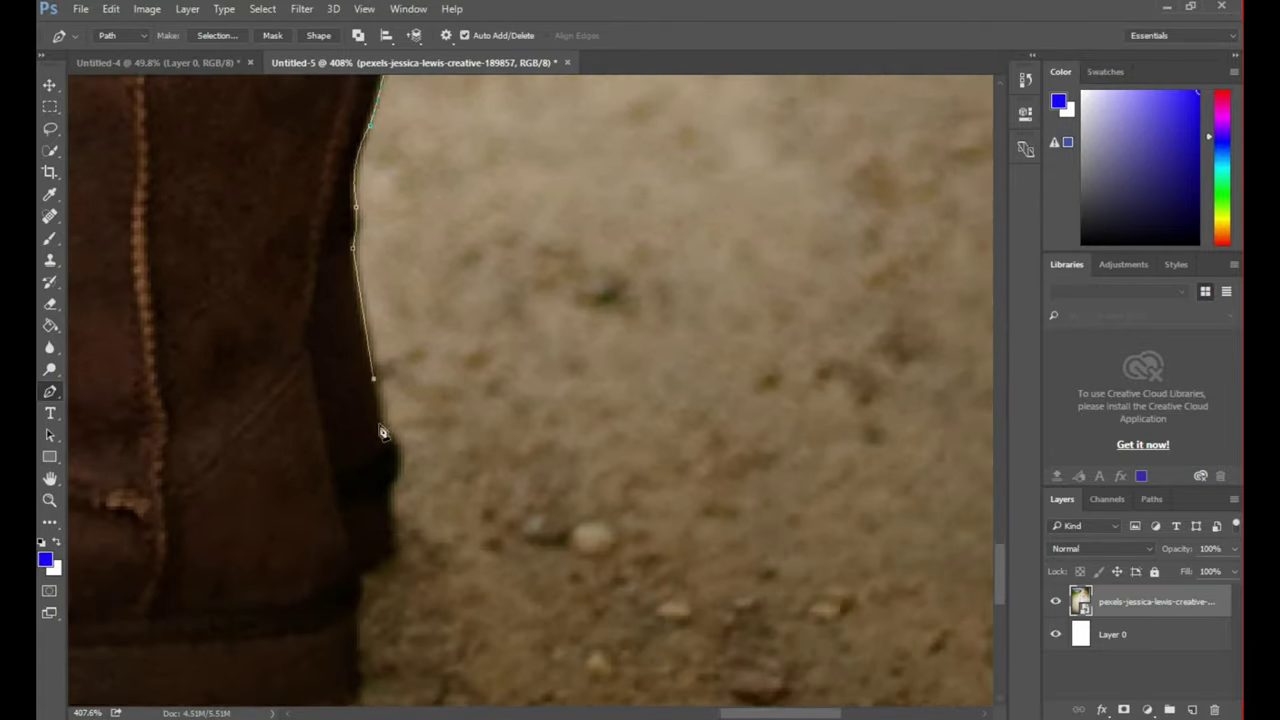
{"action": "left_click", "coordinate": [380, 428]}
{"action": "scroll", "coordinate": [380, 428], "scroll_direction": "down", "scroll_amount": 3}
{"action": "scroll", "coordinate": [371, 457], "scroll_direction": "down", "scroll_amount": 3}
{"action": "left_click", "coordinate": [505, 372]}
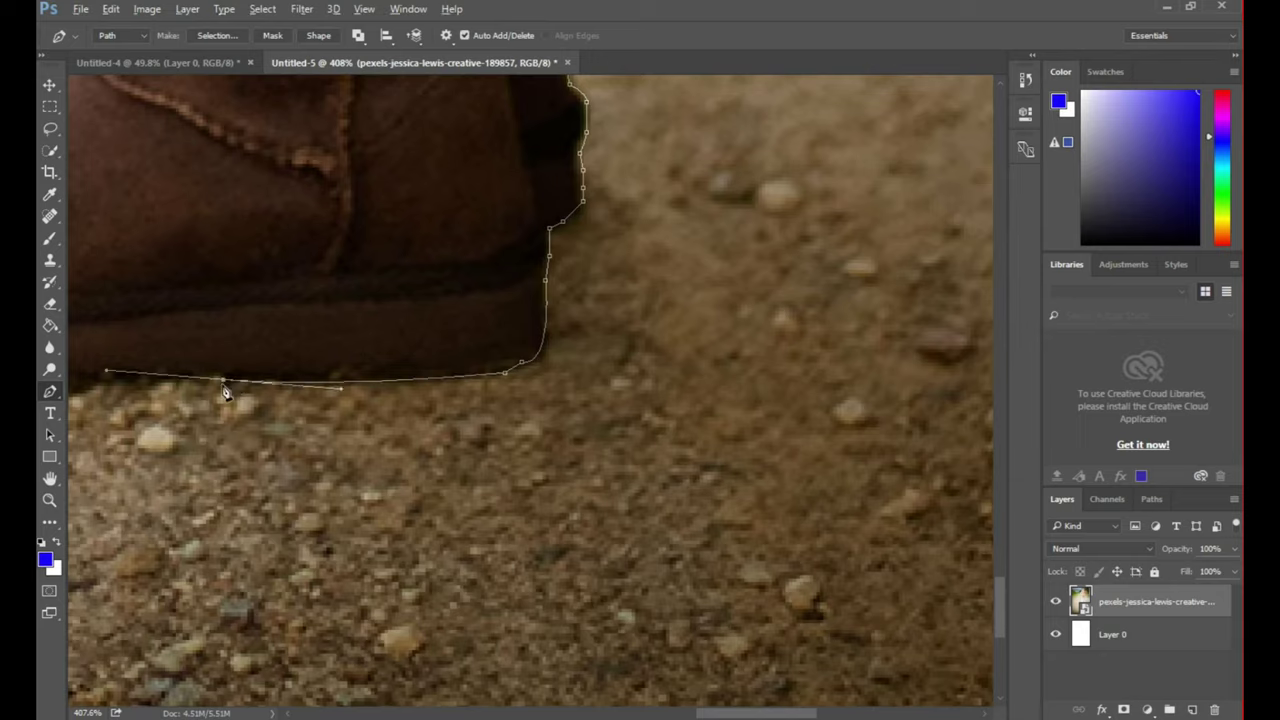
{"action": "scroll", "coordinate": [225, 392], "scroll_direction": "down", "scroll_amount": 3, "text": "alt"}
{"action": "scroll", "coordinate": [210, 380], "scroll_direction": "down", "scroll_amount": 2, "text": "alt"}
{"action": "scroll", "coordinate": [200, 371], "scroll_direction": "down", "scroll_amount": 3, "text": "alt"}
{"action": "right_click", "coordinate": [663, 312]}
{"action": "key", "text": "Escape"}
{"action": "scroll", "coordinate": [586, 620], "scroll_direction": "up", "scroll_amount": 5, "text": "alt"}
{"action": "scroll", "coordinate": [590, 500], "scroll_direction": "down", "scroll_amount": 3, "text": "alt"}
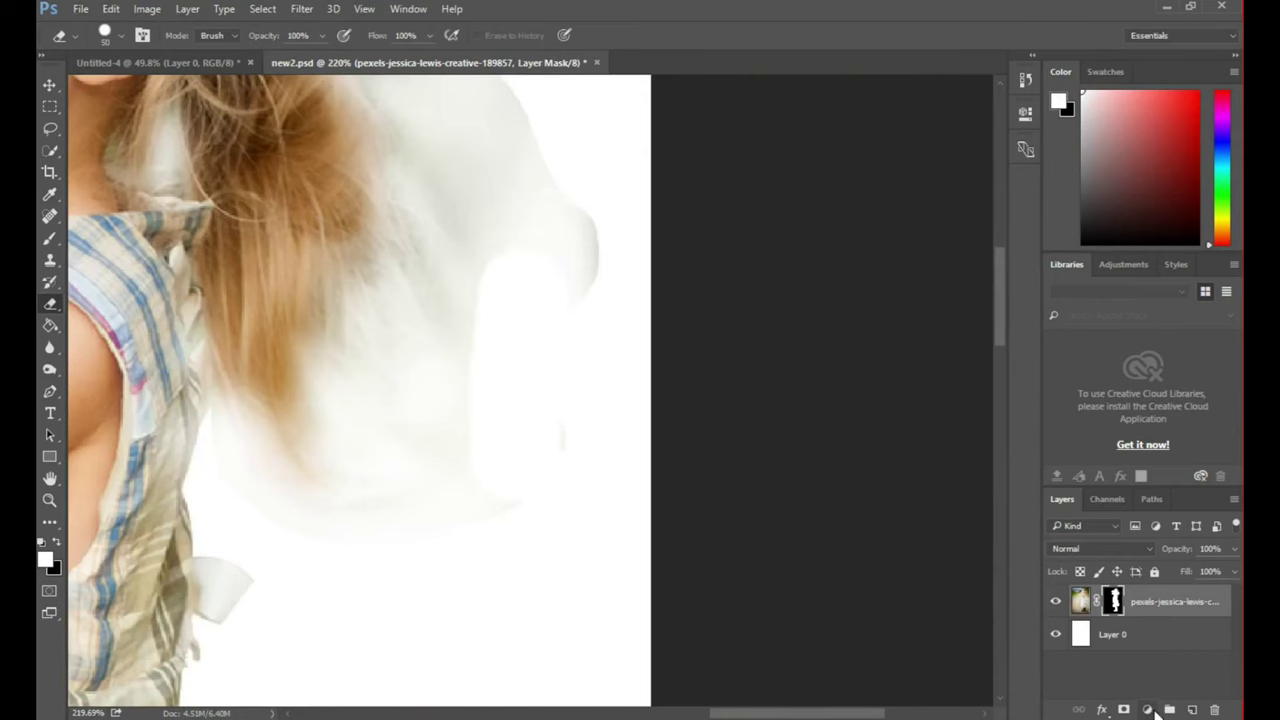
- Add a black Solid Color fill layer and move it below the photo layer
{"action": "left_click", "coordinate": [1147, 709]}
{"action": "left_click", "coordinate": [1175, 300]}
{"action": "left_click", "coordinate": [795, 175]}
{"action": "left_click_drag", "start_coordinate": [1080, 597], "coordinate": [1080, 645]}
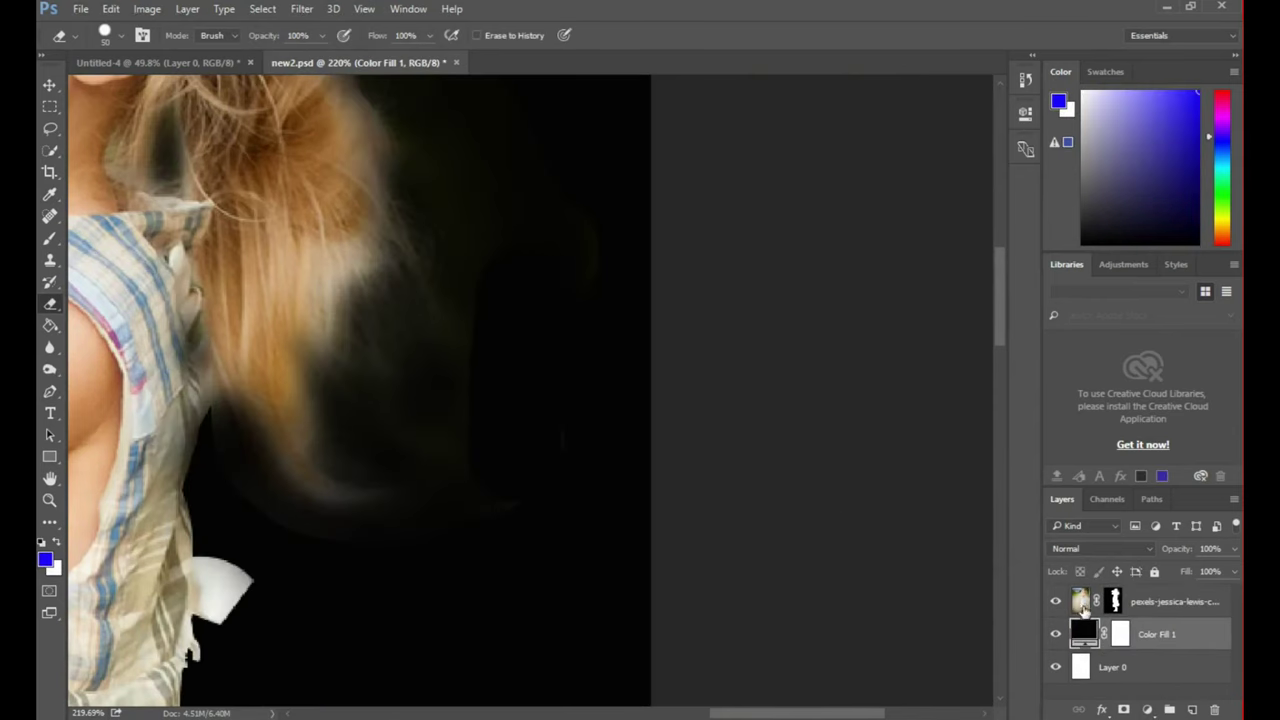
- Dodge the layer mask along the hair edge to restore fine strands
{"action": "left_click", "coordinate": [50, 368]}
{"action": "left_click_drag", "start_coordinate": [499, 503], "coordinate": [345, 399]}
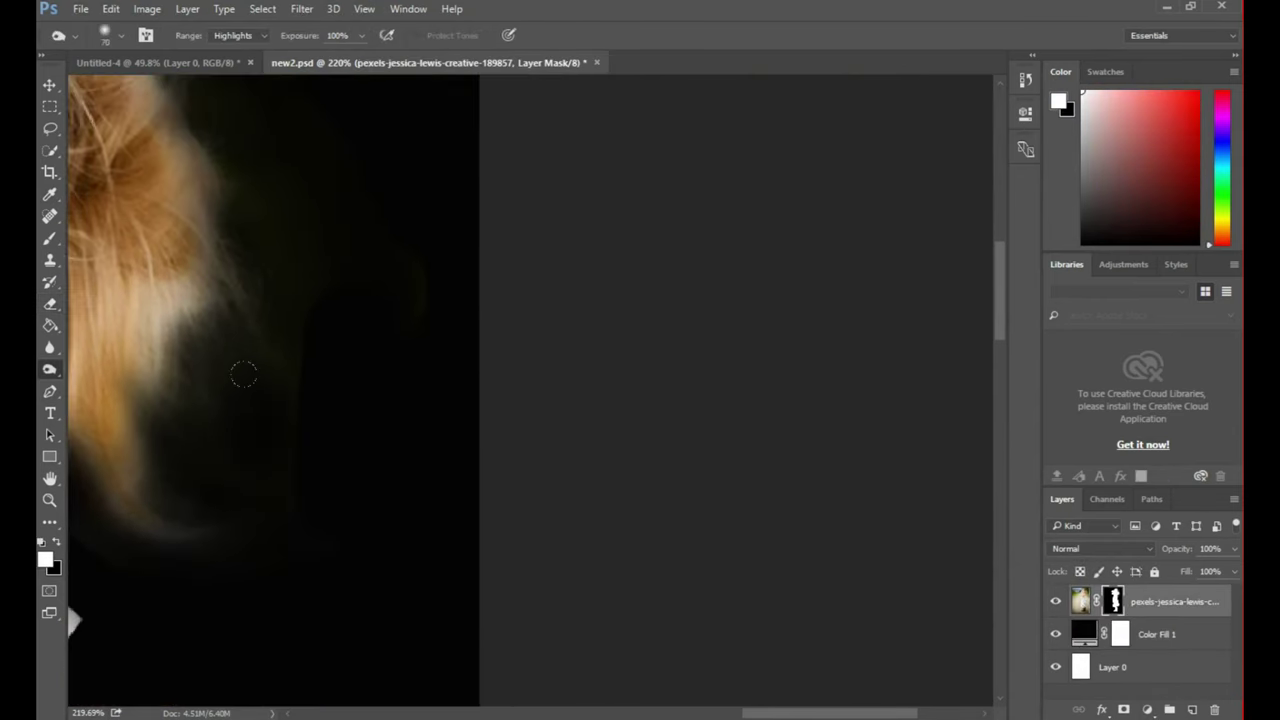
{"action": "left_click_drag", "start_coordinate": [387, 462], "coordinate": [466, 500]}
{"action": "mouse_move", "coordinate": [209, 394]}
{"action": "left_mouse_down"}
{"action": "mouse_move", "coordinate": [449, 537]}
{"action": "mouse_move", "coordinate": [700, 603]}
{"action": "left_mouse_up"}
{"action": "left_click_drag", "start_coordinate": [271, 217], "coordinate": [500, 360]}
{"action": "scroll", "coordinate": [500, 360], "scroll_direction": "down", "scroll_amount": 5}
{"action": "scroll", "coordinate": [523, 337], "scroll_direction": "right", "scroll_amount": 3}
{"action": "scroll", "coordinate": [523, 274], "scroll_direction": "down", "scroll_amount": 1}
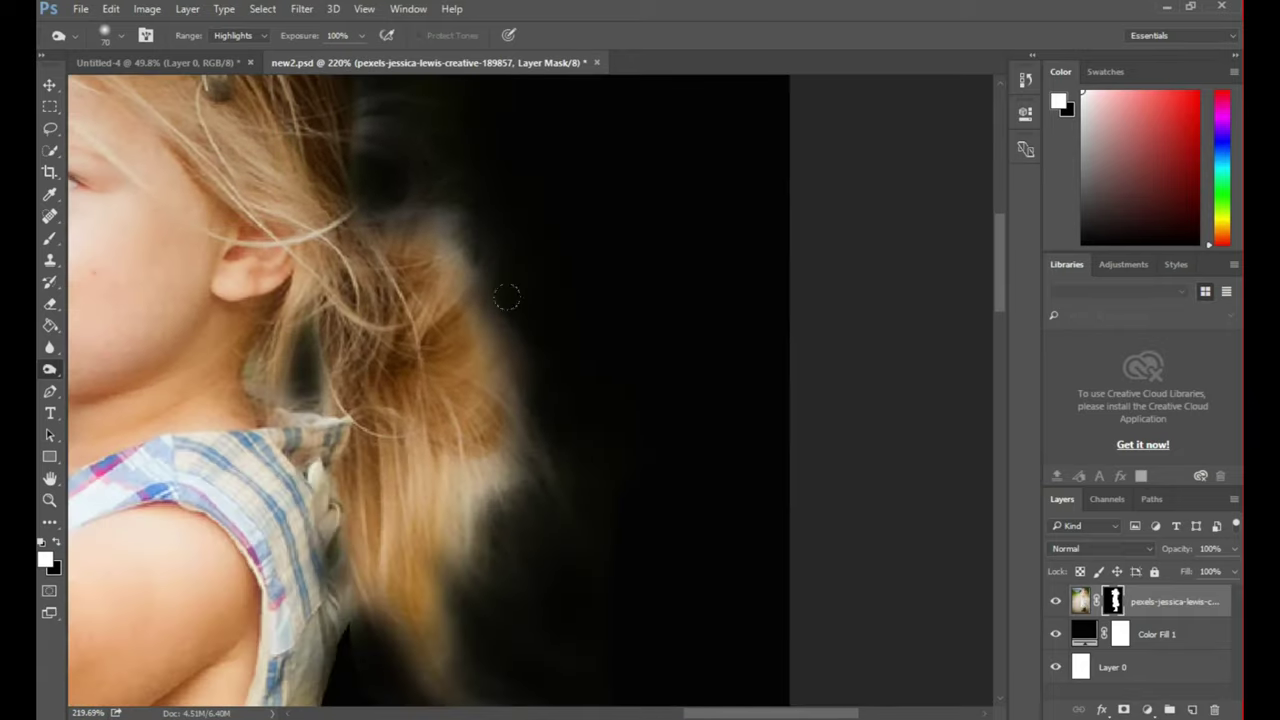
{"action": "scroll", "coordinate": [385, 400], "scroll_direction": "up", "scroll_amount": 1}
- Fit the whole image on screen and target the photo layer instead of its mask
{"action": "key", "text": "ctrl+0"}
{"action": "left_click", "coordinate": [1080, 600]}
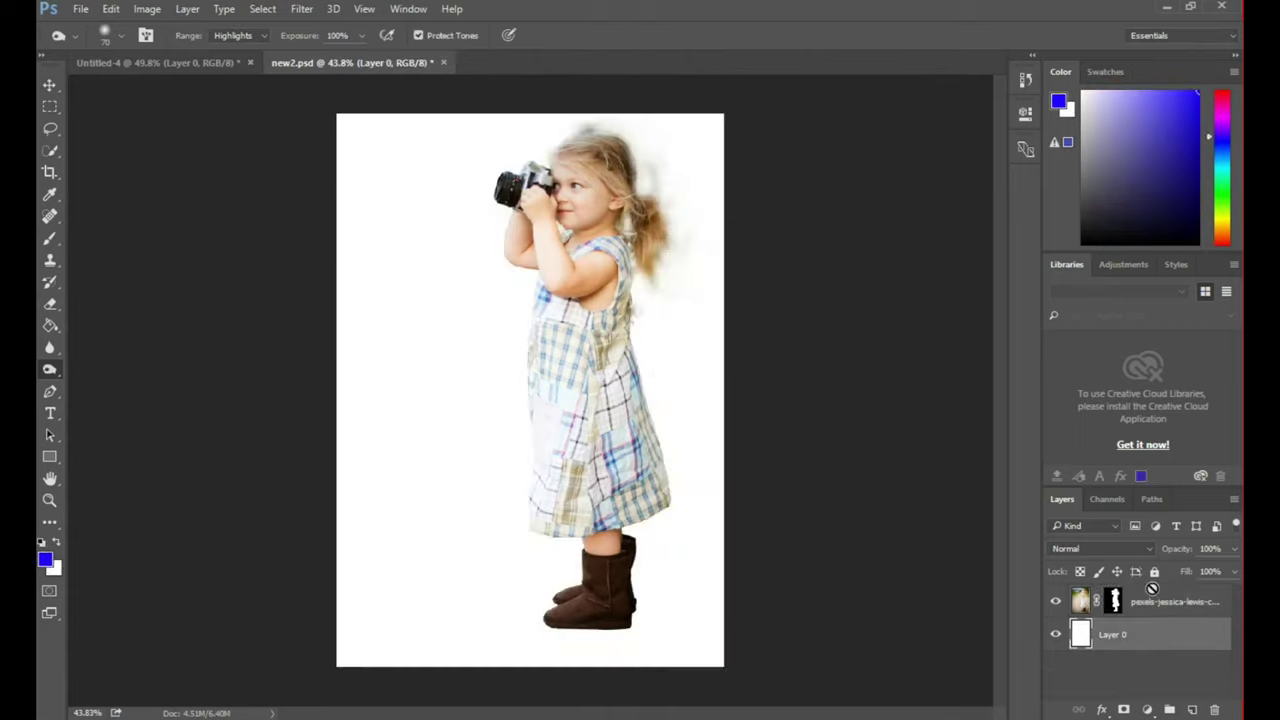
{"action": "scroll", "coordinate": [720, 206], "scroll_direction": "up", "scroll_amount": 3}
{"action": "scroll", "coordinate": [573, 303], "scroll_direction": "up", "scroll_amount": 3}
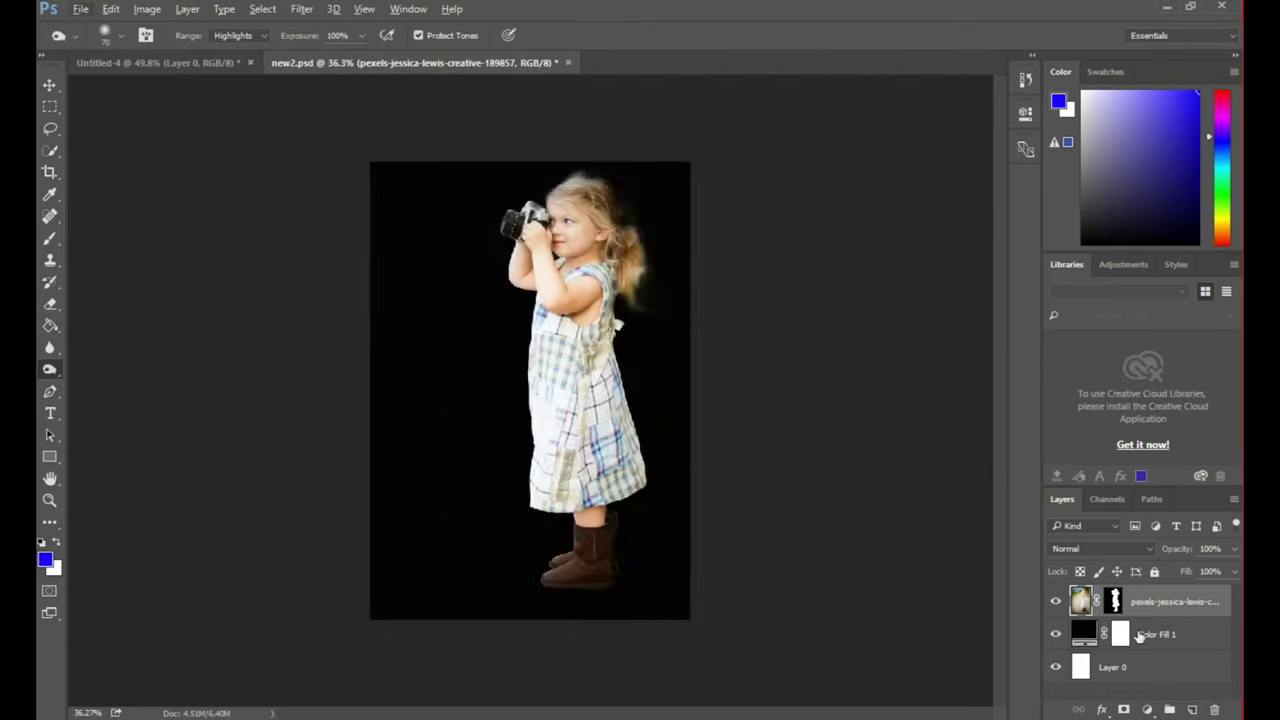
- With the Pen tool, trace the gorilla's face, nose, chin and shoulder fur
{"action": "key", "text": "p"}
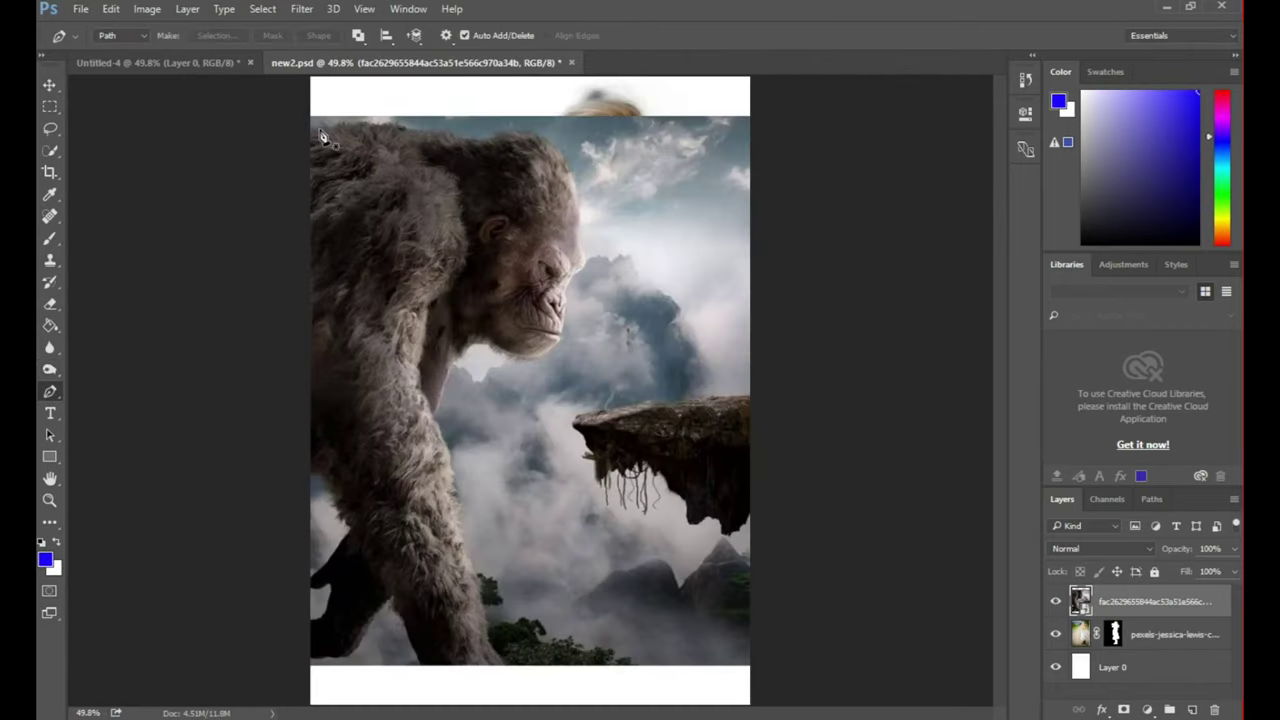
{"action": "scroll", "coordinate": [323, 128], "scroll_direction": "up", "scroll_amount": 5}
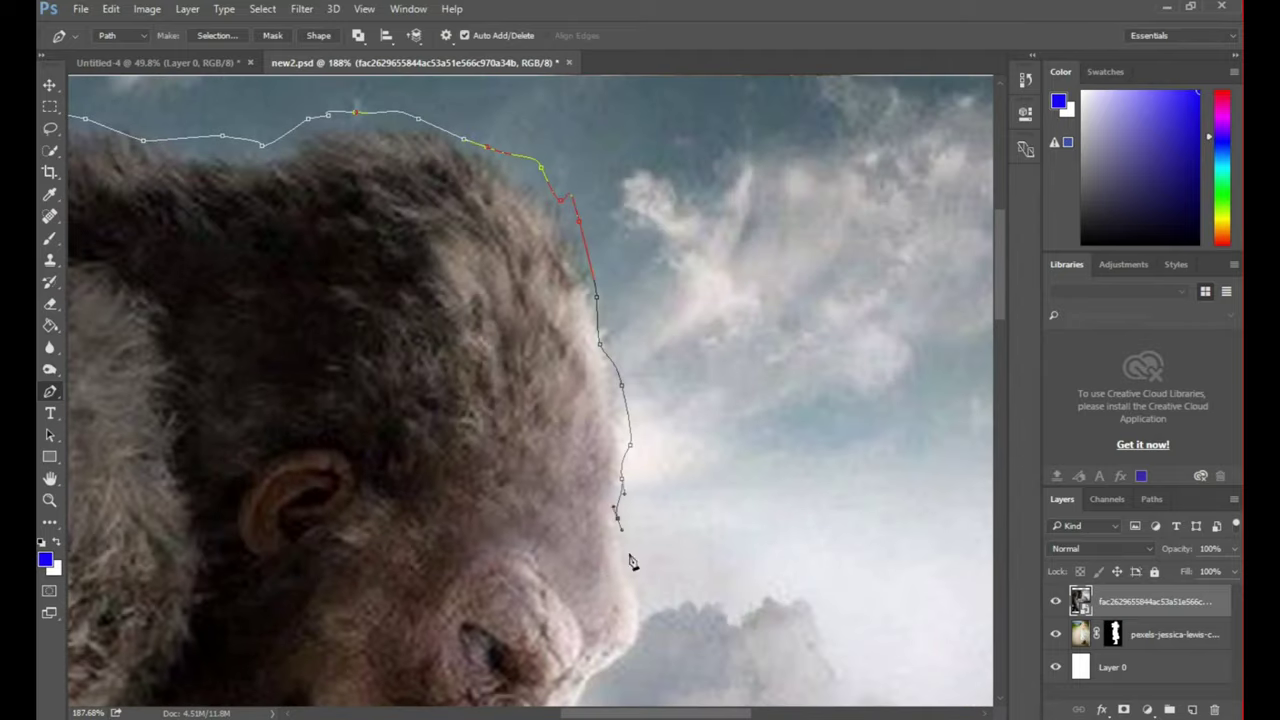
{"action": "scroll", "coordinate": [630, 562], "scroll_direction": "down", "scroll_amount": 5}
{"action": "left_click_drag", "start_coordinate": [508, 398], "coordinate": [450, 427]}
{"action": "scroll", "coordinate": [463, 404], "scroll_direction": "up", "scroll_amount": 3}
{"action": "left_click_drag", "start_coordinate": [422, 330], "coordinate": [432, 370]}
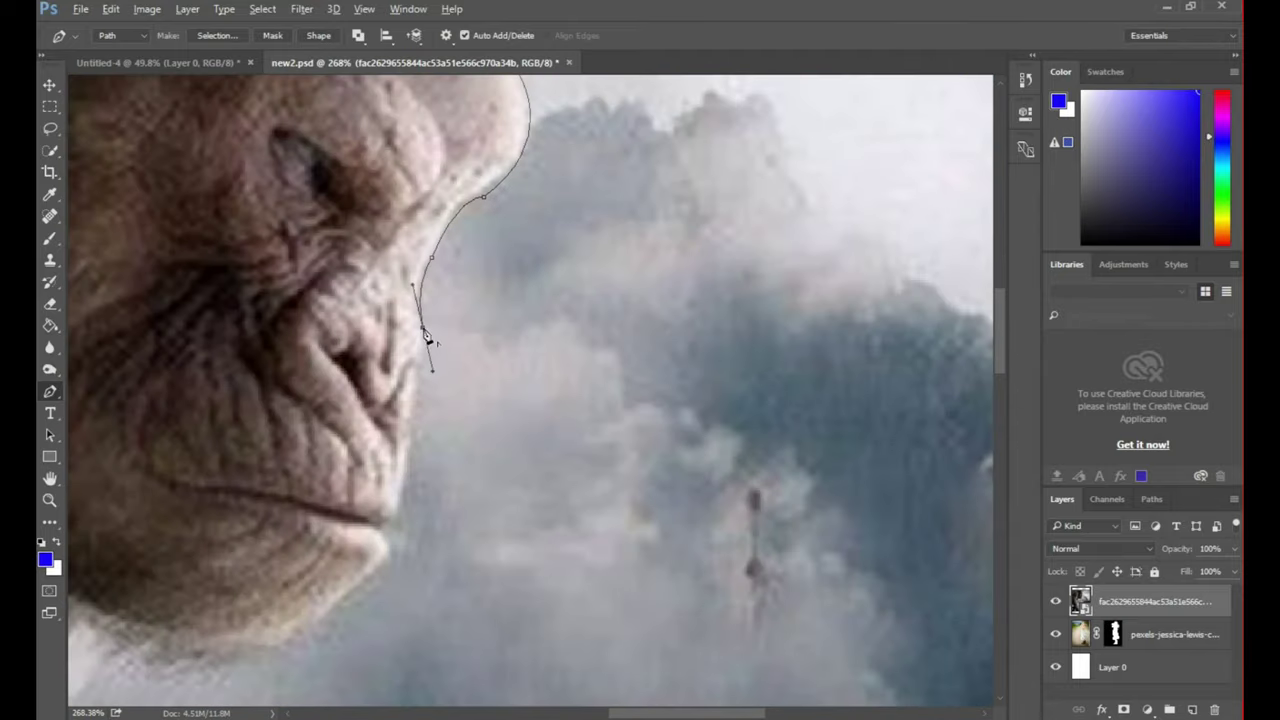
{"action": "left_click", "coordinate": [403, 492]}
{"action": "scroll", "coordinate": [406, 483], "scroll_direction": "down", "scroll_amount": 1}
{"action": "left_click", "coordinate": [408, 440]}
{"action": "scroll", "coordinate": [410, 440], "scroll_direction": "down", "scroll_amount": 2}
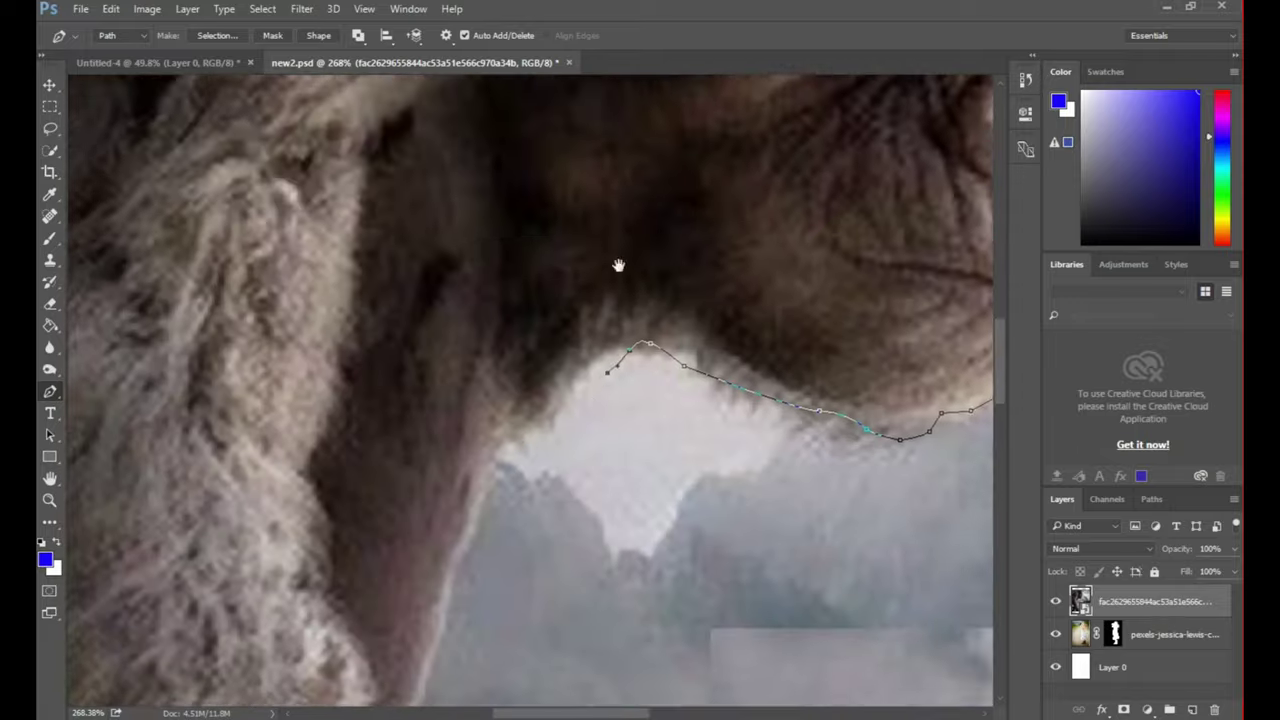
{"action": "scroll", "coordinate": [509, 420], "scroll_direction": "down", "scroll_amount": 2}
{"action": "left_click", "coordinate": [509, 412]}
{"action": "scroll", "coordinate": [509, 412], "scroll_direction": "down", "scroll_amount": 2}
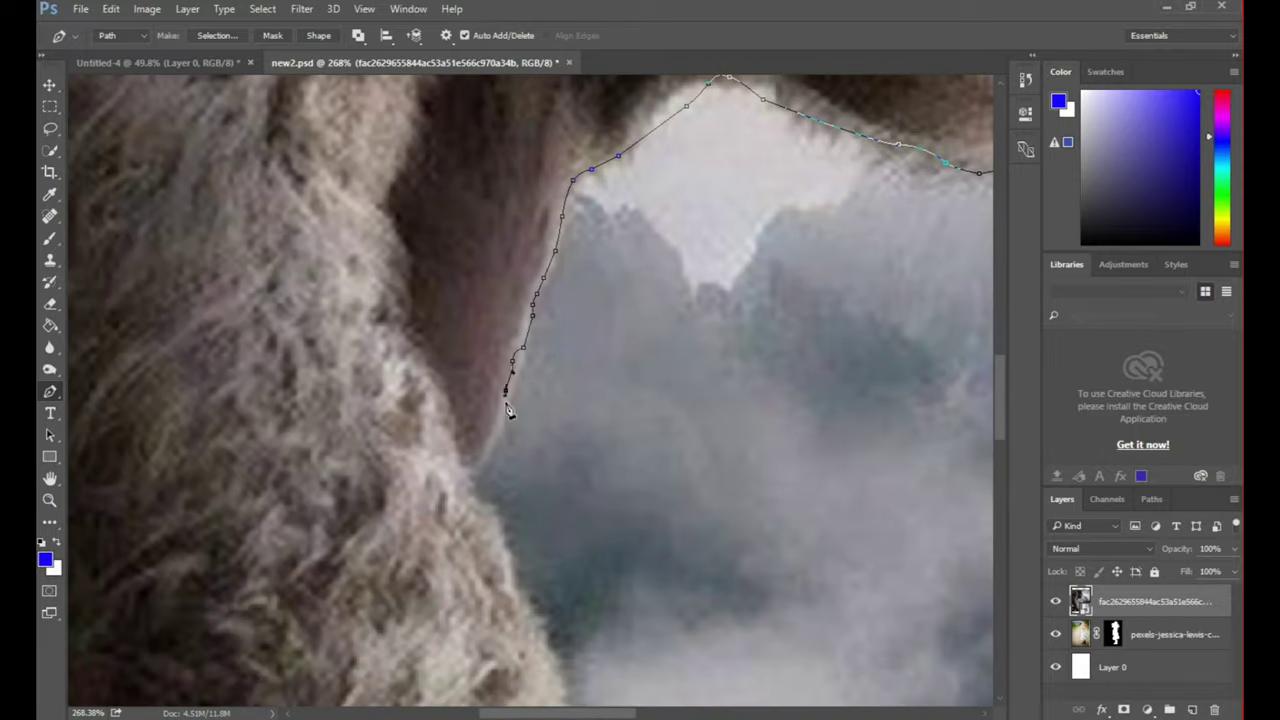
{"action": "scroll", "coordinate": [509, 400], "scroll_direction": "down", "scroll_amount": 2}
{"action": "left_click", "coordinate": [544, 292]}
{"action": "scroll", "coordinate": [560, 340], "scroll_direction": "down", "scroll_amount": 5}
{"action": "scroll", "coordinate": [600, 360], "scroll_direction": "up", "scroll_amount": 3}
{"action": "scroll", "coordinate": [620, 420], "scroll_direction": "up", "scroll_amount": 2}
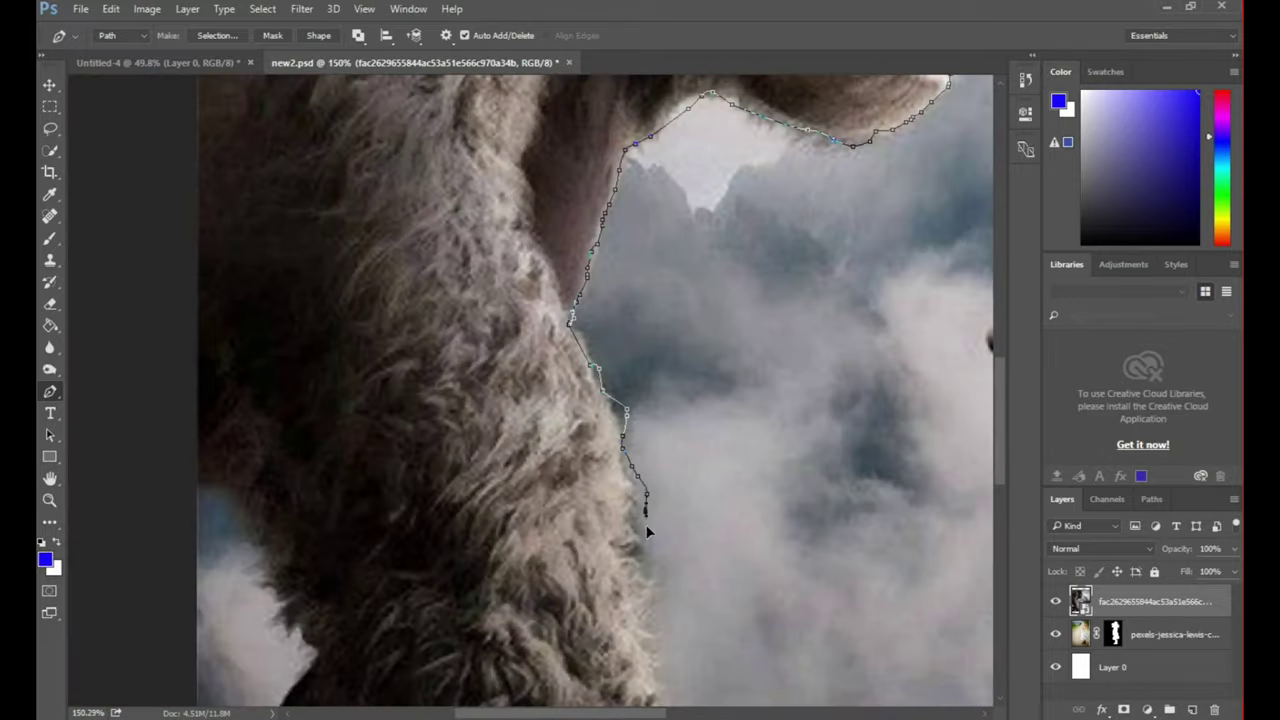
- Continue the path down and around the rest of the gorilla's fur outline
{"action": "left_click", "coordinate": [594, 373]}
{"action": "left_click", "coordinate": [619, 522]}
{"action": "scroll", "coordinate": [620, 500], "scroll_direction": "down", "scroll_amount": 3}
{"action": "left_click", "coordinate": [639, 377]}
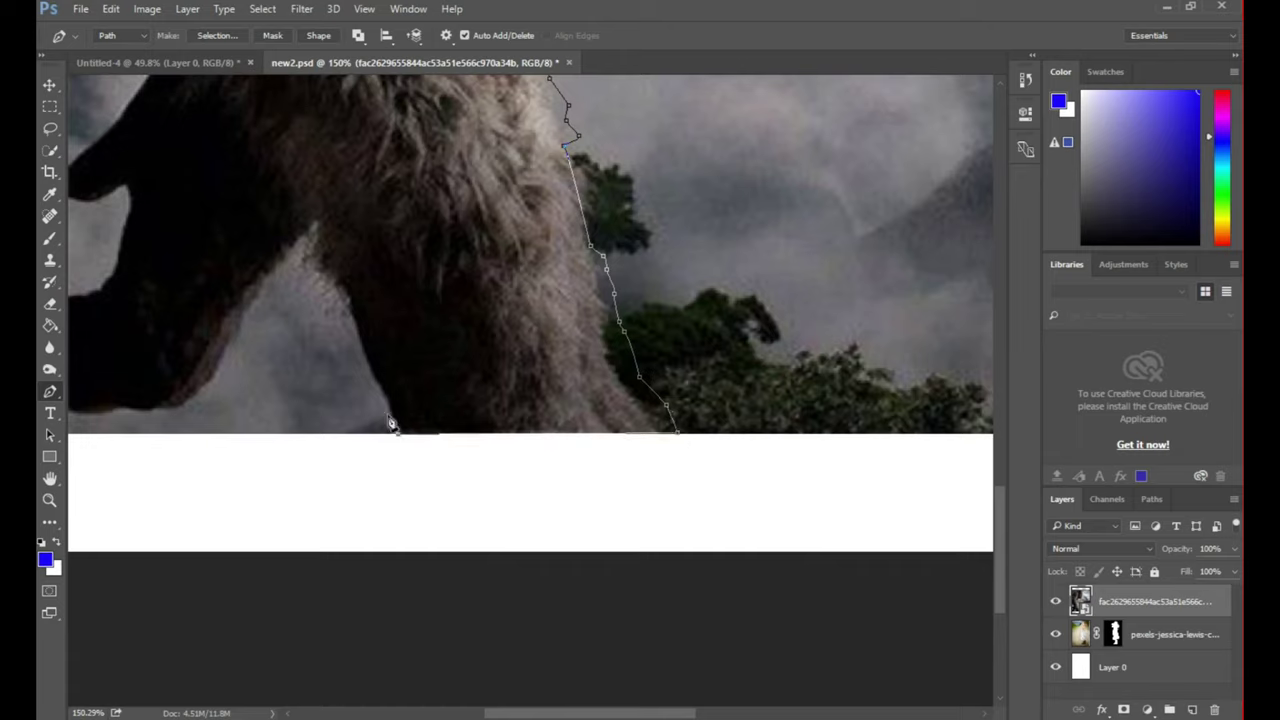
{"action": "key", "text": "ctrl+z"}
{"action": "scroll", "coordinate": [509, 264], "scroll_direction": "left", "scroll_amount": 4}
{"action": "scroll", "coordinate": [509, 264], "scroll_direction": "down", "scroll_amount": 1}
{"action": "left_click", "coordinate": [562, 258]}
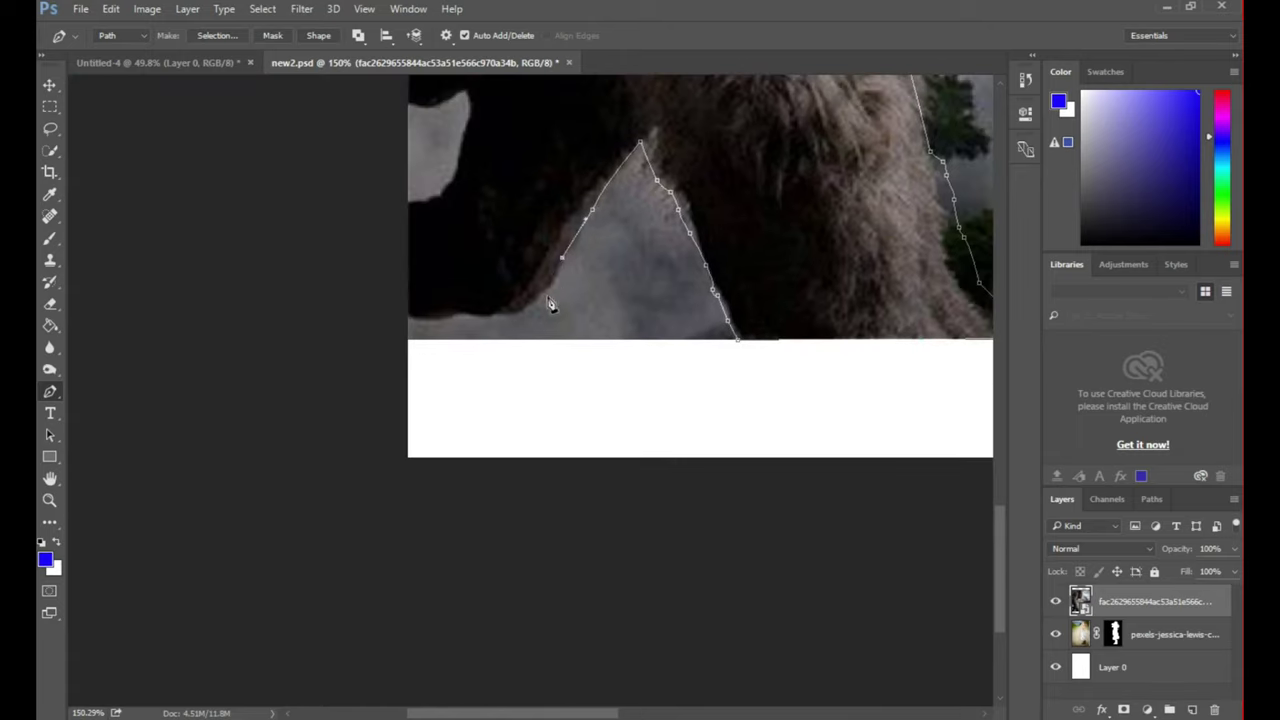
{"action": "scroll", "coordinate": [510, 328], "scroll_direction": "up", "scroll_amount": 3}
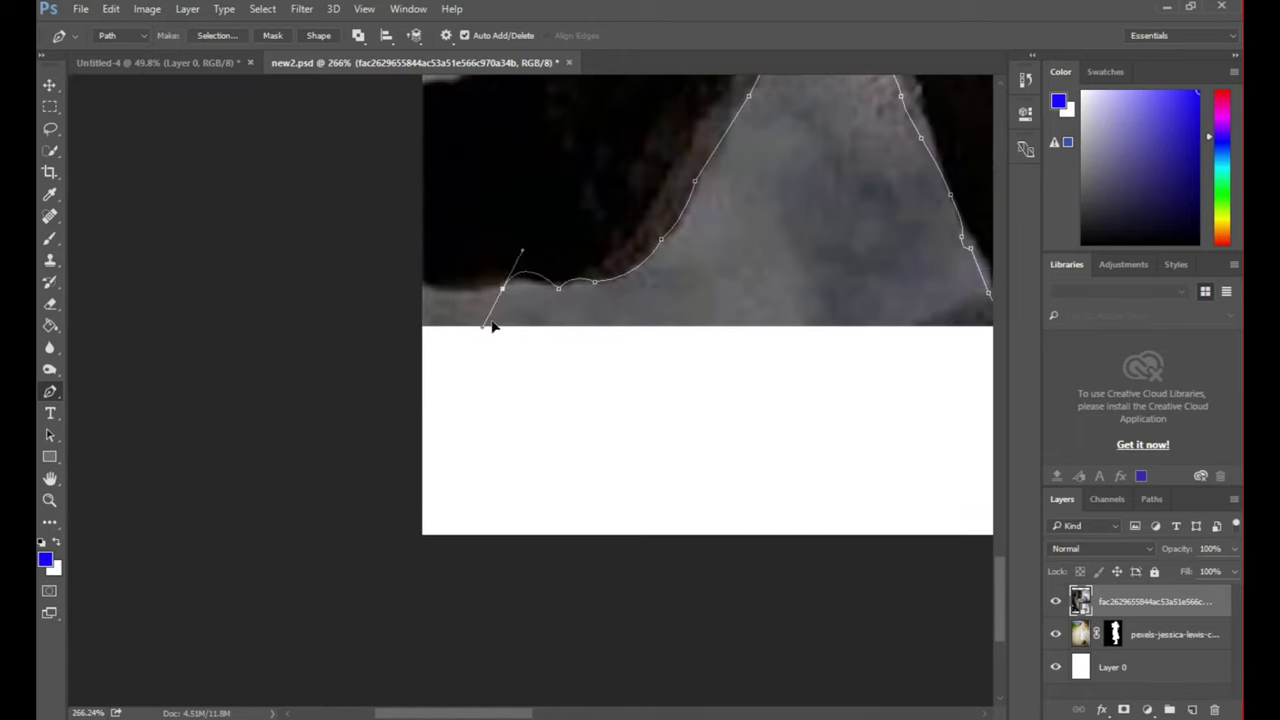
{"action": "scroll", "coordinate": [427, 296], "scroll_direction": "down", "scroll_amount": 5}
{"action": "scroll", "coordinate": [549, 541], "scroll_direction": "up", "scroll_amount": 5}
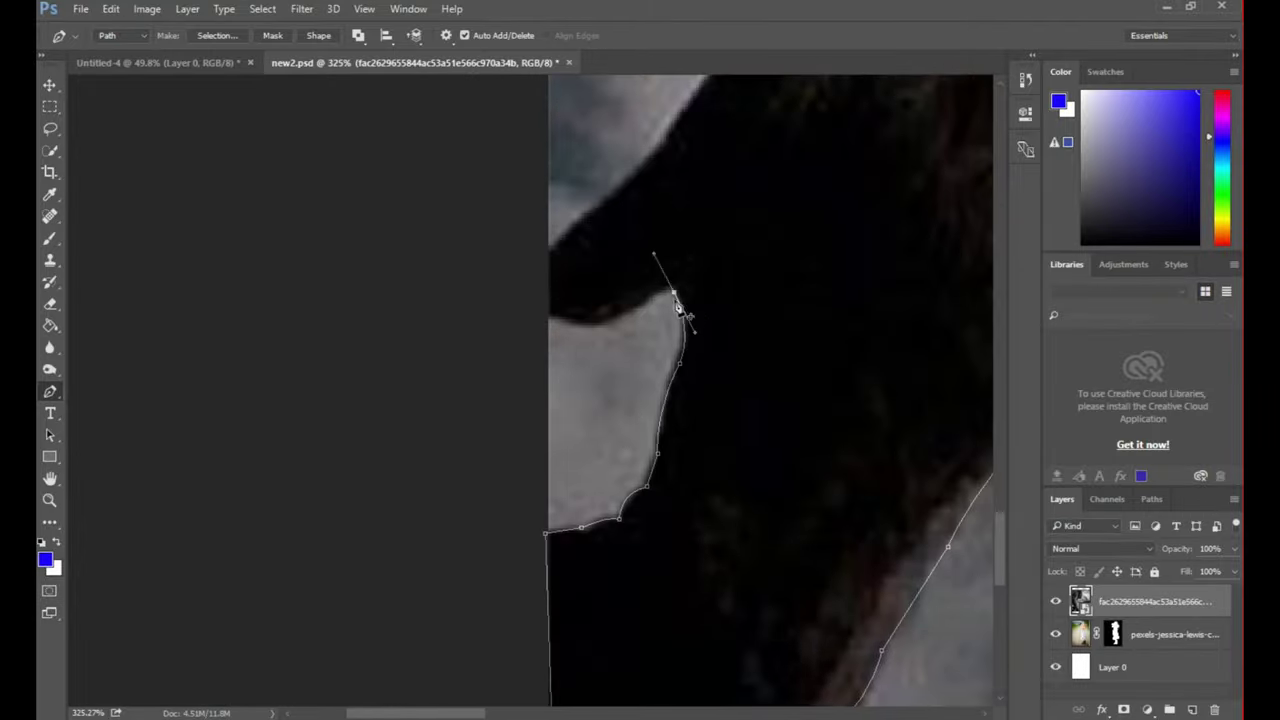
{"action": "left_click", "coordinate": [537, 315]}
{"action": "scroll", "coordinate": [560, 320], "scroll_direction": "up", "scroll_amount": 2}
{"action": "scroll", "coordinate": [600, 328], "scroll_direction": "up", "scroll_amount": 1}
{"action": "scroll", "coordinate": [600, 328], "scroll_direction": "right", "scroll_amount": 1}
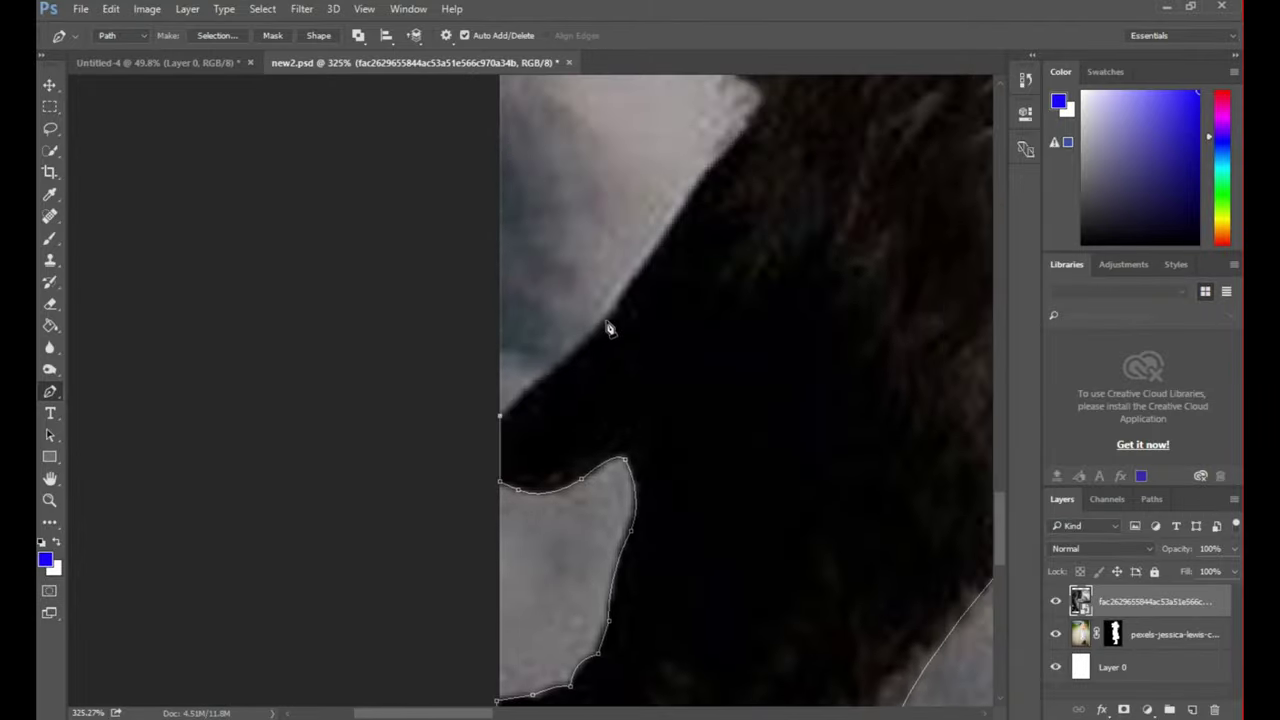
{"action": "scroll", "coordinate": [620, 367], "scroll_direction": "up", "scroll_amount": 1}
{"action": "left_click", "coordinate": [628, 323]}
{"action": "scroll", "coordinate": [640, 390], "scroll_direction": "up", "scroll_amount": 2}
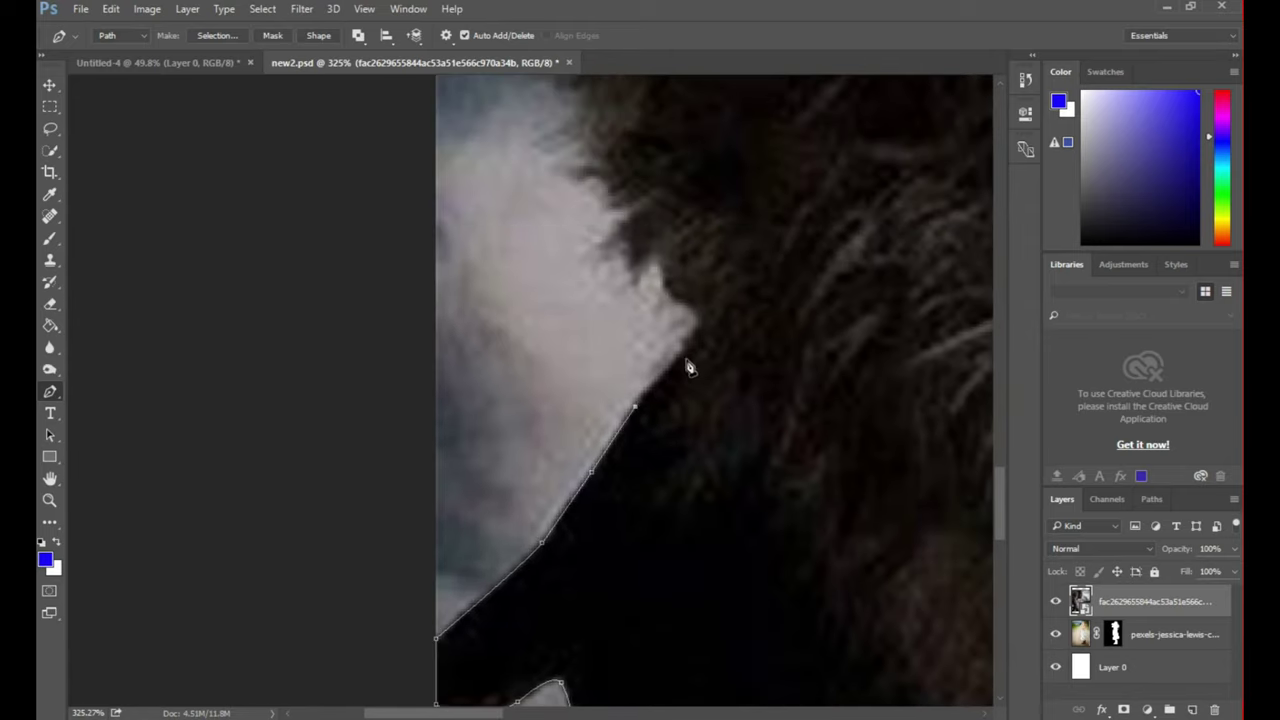
{"action": "scroll", "coordinate": [671, 335], "scroll_direction": "down", "scroll_amount": 5}
{"action": "scroll", "coordinate": [620, 623], "scroll_direction": "up", "scroll_amount": 2}
- Convert the closed gorilla path into a selection with Feather Radius 0
{"action": "left_click", "coordinate": [217, 35]}
{"action": "left_click", "coordinate": [737, 200]}
{"action": "right_click", "coordinate": [1110, 601]}
{"action": "key", "text": "Escape"}
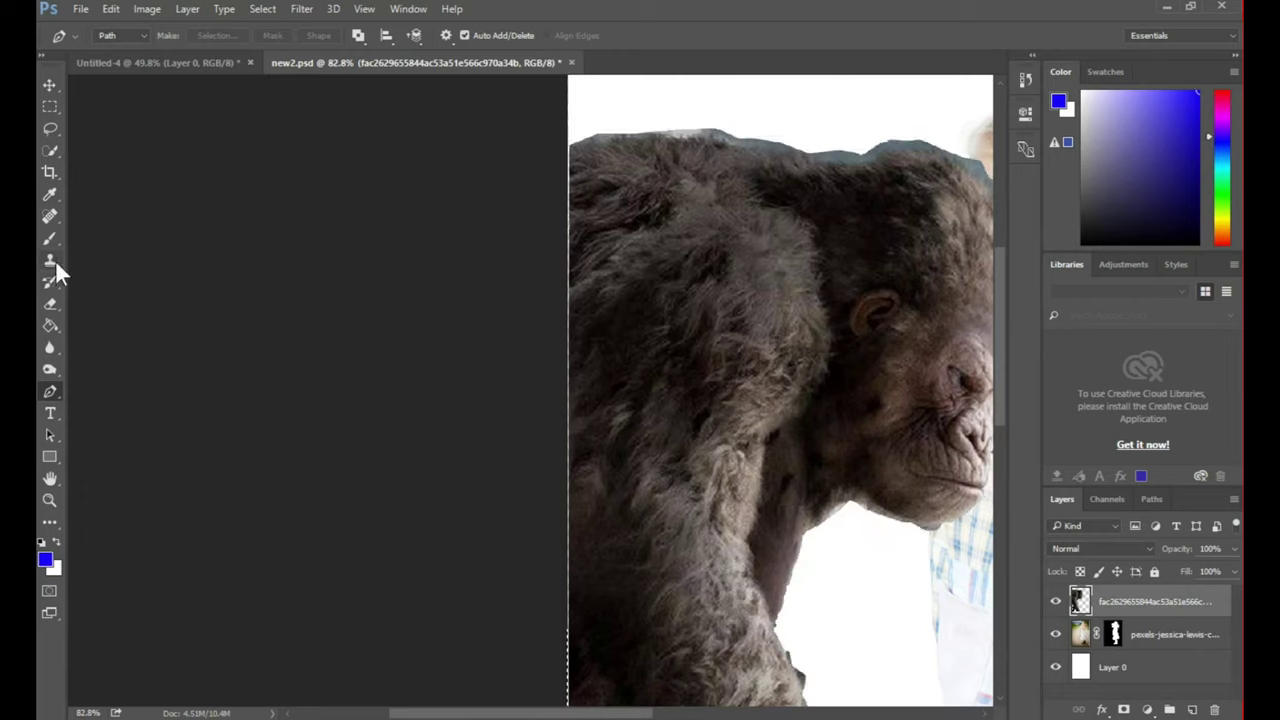
- Pick the Eraser with a soft brush and frame the hill remnants above the gorilla's fur
{"action": "left_click", "coordinate": [50, 303]}
{"action": "right_click", "coordinate": [766, 294]}
{"action": "scroll", "coordinate": [620, 265], "scroll_direction": "up", "scroll_amount": 5}
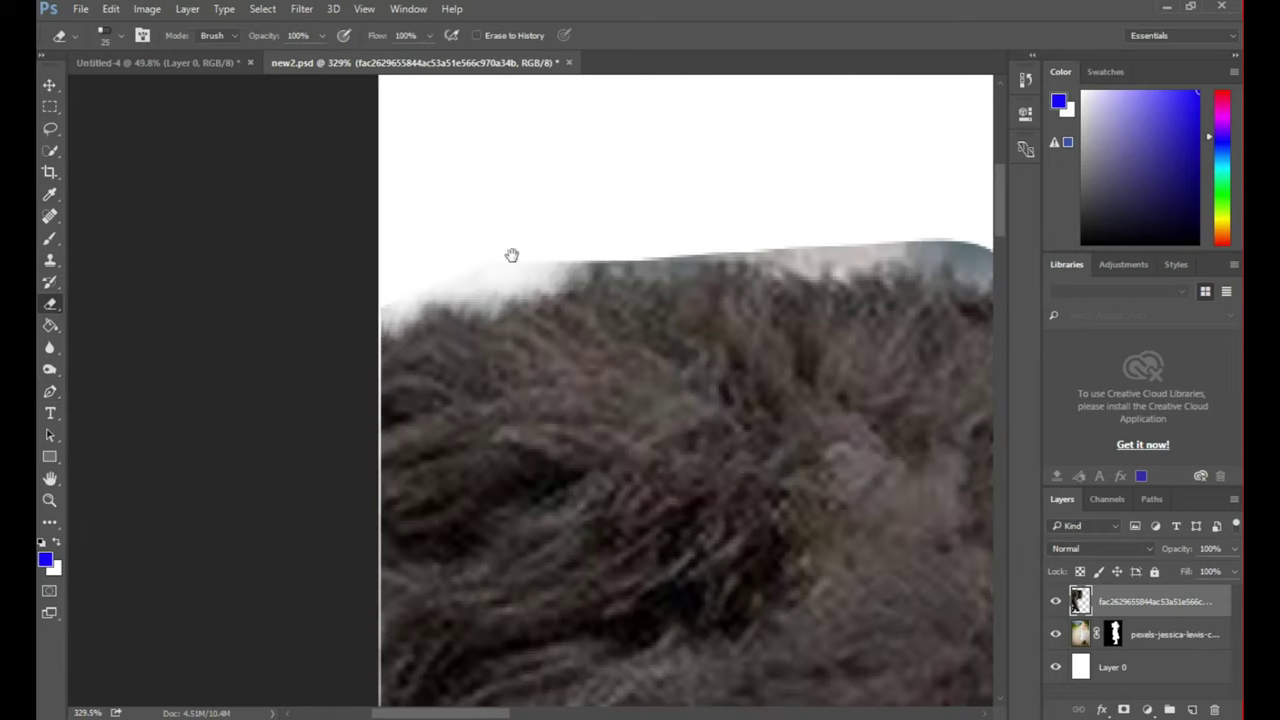
{"action": "scroll", "coordinate": [514, 234], "scroll_direction": "up", "scroll_amount": 3}
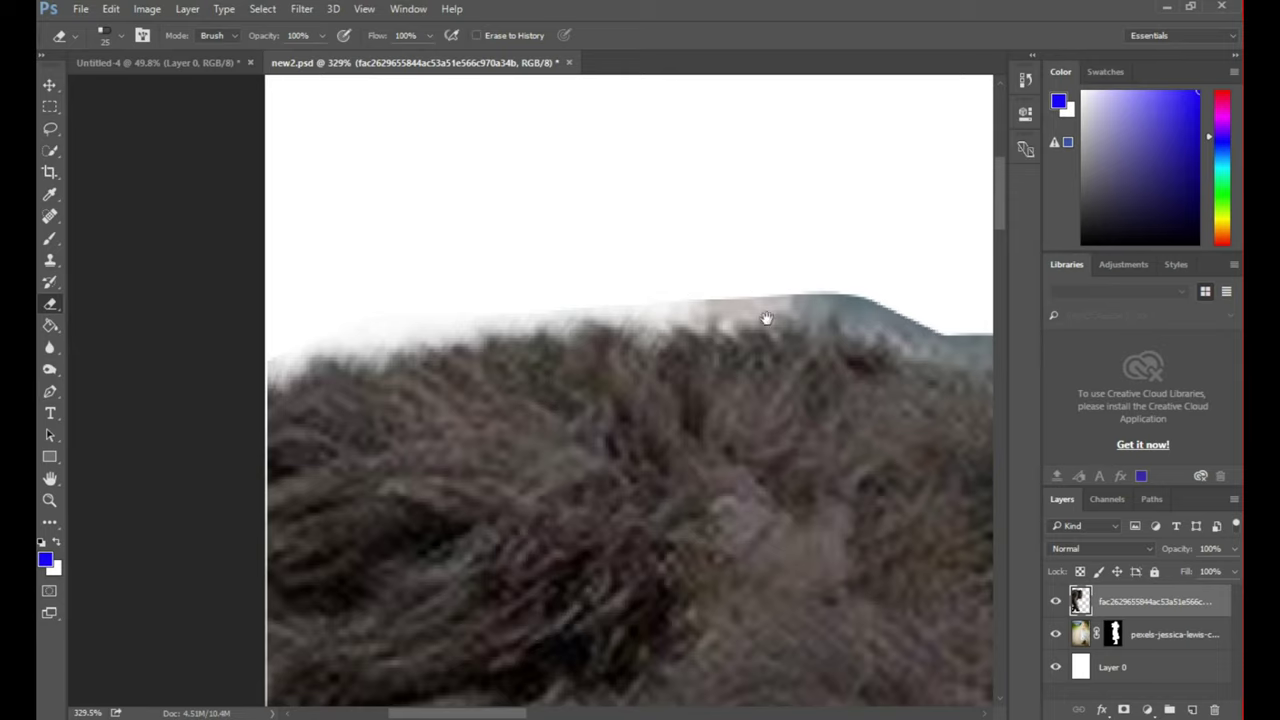
{"action": "left_click_drag", "start_coordinate": [766, 318], "coordinate": [544, 306]}
{"action": "left_click_drag", "start_coordinate": [573, 262], "coordinate": [443, 331]}
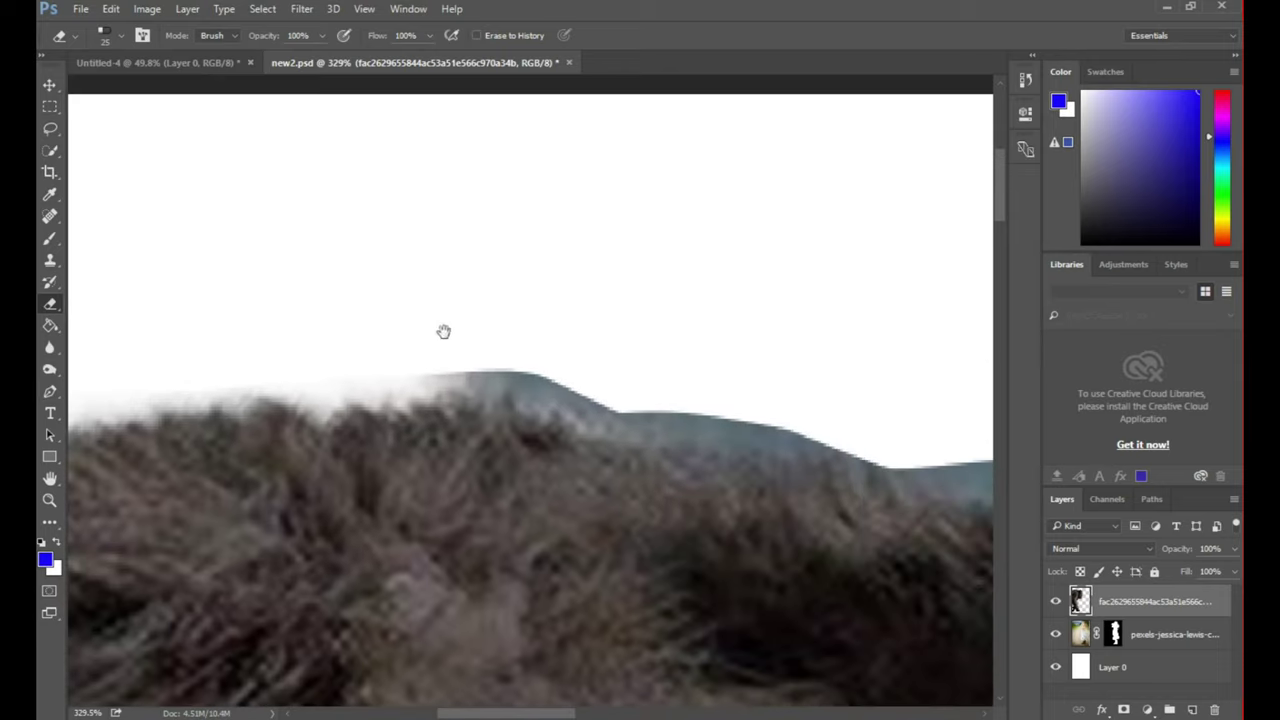
{"action": "right_click", "coordinate": [552, 332]}
{"action": "key", "text": "Return"}
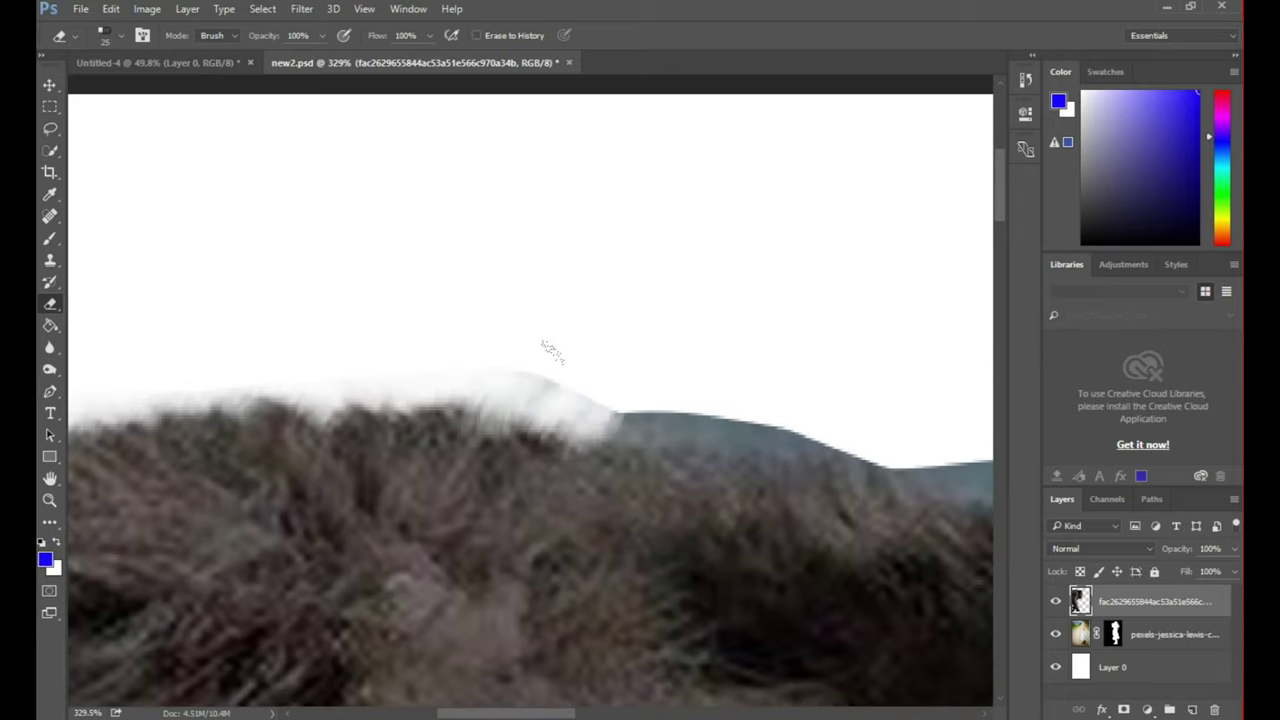
- Erase the grassy ridge, hill and mountain-top remnants above the gorilla's fur
{"action": "left_click_drag", "start_coordinate": [490, 362], "coordinate": [460, 262]}
{"action": "mouse_move", "coordinate": [400, 310]}
{"action": "left_mouse_down"}
{"action": "mouse_move", "coordinate": [543, 300]}
{"action": "mouse_move", "coordinate": [457, 300]}
{"action": "mouse_move", "coordinate": [770, 325]}
{"action": "mouse_move", "coordinate": [617, 300]}
{"action": "left_mouse_up"}
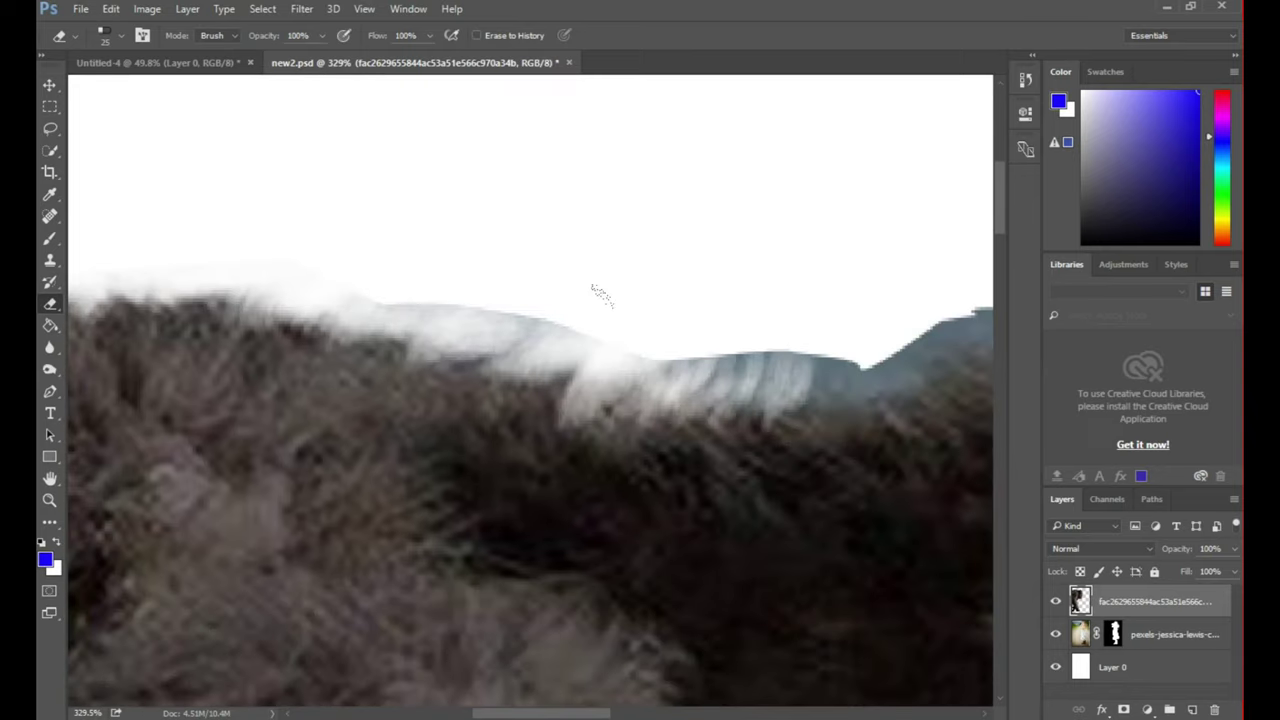
{"action": "left_click_drag", "start_coordinate": [628, 401], "coordinate": [560, 320]}
{"action": "mouse_move", "coordinate": [384, 340]}
{"action": "left_mouse_down"}
{"action": "mouse_move", "coordinate": [503, 300]}
{"action": "mouse_move", "coordinate": [420, 312]}
{"action": "mouse_move", "coordinate": [538, 326]}
{"action": "mouse_move", "coordinate": [490, 404]}
{"action": "left_mouse_up"}
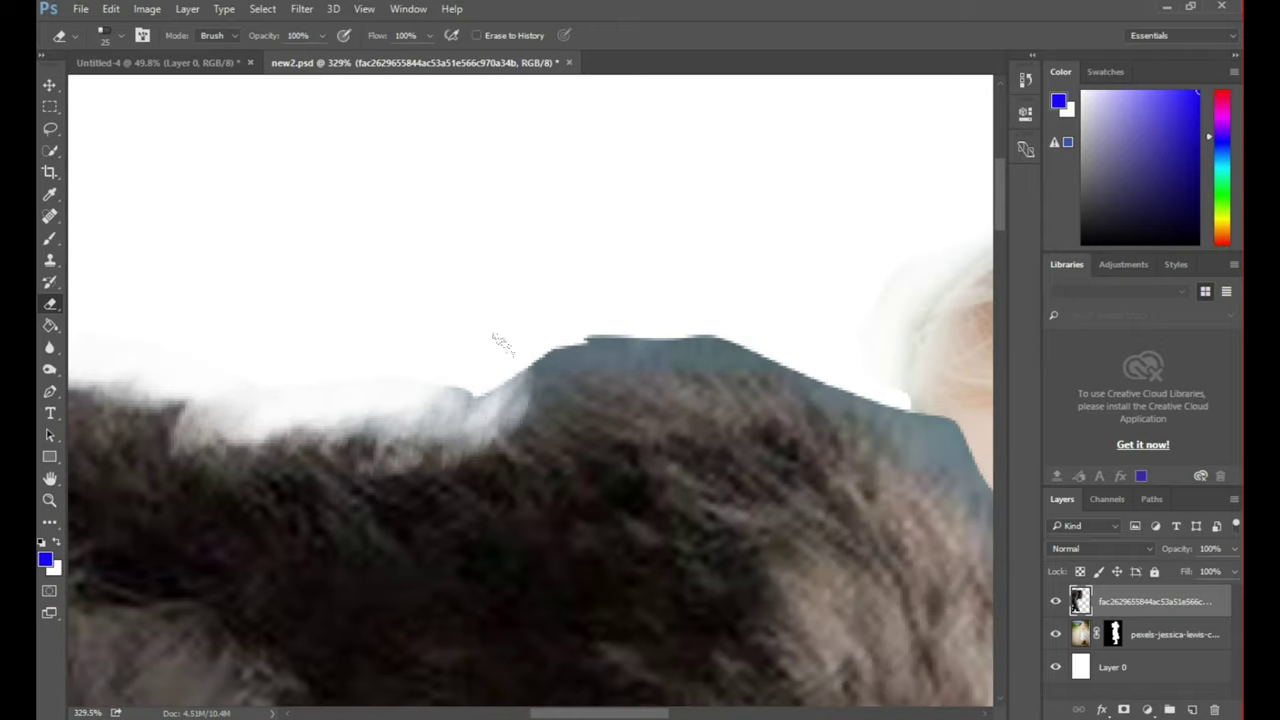
{"action": "scroll", "coordinate": [467, 382], "scroll_direction": "right", "scroll_amount": 3}
{"action": "mouse_move", "coordinate": [591, 300]}
{"action": "left_mouse_down"}
{"action": "mouse_move", "coordinate": [431, 369]}
{"action": "mouse_move", "coordinate": [623, 346]}
{"action": "mouse_move", "coordinate": [790, 450]}
{"action": "mouse_move", "coordinate": [870, 570]}
{"action": "mouse_move", "coordinate": [866, 593]}
{"action": "left_mouse_up"}
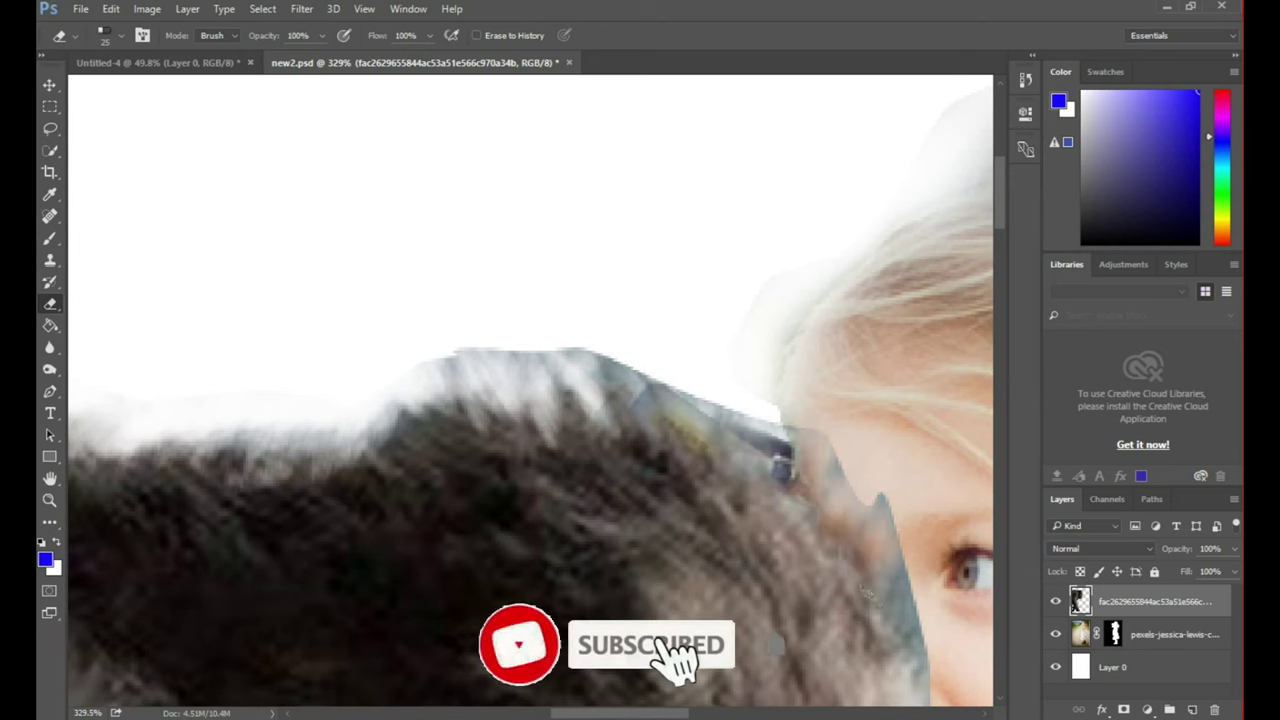
- Erase the leftover background along the fur near the gorilla's chin and neck, then fit the view
{"action": "scroll", "coordinate": [694, 591], "scroll_direction": "right", "scroll_amount": 5}
{"action": "scroll", "coordinate": [694, 591], "scroll_direction": "down", "scroll_amount": 5}
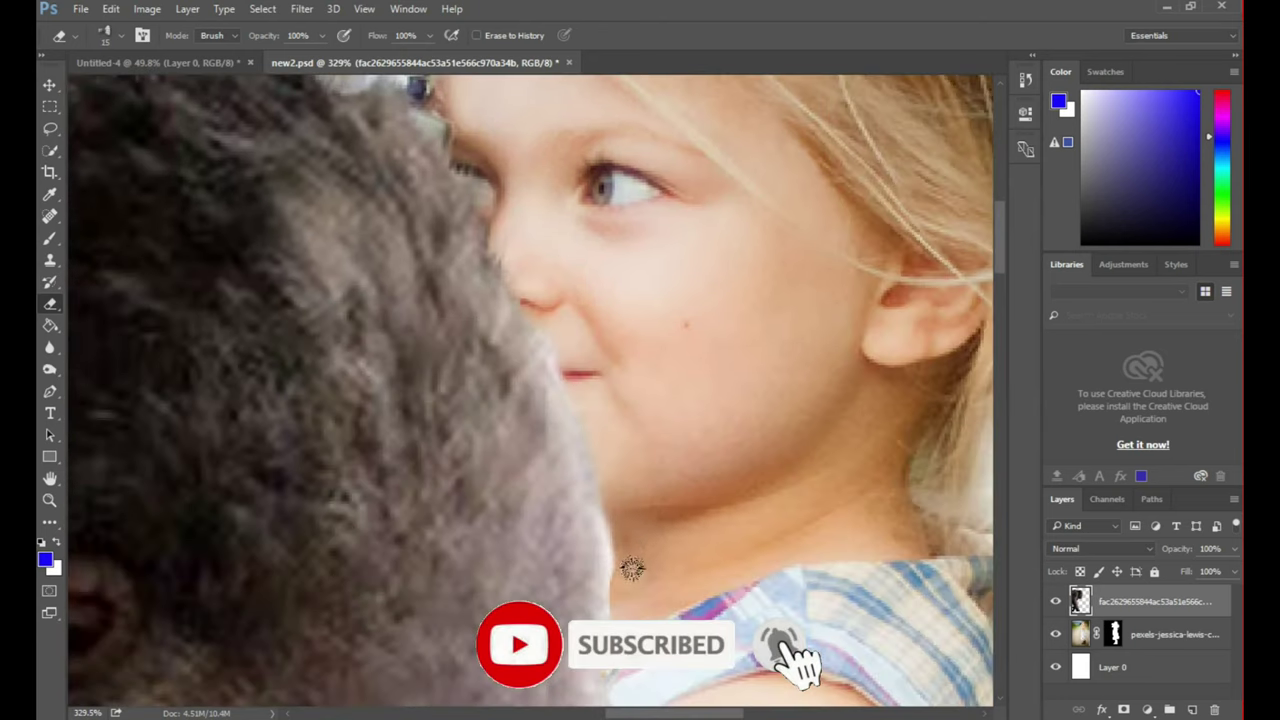
{"action": "scroll", "coordinate": [451, 494], "scroll_direction": "down", "scroll_amount": 3}
{"action": "scroll", "coordinate": [380, 449], "scroll_direction": "down", "scroll_amount": 3}
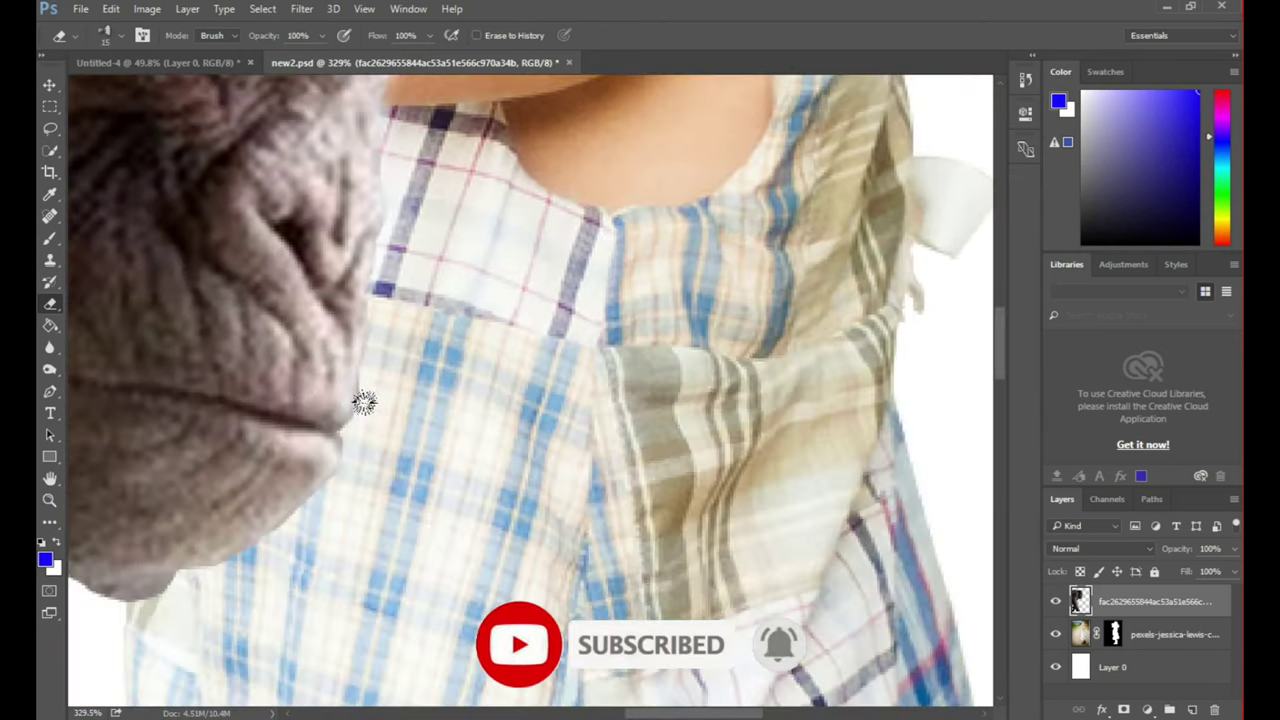
{"action": "scroll", "coordinate": [366, 400], "scroll_direction": "down", "scroll_amount": 3}
{"action": "mouse_move", "coordinate": [187, 287]}
{"action": "left_mouse_down"}
{"action": "mouse_move", "coordinate": [480, 300]}
{"action": "mouse_move", "coordinate": [591, 269]}
{"action": "left_mouse_up"}
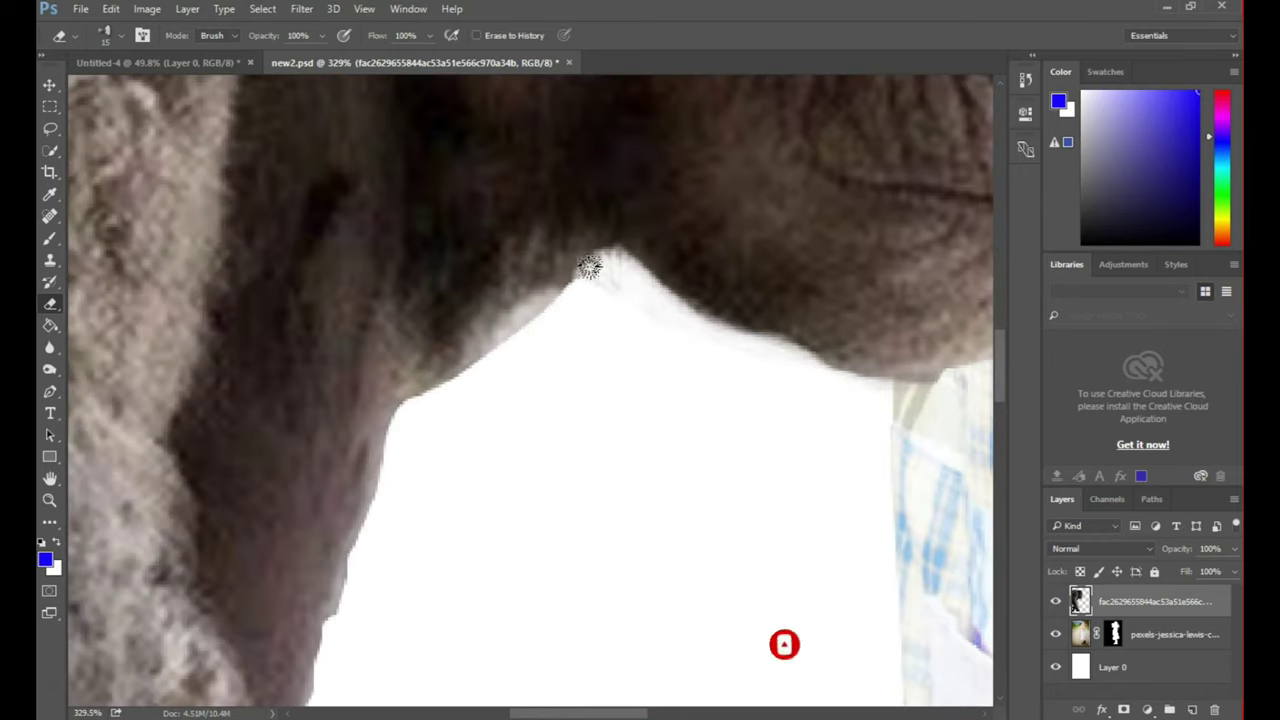
{"action": "left_click_drag", "start_coordinate": [470, 476], "coordinate": [331, 338]}
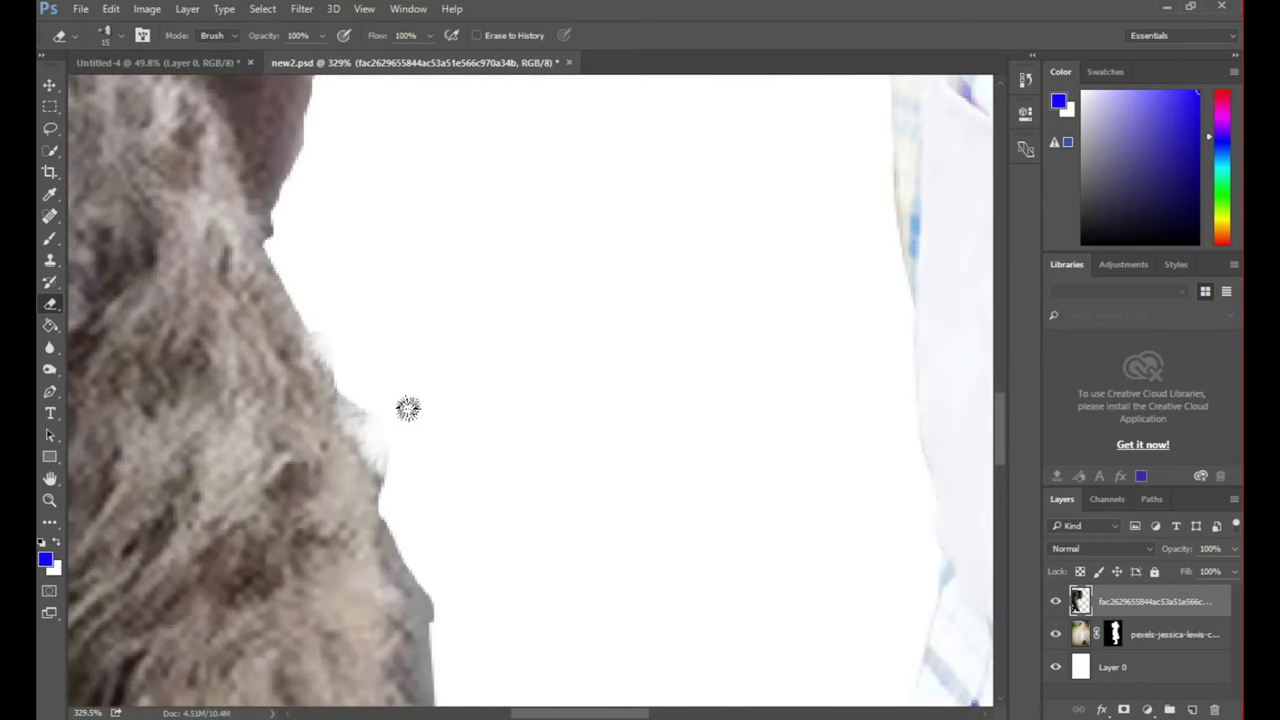
{"action": "scroll", "coordinate": [377, 431], "scroll_direction": "up", "scroll_amount": 2}
{"action": "scroll", "coordinate": [374, 337], "scroll_direction": "up", "scroll_amount": 2}
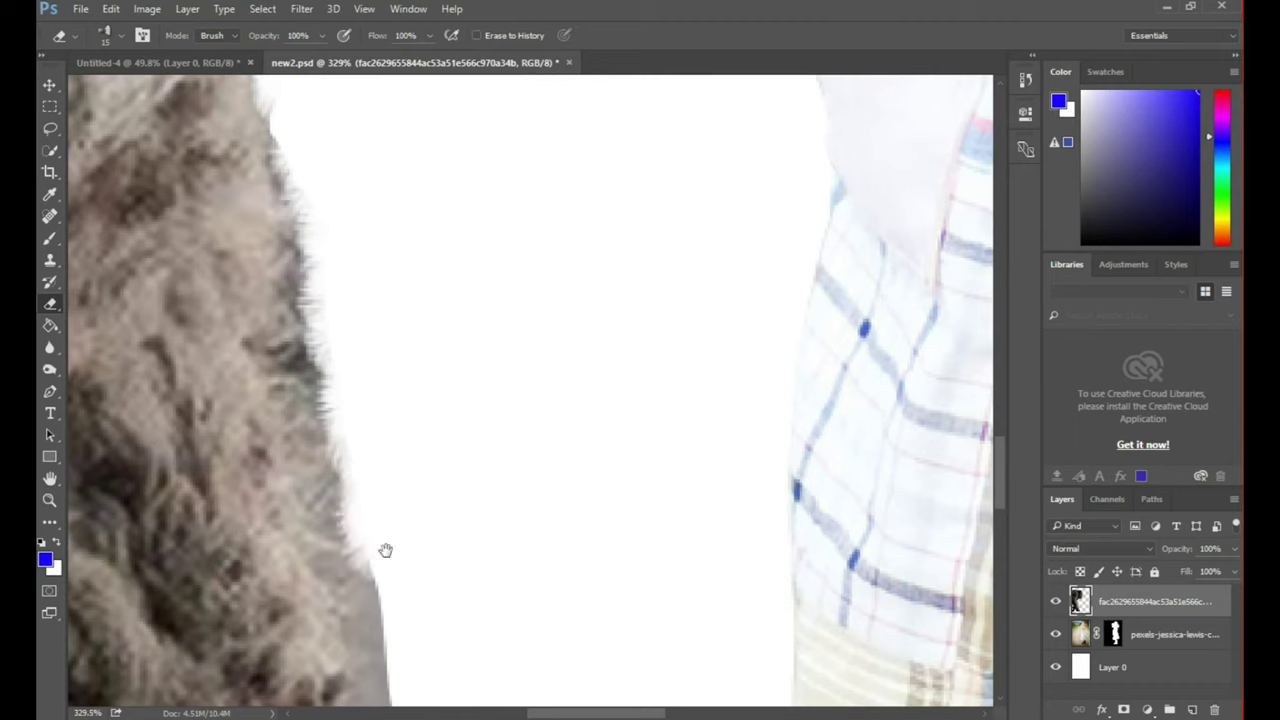
{"action": "scroll", "coordinate": [363, 470], "scroll_direction": "down", "scroll_amount": 2}
{"action": "scroll", "coordinate": [313, 340], "scroll_direction": "down", "scroll_amount": 2}
{"action": "scroll", "coordinate": [330, 340], "scroll_direction": "down", "scroll_amount": 2}
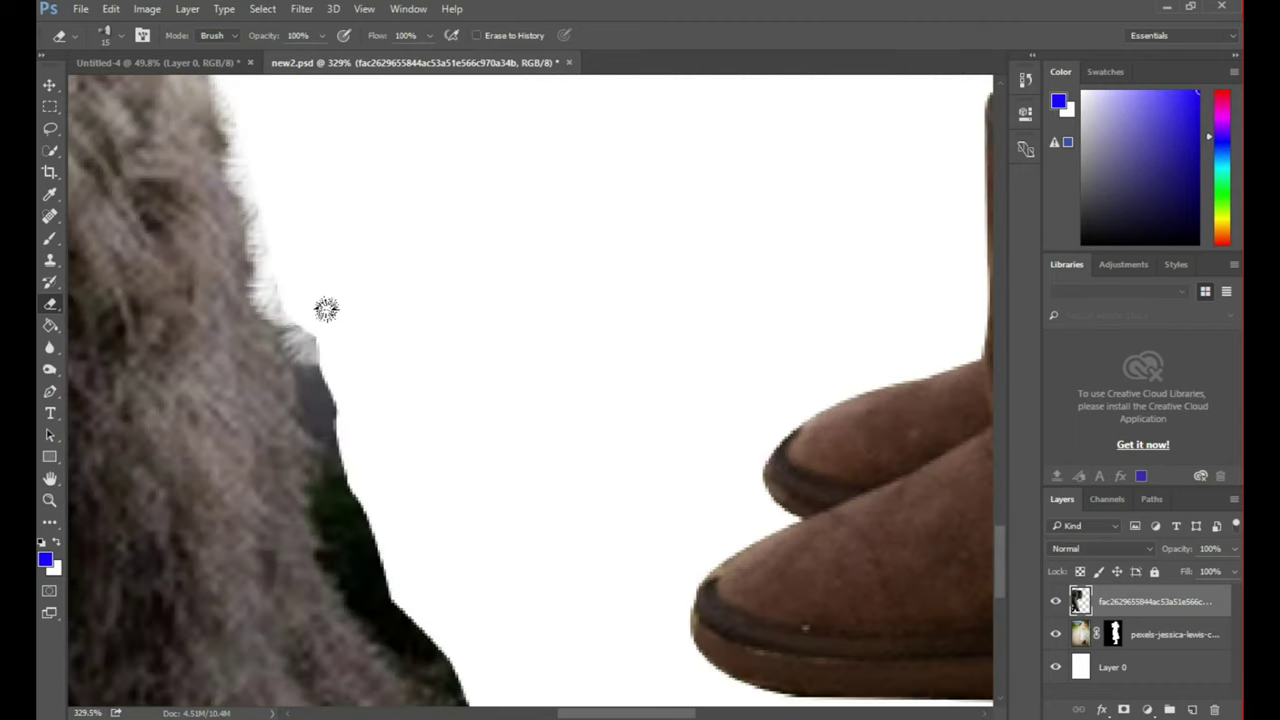
{"action": "scroll", "coordinate": [318, 400], "scroll_direction": "down", "scroll_amount": 2}
{"action": "scroll", "coordinate": [381, 462], "scroll_direction": "down", "scroll_amount": 2}
{"action": "scroll", "coordinate": [434, 380], "scroll_direction": "up", "scroll_amount": 2}
{"action": "scroll", "coordinate": [334, 177], "scroll_direction": "up", "scroll_amount": 2}
{"action": "scroll", "coordinate": [303, 155], "scroll_direction": "up", "scroll_amount": 2}
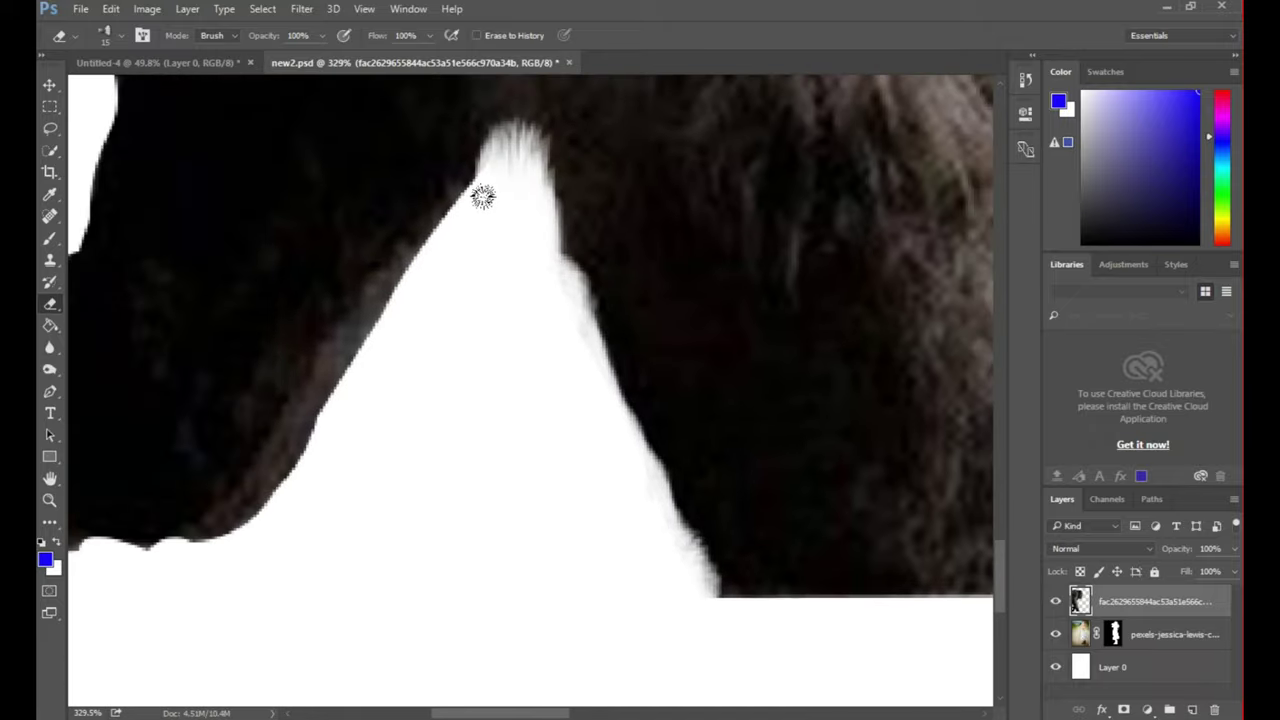
{"action": "scroll", "coordinate": [443, 503], "scroll_direction": "left", "scroll_amount": 3}
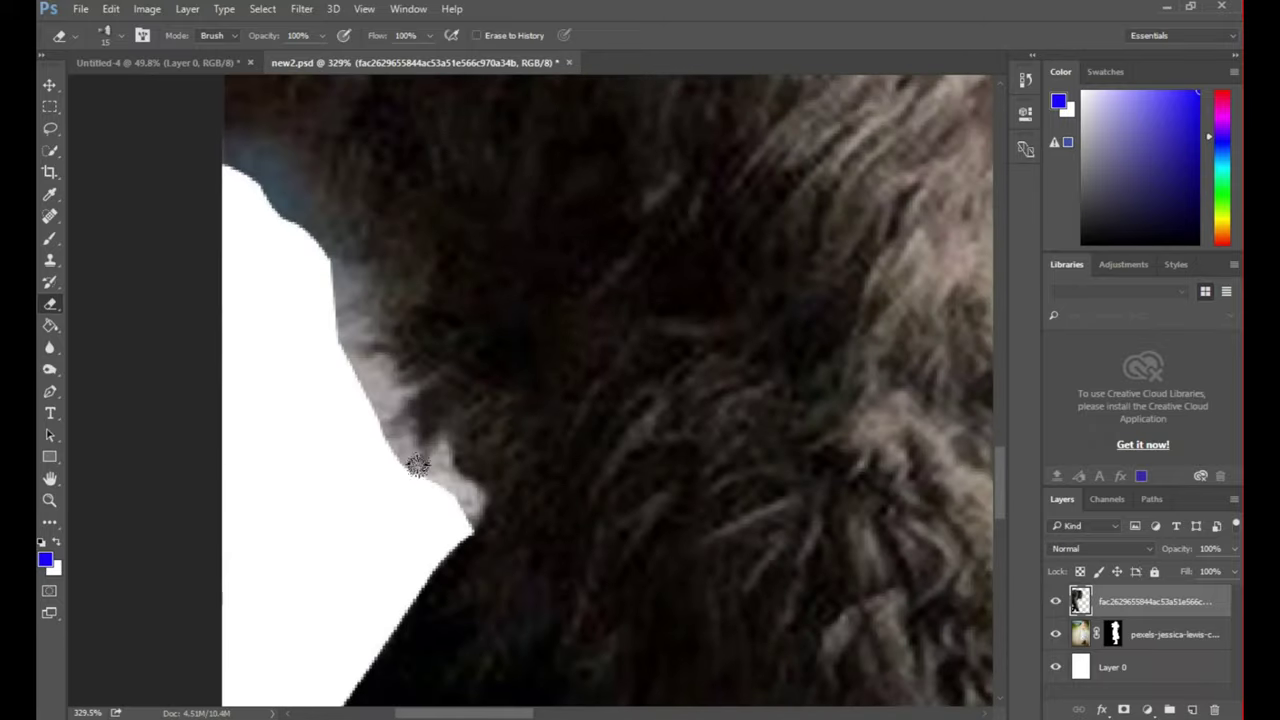
{"action": "mouse_move", "coordinate": [414, 457]}
{"action": "left_mouse_down"}
{"action": "mouse_move", "coordinate": [337, 351]}
{"action": "mouse_move", "coordinate": [263, 149]}
{"action": "mouse_move", "coordinate": [346, 354]}
{"action": "mouse_move", "coordinate": [337, 343]}
{"action": "mouse_move", "coordinate": [431, 480]}
{"action": "left_mouse_up"}
{"action": "key", "text": "ctrl+0"}
{"action": "key", "text": "ctrl+0"}
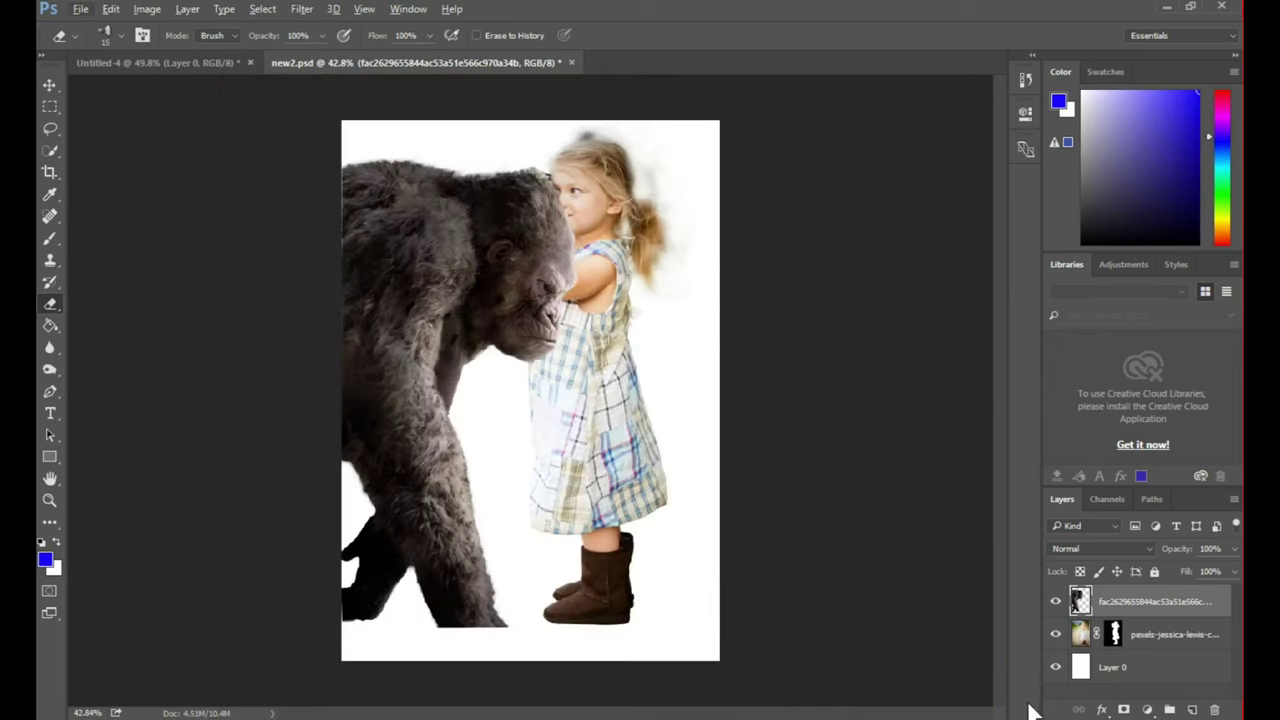
- Scale the gorilla down and place the landscape photo at the canvas bottom
{"action": "key", "text": "ctrl+t"}
{"action": "key", "text": "Return"}
{"action": "left_click_drag", "start_coordinate": [735, 140], "coordinate": [530, 390]}
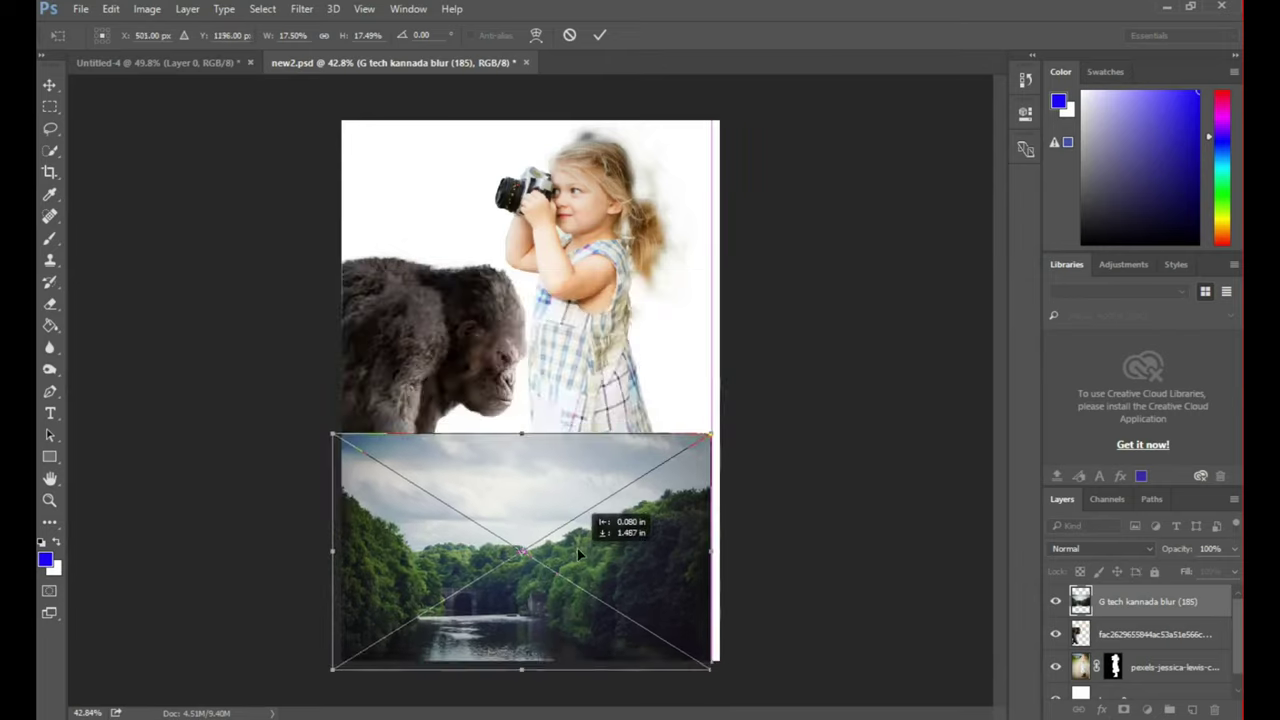
{"action": "key", "text": "Return"}
{"action": "scroll", "coordinate": [577, 548], "scroll_direction": "up", "scroll_amount": 5}
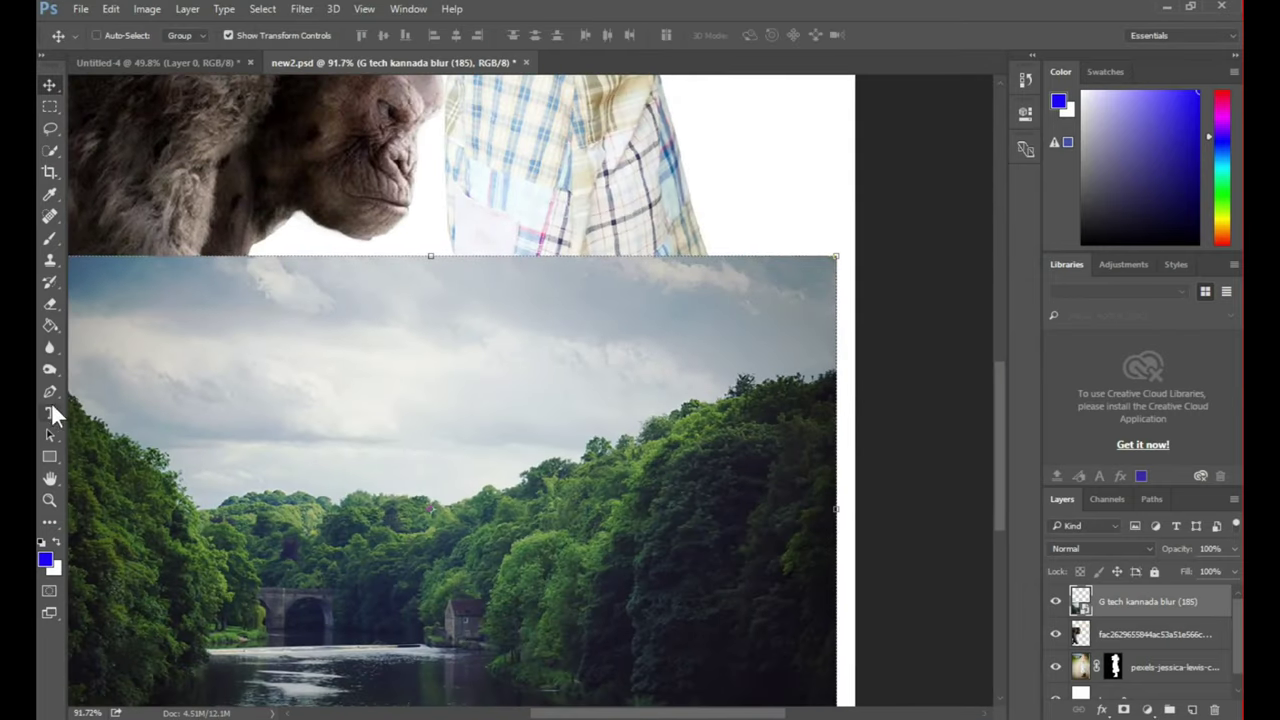
- Trace a curved path around the treetops, make it a selection, invert it and delete the rest
{"action": "left_click", "coordinate": [50, 393]}
{"action": "left_click_drag", "start_coordinate": [215, 493], "coordinate": [243, 526]}
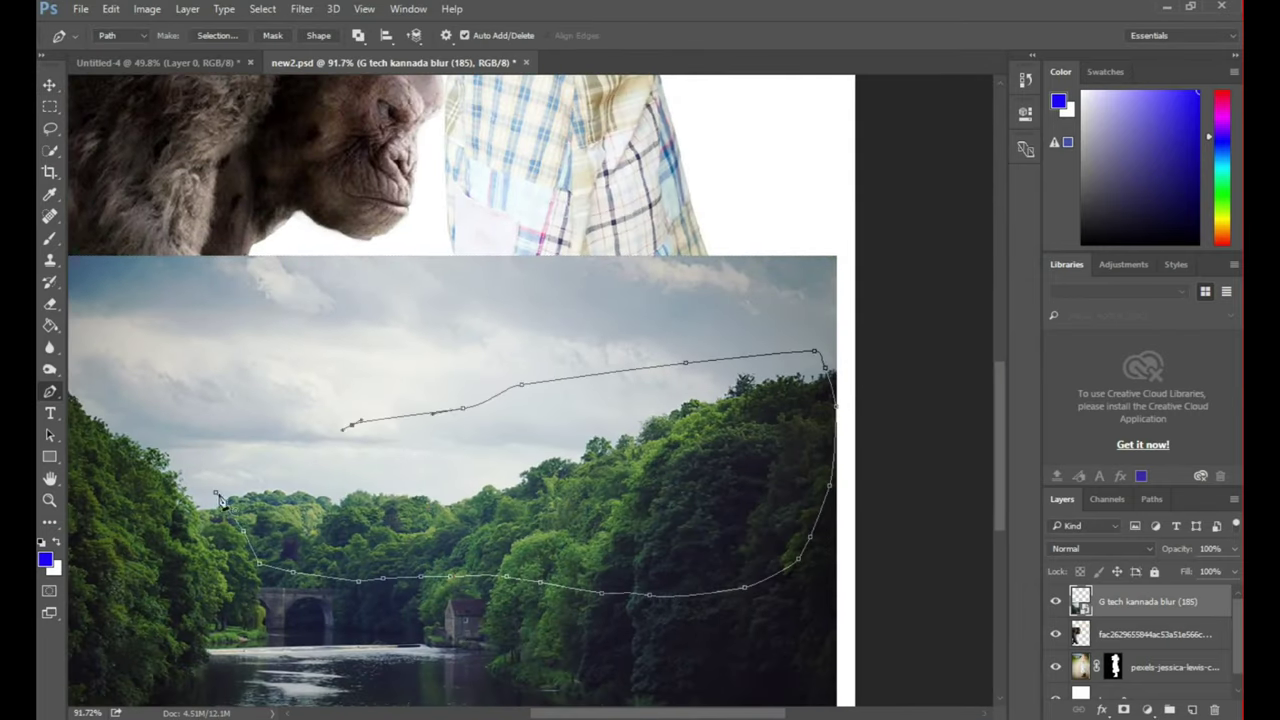
{"action": "right_click", "coordinate": [386, 420]}
{"action": "left_click", "coordinate": [470, 149]}
{"action": "left_click", "coordinate": [737, 218]}
{"action": "key", "text": "ctrl+shift+i"}
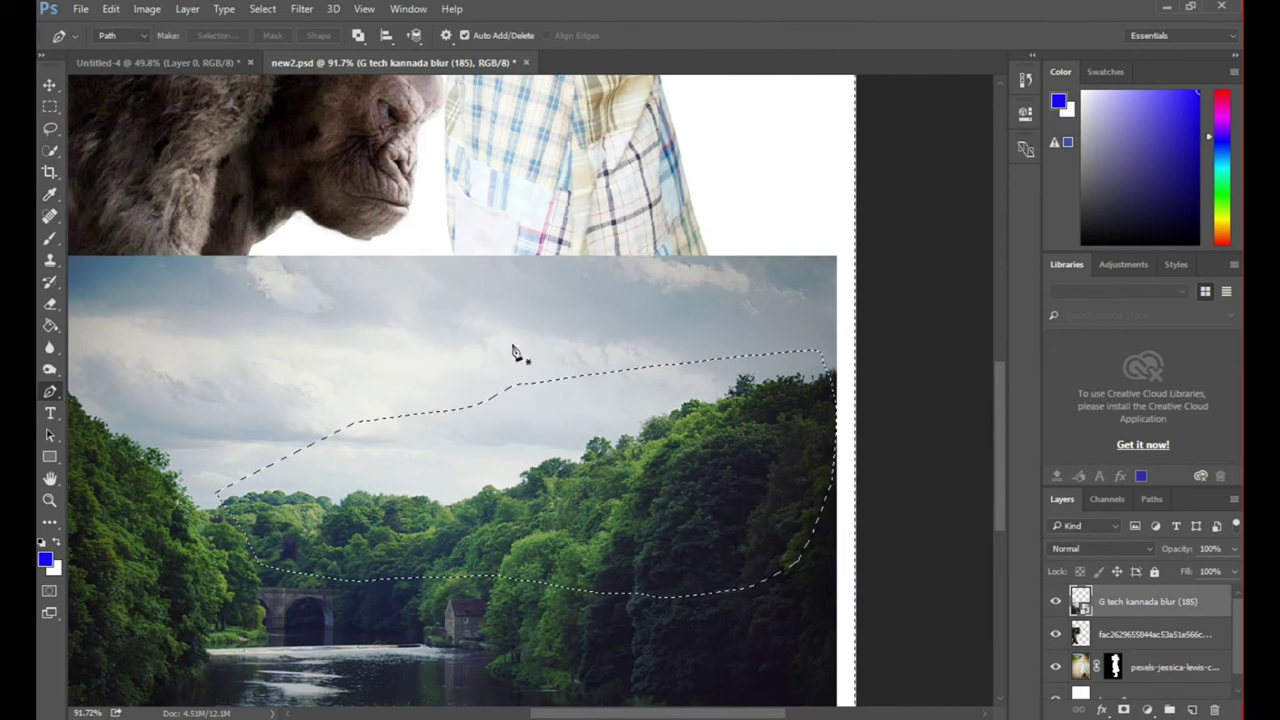
{"action": "key", "text": "Delete"}
{"action": "left_click", "coordinate": [50, 84]}
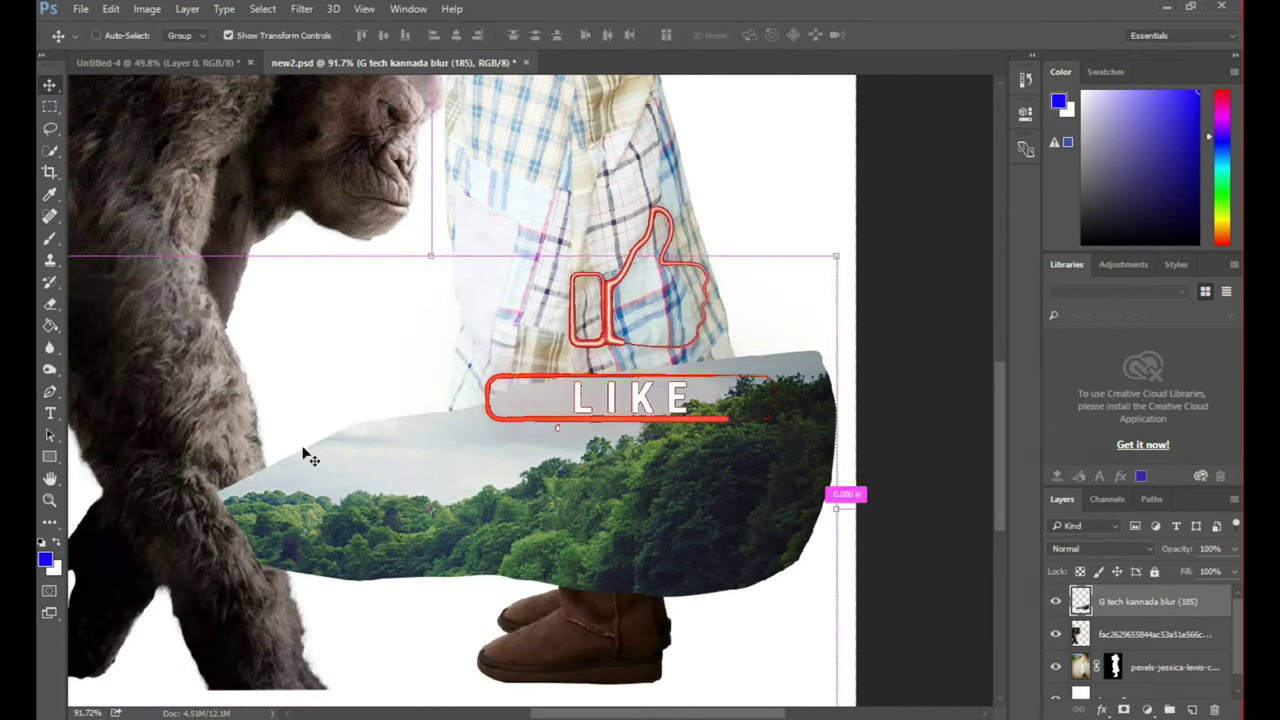
- Set a soft eraser brush and erase the grey sky above the treetops near the shirt
{"action": "left_click", "coordinate": [50, 303]}
{"action": "right_click", "coordinate": [314, 308]}
{"action": "scroll", "coordinate": [247, 354], "scroll_direction": "up", "scroll_amount": 5}
{"action": "mouse_move", "coordinate": [247, 354]}
{"action": "left_mouse_down"}
{"action": "mouse_move", "coordinate": [240, 434]}
{"action": "mouse_move", "coordinate": [211, 449]}
{"action": "mouse_move", "coordinate": [360, 463]}
{"action": "mouse_move", "coordinate": [300, 520]}
{"action": "mouse_move", "coordinate": [271, 491]}
{"action": "mouse_move", "coordinate": [330, 457]}
{"action": "mouse_move", "coordinate": [291, 463]}
{"action": "left_mouse_up"}
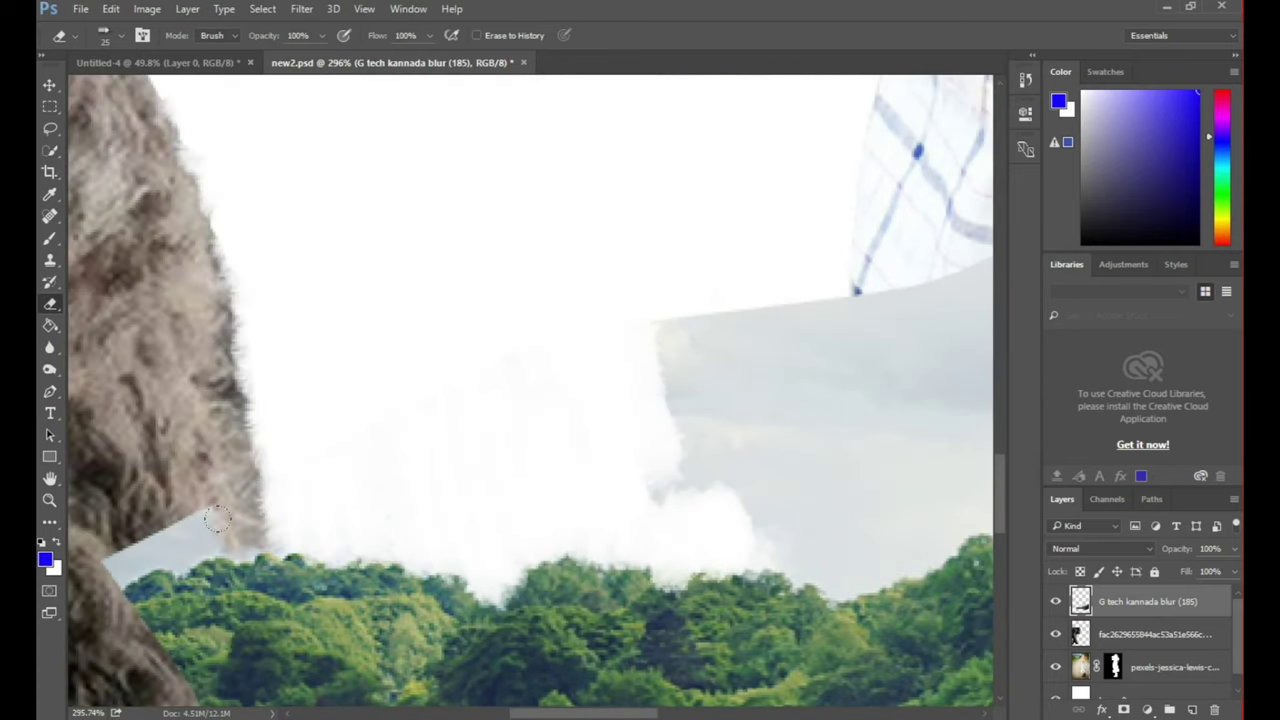
{"action": "scroll", "coordinate": [153, 548], "scroll_direction": "right", "scroll_amount": 5}
{"action": "mouse_move", "coordinate": [80, 485]}
{"action": "left_mouse_down"}
{"action": "mouse_move", "coordinate": [277, 420]}
{"action": "mouse_move", "coordinate": [246, 371]}
{"action": "mouse_move", "coordinate": [389, 530]}
{"action": "mouse_move", "coordinate": [337, 426]}
{"action": "left_mouse_up"}
{"action": "scroll", "coordinate": [337, 426], "scroll_direction": "up", "scroll_amount": 3}
{"action": "scroll", "coordinate": [263, 374], "scroll_direction": "right", "scroll_amount": 3}
{"action": "left_click_drag", "start_coordinate": [263, 374], "coordinate": [274, 503]}
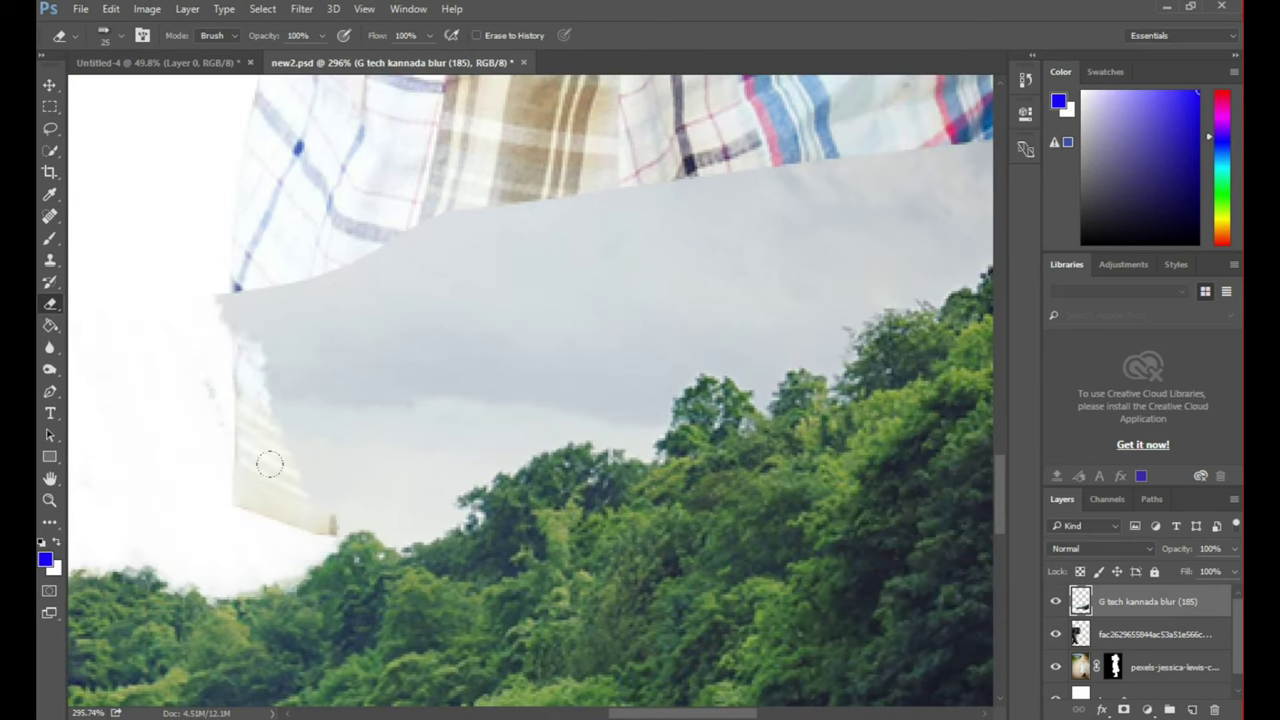
- Erase the grey sky along the shirt's lower and left edges
{"action": "scroll", "coordinate": [393, 524], "scroll_direction": "up", "scroll_amount": 2}
{"action": "scroll", "coordinate": [393, 524], "scroll_direction": "right", "scroll_amount": 3}
{"action": "scroll", "coordinate": [393, 524], "scroll_direction": "up", "scroll_amount": 2}
{"action": "scroll", "coordinate": [393, 524], "scroll_direction": "down", "scroll_amount": 3}
{"action": "mouse_move", "coordinate": [134, 320]}
{"action": "left_mouse_down"}
{"action": "mouse_move", "coordinate": [246, 530]}
{"action": "mouse_move", "coordinate": [219, 457]}
{"action": "left_mouse_up"}
{"action": "scroll", "coordinate": [183, 437], "scroll_direction": "down", "scroll_amount": 2}
{"action": "left_click_drag", "start_coordinate": [205, 320], "coordinate": [270, 455]}
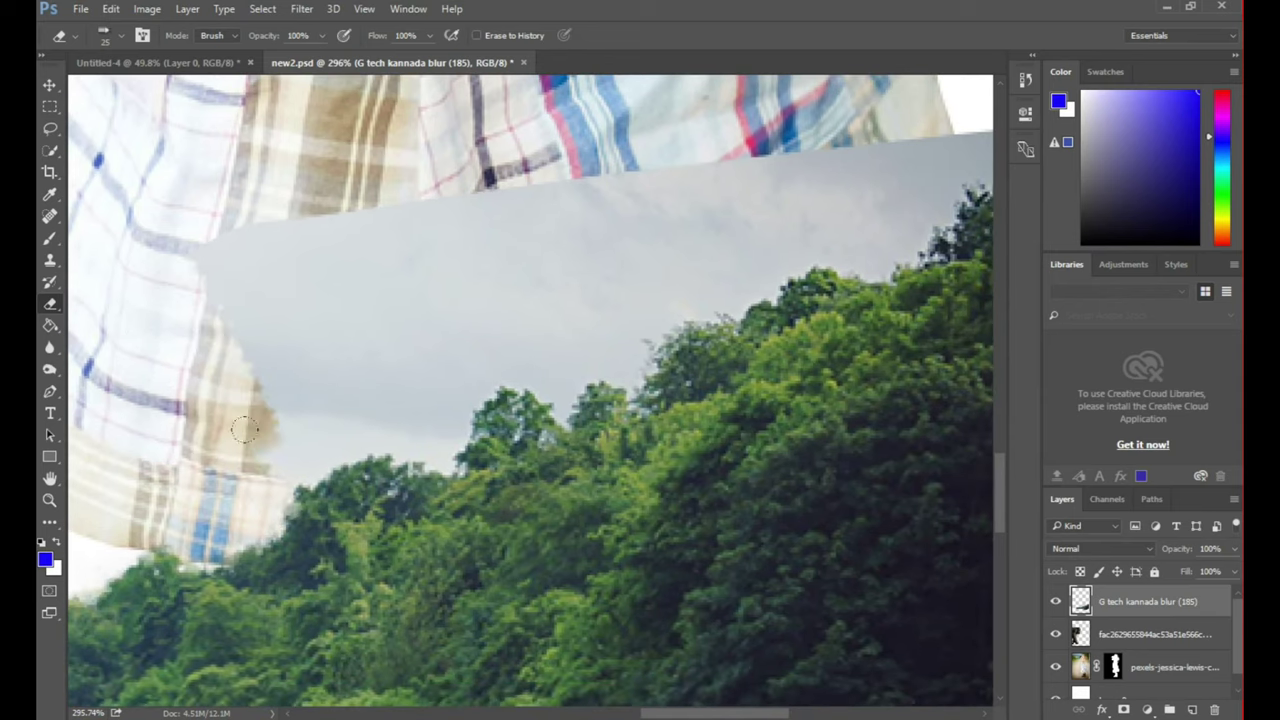
{"action": "scroll", "coordinate": [143, 294], "scroll_direction": "right", "scroll_amount": 3}
{"action": "mouse_move", "coordinate": [143, 294]}
{"action": "left_mouse_down"}
{"action": "mouse_move", "coordinate": [250, 495]}
{"action": "mouse_move", "coordinate": [226, 486]}
{"action": "left_mouse_up"}
- Clear the remaining grey sky over the plaid shirt and at the patch's left edge
{"action": "scroll", "coordinate": [286, 457], "scroll_direction": "up", "scroll_amount": 2}
{"action": "scroll", "coordinate": [226, 486], "scroll_direction": "right", "scroll_amount": 2}
{"action": "scroll", "coordinate": [226, 486], "scroll_direction": "up", "scroll_amount": 1}
{"action": "left_click_drag", "start_coordinate": [129, 314], "coordinate": [234, 514]}
{"action": "left_click_drag", "start_coordinate": [180, 300], "coordinate": [280, 500]}
{"action": "mouse_move", "coordinate": [296, 310]}
{"action": "left_mouse_down"}
{"action": "mouse_move", "coordinate": [294, 401]}
{"action": "mouse_move", "coordinate": [375, 520]}
{"action": "mouse_move", "coordinate": [385, 303]}
{"action": "left_mouse_up"}
{"action": "scroll", "coordinate": [352, 400], "scroll_direction": "down", "scroll_amount": 1}
{"action": "mouse_move", "coordinate": [330, 240]}
{"action": "left_mouse_down"}
{"action": "mouse_move", "coordinate": [420, 450]}
{"action": "mouse_move", "coordinate": [500, 220]}
{"action": "left_mouse_up"}
{"action": "mouse_move", "coordinate": [409, 418]}
{"action": "left_mouse_down"}
{"action": "mouse_move", "coordinate": [417, 513]}
{"action": "mouse_move", "coordinate": [322, 593]}
{"action": "left_mouse_up"}
{"action": "mouse_move", "coordinate": [390, 530]}
{"action": "left_mouse_down"}
{"action": "mouse_move", "coordinate": [440, 380]}
{"action": "mouse_move", "coordinate": [490, 500]}
{"action": "mouse_move", "coordinate": [540, 370]}
{"action": "mouse_move", "coordinate": [581, 318]}
{"action": "mouse_move", "coordinate": [666, 403]}
{"action": "mouse_move", "coordinate": [789, 289]}
{"action": "mouse_move", "coordinate": [830, 397]}
{"action": "left_mouse_up"}
- Scale the tree patch down, lower the gorilla slightly, and move the tree patch up-left
{"action": "key", "text": "ctrl+0"}
{"action": "key", "text": "v"}
{"action": "mouse_move", "coordinate": [600, 630]}
{"action": "left_mouse_down"}
{"action": "mouse_move", "coordinate": [628, 452]}
{"action": "mouse_move", "coordinate": [551, 477]}
{"action": "left_mouse_up"}
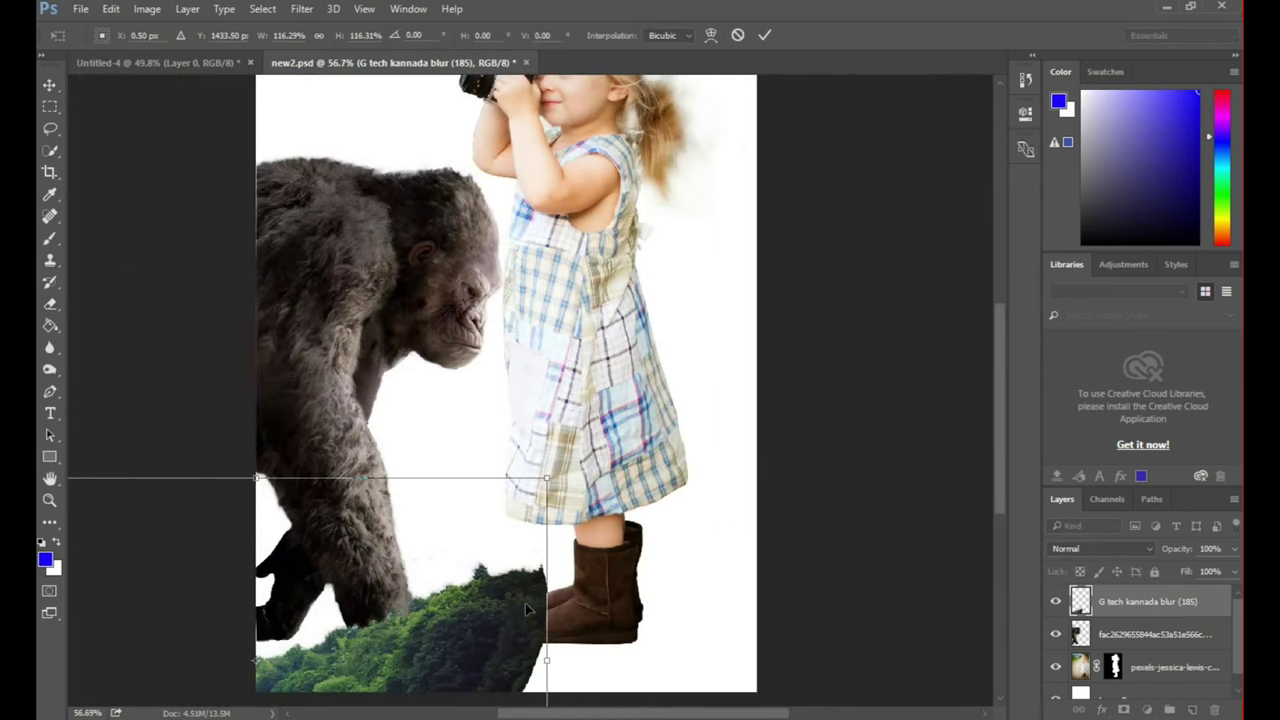
{"action": "key", "text": "Return"}
{"action": "mouse_move", "coordinate": [460, 575]}
{"action": "left_mouse_down"}
{"action": "mouse_move", "coordinate": [340, 470]}
{"action": "mouse_move", "coordinate": [319, 495]}
{"action": "left_mouse_up"}
{"action": "left_click", "coordinate": [1120, 601]}
{"action": "left_click_drag", "start_coordinate": [489, 675], "coordinate": [397, 616]}
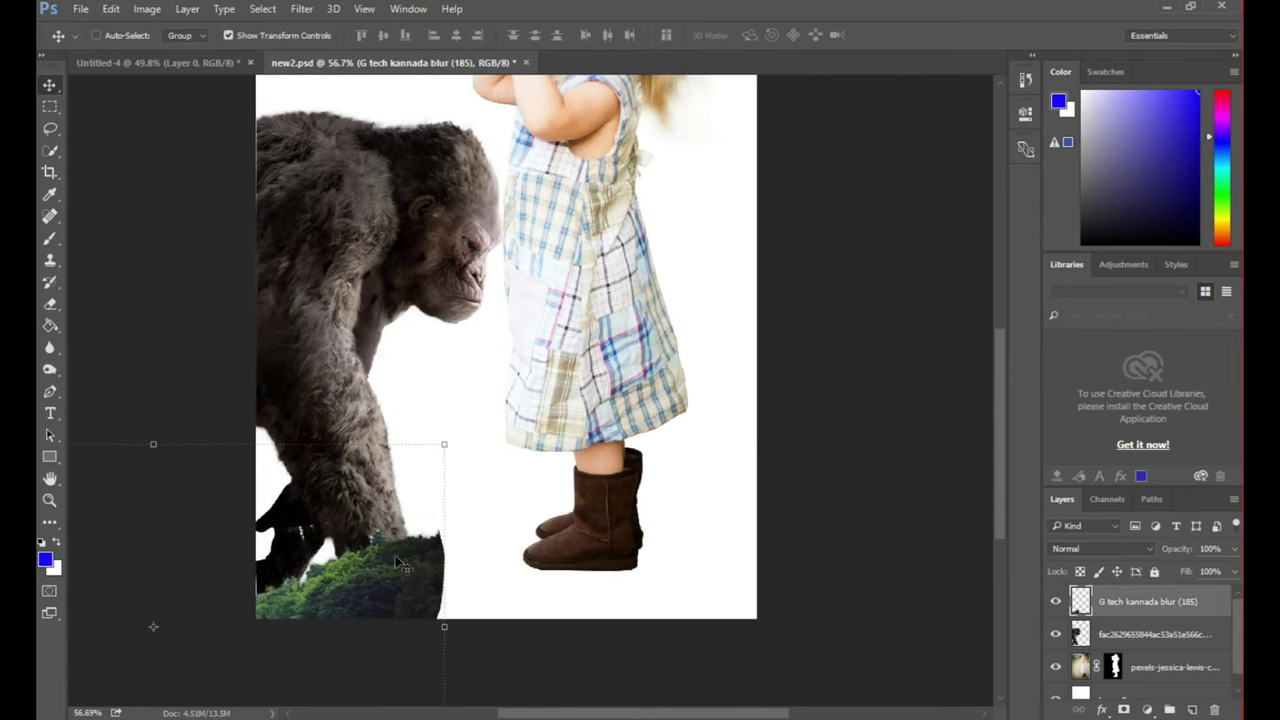
- Rotate the forest strip 90° counter-clockwise to lie horizontally under the figures, then duplicate the layer
{"action": "key", "text": "ctrl+t"}
{"action": "right_click", "coordinate": [312, 330]}
{"action": "left_click", "coordinate": [380, 520]}
{"action": "mouse_move", "coordinate": [400, 560]}
{"action": "left_mouse_down"}
{"action": "mouse_move", "coordinate": [508, 600]}
{"action": "mouse_move", "coordinate": [505, 500]}
{"action": "left_mouse_up"}
{"action": "right_click", "coordinate": [440, 505]}
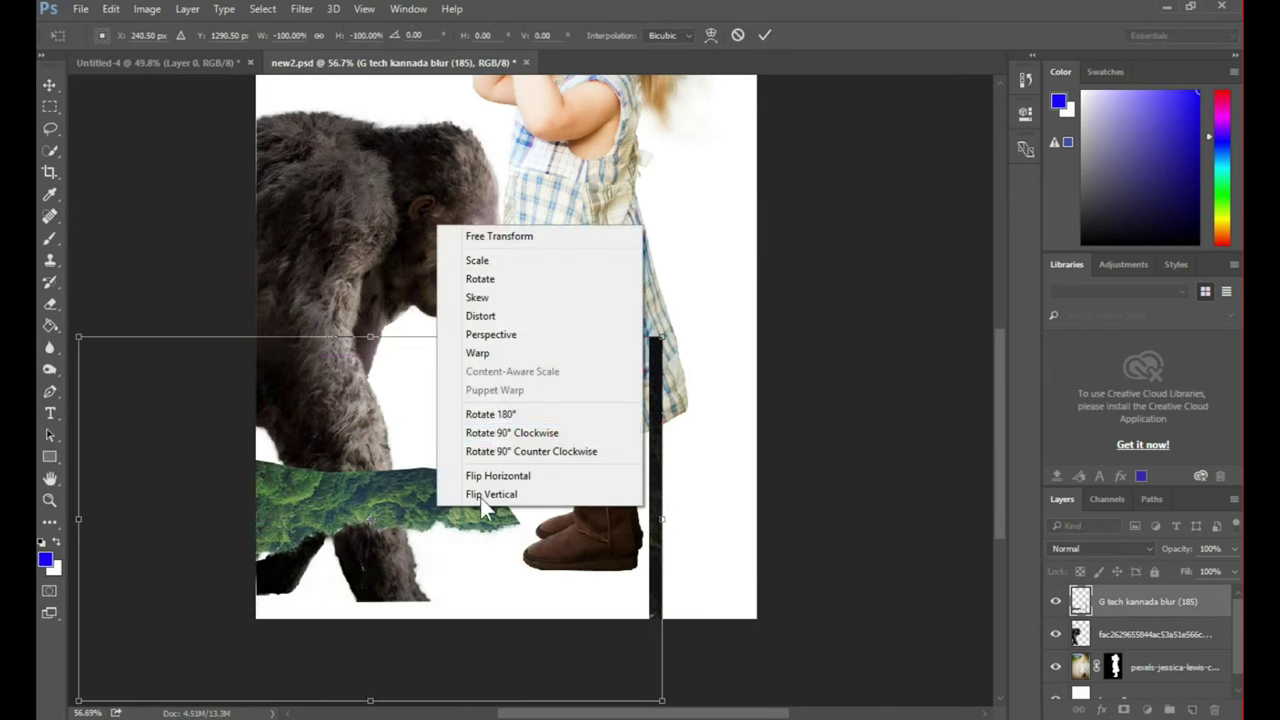
{"action": "left_click", "coordinate": [513, 455]}
{"action": "right_click", "coordinate": [280, 625]}
{"action": "left_click", "coordinate": [373, 551]}
{"action": "mouse_move", "coordinate": [380, 578]}
{"action": "left_mouse_down"}
{"action": "mouse_move", "coordinate": [737, 403]}
{"action": "mouse_move", "coordinate": [744, 546]}
{"action": "left_mouse_up"}
{"action": "left_click", "coordinate": [50, 305]}
{"action": "key", "text": "Return"}
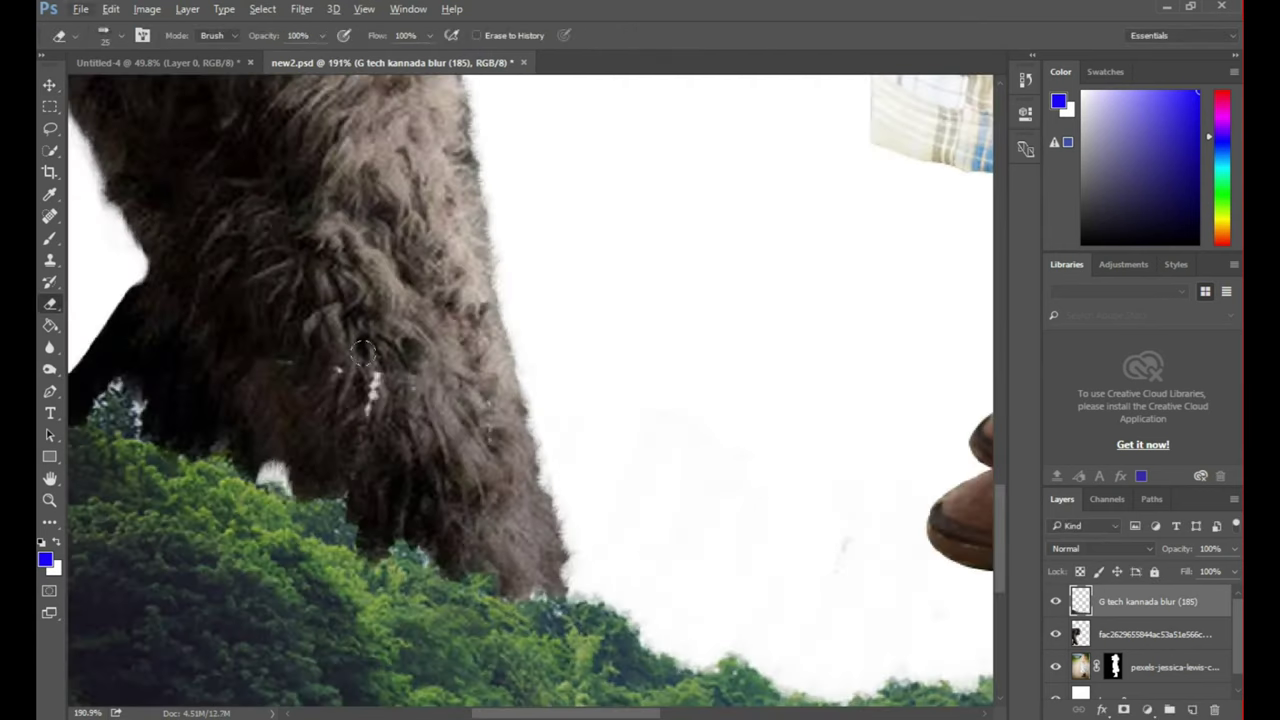
{"action": "scroll", "coordinate": [325, 578], "scroll_direction": "down", "scroll_amount": 3}
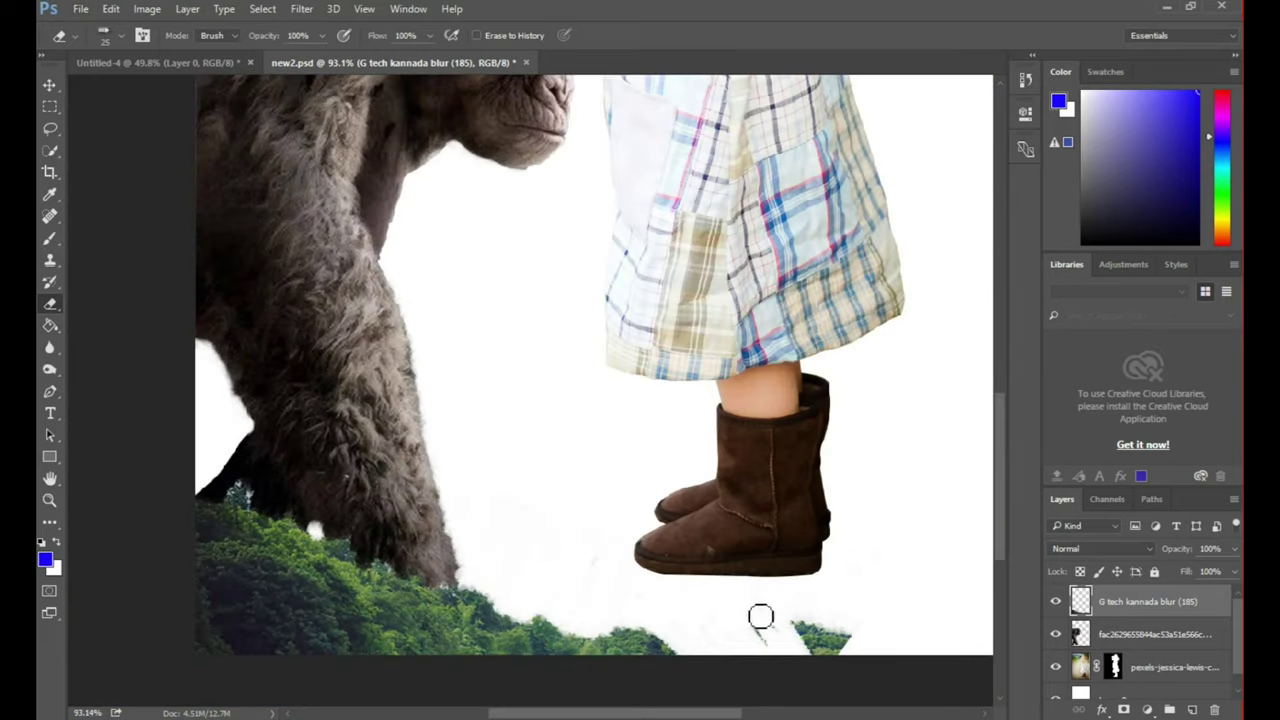
{"action": "left_click_drag", "start_coordinate": [1080, 600], "coordinate": [1194, 708]}
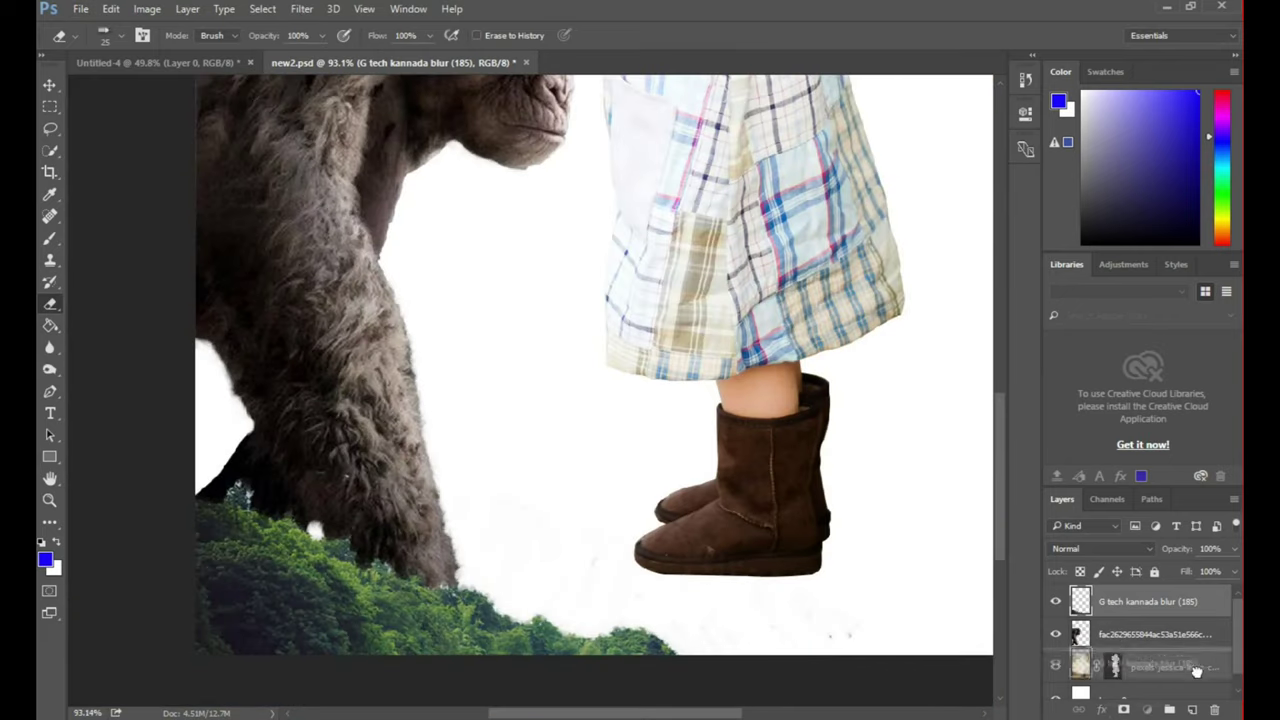
- Stretch the forest copy taller, send it backward, and nudge it slightly down
{"action": "key", "text": "ctrl+t"}
{"action": "scroll", "coordinate": [360, 550], "scroll_direction": "down", "scroll_amount": 2}
{"action": "left_click_drag", "start_coordinate": [513, 427], "coordinate": [513, 414]}
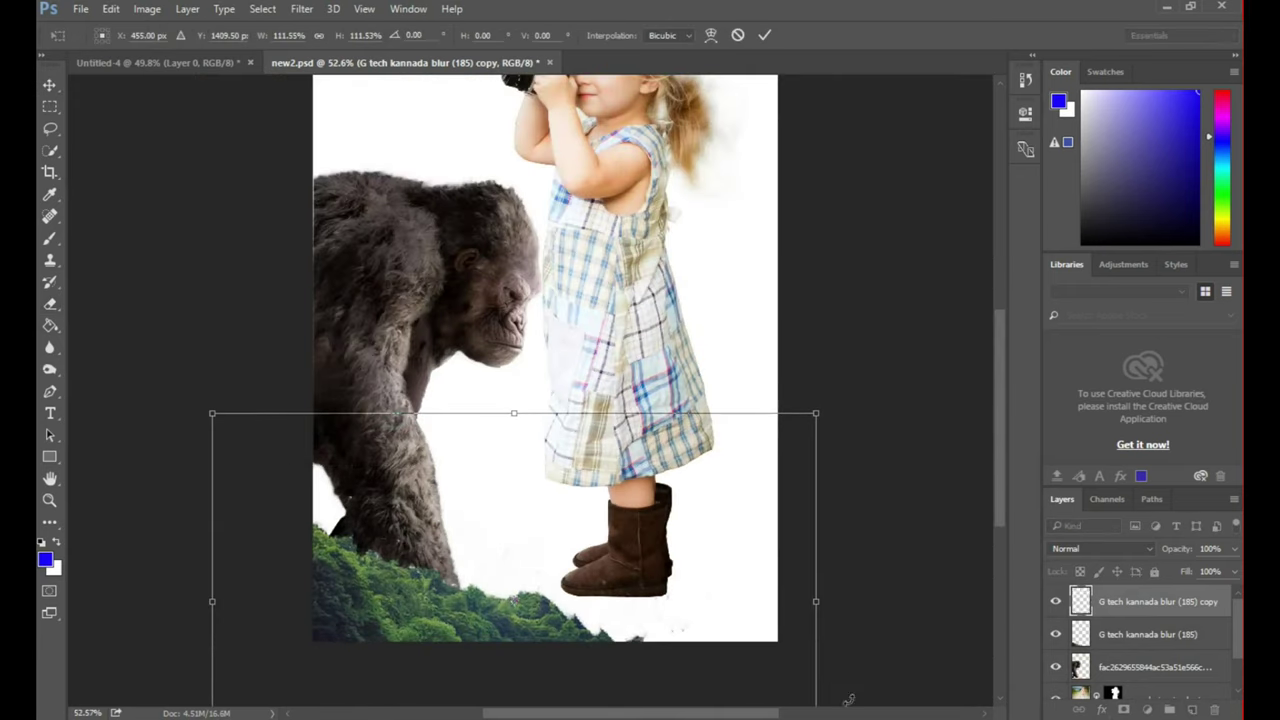
{"action": "key", "text": "Return"}
{"action": "key", "text": "ctrl+["}
{"action": "key", "text": "ctrl+["}
{"action": "scroll", "coordinate": [367, 587], "scroll_direction": "up", "scroll_amount": 3}
{"action": "scroll", "coordinate": [367, 587], "scroll_direction": "down", "scroll_amount": 3}
{"action": "left_click_drag", "start_coordinate": [715, 608], "coordinate": [715, 610]}
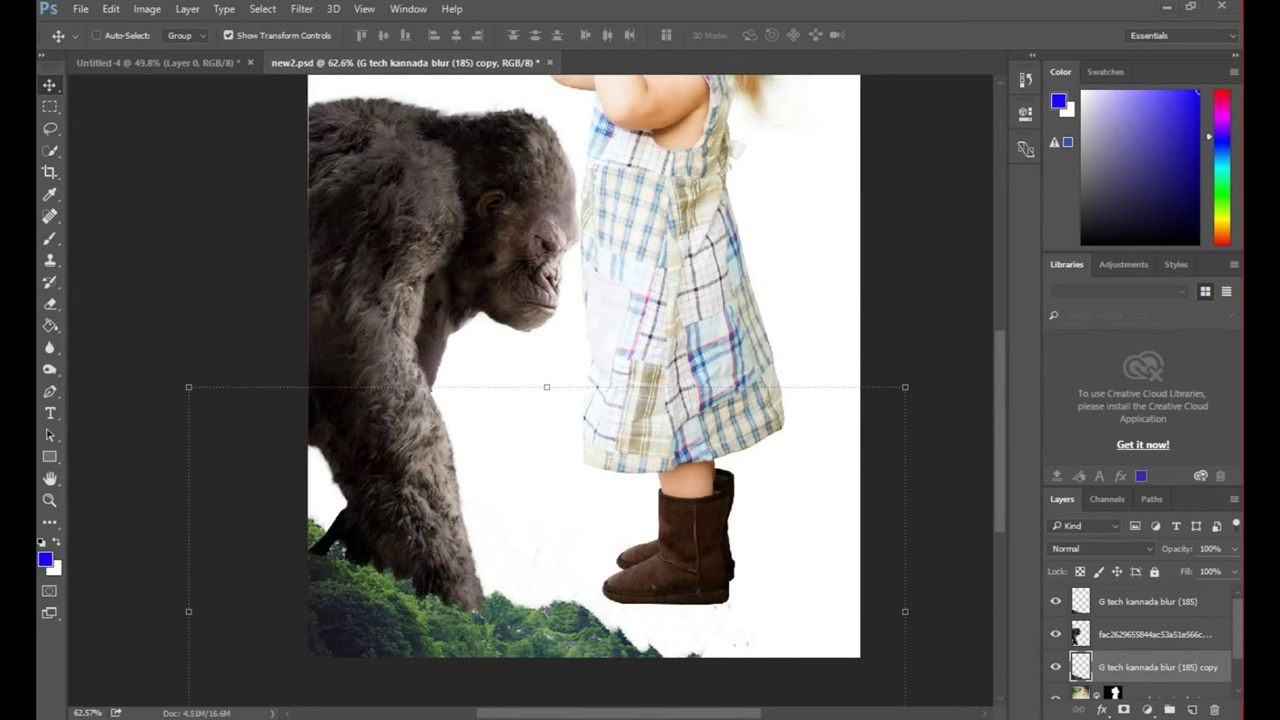
- Darken the top forest layer's midtones with a Levels adjustment
{"action": "left_click", "coordinate": [1150, 601]}
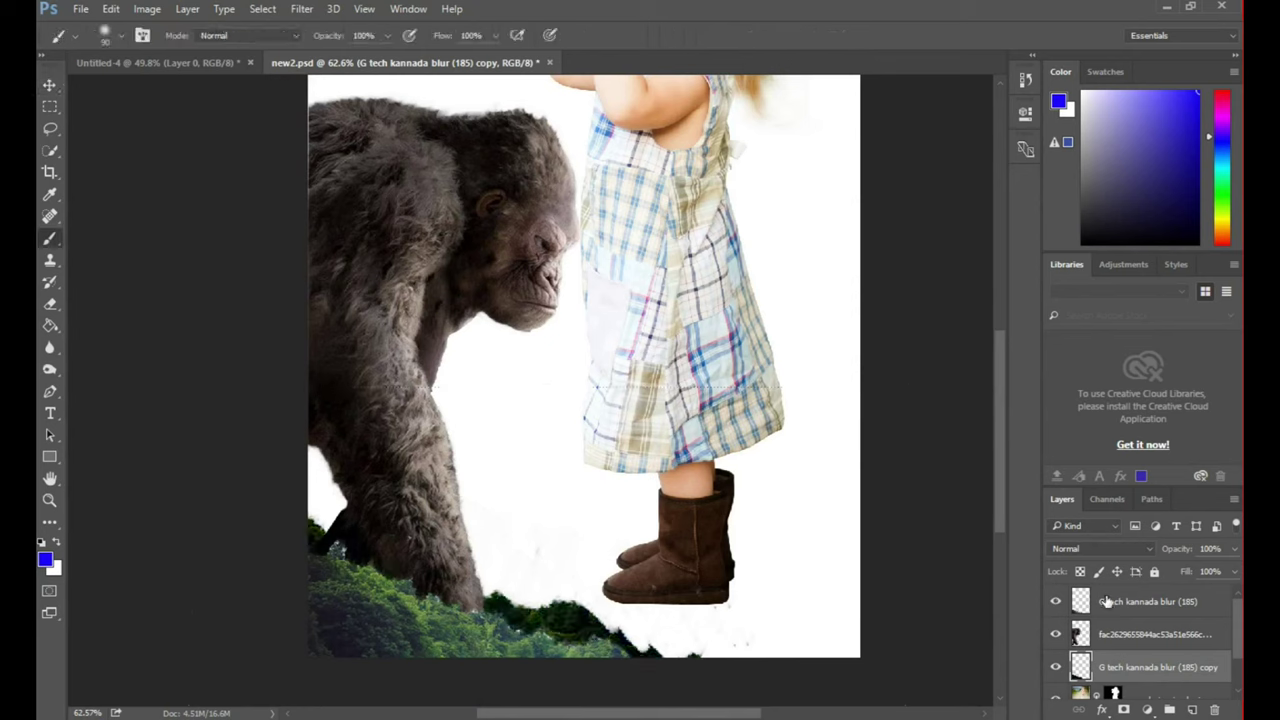
{"action": "left_click", "coordinate": [147, 9]}
{"action": "left_click", "coordinate": [370, 78]}
{"action": "left_click_drag", "start_coordinate": [830, 333], "coordinate": [857, 332]}
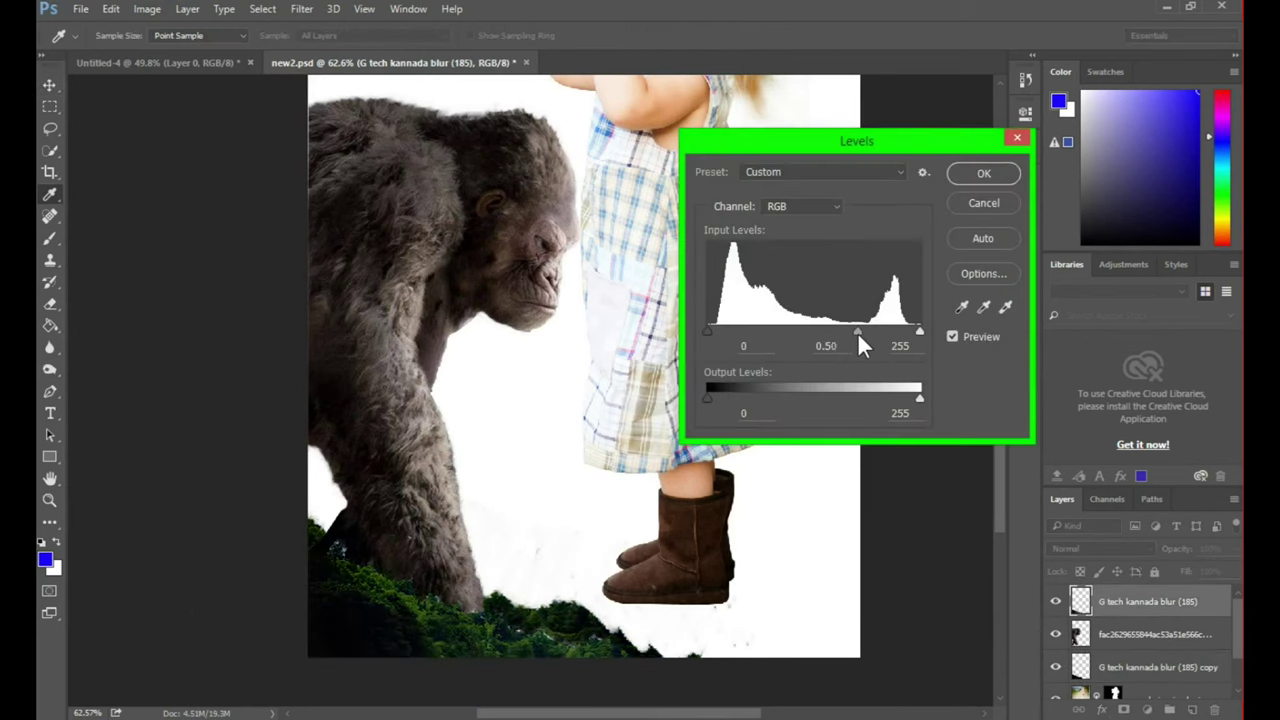
{"action": "left_click", "coordinate": [980, 173]}
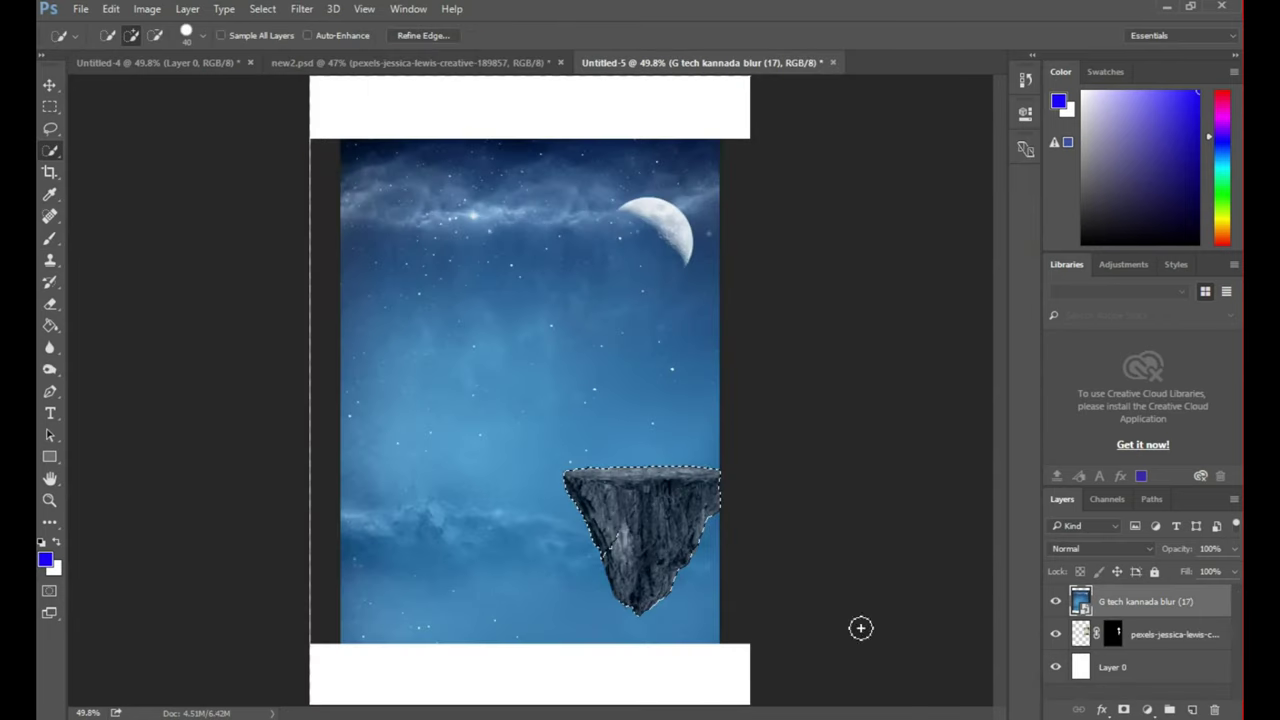
- Use the layer context menu to set up the clouds layer under the sky, then begin transforming it
{"action": "right_click", "coordinate": [1134, 601]}
{"action": "left_click", "coordinate": [795, 374]}
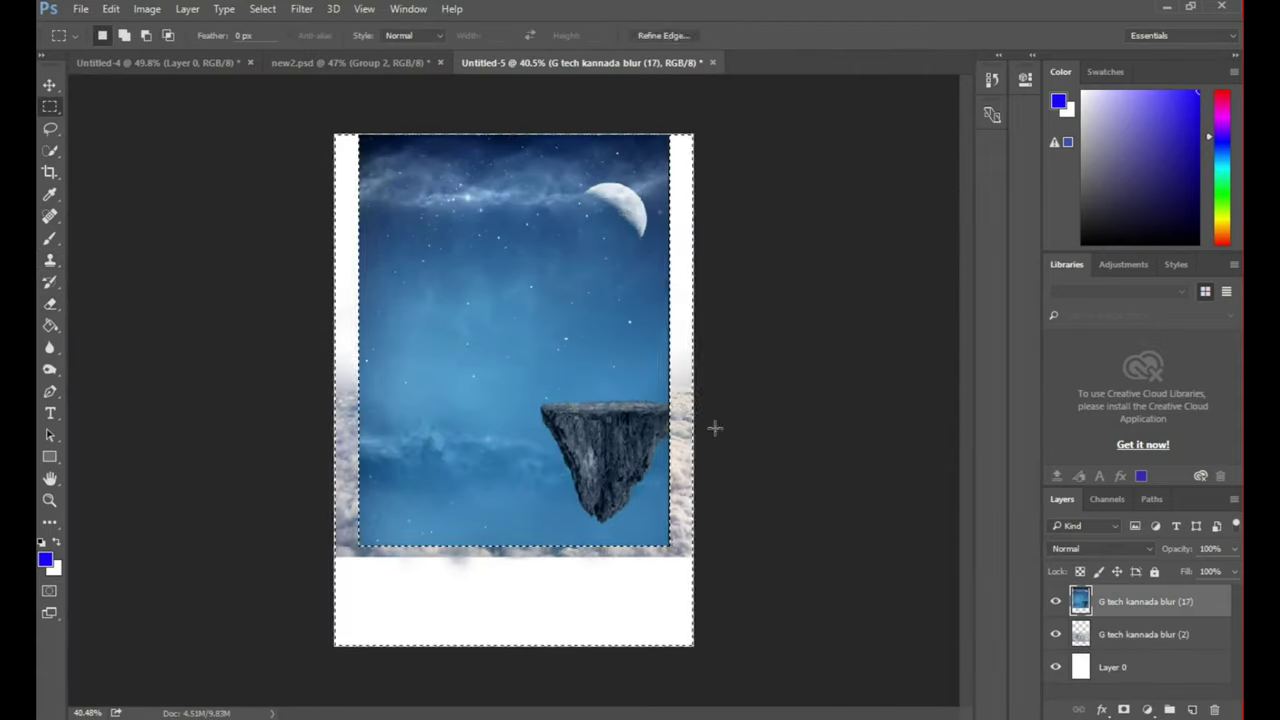
{"action": "key", "text": "ctrl+t"}
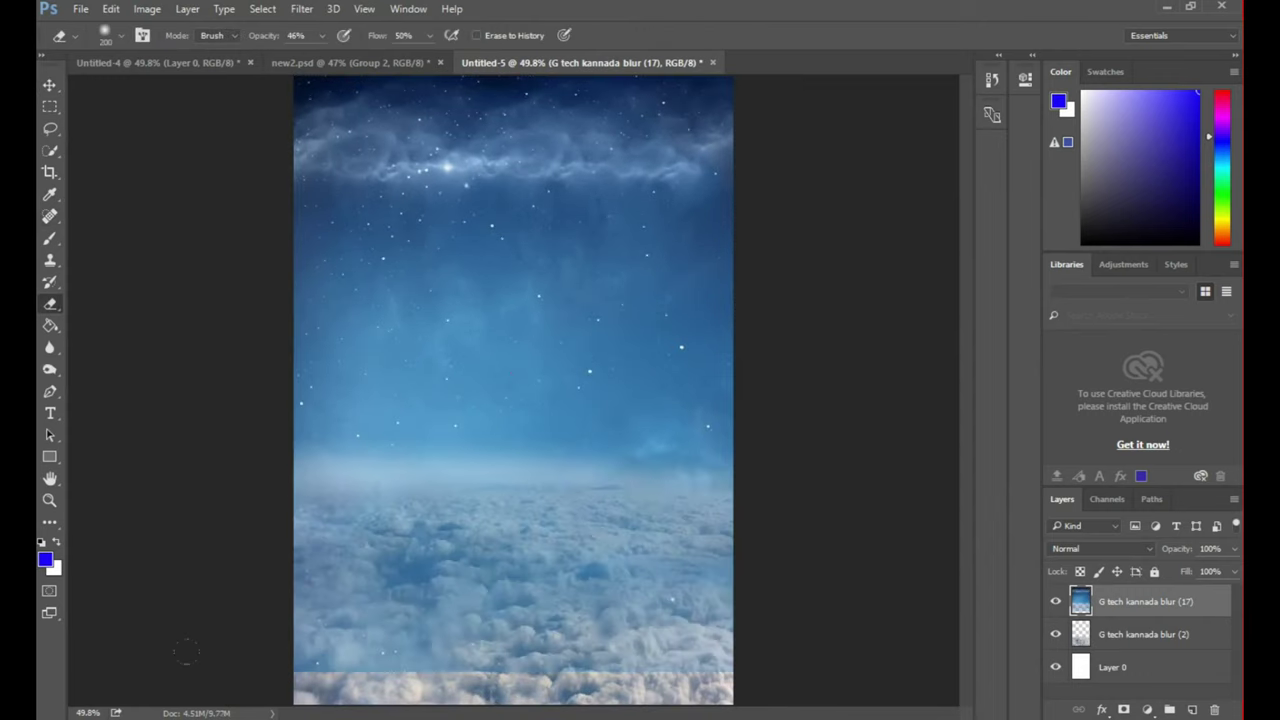
- Stretch the clouds layer taller and delete the sky around the selected moon
{"action": "left_click_drag", "start_coordinate": [597, 451], "coordinate": [599, 455]}
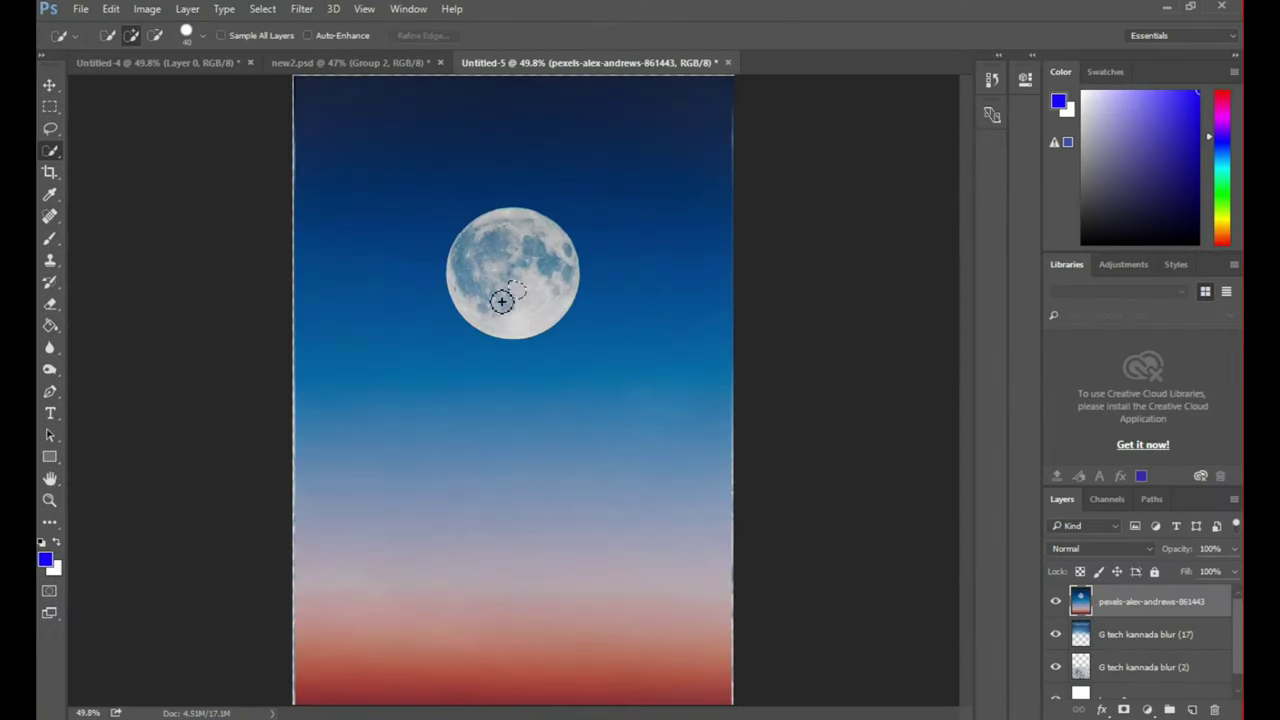
{"action": "key", "text": "v"}
{"action": "key", "text": "Delete"}
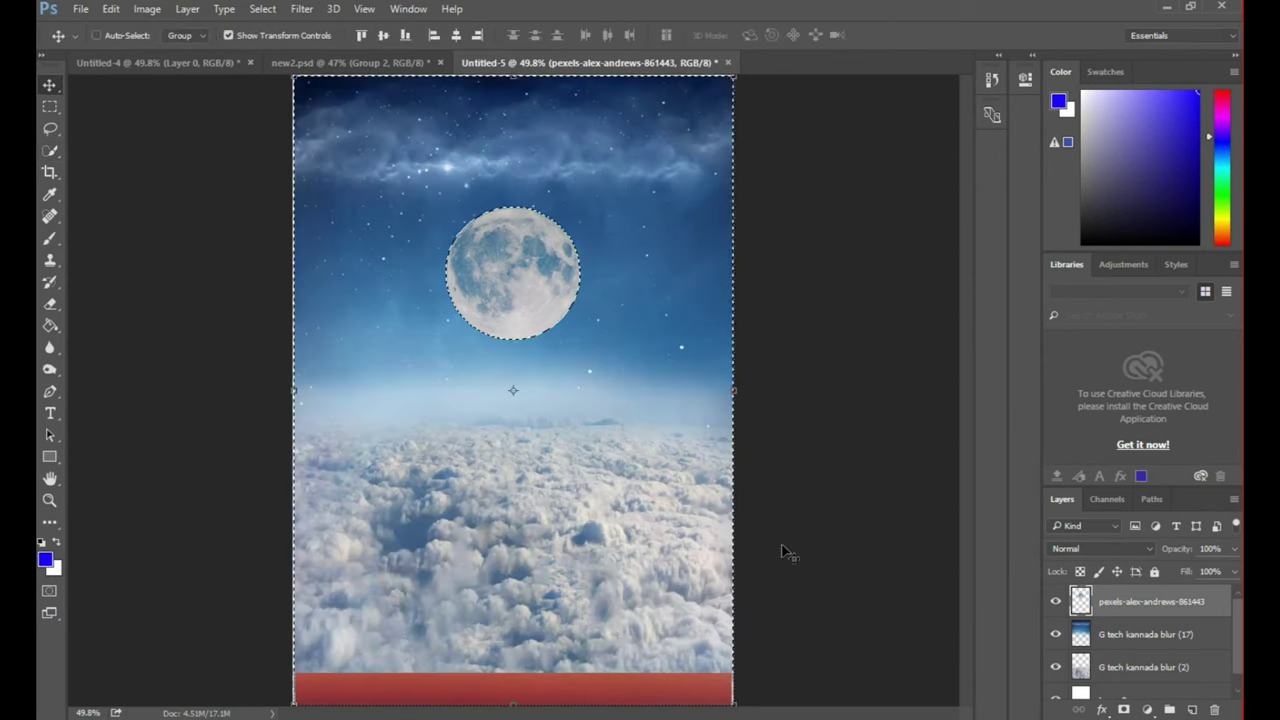
{"action": "key", "text": "ctrl+d"}
- Try rotating the moon, then undo it and cancel the transformation
{"action": "key", "text": "ctrl+t"}
{"action": "left_click_drag", "start_coordinate": [506, 346], "coordinate": [557, 327]}
{"action": "key", "text": "ctrl+z"}
{"action": "key", "text": "Escape"}
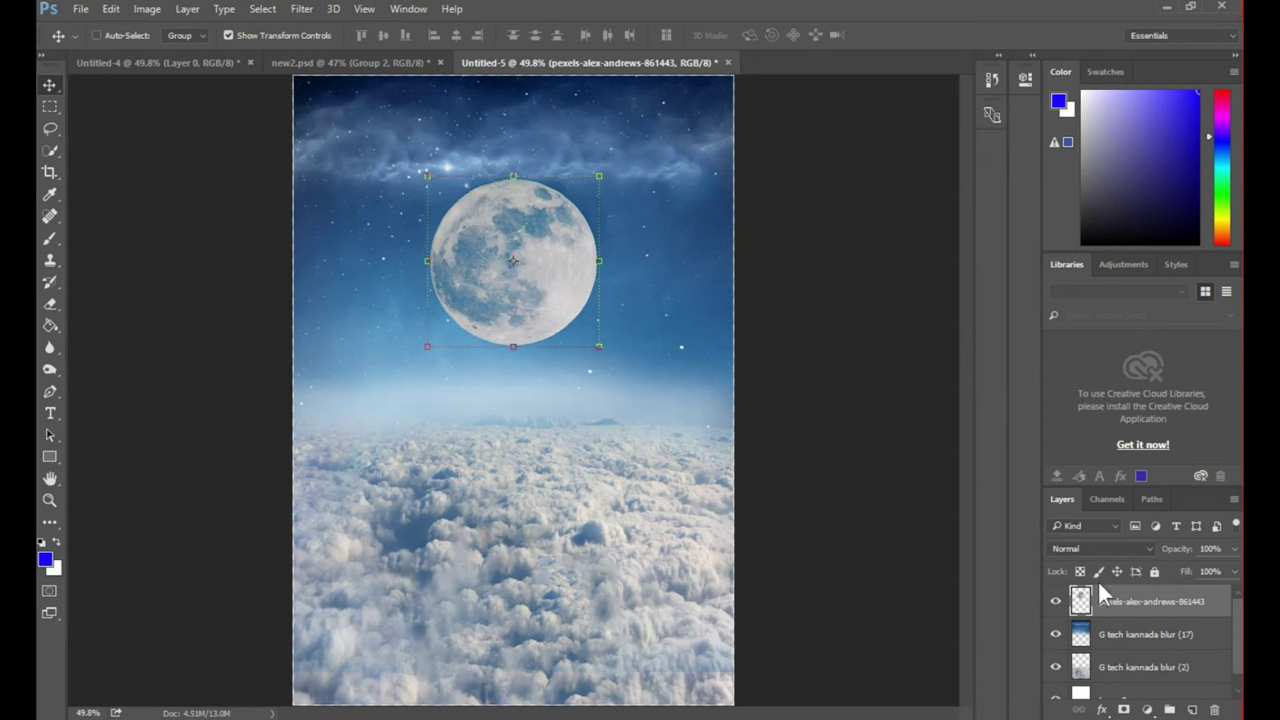
- Enable Inner Glow on the moon layer and add a bright cyan Color Overlay
{"action": "double_click", "coordinate": [1086, 604]}
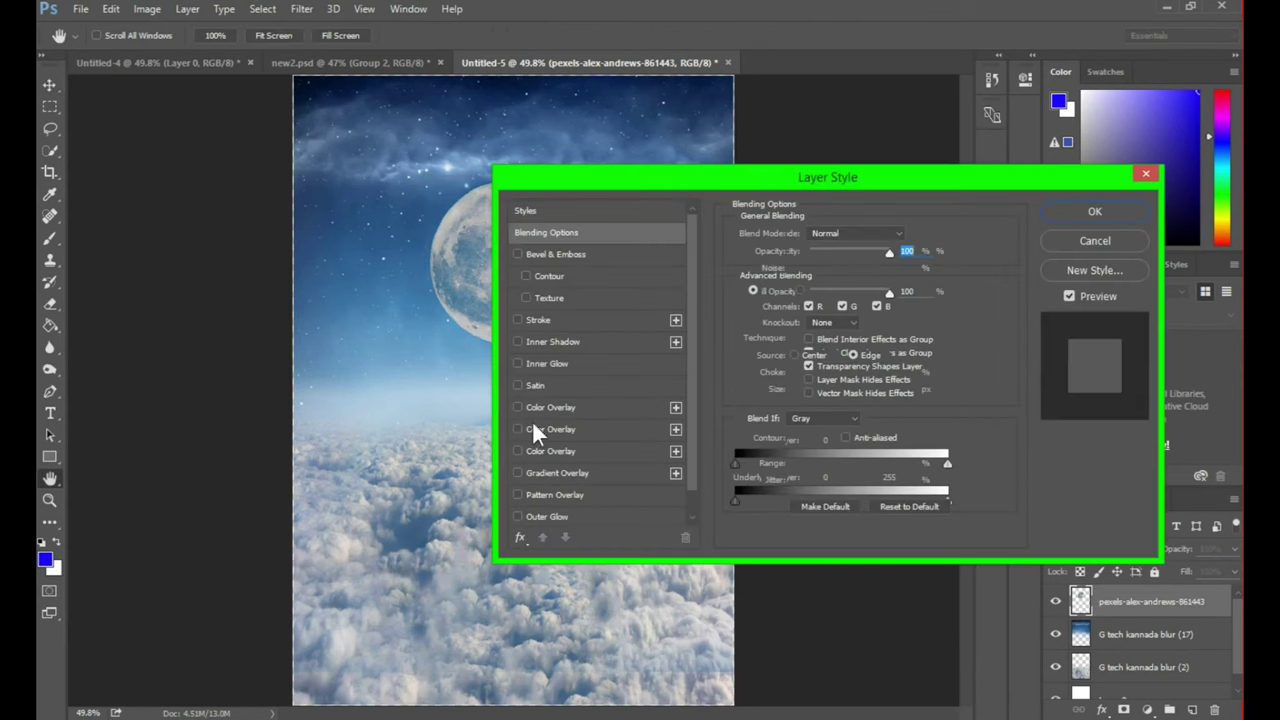
{"action": "left_click", "coordinate": [547, 363]}
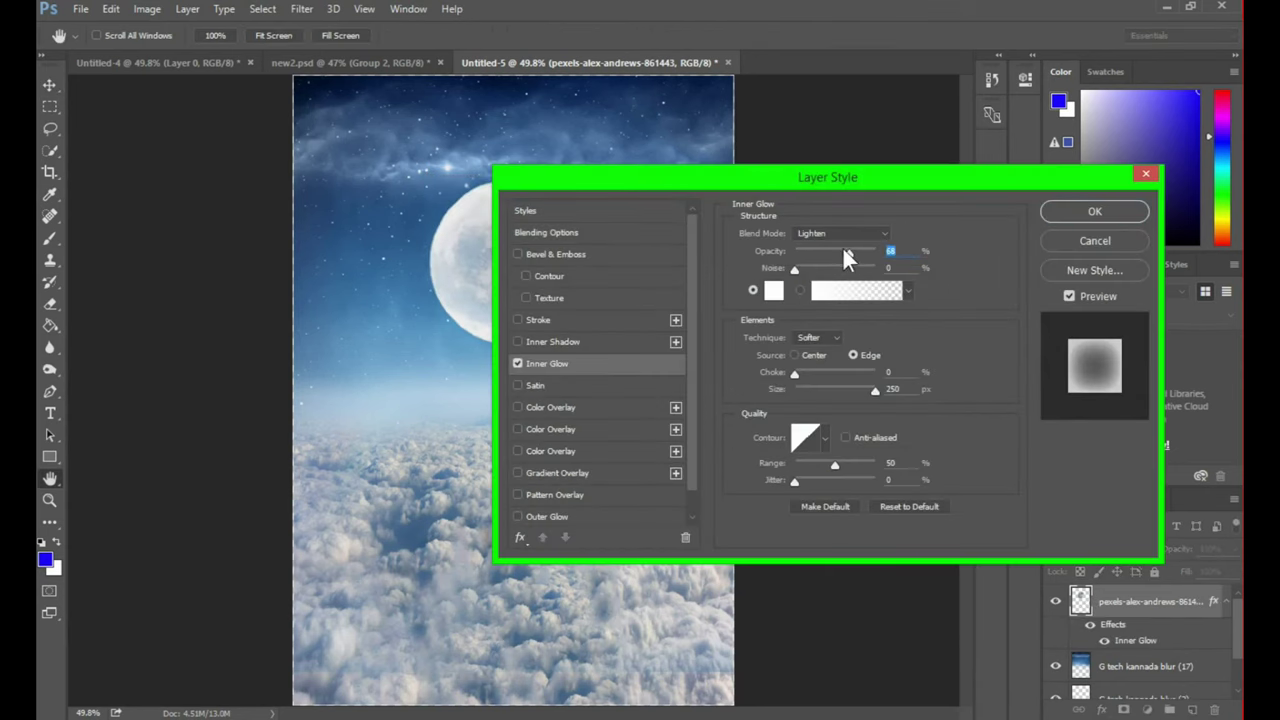
{"action": "left_click", "coordinate": [842, 233]}
{"action": "left_click", "coordinate": [566, 408]}
{"action": "left_click", "coordinate": [903, 239]}
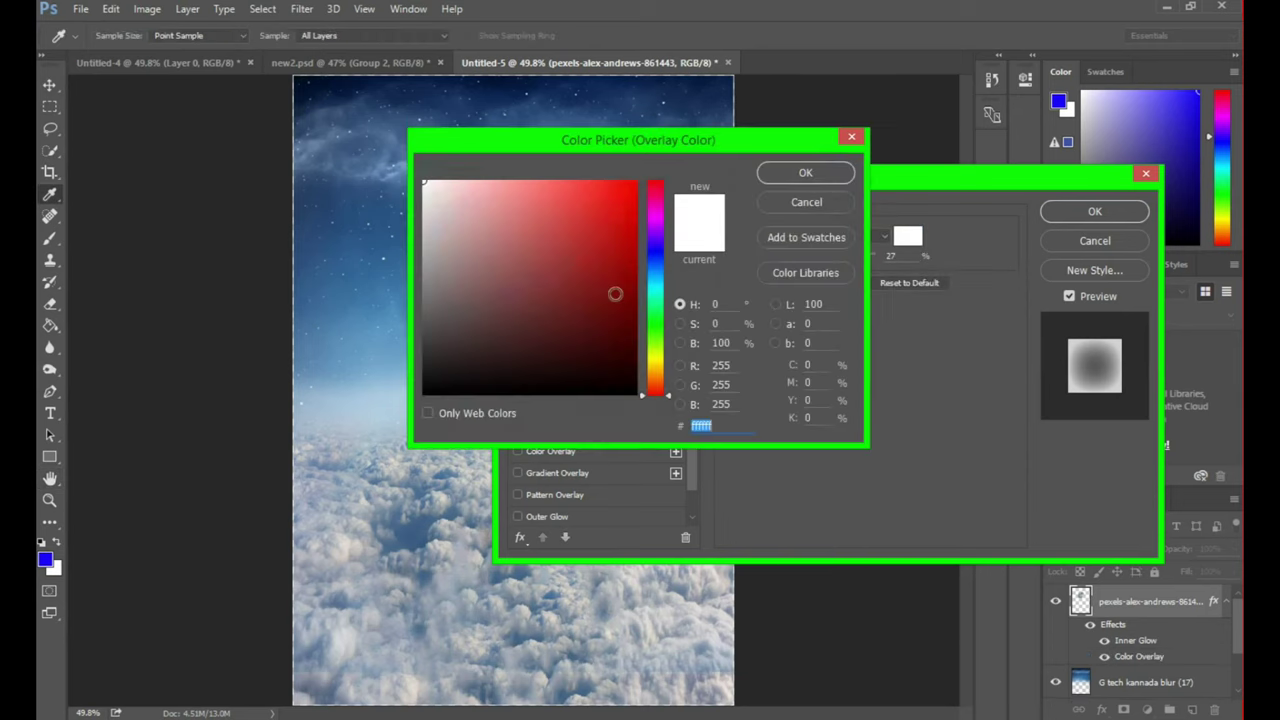
{"action": "left_click", "coordinate": [821, 182]}
{"action": "key", "text": "Return"}
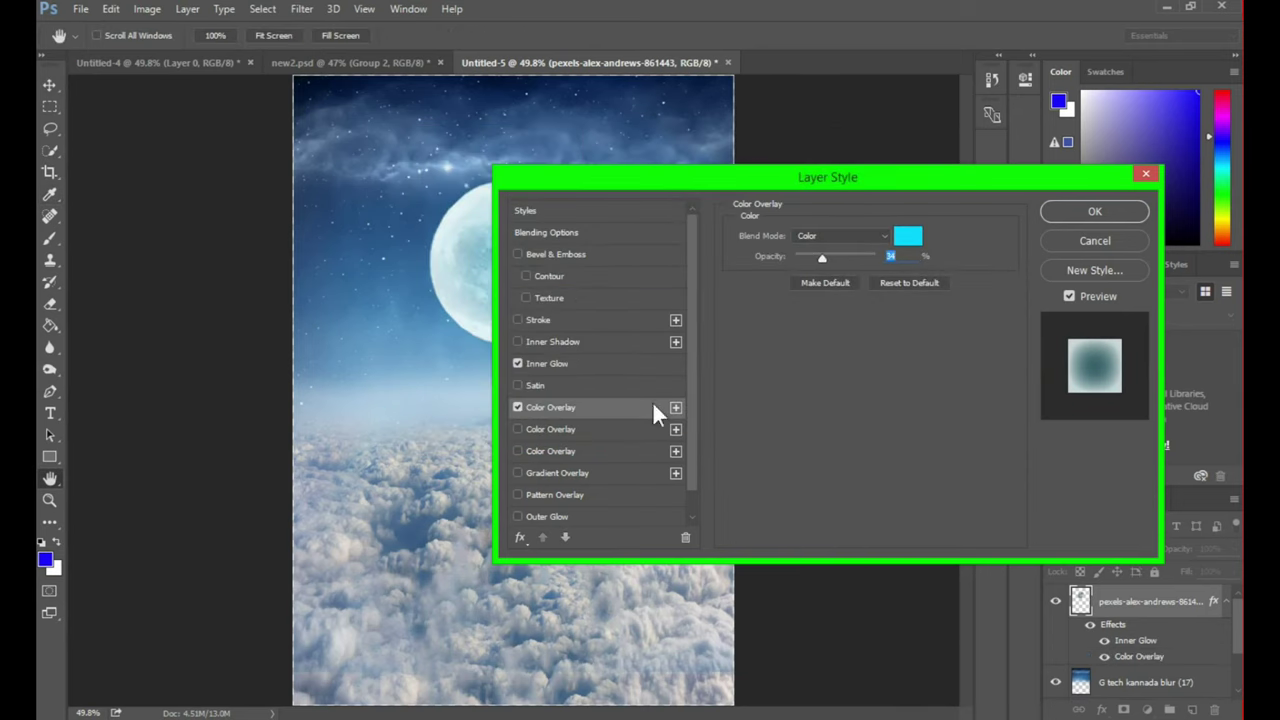
- Turn on a cyan Outer Glow for the moon with slightly lowered opacity
{"action": "left_click_drag", "start_coordinate": [720, 172], "coordinate": [756, 146]}
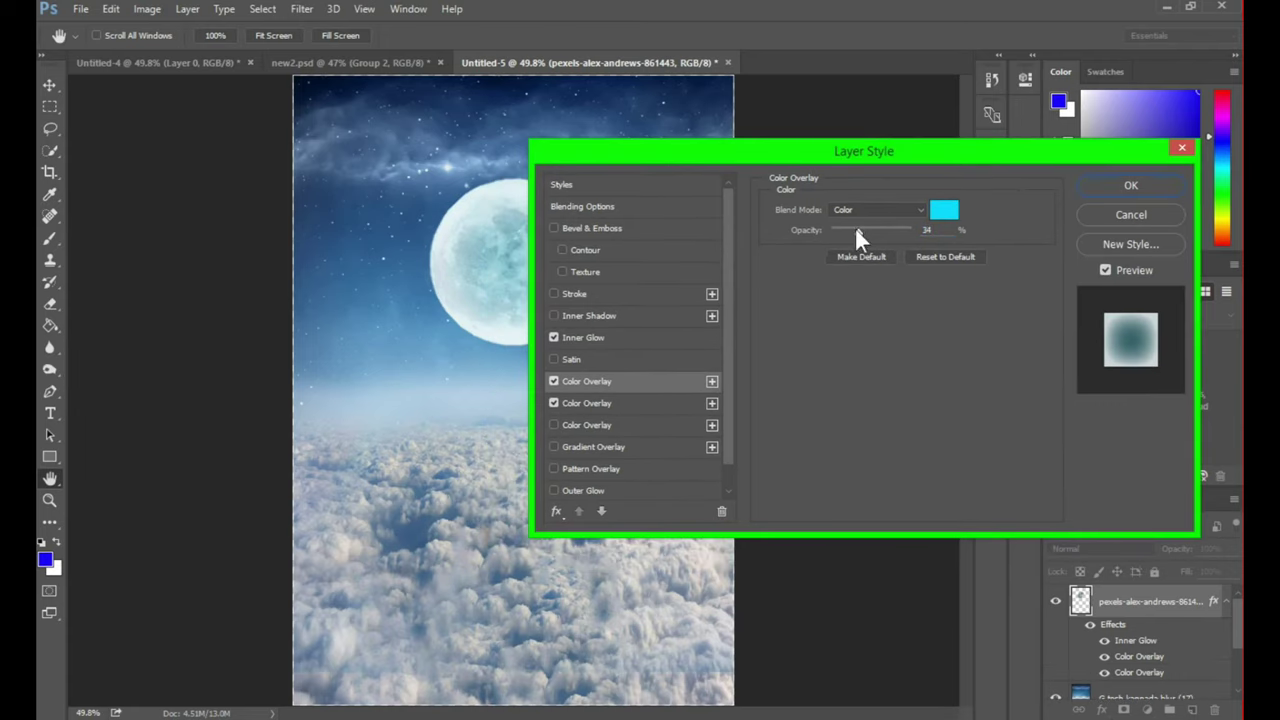
{"action": "left_click", "coordinate": [609, 406]}
{"action": "left_click", "coordinate": [609, 490]}
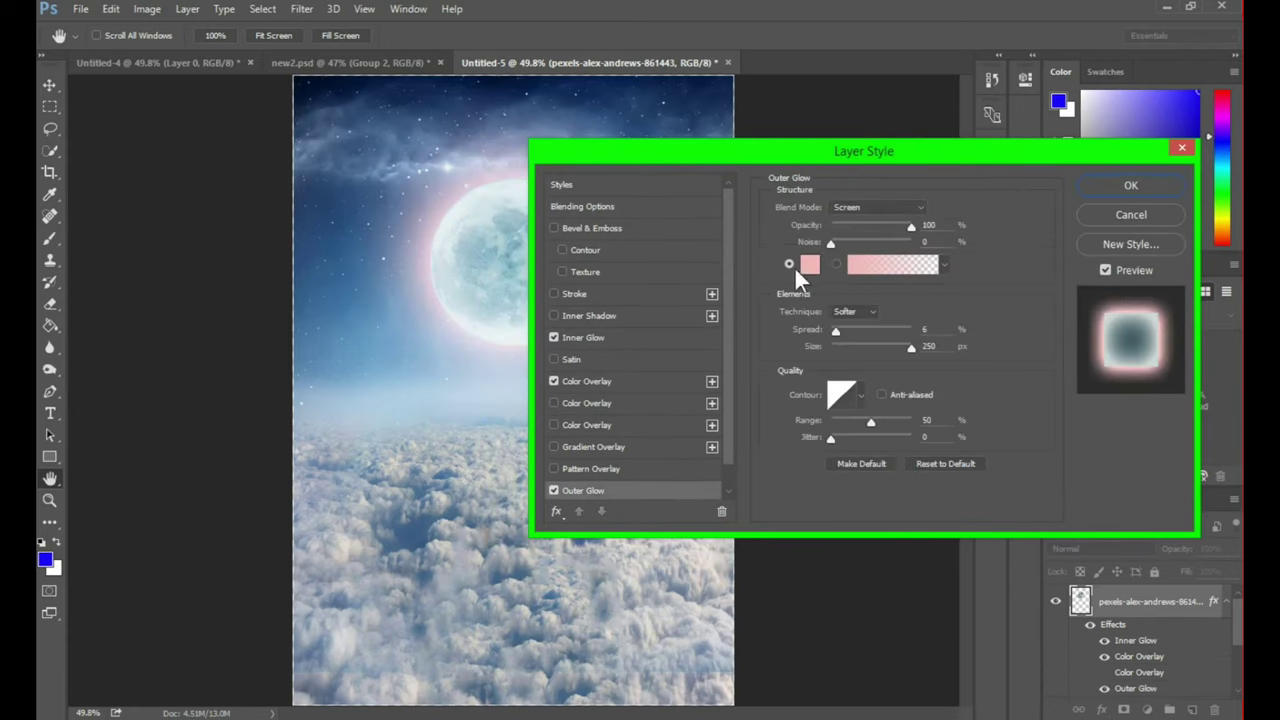
{"action": "left_click", "coordinate": [809, 263]}
{"action": "left_click", "coordinate": [788, 190]}
{"action": "key", "text": "Return"}
{"action": "left_click_drag", "start_coordinate": [910, 226], "coordinate": [904, 223]}
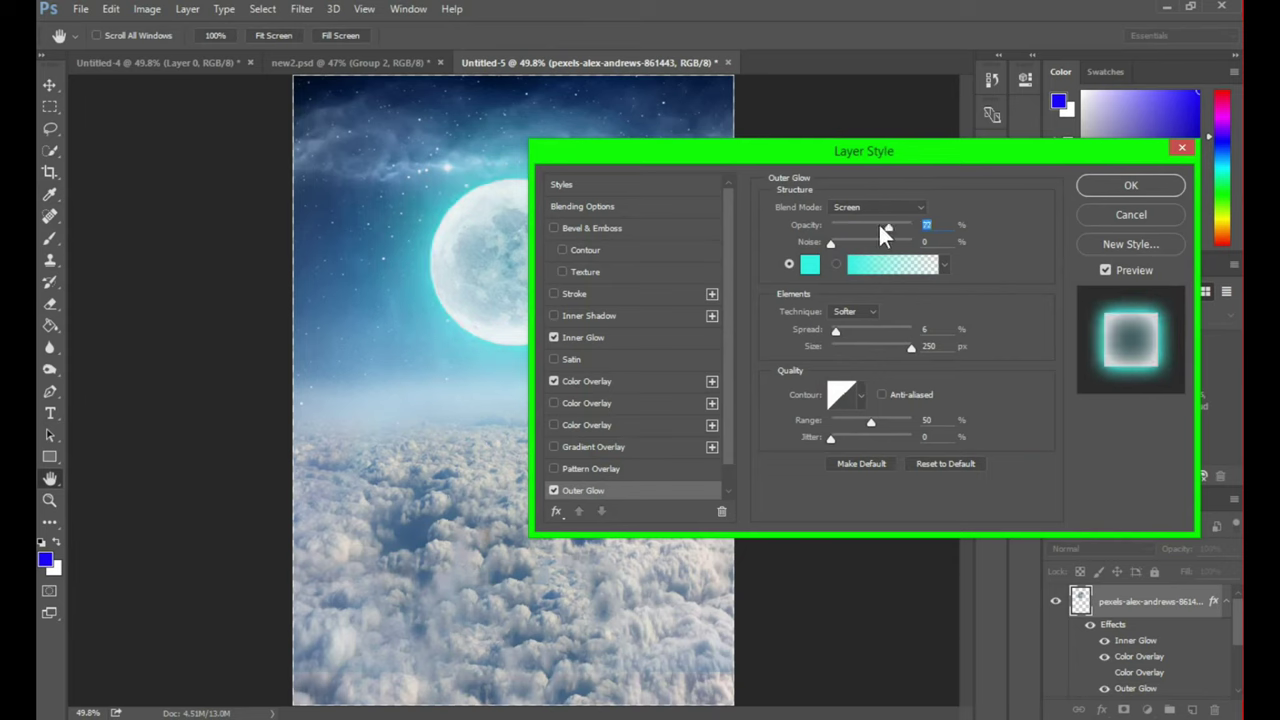
- Change the Inner Glow colour to a bright aqua
{"action": "left_click", "coordinate": [590, 340]}
{"action": "left_click", "coordinate": [810, 264]}
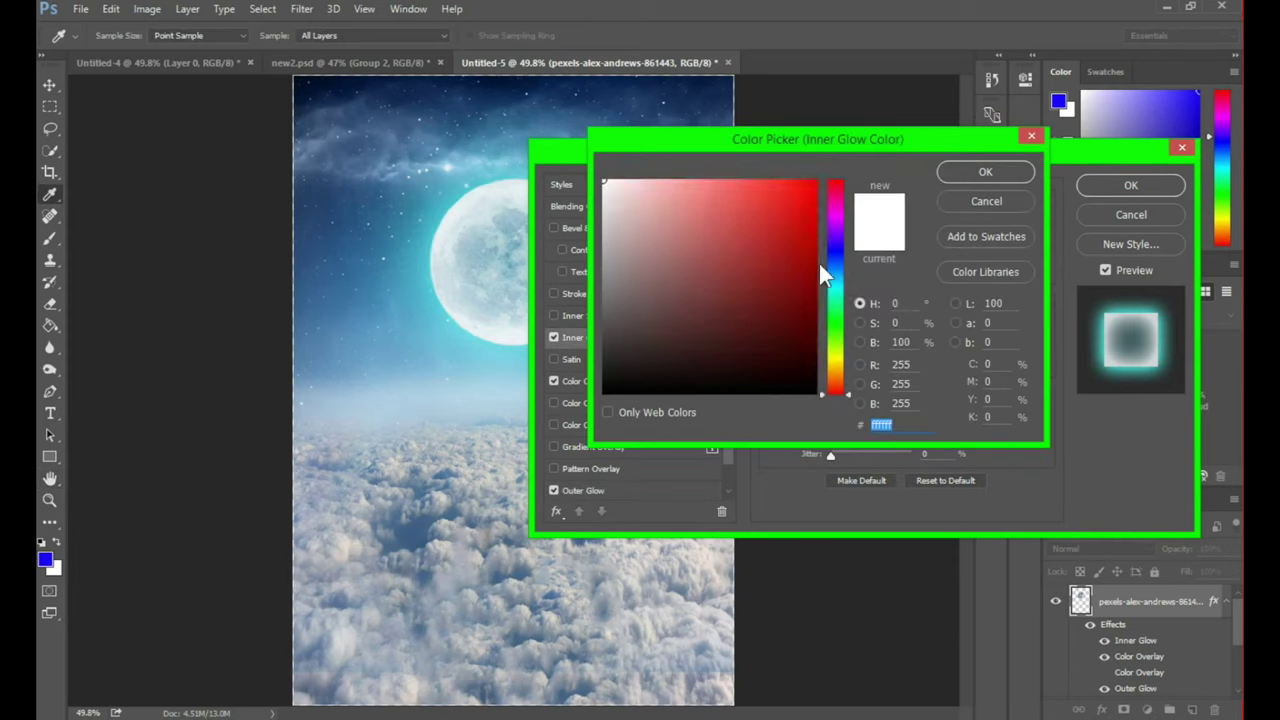
{"action": "left_click", "coordinate": [810, 188]}
{"action": "left_click_drag", "start_coordinate": [835, 300], "coordinate": [843, 312]}
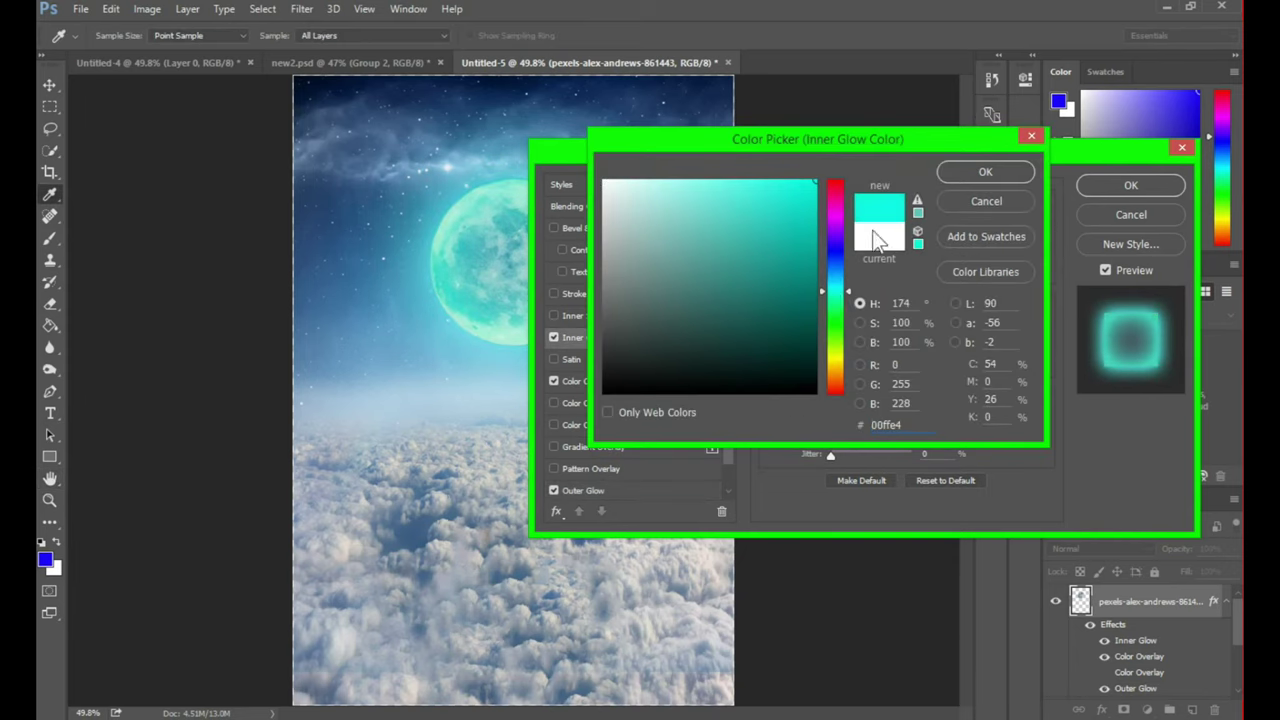
{"action": "key", "text": "Return"}
- Enable a second Color Overlay, set its colour, and apply the moon's glow effects
{"action": "left_click", "coordinate": [600, 381]}
{"action": "left_click", "coordinate": [943, 209]}
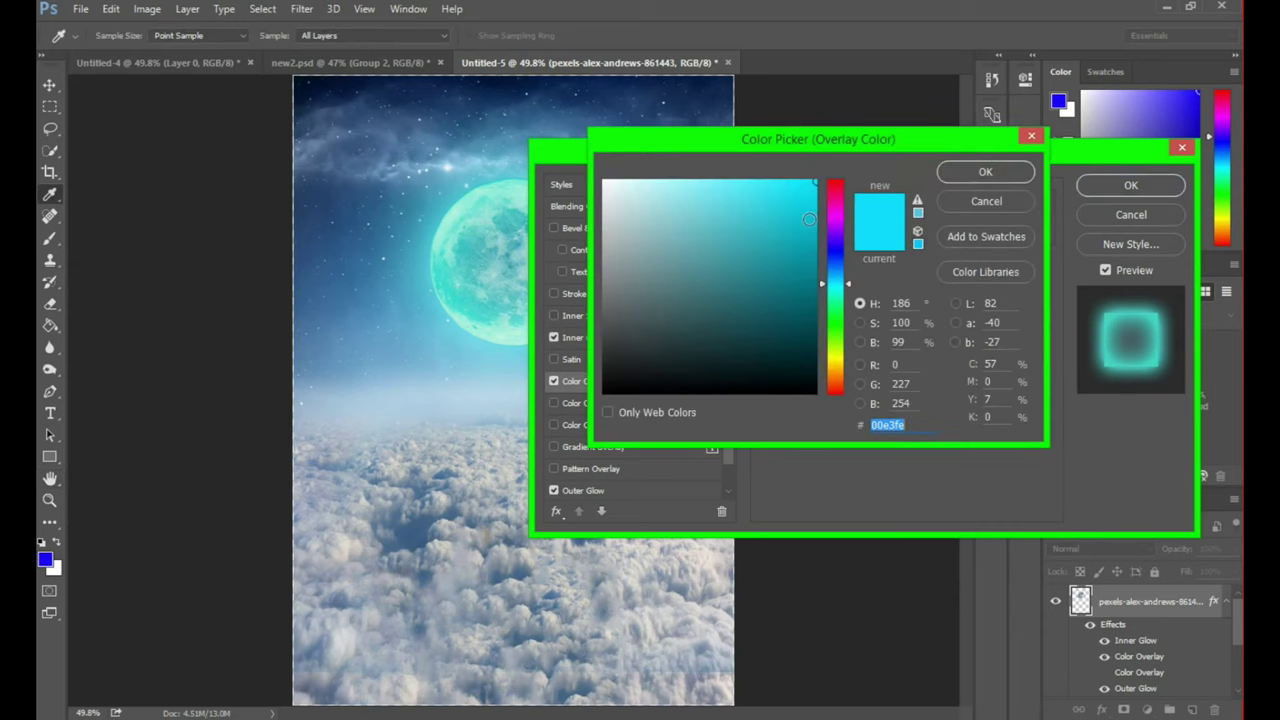
{"action": "key", "text": "Return"}
{"action": "left_click", "coordinate": [576, 402]}
{"action": "left_click", "coordinate": [943, 209]}
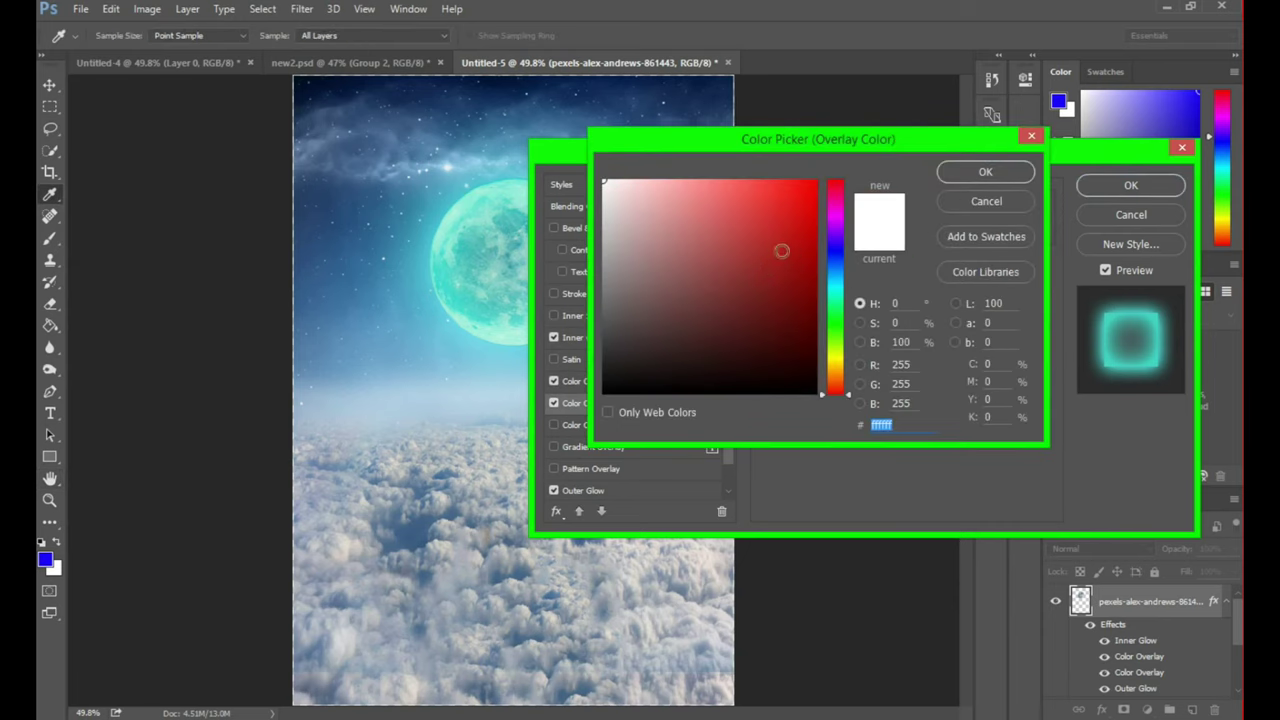
{"action": "left_click", "coordinate": [840, 293]}
{"action": "key", "text": "Return"}
{"action": "left_click", "coordinate": [1119, 185]}
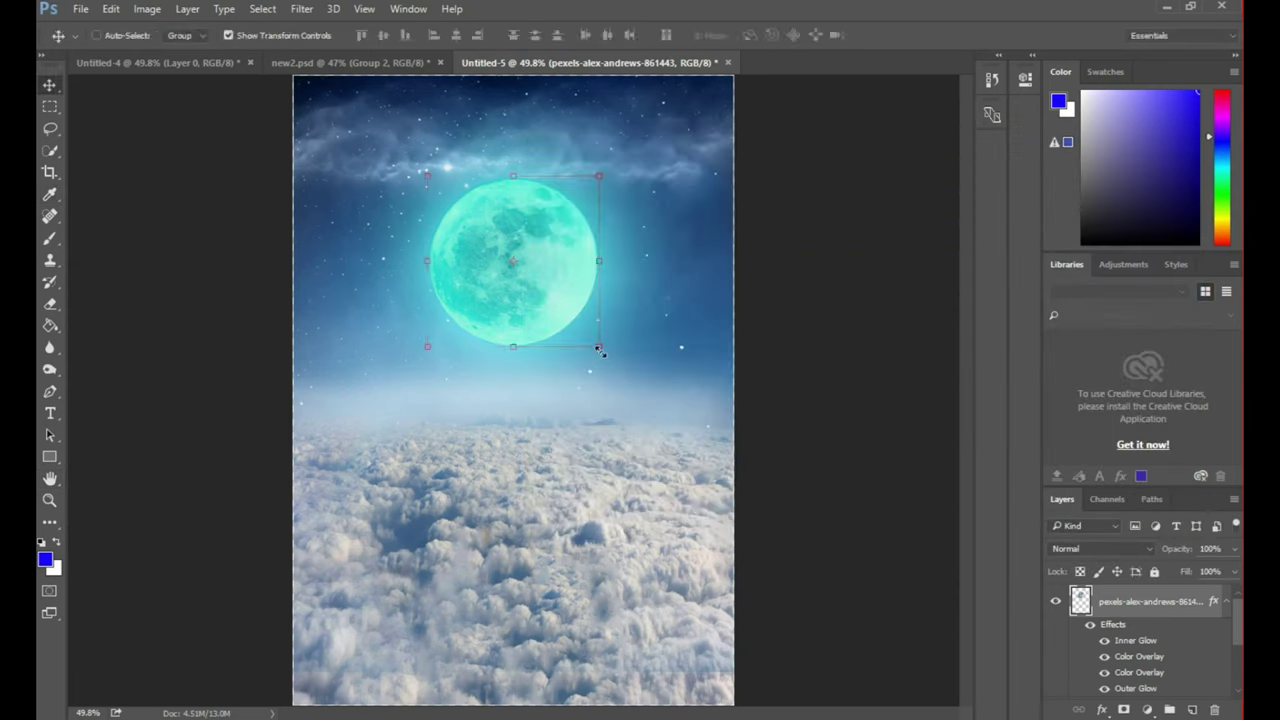
- Enlarge the glowing moon, clear the selection, and add a new empty layer above it
{"action": "key", "text": "ctrl+t"}
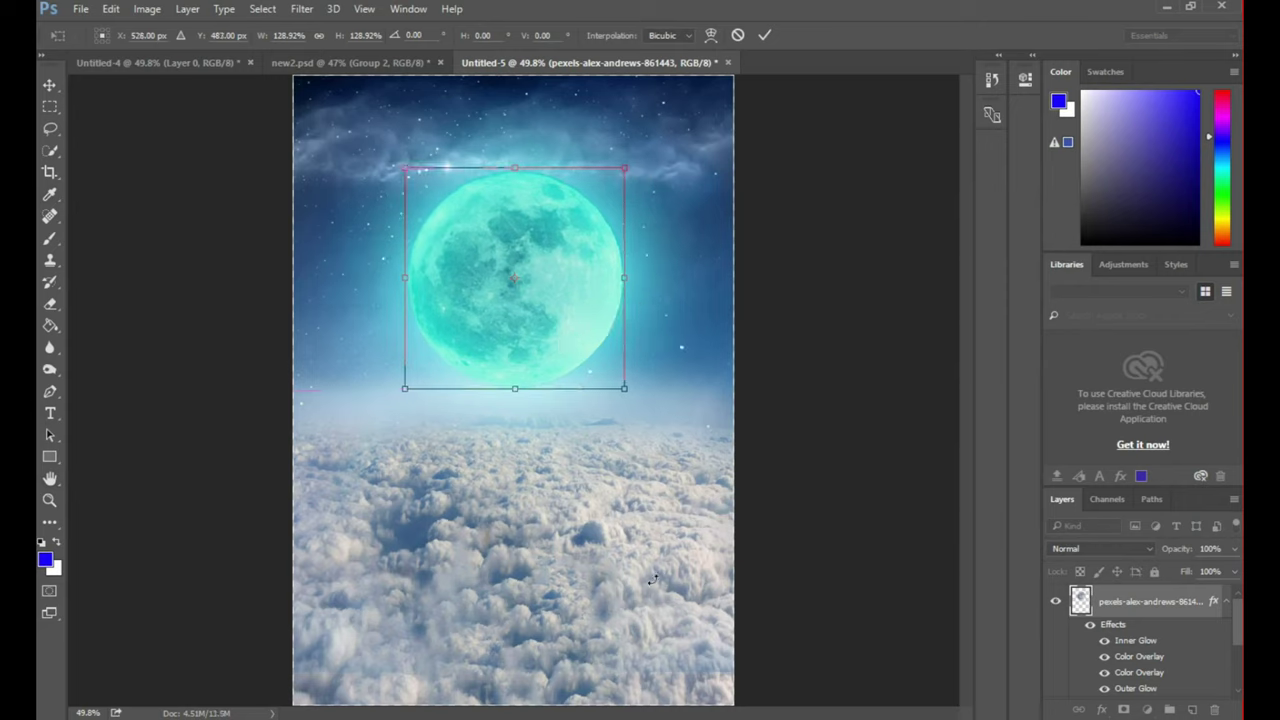
{"action": "left_click_drag", "start_coordinate": [635, 161], "coordinate": [680, 349]}
{"action": "key", "text": "Return"}
{"action": "key", "text": "b"}
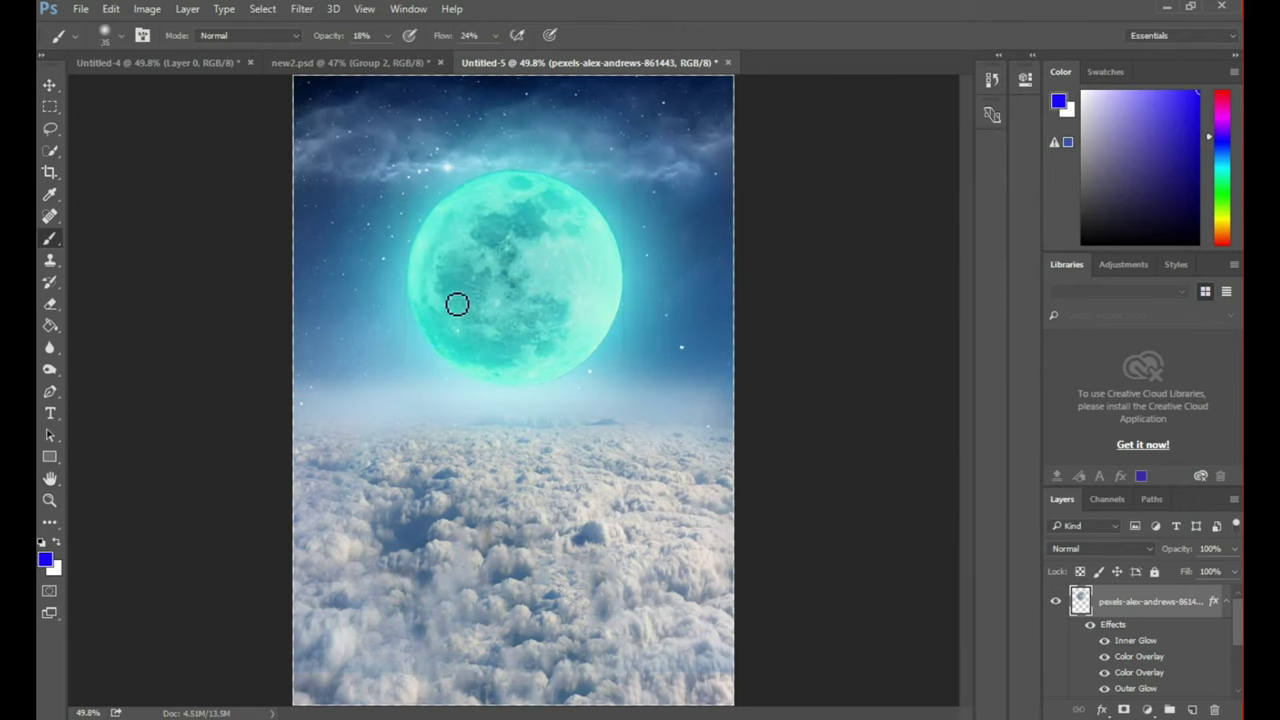
{"action": "key", "text": "ctrl+d"}
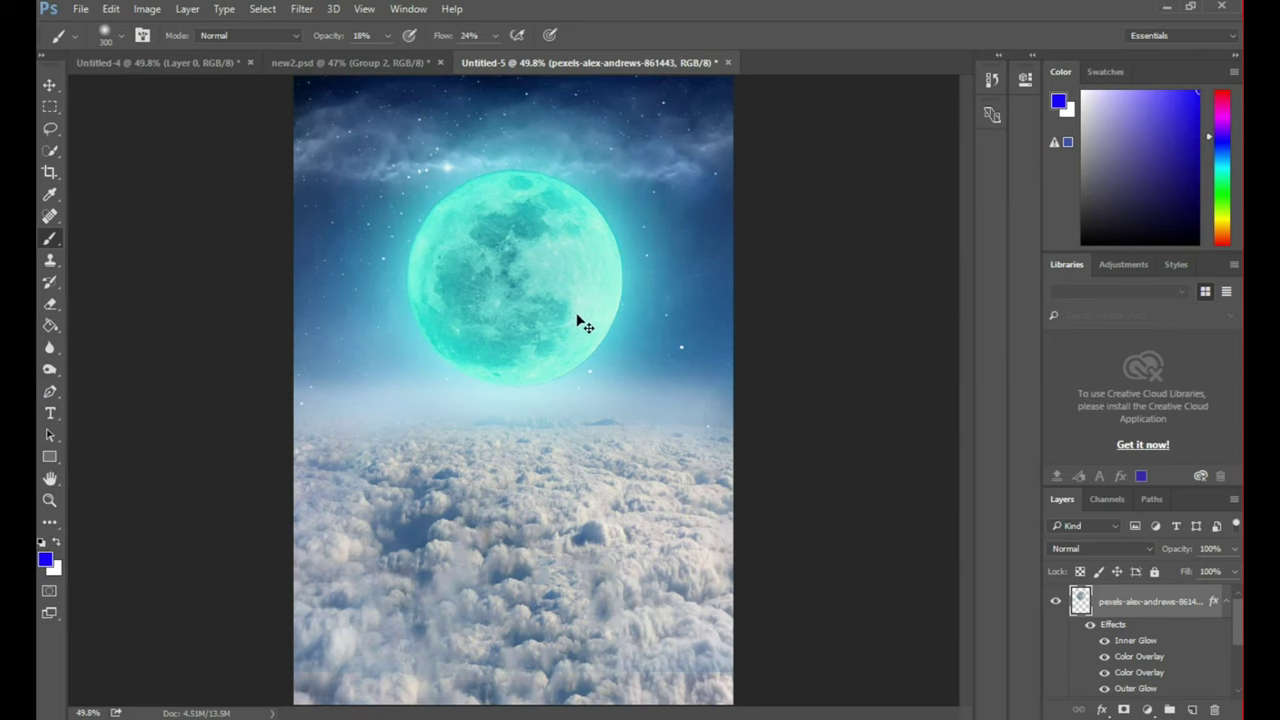
{"action": "key", "text": "ctrl+shift+alt+n"}
{"action": "key", "text": "v"}
- Position the new layer's bounds over the moon and create another layer above the moon
{"action": "key", "text": "ctrl+t"}
{"action": "mouse_move", "coordinate": [689, 420]}
{"action": "left_mouse_down"}
{"action": "mouse_move", "coordinate": [606, 331]}
{"action": "mouse_move", "coordinate": [720, 437]}
{"action": "left_mouse_up"}
{"action": "key", "text": "Return"}
{"action": "key", "text": "v"}
{"action": "key", "text": "ctrl+t"}
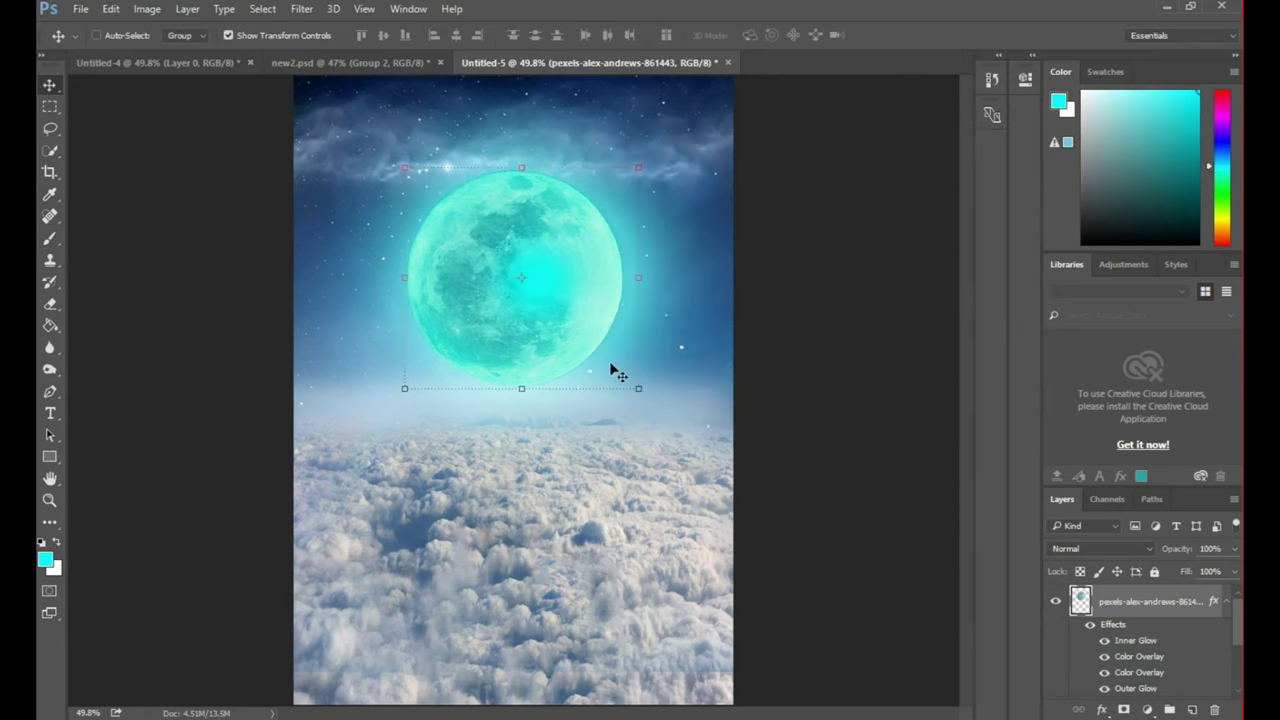
{"action": "left_click", "coordinate": [187, 8]}
{"action": "mouse_move", "coordinate": [212, 28]}
{"action": "left_click", "coordinate": [397, 28]}
{"action": "key", "text": "Return"}
- Paint a cyan glow over the moon and scale it up so it spreads around it
{"action": "left_click", "coordinate": [50, 238]}
{"action": "left_click", "coordinate": [515, 275]}
{"action": "key", "text": "ctrl+t"}
{"action": "left_click_drag", "start_coordinate": [677, 343], "coordinate": [600, 328]}
{"action": "left_click_drag", "start_coordinate": [682, 446], "coordinate": [766, 528]}
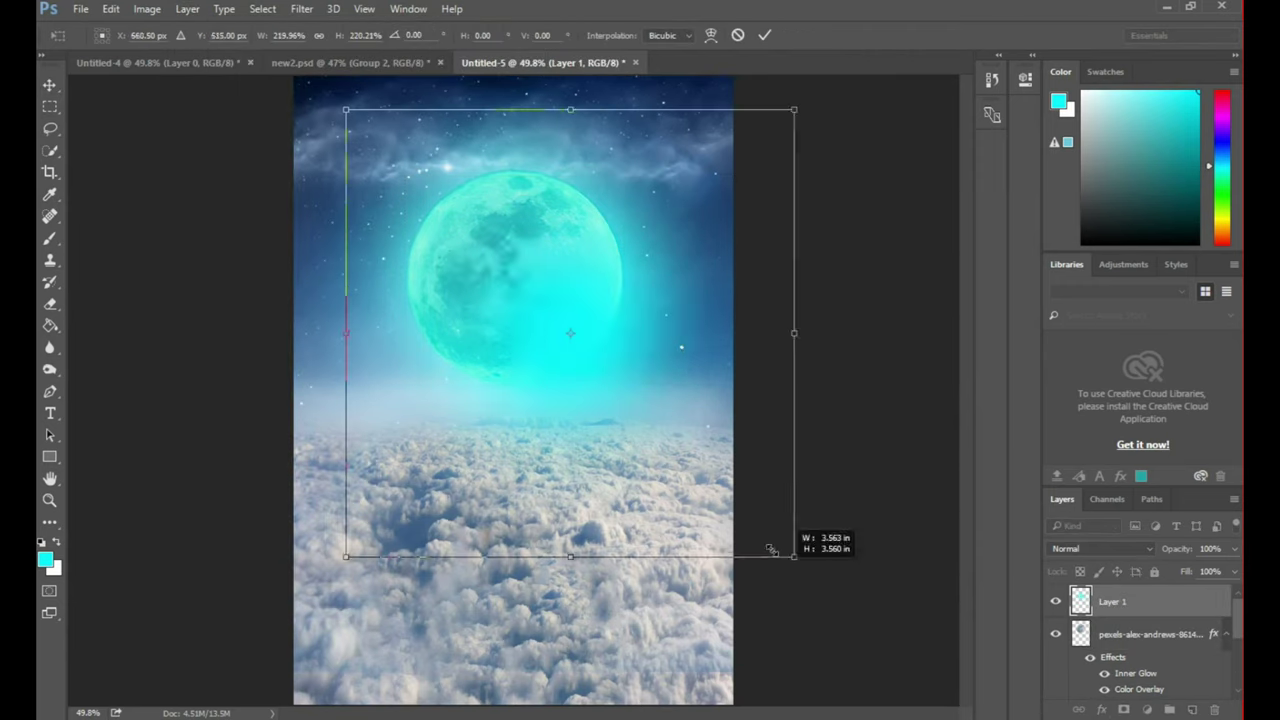
{"action": "key", "text": "Return"}
{"action": "key", "text": "v"}
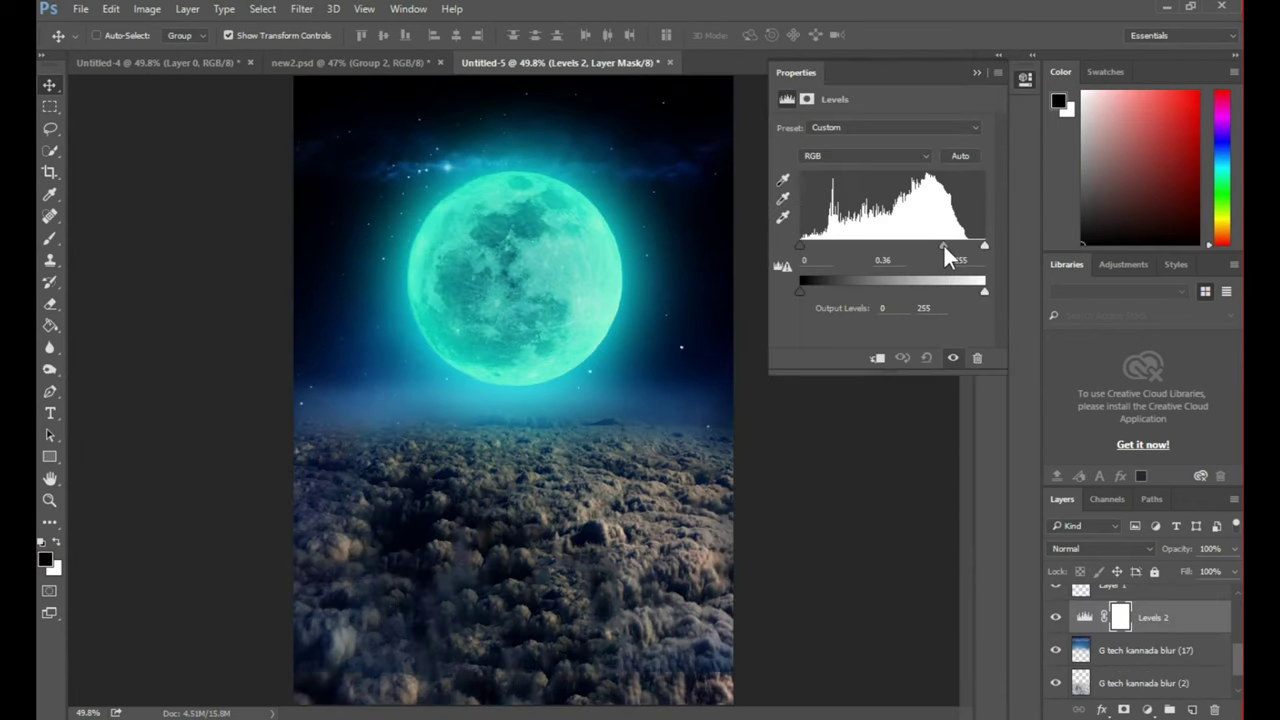
- Apply the Levels darkening and paint brightness back into the clouds on its mask
{"action": "left_click", "coordinate": [975, 68]}
{"action": "key", "text": "b"}
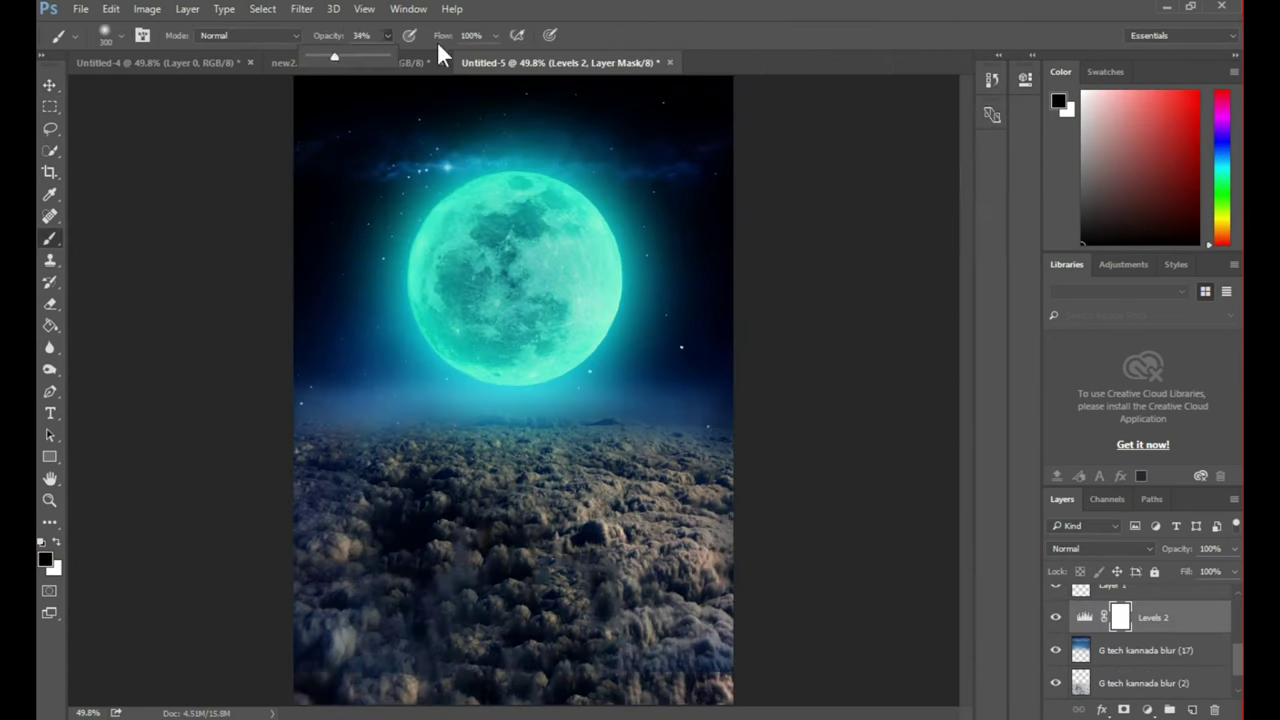
{"action": "left_click_drag", "start_coordinate": [330, 520], "coordinate": [390, 590]}
{"action": "left_click_drag", "start_coordinate": [420, 520], "coordinate": [570, 610]}
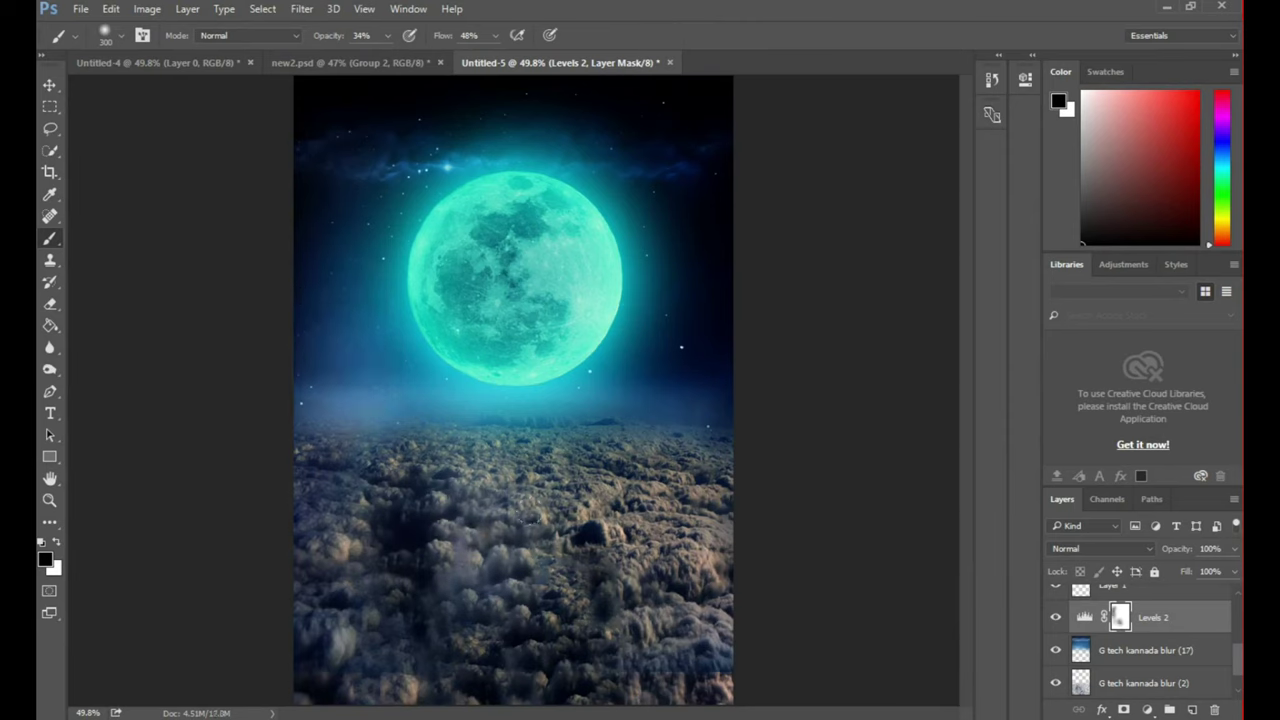
{"action": "left_click_drag", "start_coordinate": [480, 480], "coordinate": [620, 680]}
{"action": "left_click_drag", "start_coordinate": [380, 480], "coordinate": [480, 640]}
- Brighten the upper sky, then the left sky edge on the Levels 1 mask
{"action": "mouse_move", "coordinate": [400, 128]}
{"action": "left_mouse_down"}
{"action": "mouse_move", "coordinate": [690, 150]}
{"action": "mouse_move", "coordinate": [670, 580]}
{"action": "mouse_move", "coordinate": [590, 480]}
{"action": "mouse_move", "coordinate": [440, 570]}
{"action": "left_mouse_up"}
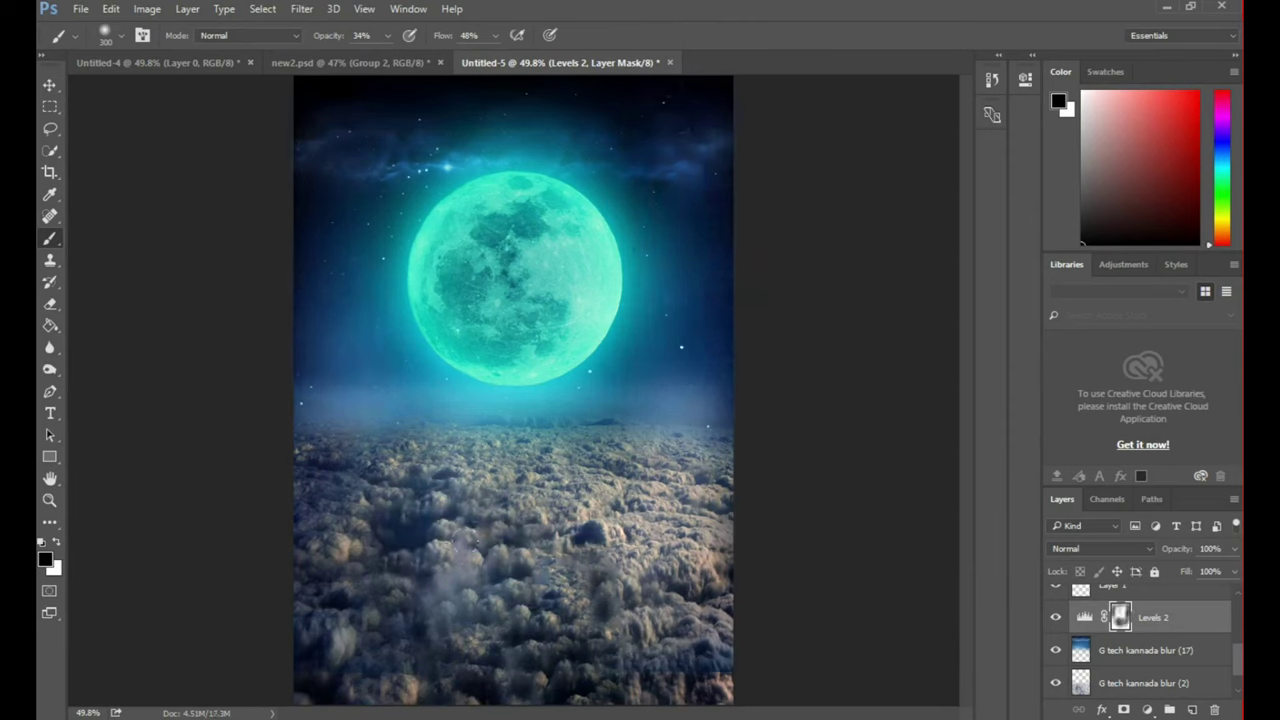
{"action": "scroll", "coordinate": [1140, 630], "scroll_direction": "up", "scroll_amount": 3}
{"action": "left_click", "coordinate": [1121, 601]}
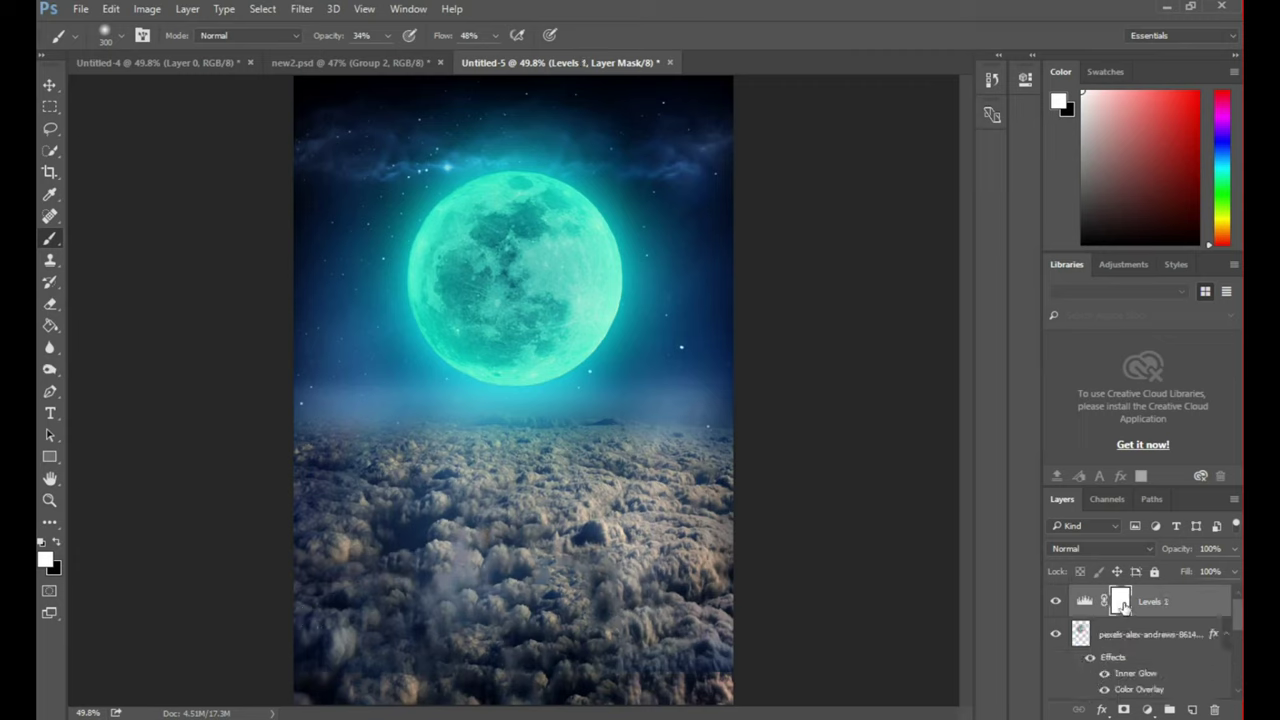
{"action": "left_click_drag", "start_coordinate": [191, 329], "coordinate": [297, 140]}
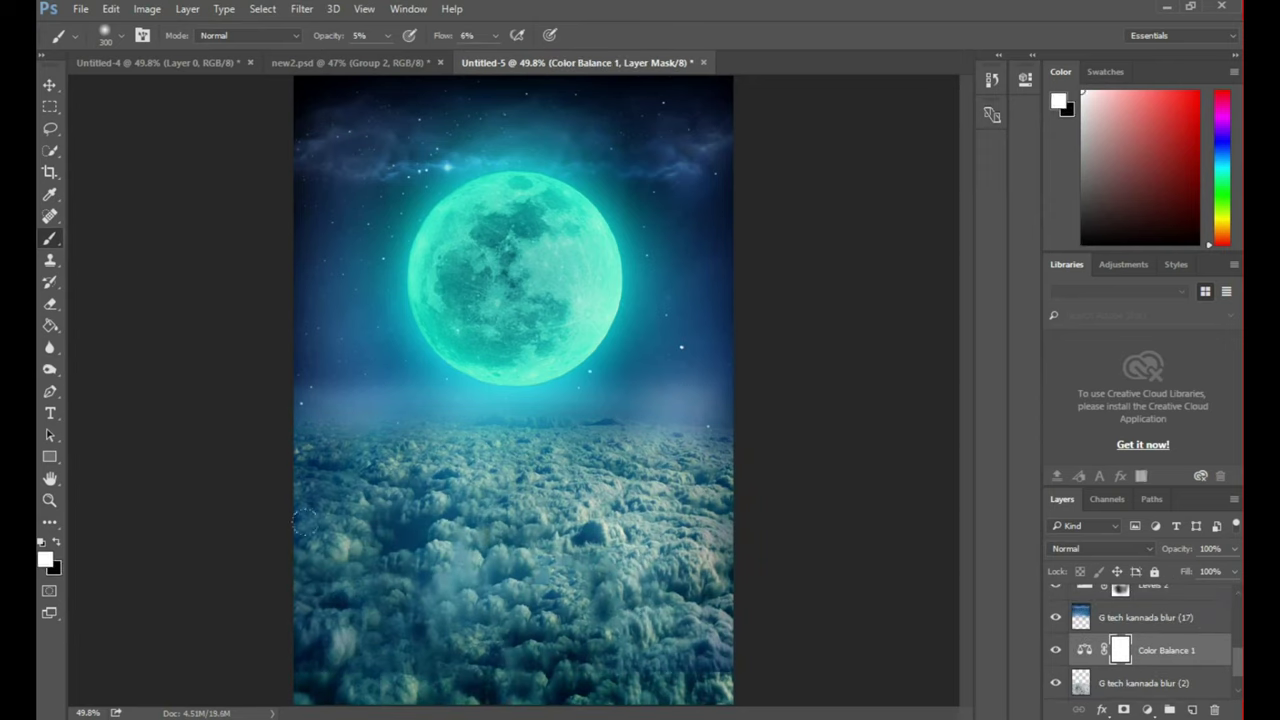
- Set the brush opacity to 64% and the flow to 37%
{"action": "left_click", "coordinate": [388, 36]}
{"action": "left_click_drag", "start_coordinate": [415, 55], "coordinate": [432, 57]}
{"action": "left_click", "coordinate": [495, 36]}
{"action": "left_click_drag", "start_coordinate": [516, 56], "coordinate": [531, 57]}
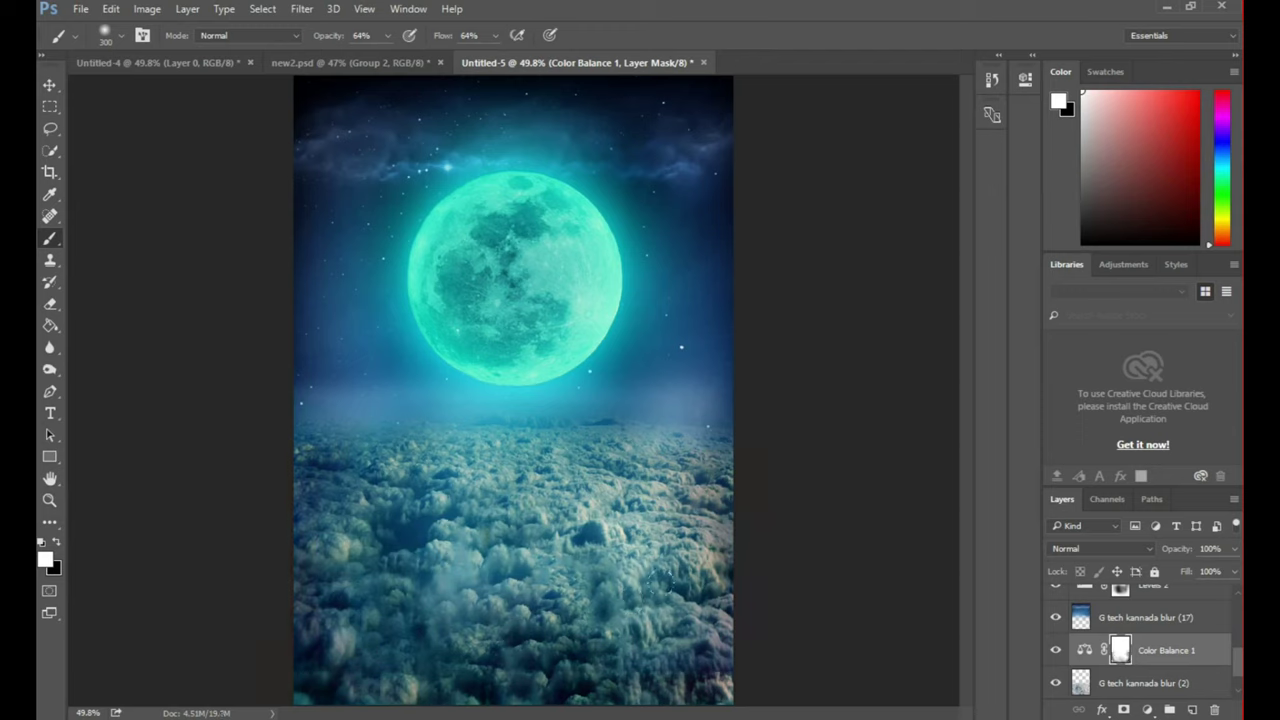
- Add a Channel Mixer adjustment and shift the channel mix toward cyan
{"action": "left_click", "coordinate": [1147, 709]}
{"action": "left_click", "coordinate": [1080, 586]}
{"action": "left_click_drag", "start_coordinate": [800, 200], "coordinate": [820, 200]}
{"action": "left_click", "coordinate": [49, 85]}
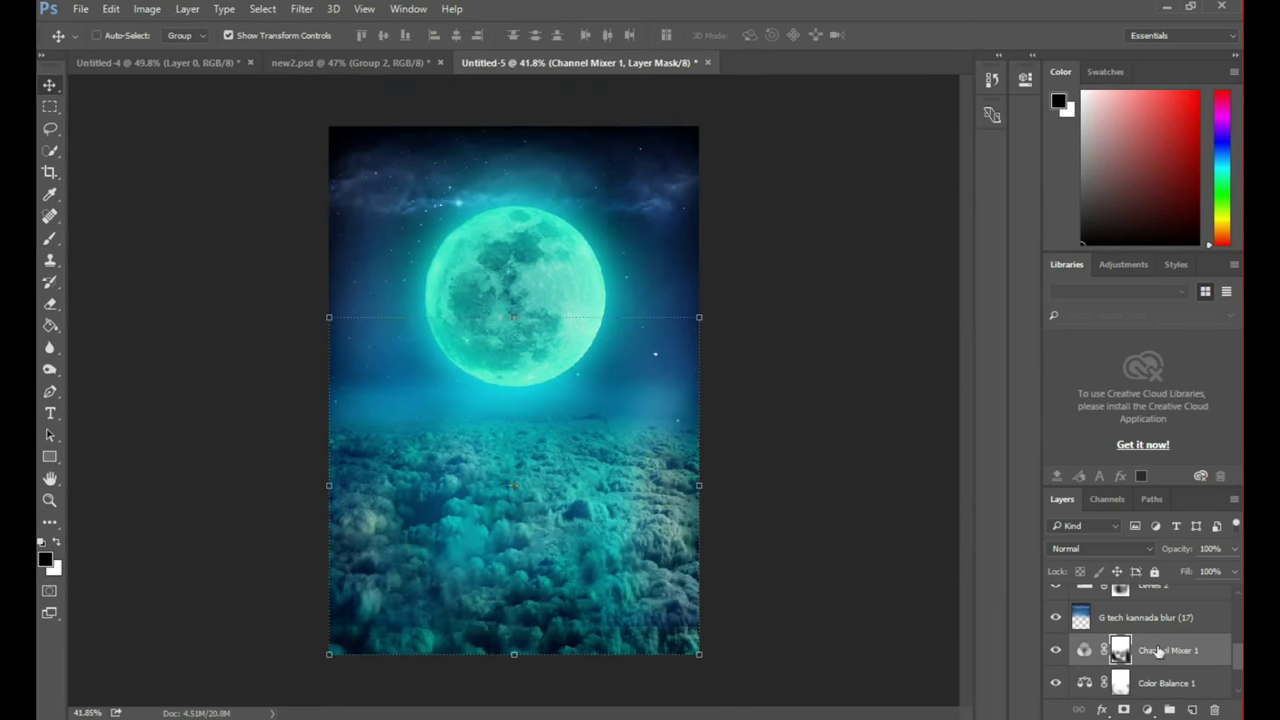
{"action": "scroll", "coordinate": [1150, 640], "scroll_direction": "up", "scroll_amount": 5}
{"action": "left_click", "coordinate": [1233, 265]}
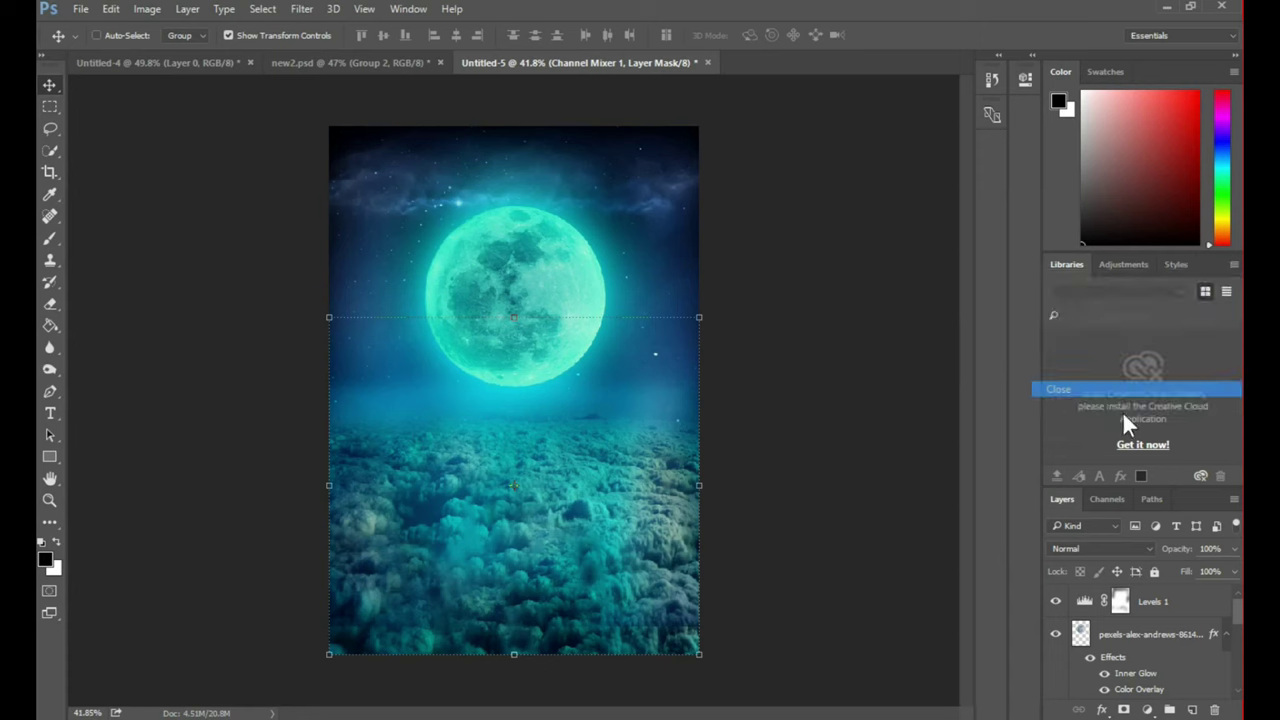
- Close the Libraries panel and drag the cyan moon-and-clouds scene into new2.psd
{"action": "left_click", "coordinate": [1122, 400]}
{"action": "left_click", "coordinate": [1130, 591]}
{"action": "scroll", "coordinate": [1150, 637], "scroll_direction": "down", "scroll_amount": 2}
{"action": "mouse_move", "coordinate": [580, 444]}
{"action": "left_mouse_down"}
{"action": "mouse_move", "coordinate": [512, 368]}
{"action": "mouse_move", "coordinate": [516, 388]}
{"action": "left_mouse_up"}
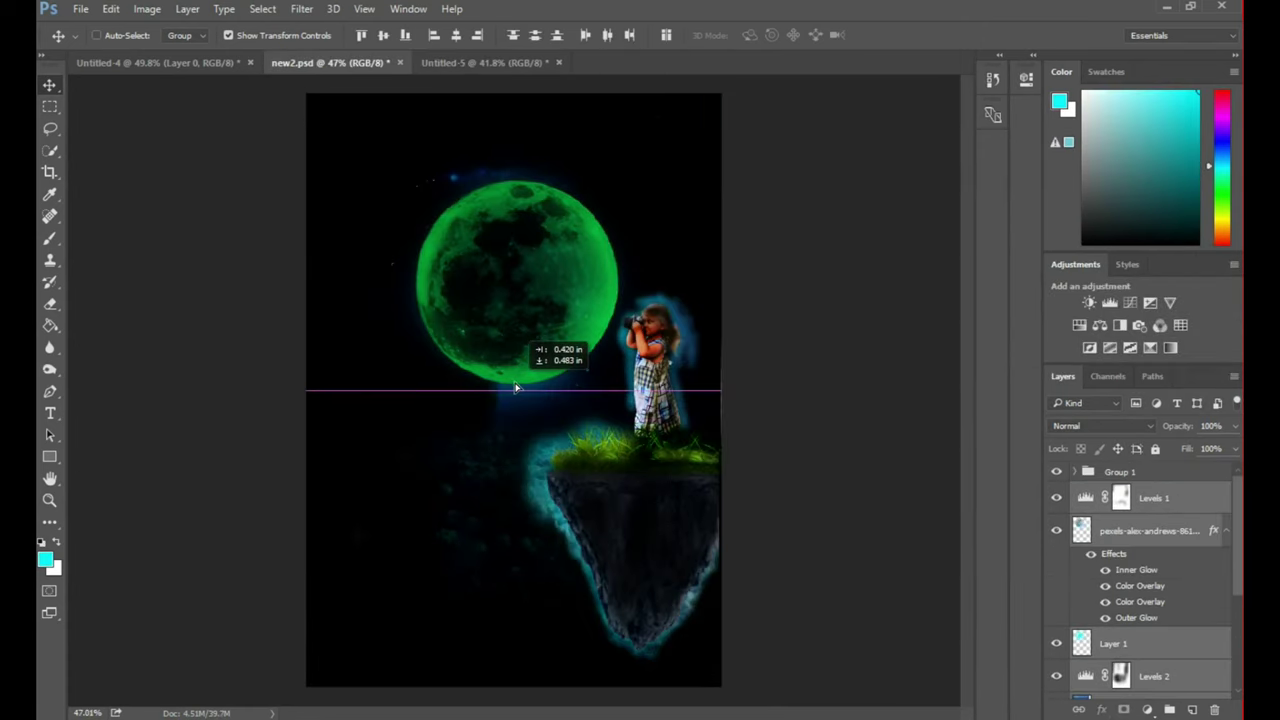
- Group the imported layers as Group 3 nested inside Group 2, then select Group 1's Levels 1 mask
{"action": "left_click", "coordinate": [1170, 710]}
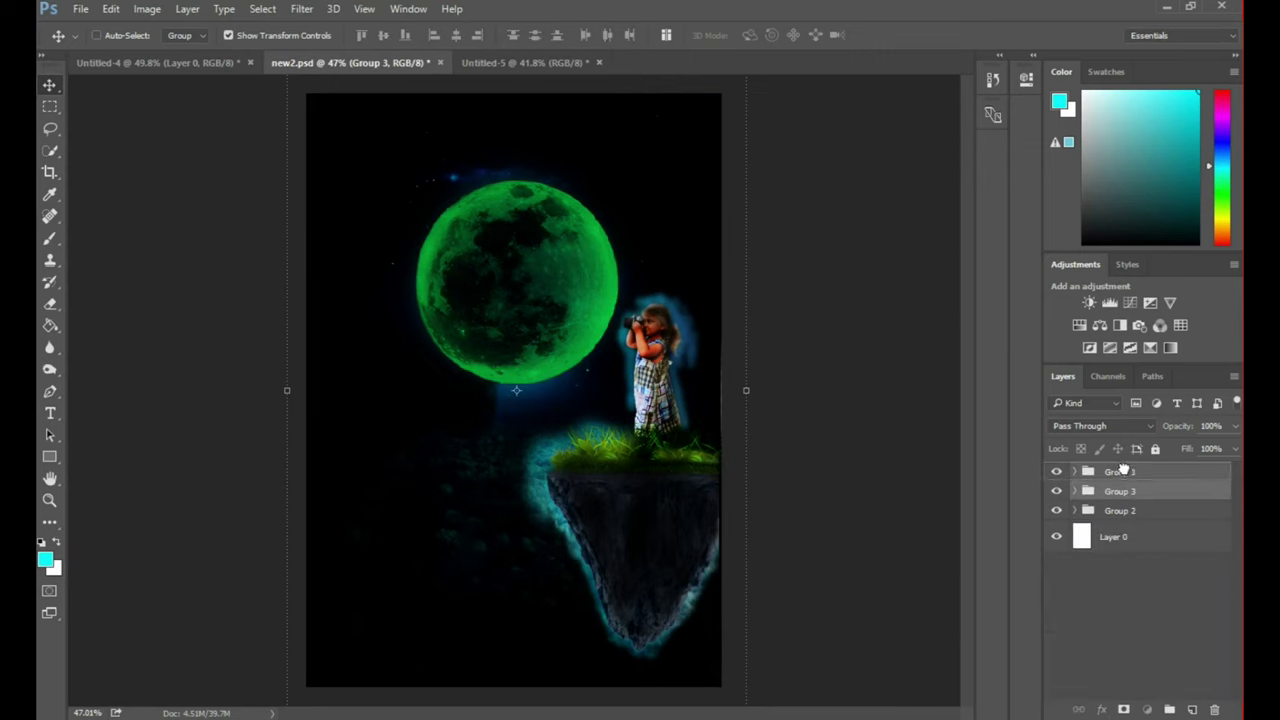
{"action": "left_click_drag", "start_coordinate": [1129, 512], "coordinate": [1125, 508]}
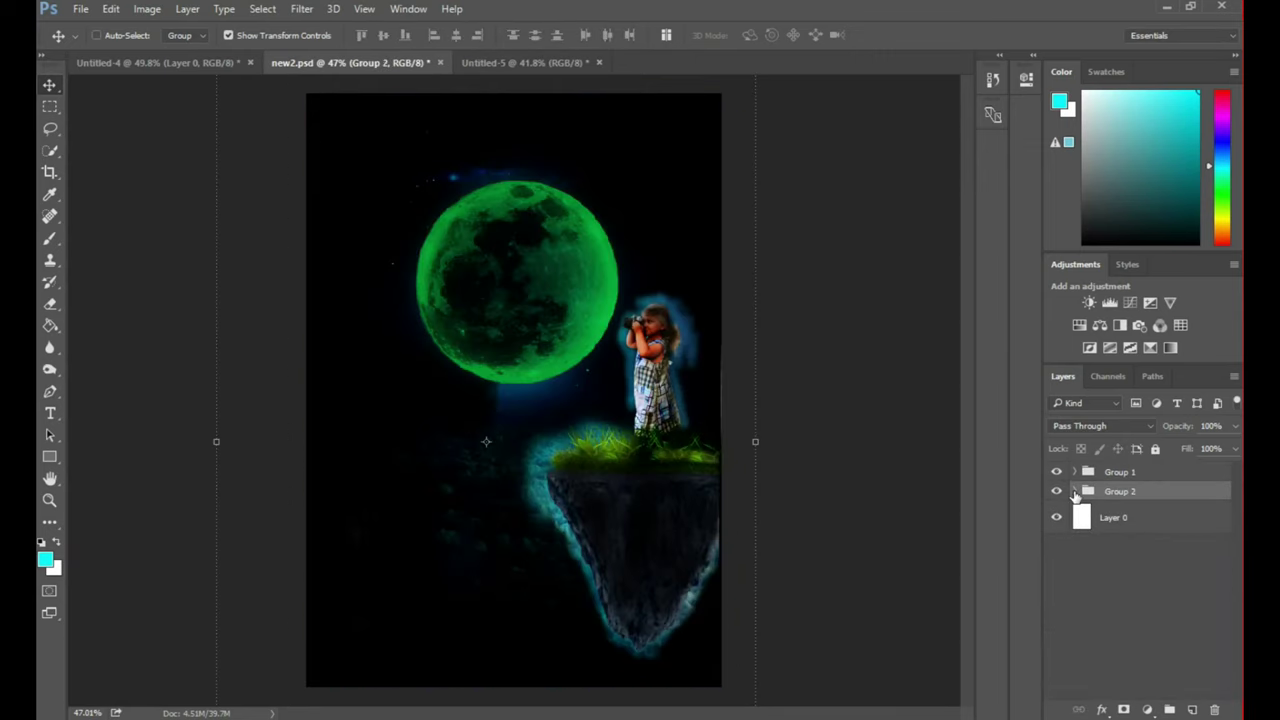
{"action": "left_click", "coordinate": [1074, 471]}
{"action": "left_click", "coordinate": [1134, 497]}
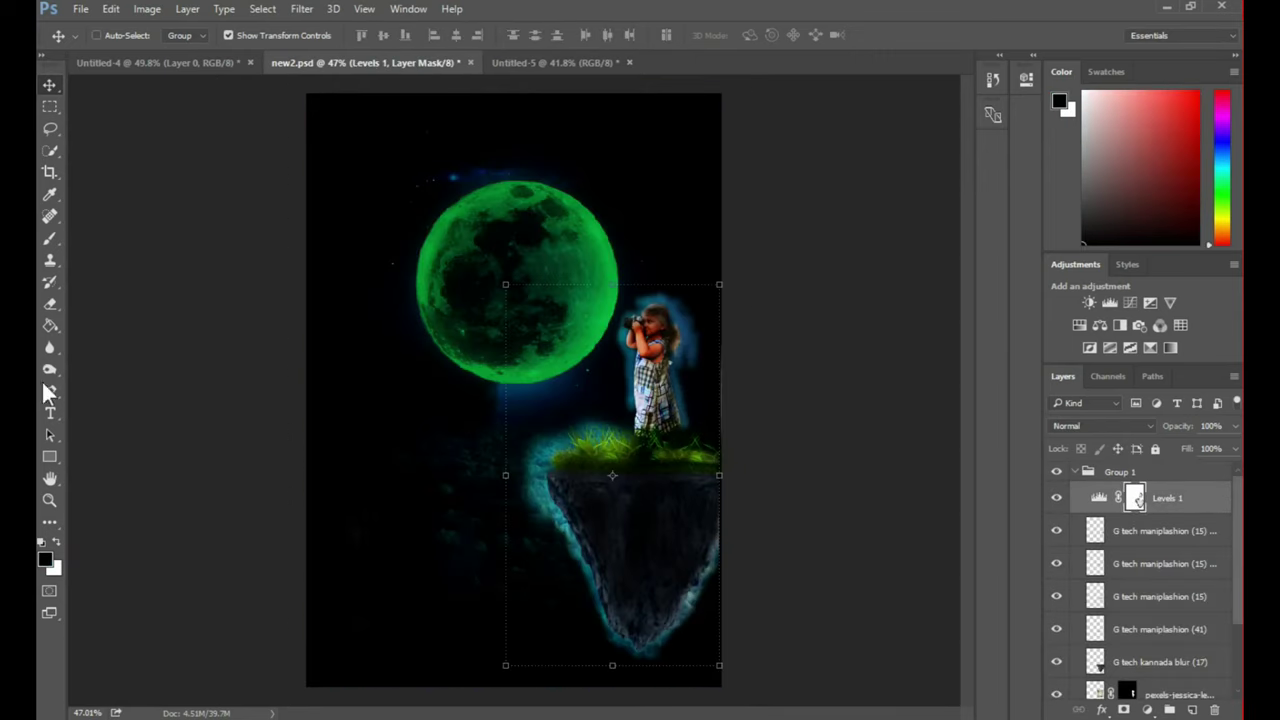
- Paint black on the Levels 1 mask to reveal the cyan moon, sky and clouds
{"action": "key", "text": "b"}
{"action": "mouse_move", "coordinate": [520, 280]}
{"action": "left_mouse_down"}
{"action": "mouse_move", "coordinate": [340, 170]}
{"action": "mouse_move", "coordinate": [357, 572]}
{"action": "mouse_move", "coordinate": [380, 359]}
{"action": "left_mouse_up"}
{"action": "mouse_move", "coordinate": [400, 200]}
{"action": "left_mouse_down"}
{"action": "mouse_move", "coordinate": [560, 130]}
{"action": "mouse_move", "coordinate": [680, 300]}
{"action": "mouse_move", "coordinate": [520, 460]}
{"action": "mouse_move", "coordinate": [640, 520]}
{"action": "left_mouse_up"}
{"action": "mouse_move", "coordinate": [690, 650]}
{"action": "left_mouse_down"}
{"action": "mouse_move", "coordinate": [690, 200]}
{"action": "mouse_move", "coordinate": [620, 620]}
{"action": "mouse_move", "coordinate": [572, 628]}
{"action": "left_mouse_up"}
- Paint white back over the rock, cliff-top grass and girl to keep them slightly darker
{"action": "left_click", "coordinate": [58, 543]}
{"action": "left_click_drag", "start_coordinate": [620, 520], "coordinate": [640, 580]}
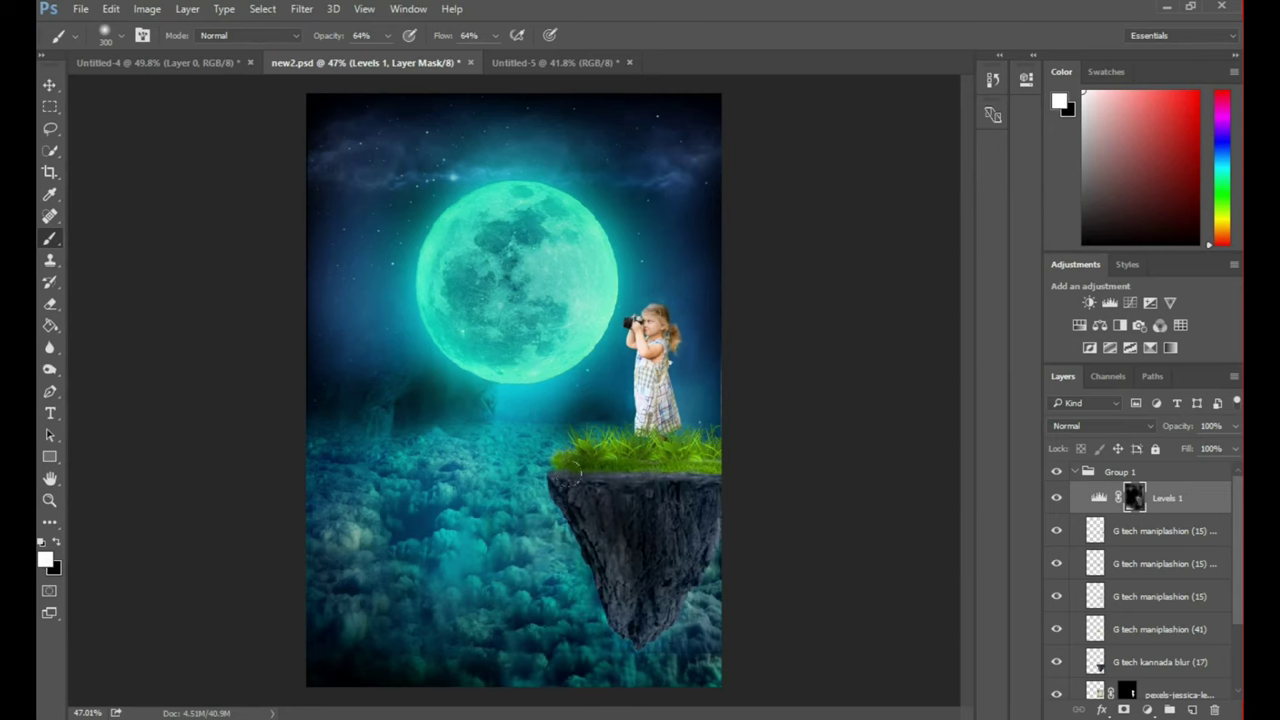
{"action": "left_click_drag", "start_coordinate": [600, 500], "coordinate": [680, 450]}
{"action": "mouse_move", "coordinate": [660, 520]}
{"action": "left_mouse_down"}
{"action": "mouse_move", "coordinate": [620, 600]}
{"action": "mouse_move", "coordinate": [650, 410]}
{"action": "left_mouse_up"}
{"action": "scroll", "coordinate": [650, 420], "scroll_direction": "up", "scroll_amount": 1}
{"action": "scroll", "coordinate": [660, 530], "scroll_direction": "up", "scroll_amount": 2}
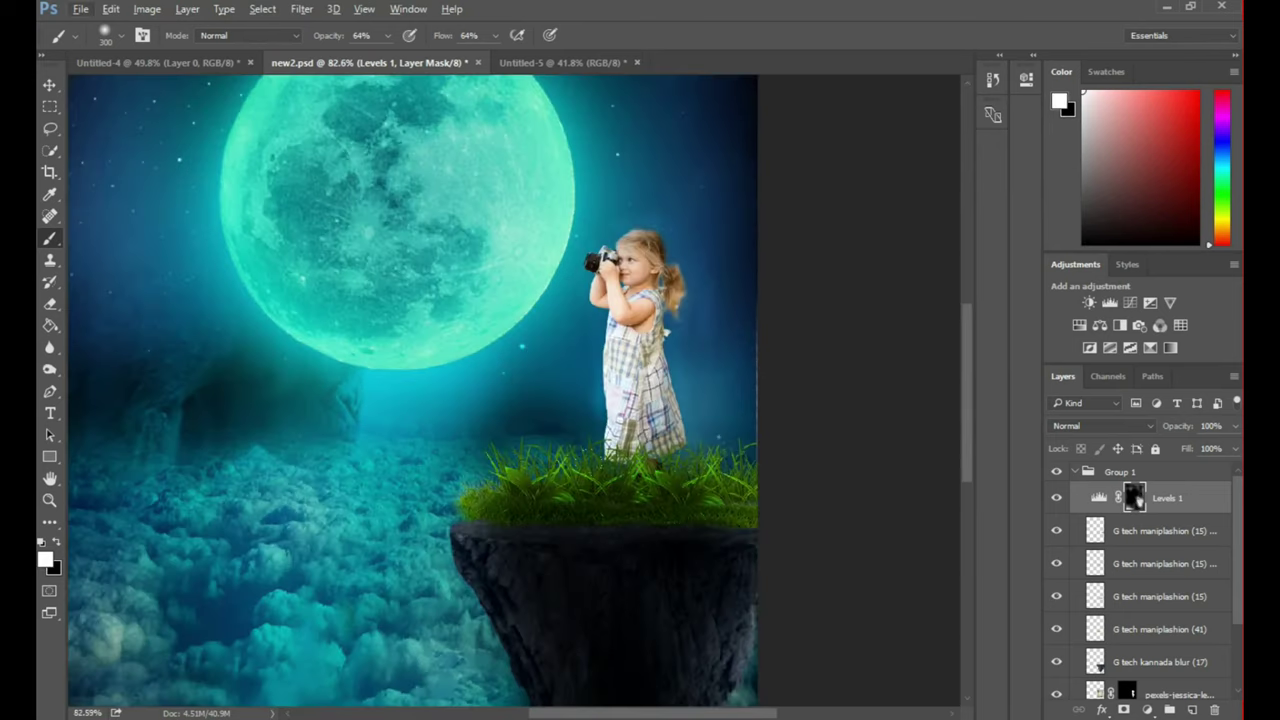
{"action": "mouse_move", "coordinate": [710, 485]}
{"action": "left_mouse_down"}
{"action": "mouse_move", "coordinate": [600, 485]}
{"action": "mouse_move", "coordinate": [562, 503]}
{"action": "left_mouse_up"}
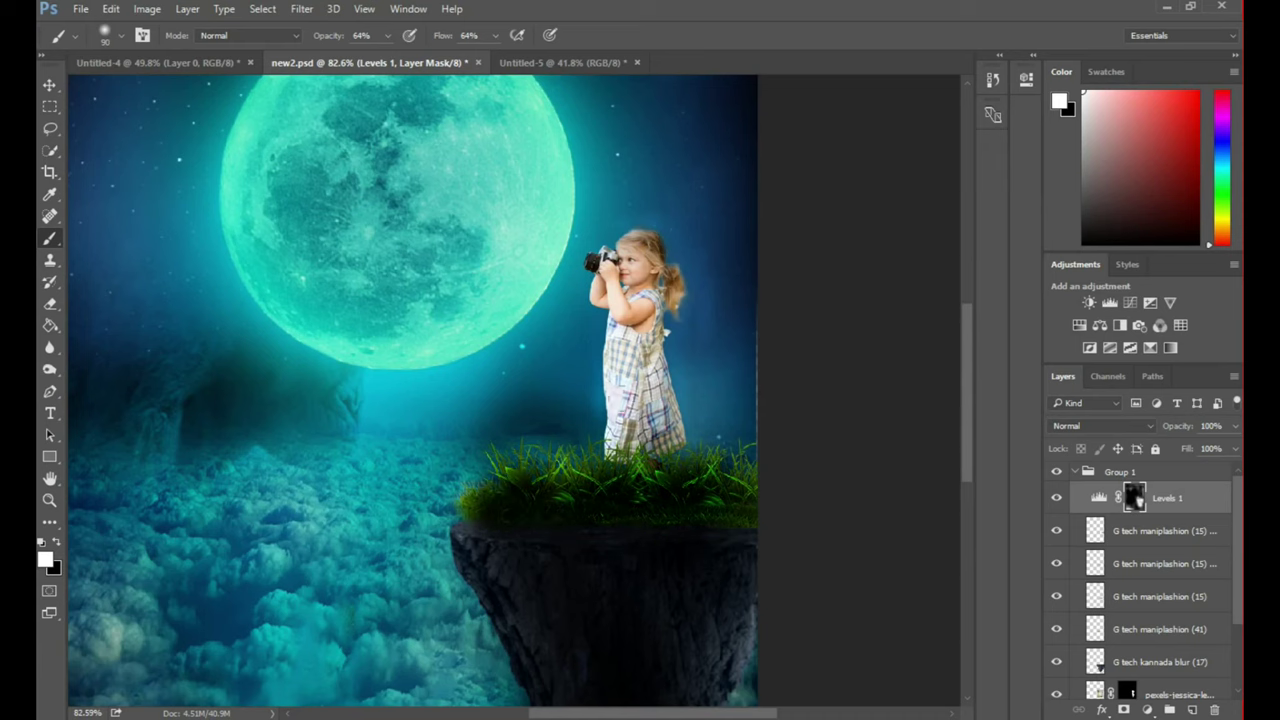
{"action": "left_click_drag", "start_coordinate": [640, 450], "coordinate": [642, 245]}
{"action": "scroll", "coordinate": [638, 246], "scroll_direction": "up", "scroll_amount": 2}
{"action": "scroll", "coordinate": [638, 246], "scroll_direction": "up", "scroll_amount": 2}
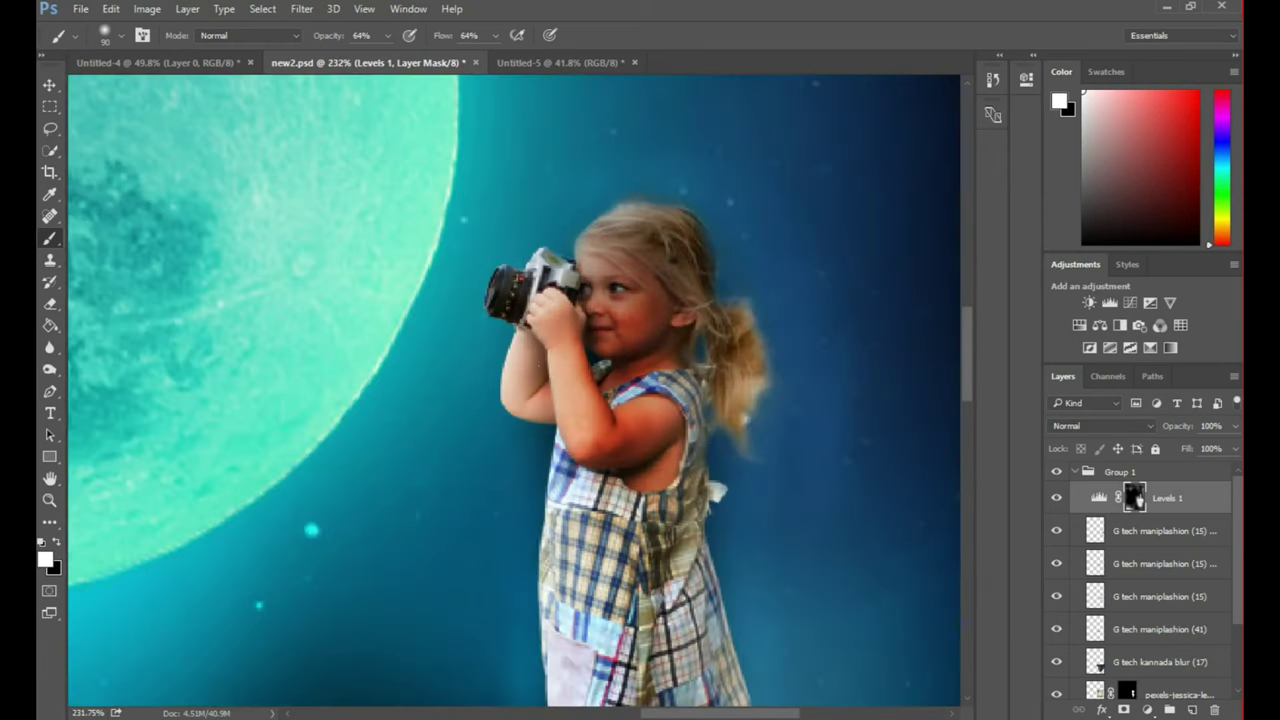
{"action": "scroll", "coordinate": [638, 300], "scroll_direction": "down", "scroll_amount": 3}
{"action": "scroll", "coordinate": [638, 300], "scroll_direction": "down", "scroll_amount": 3}
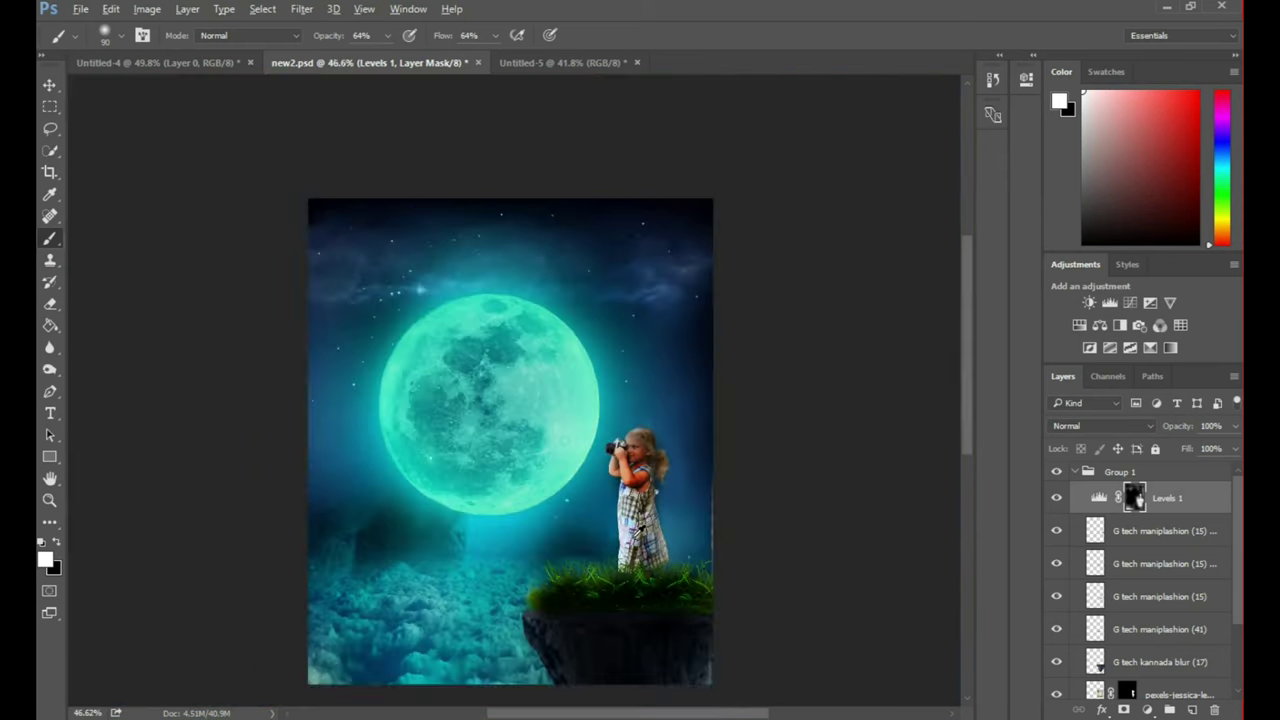
- Rearrange Groups 1 and 2, returning Group 3 to its original place inside Group 2
{"action": "left_click", "coordinate": [1120, 491]}
{"action": "left_click", "coordinate": [1056, 491]}
{"action": "left_click_drag", "start_coordinate": [1119, 517], "coordinate": [1070, 600]}
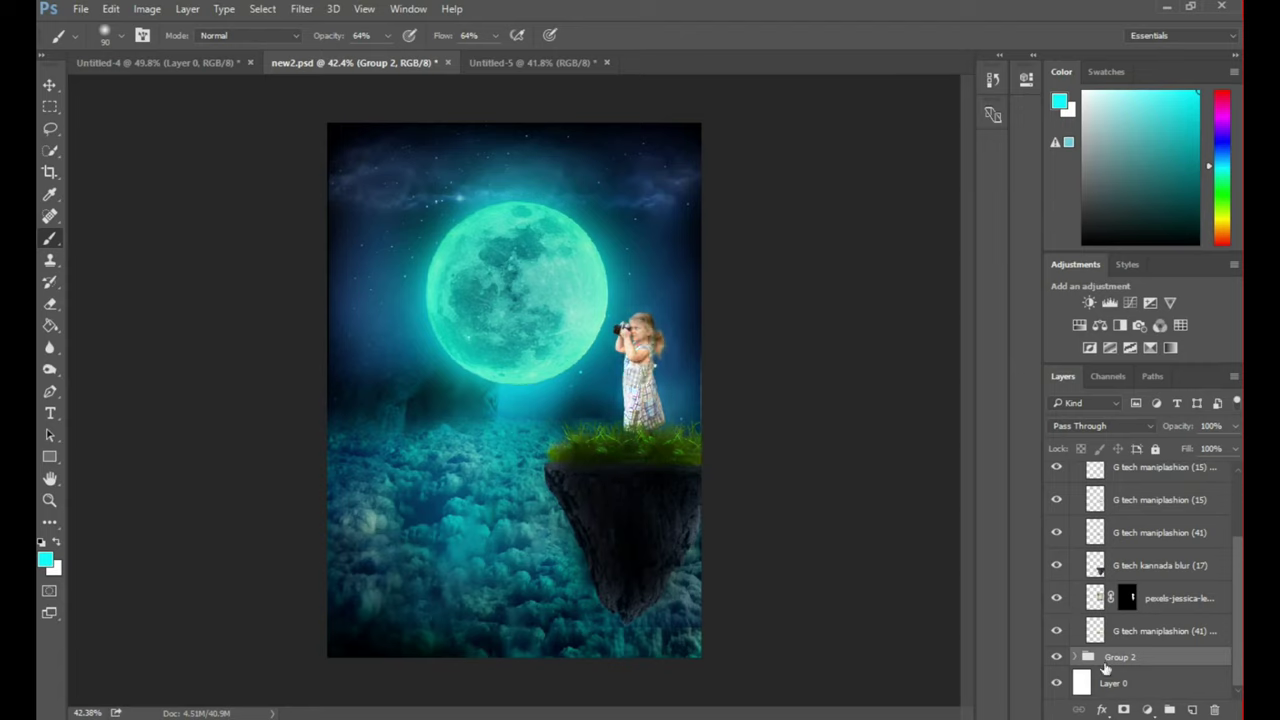
{"action": "left_click_drag", "start_coordinate": [1105, 662], "coordinate": [1095, 612]}
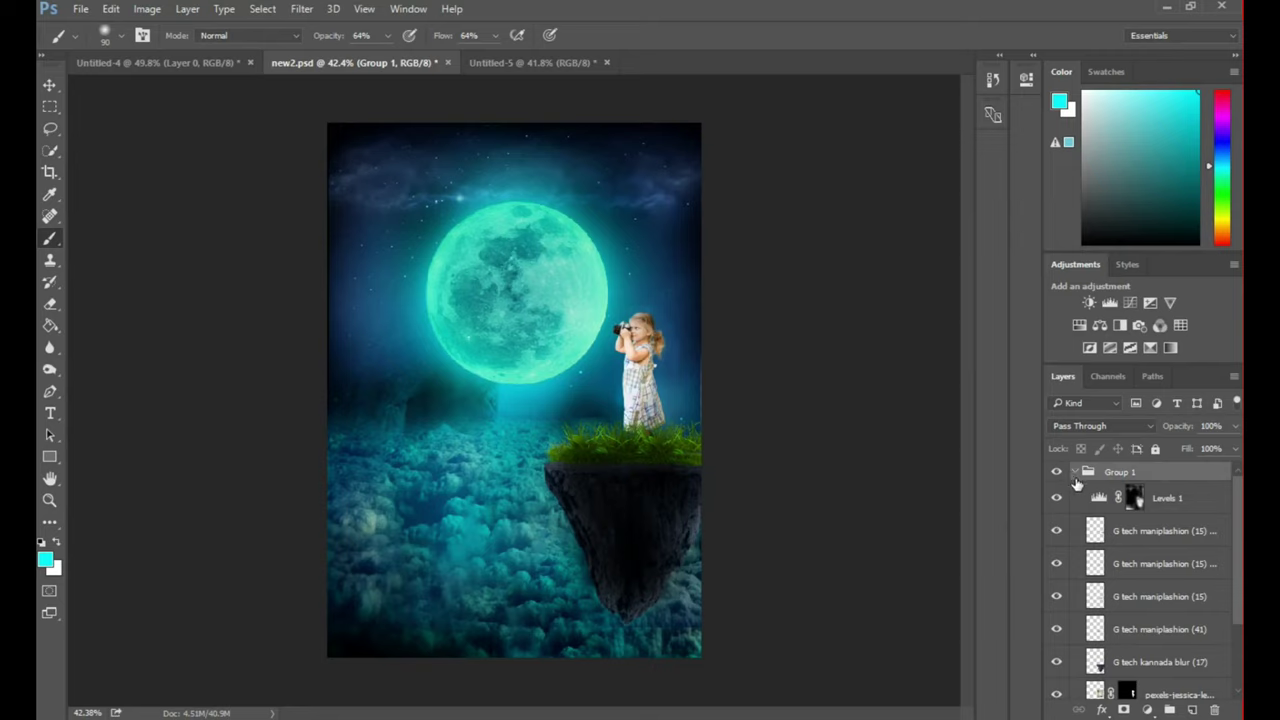
{"action": "left_click", "coordinate": [1075, 471]}
{"action": "left_click", "coordinate": [1089, 511]}
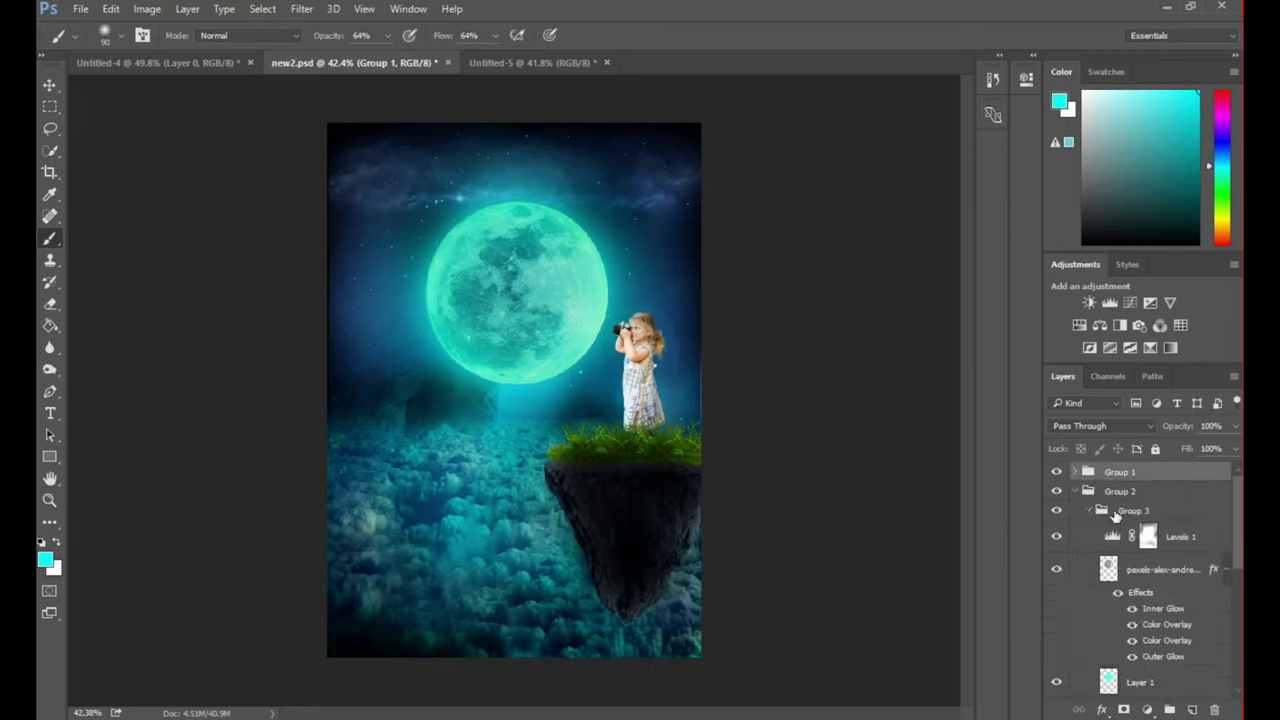
{"action": "left_click_drag", "start_coordinate": [1080, 488], "coordinate": [1089, 515]}
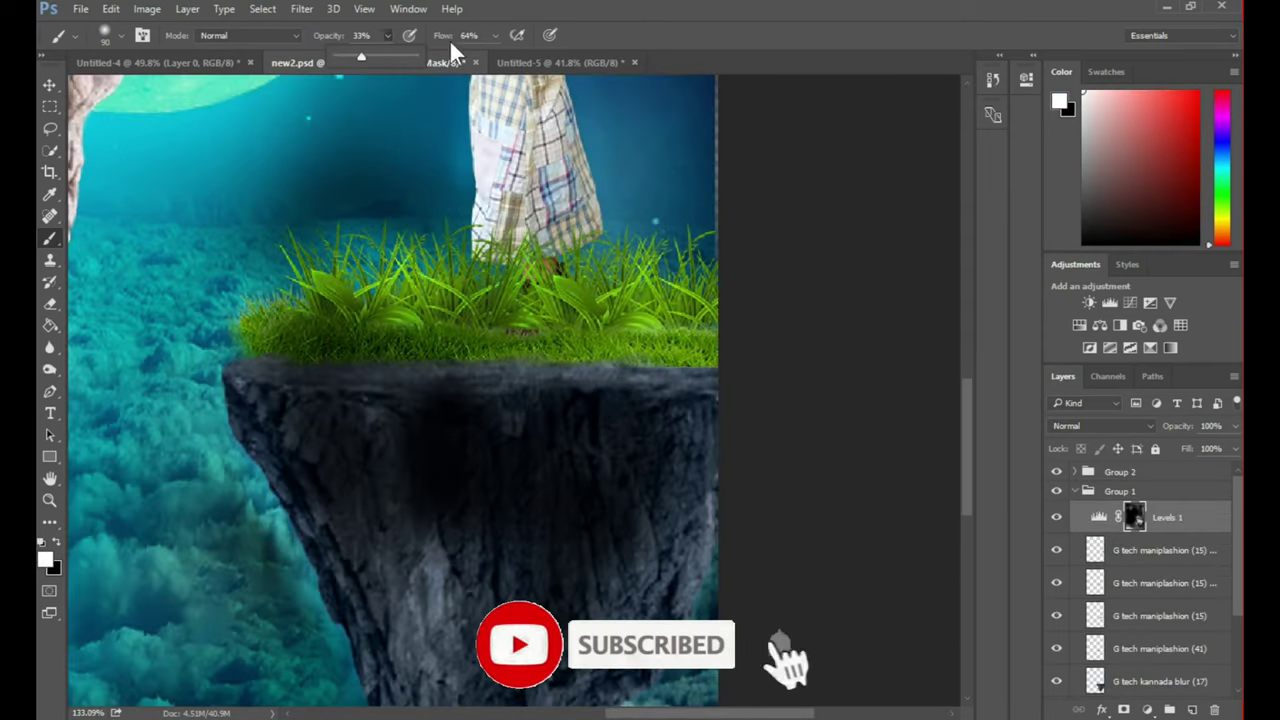
- At 48% brush flow, darken the grass, rock face and left edge of the cliff
{"action": "left_click_drag", "start_coordinate": [449, 39], "coordinate": [433, 39]}
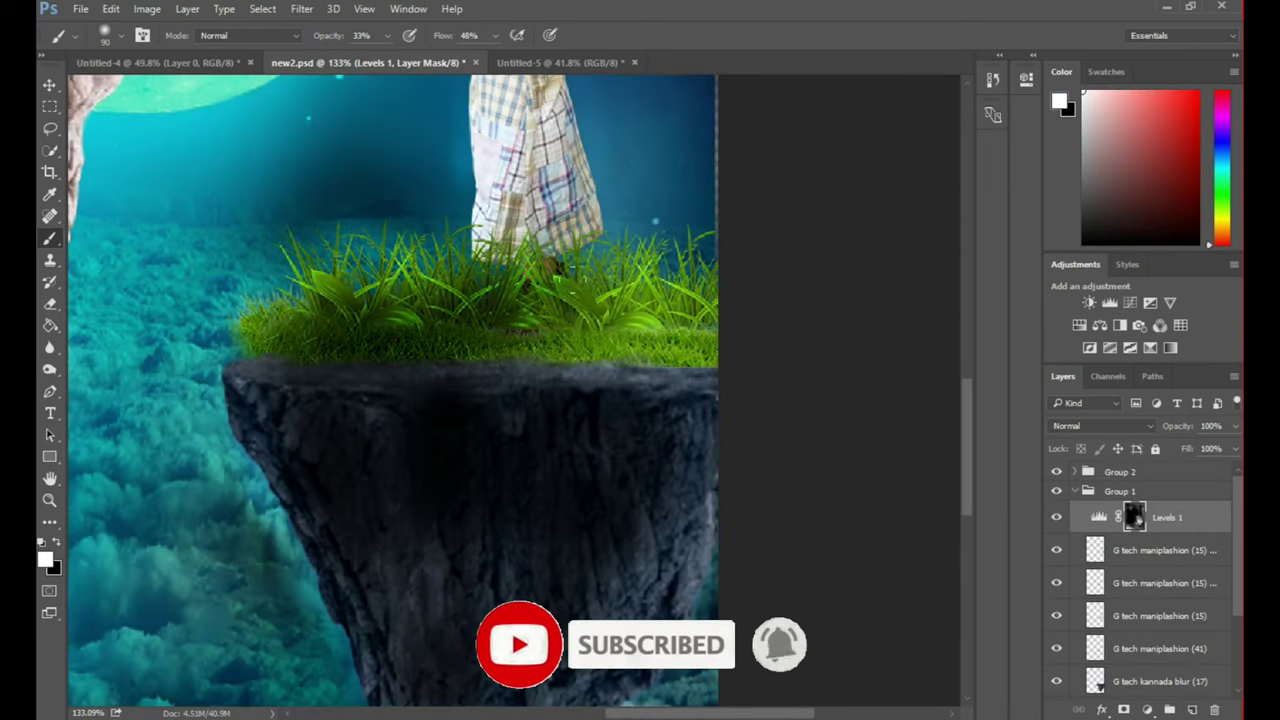
{"action": "left_click_drag", "start_coordinate": [600, 300], "coordinate": [362, 570]}
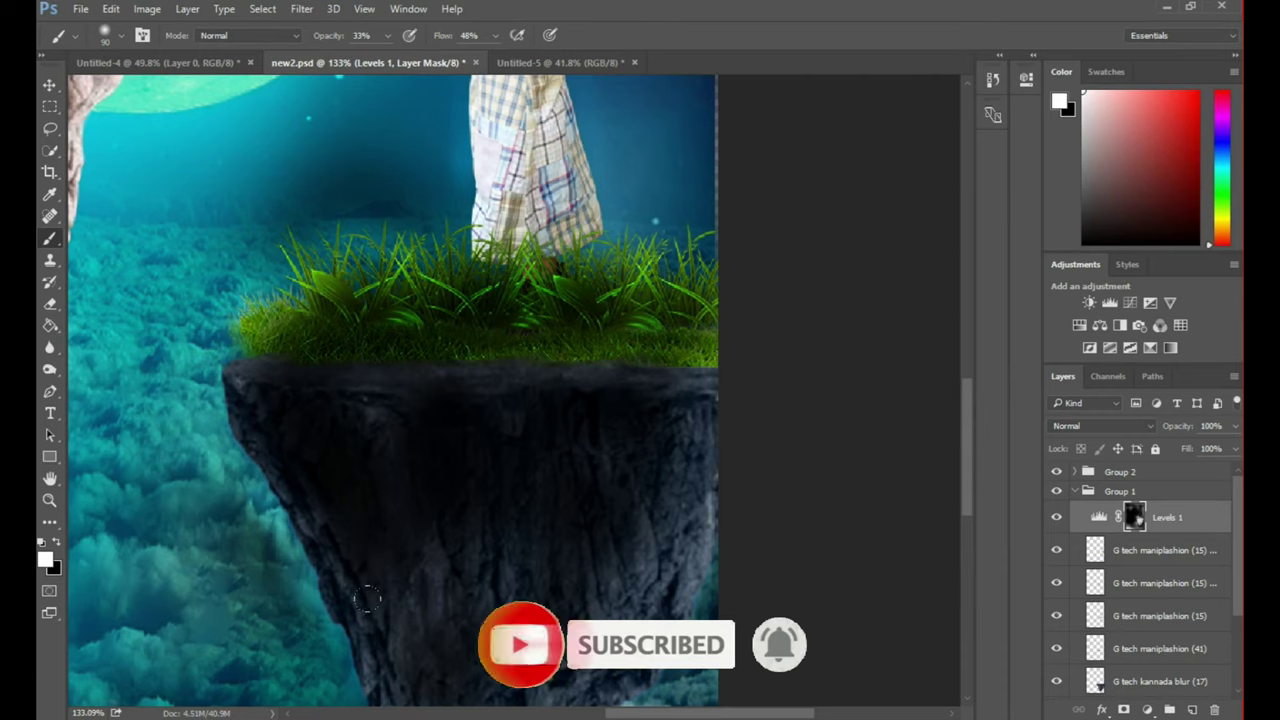
{"action": "scroll", "coordinate": [418, 586], "scroll_direction": "down", "scroll_amount": 3}
{"action": "mouse_move", "coordinate": [531, 334]}
{"action": "left_mouse_down"}
{"action": "mouse_move", "coordinate": [420, 214]}
{"action": "mouse_move", "coordinate": [347, 505]}
{"action": "mouse_move", "coordinate": [412, 449]}
{"action": "left_mouse_up"}
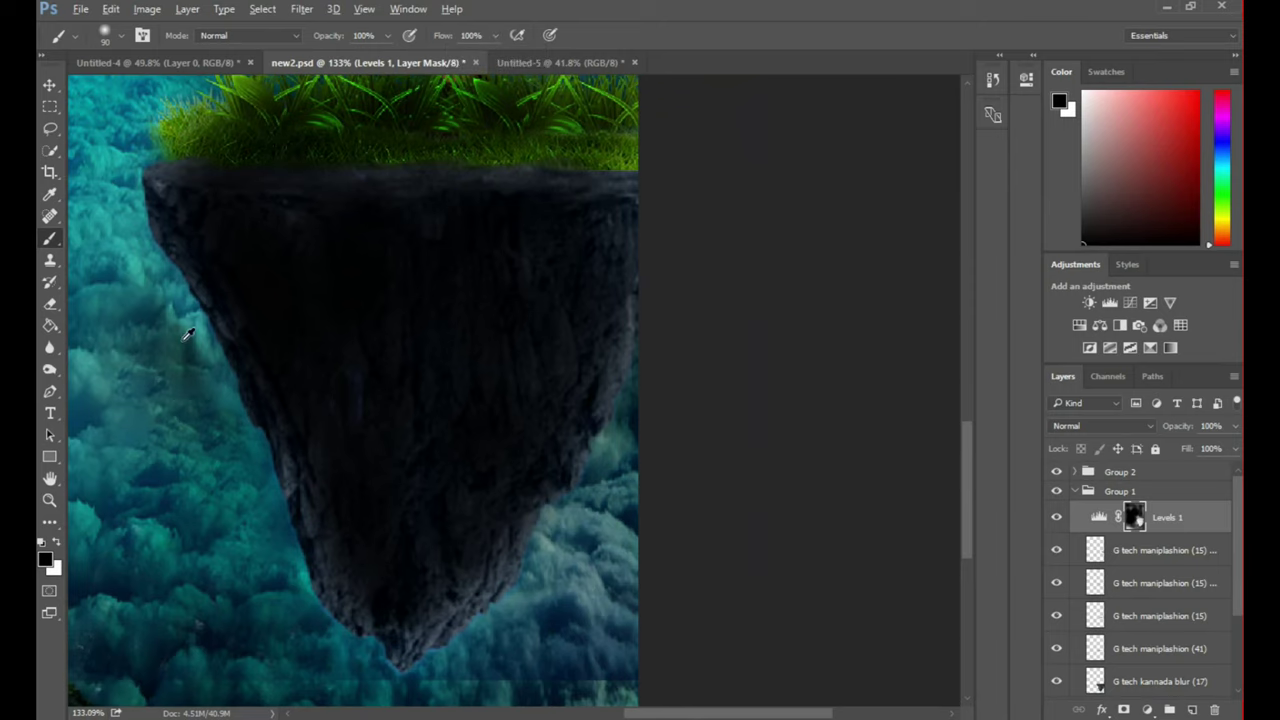
{"action": "scroll", "coordinate": [158, 306], "scroll_direction": "up", "scroll_amount": 3}
{"action": "left_click_drag", "start_coordinate": [298, 434], "coordinate": [395, 640]}
{"action": "scroll", "coordinate": [395, 640], "scroll_direction": "down", "scroll_amount": 3}
{"action": "left_click_drag", "start_coordinate": [380, 420], "coordinate": [437, 606]}
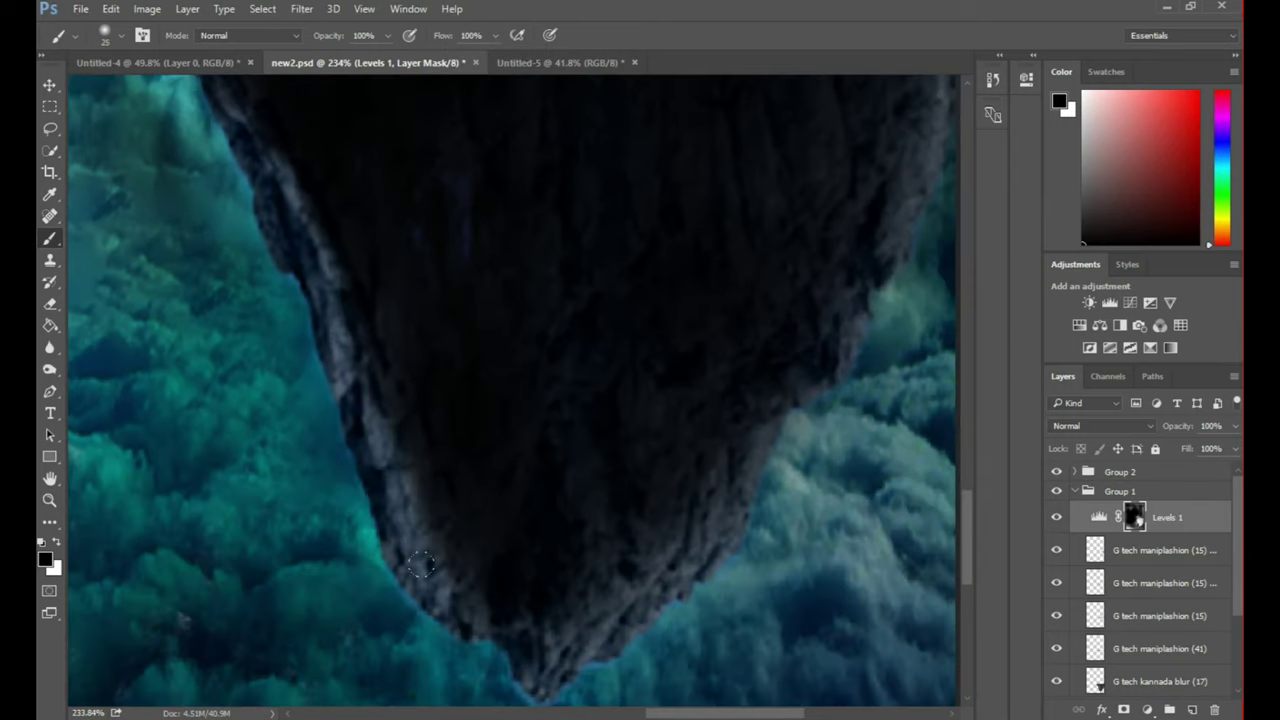
- Brighten the grass along the cliff top in the Levels 1 mask
{"action": "left_click_drag", "start_coordinate": [752, 422], "coordinate": [323, 497]}
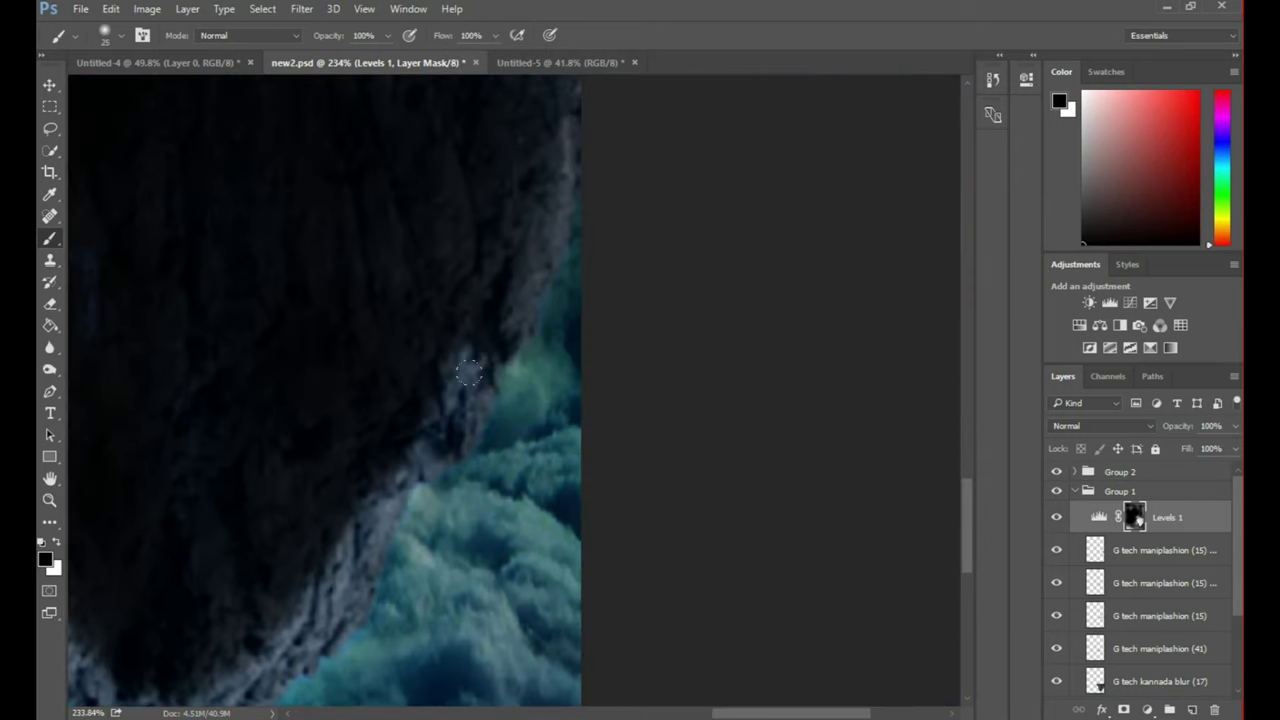
{"action": "scroll", "coordinate": [526, 422], "scroll_direction": "up", "scroll_amount": 3}
{"action": "scroll", "coordinate": [526, 422], "scroll_direction": "left", "scroll_amount": 5}
{"action": "scroll", "coordinate": [526, 422], "scroll_direction": "down", "scroll_amount": 2}
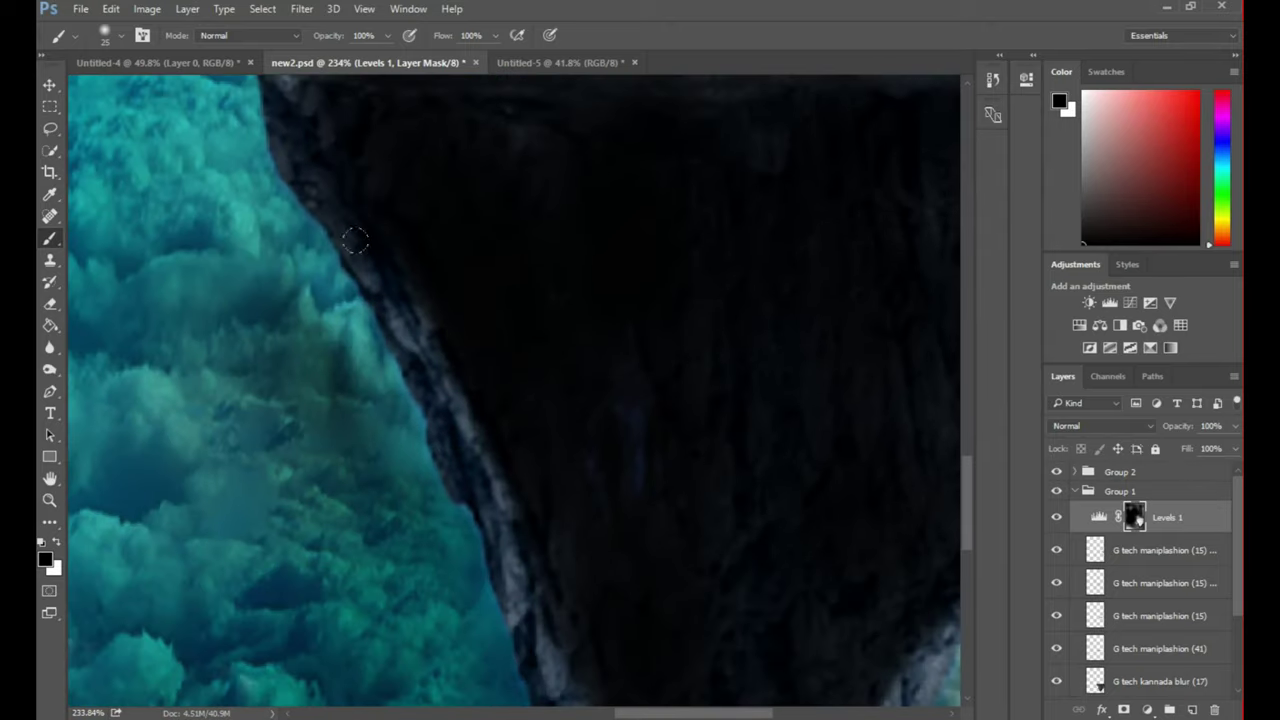
{"action": "scroll", "coordinate": [356, 386], "scroll_direction": "up", "scroll_amount": 3}
{"action": "scroll", "coordinate": [328, 266], "scroll_direction": "up", "scroll_amount": 3}
{"action": "scroll", "coordinate": [328, 266], "scroll_direction": "right", "scroll_amount": 1}
{"action": "mouse_move", "coordinate": [340, 255]}
{"action": "left_mouse_down"}
{"action": "mouse_move", "coordinate": [380, 195]}
{"action": "mouse_move", "coordinate": [520, 225]}
{"action": "mouse_move", "coordinate": [648, 212]}
{"action": "mouse_move", "coordinate": [560, 190]}
{"action": "left_mouse_up"}
{"action": "scroll", "coordinate": [560, 190], "scroll_direction": "up", "scroll_amount": 3}
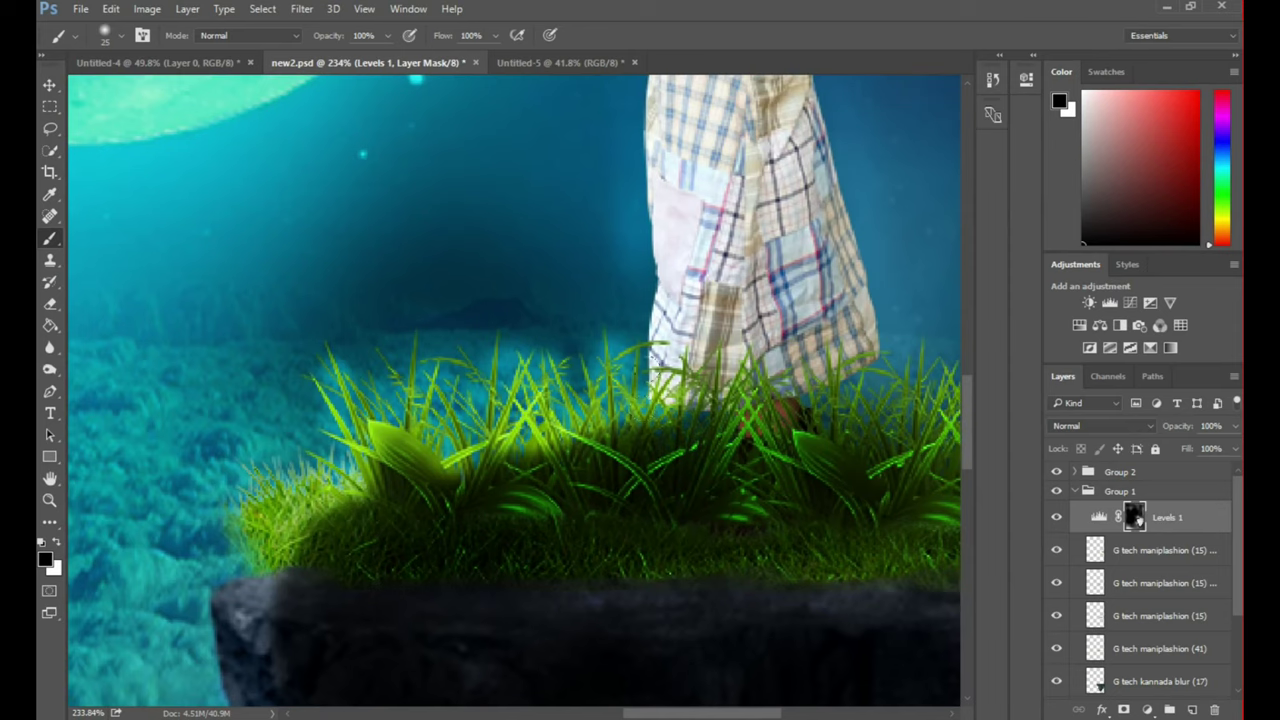
{"action": "scroll", "coordinate": [657, 172], "scroll_direction": "up", "scroll_amount": 4}
- Swap colours and darken the girl's dress, arm, hair and the lower grass
{"action": "key", "text": "x"}
{"action": "mouse_move", "coordinate": [650, 290]}
{"action": "left_mouse_down"}
{"action": "mouse_move", "coordinate": [720, 450]}
{"action": "mouse_move", "coordinate": [860, 620]}
{"action": "mouse_move", "coordinate": [770, 540]}
{"action": "mouse_move", "coordinate": [665, 590]}
{"action": "mouse_move", "coordinate": [660, 400]}
{"action": "mouse_move", "coordinate": [710, 250]}
{"action": "left_mouse_up"}
{"action": "scroll", "coordinate": [710, 250], "scroll_direction": "up", "scroll_amount": 3}
{"action": "mouse_move", "coordinate": [720, 480]}
{"action": "left_mouse_down"}
{"action": "mouse_move", "coordinate": [815, 390]}
{"action": "mouse_move", "coordinate": [760, 250]}
{"action": "mouse_move", "coordinate": [740, 380]}
{"action": "mouse_move", "coordinate": [620, 290]}
{"action": "mouse_move", "coordinate": [680, 450]}
{"action": "left_mouse_up"}
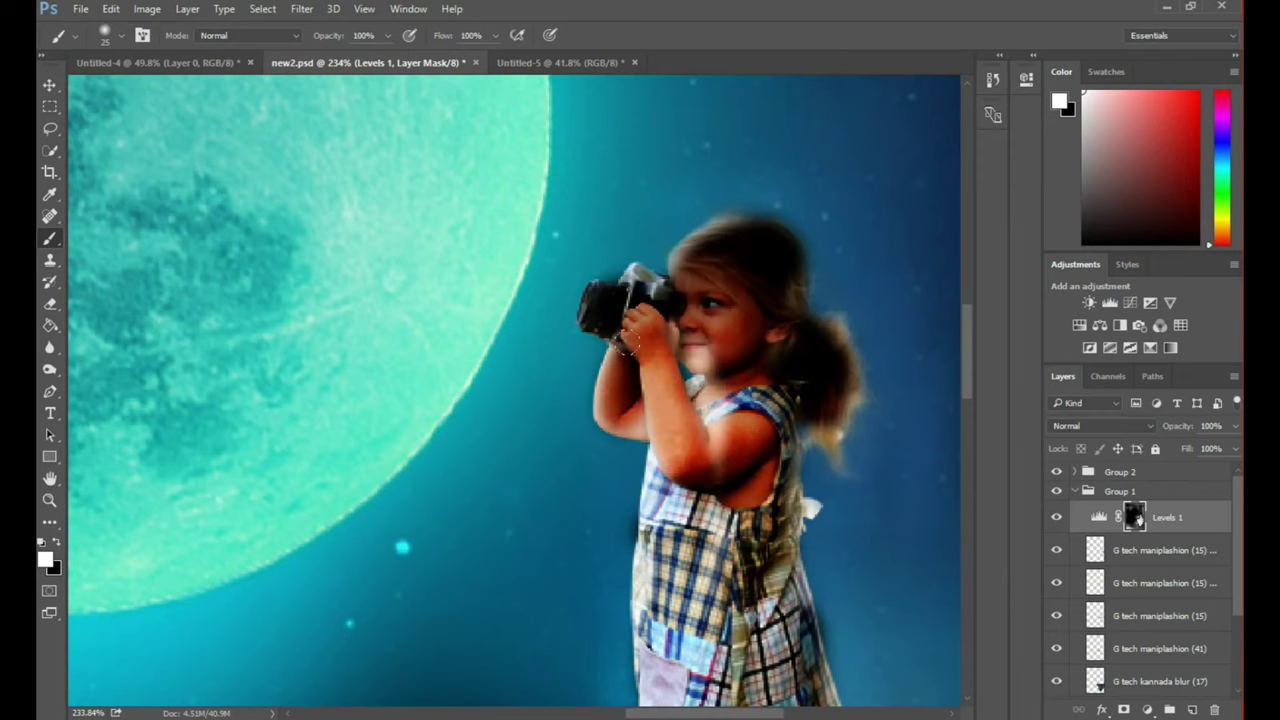
{"action": "scroll", "coordinate": [658, 480], "scroll_direction": "down", "scroll_amount": 3}
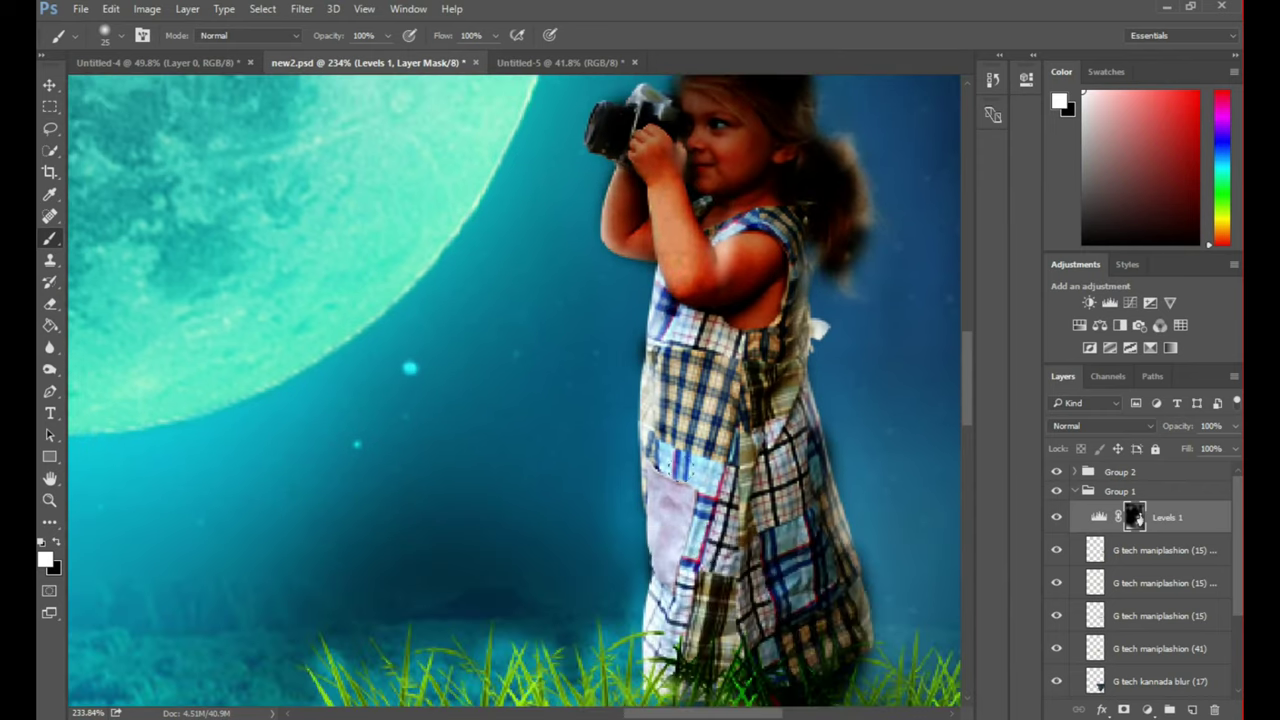
{"action": "scroll", "coordinate": [665, 420], "scroll_direction": "down", "scroll_amount": 3}
{"action": "mouse_move", "coordinate": [722, 548]}
{"action": "left_mouse_down"}
{"action": "mouse_move", "coordinate": [900, 620]}
{"action": "mouse_move", "coordinate": [800, 540]}
{"action": "mouse_move", "coordinate": [560, 620]}
{"action": "mouse_move", "coordinate": [366, 610]}
{"action": "left_mouse_up"}
- Darken the lighter rock strip on the right and the rock's top band
{"action": "scroll", "coordinate": [503, 257], "scroll_direction": "down", "scroll_amount": 5}
{"action": "scroll", "coordinate": [845, 270], "scroll_direction": "right", "scroll_amount": 2}
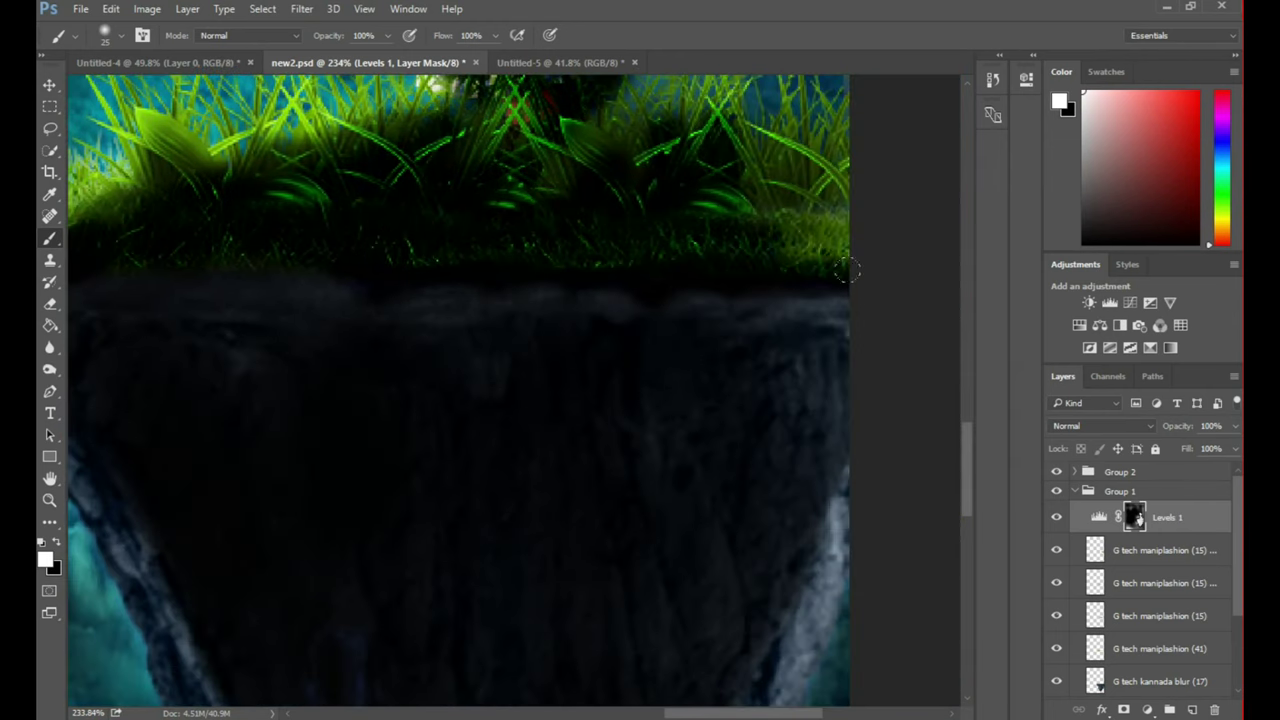
{"action": "left_click_drag", "start_coordinate": [808, 300], "coordinate": [805, 360]}
{"action": "left_click_drag", "start_coordinate": [743, 332], "coordinate": [412, 366]}
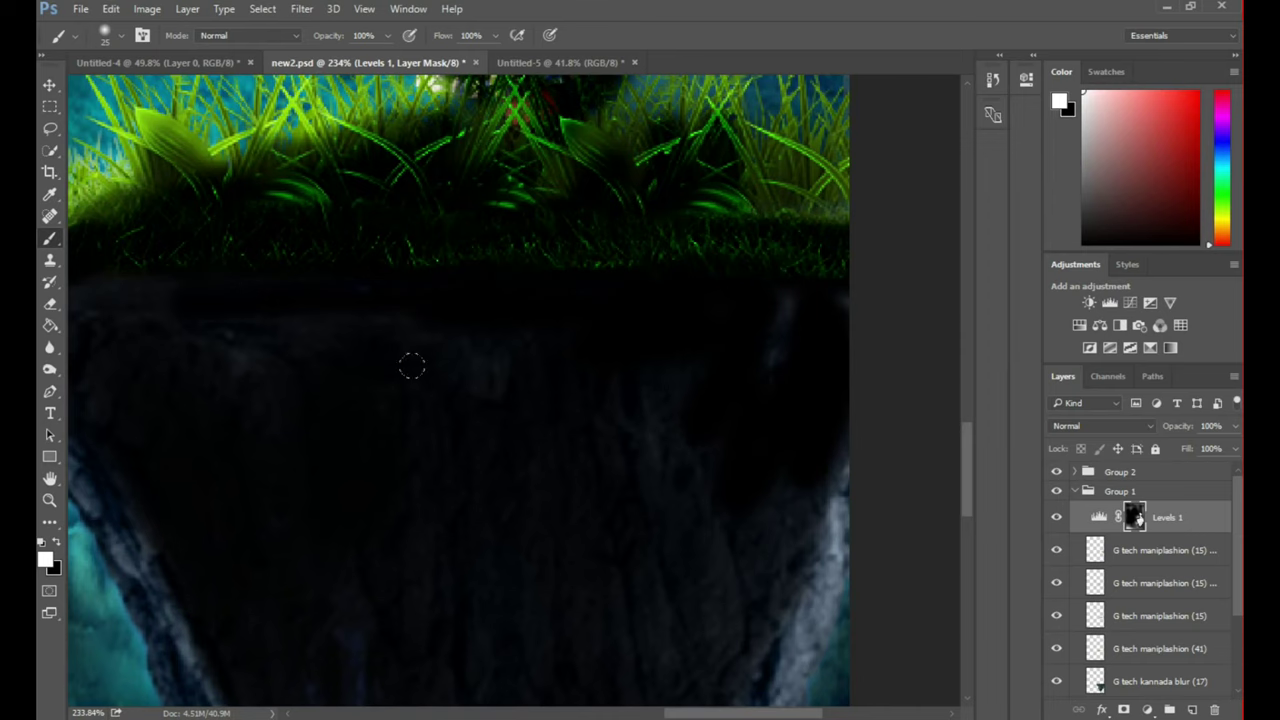
{"action": "scroll", "coordinate": [460, 430], "scroll_direction": "down", "scroll_amount": 10}
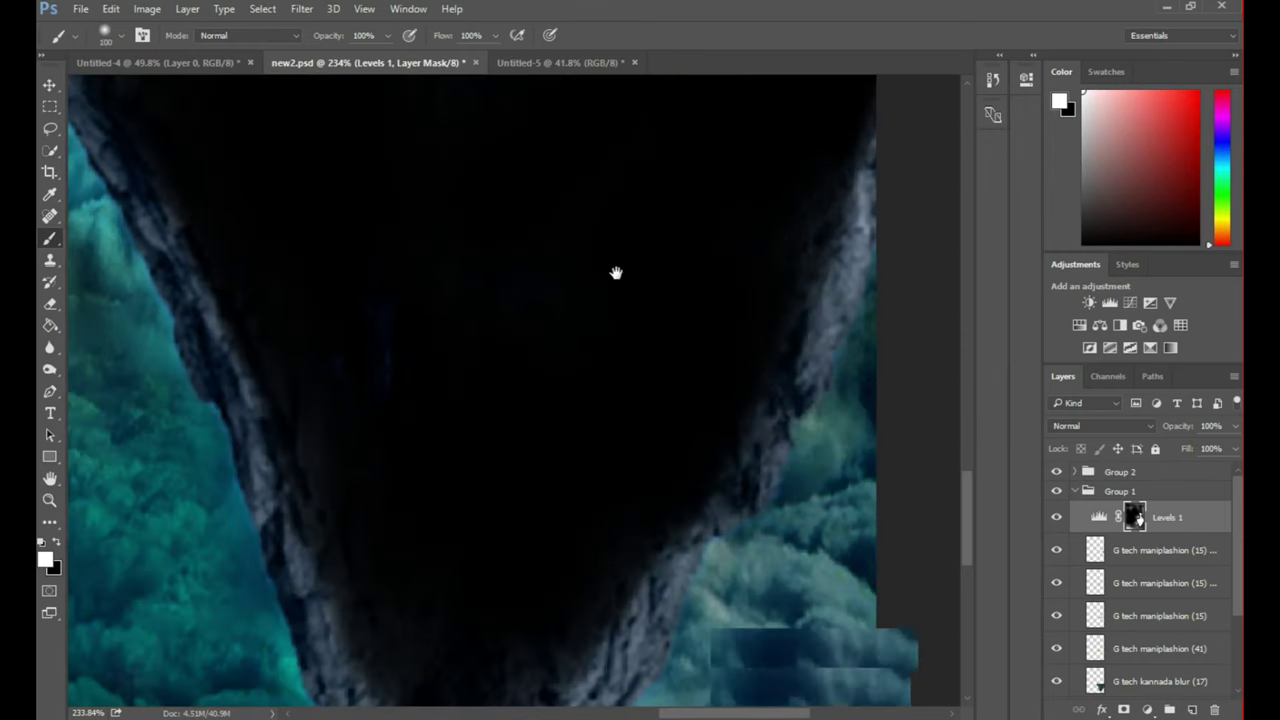
{"action": "scroll", "coordinate": [453, 440], "scroll_direction": "up", "scroll_amount": 5}
{"action": "scroll", "coordinate": [400, 428], "scroll_direction": "up", "scroll_amount": 5}
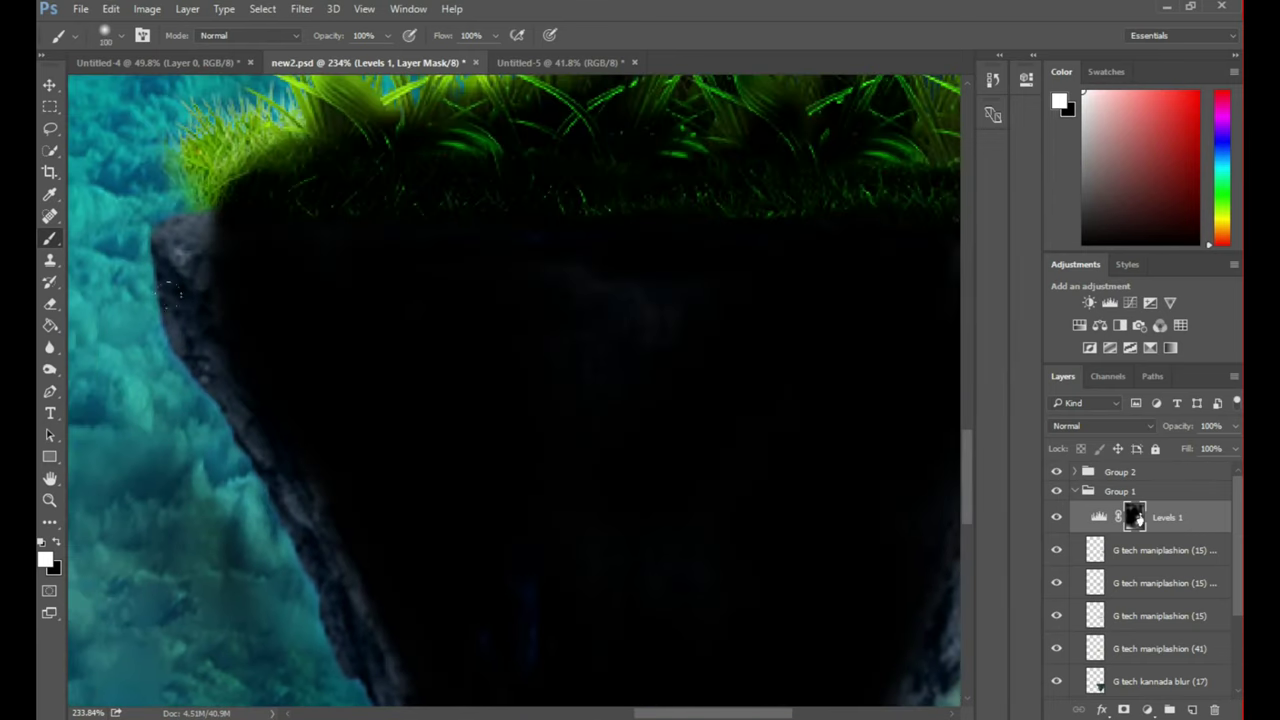
- Paint faint rock texture below the grass with black at 50% opacity, then undo it
{"action": "right_click", "coordinate": [415, 310]}
{"action": "left_click", "coordinate": [388, 35]}
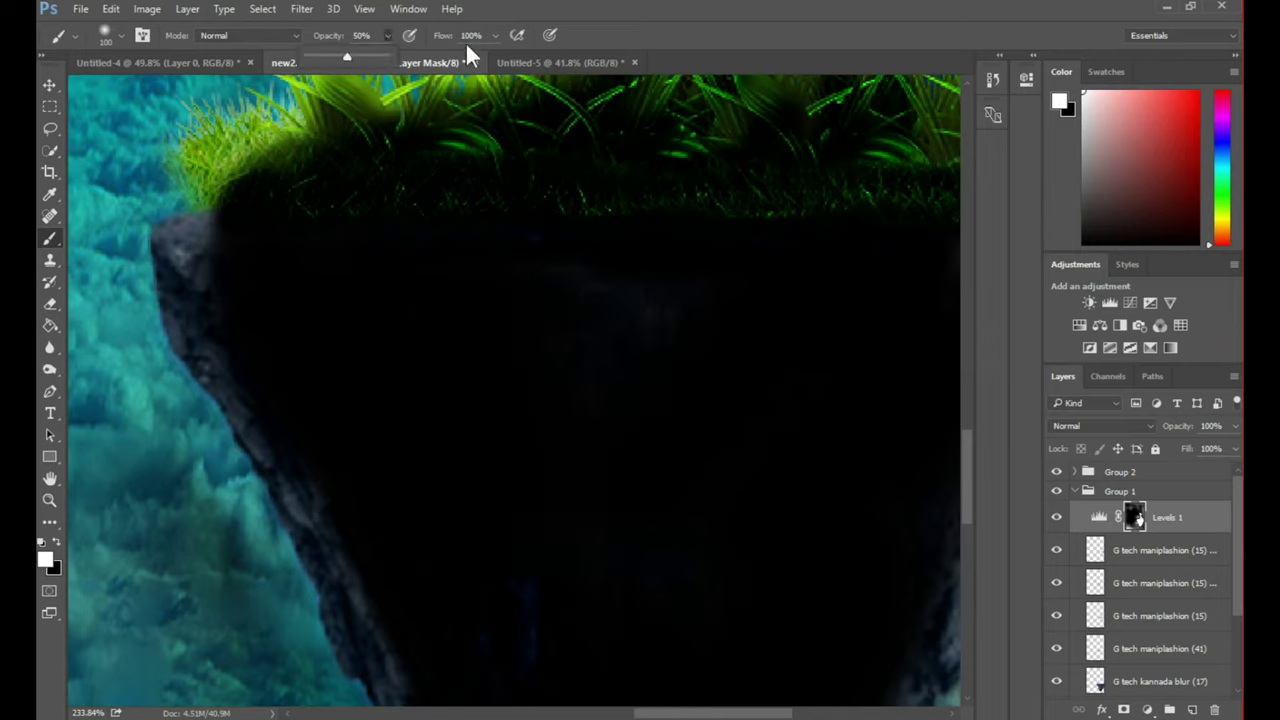
{"action": "left_click_drag", "start_coordinate": [462, 56], "coordinate": [452, 59]}
{"action": "key", "text": "x"}
{"action": "left_click_drag", "start_coordinate": [430, 370], "coordinate": [487, 257]}
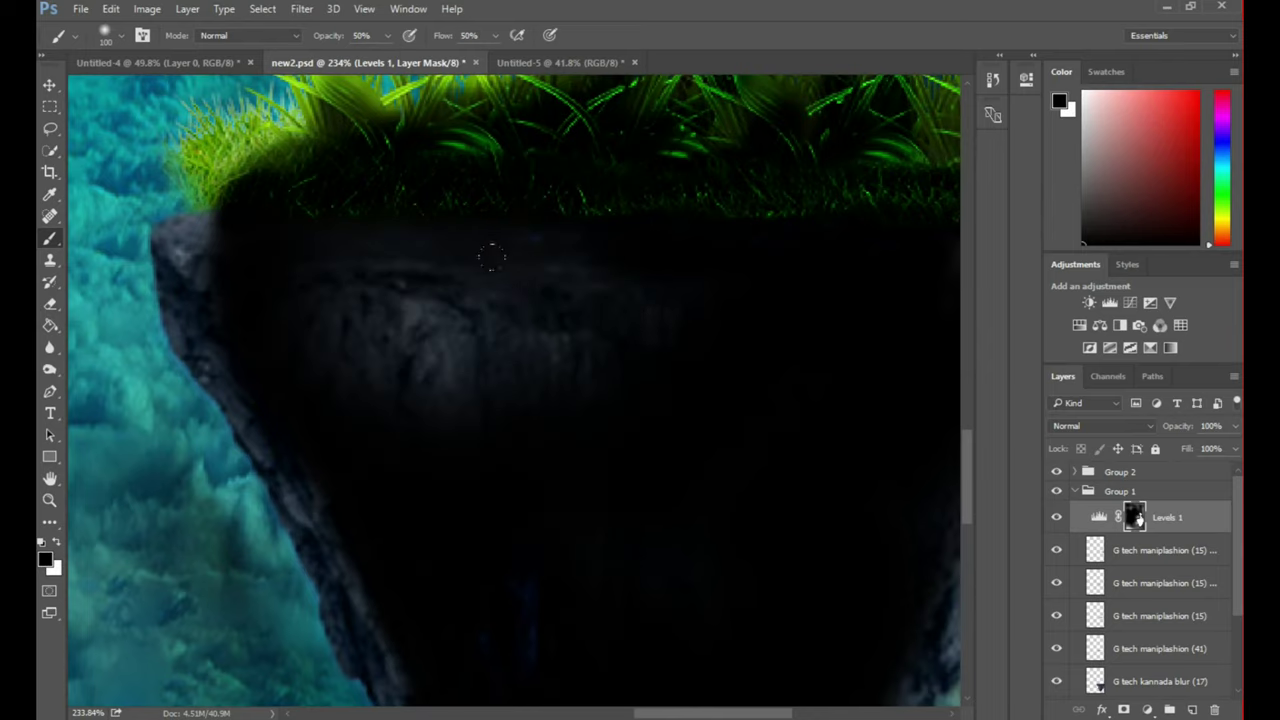
{"action": "key", "text": "ctrl+z"}
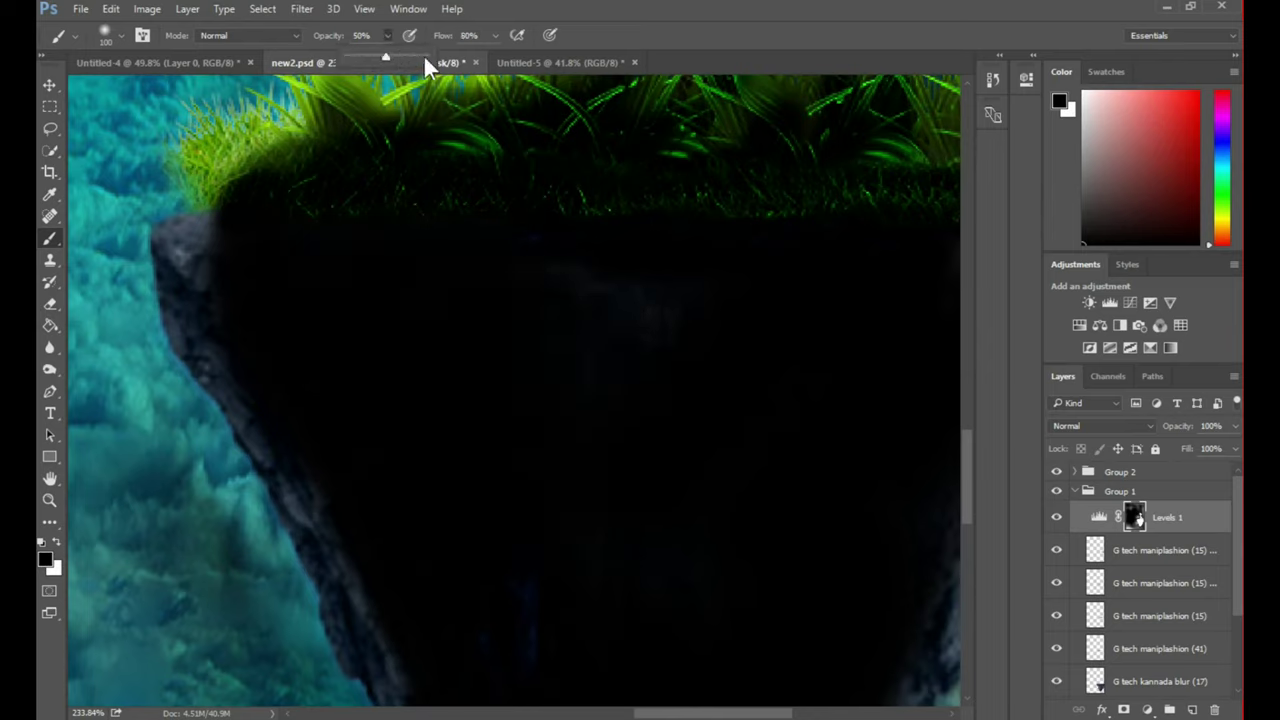
- Retry the rock texture at higher opacity, undo it, and set a white brush to 33% opacity
{"action": "left_click", "coordinate": [423, 56]}
{"action": "left_click_drag", "start_coordinate": [540, 390], "coordinate": [430, 285]}
{"action": "key", "text": "ctrl+z"}
{"action": "left_click", "coordinate": [387, 35]}
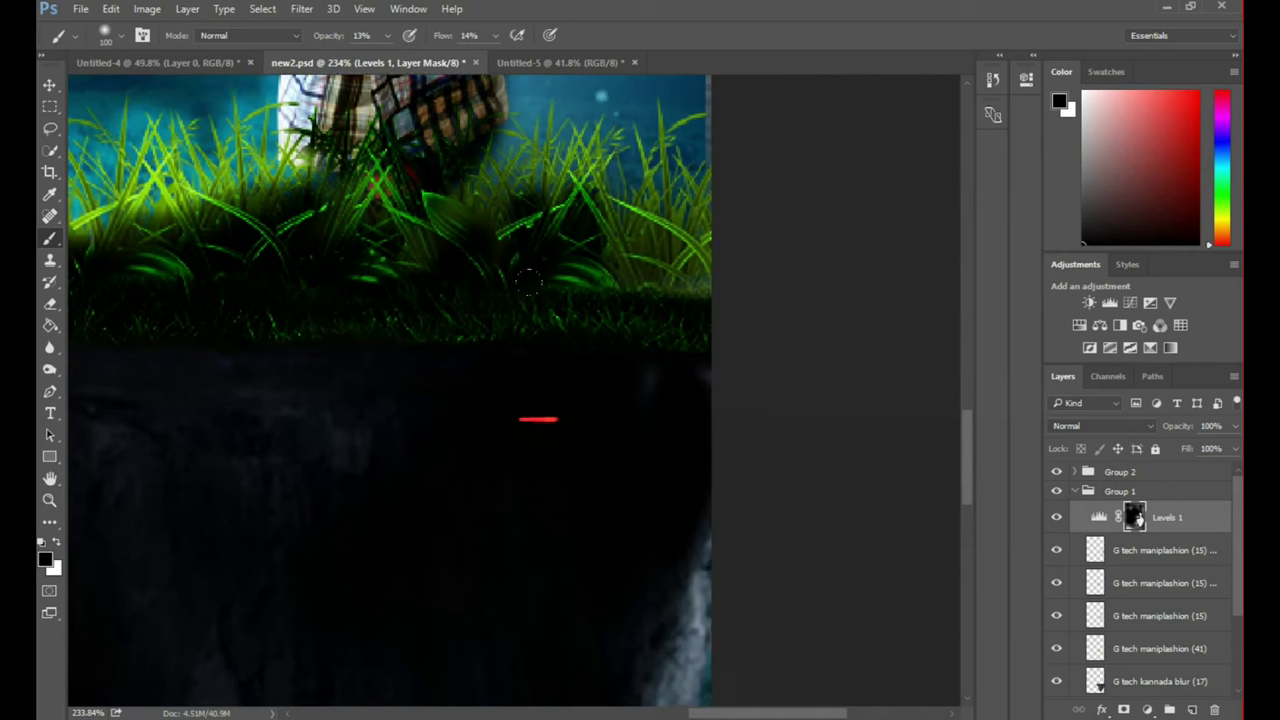
{"action": "left_click", "coordinate": [56, 541]}
{"action": "left_click", "coordinate": [387, 35]}
{"action": "left_click_drag", "start_coordinate": [372, 56], "coordinate": [400, 56]}
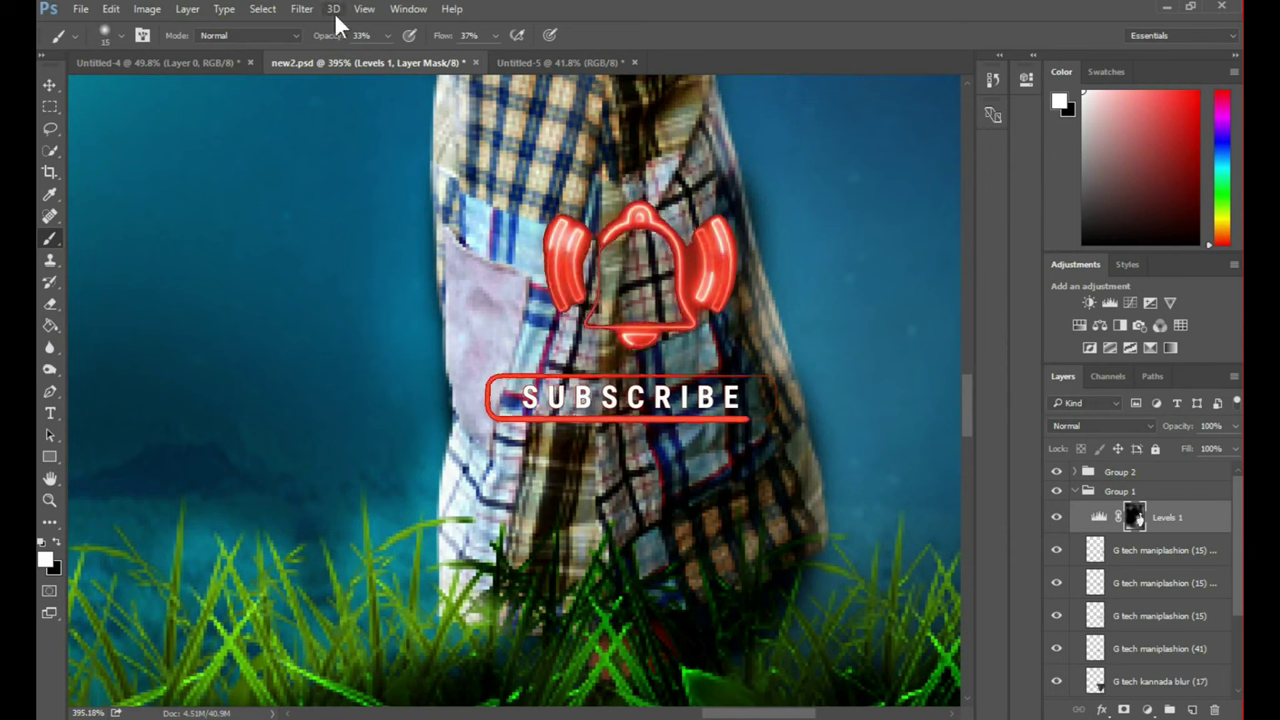
- Zoom in on the girl and brighten the edge of her camera
{"action": "left_click", "coordinate": [387, 35]}
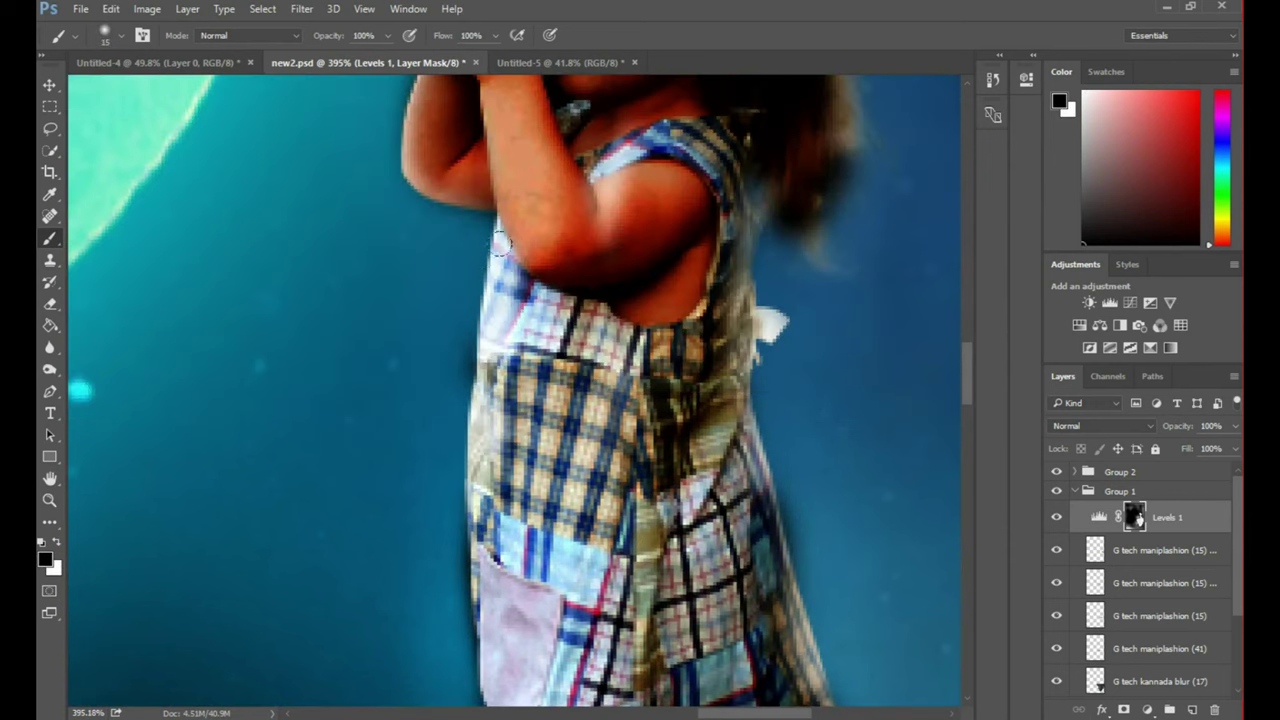
{"action": "scroll", "coordinate": [478, 256], "scroll_direction": "up", "scroll_amount": 1}
{"action": "scroll", "coordinate": [503, 263], "scroll_direction": "up", "scroll_amount": 1}
{"action": "scroll", "coordinate": [480, 400], "scroll_direction": "up", "scroll_amount": 1}
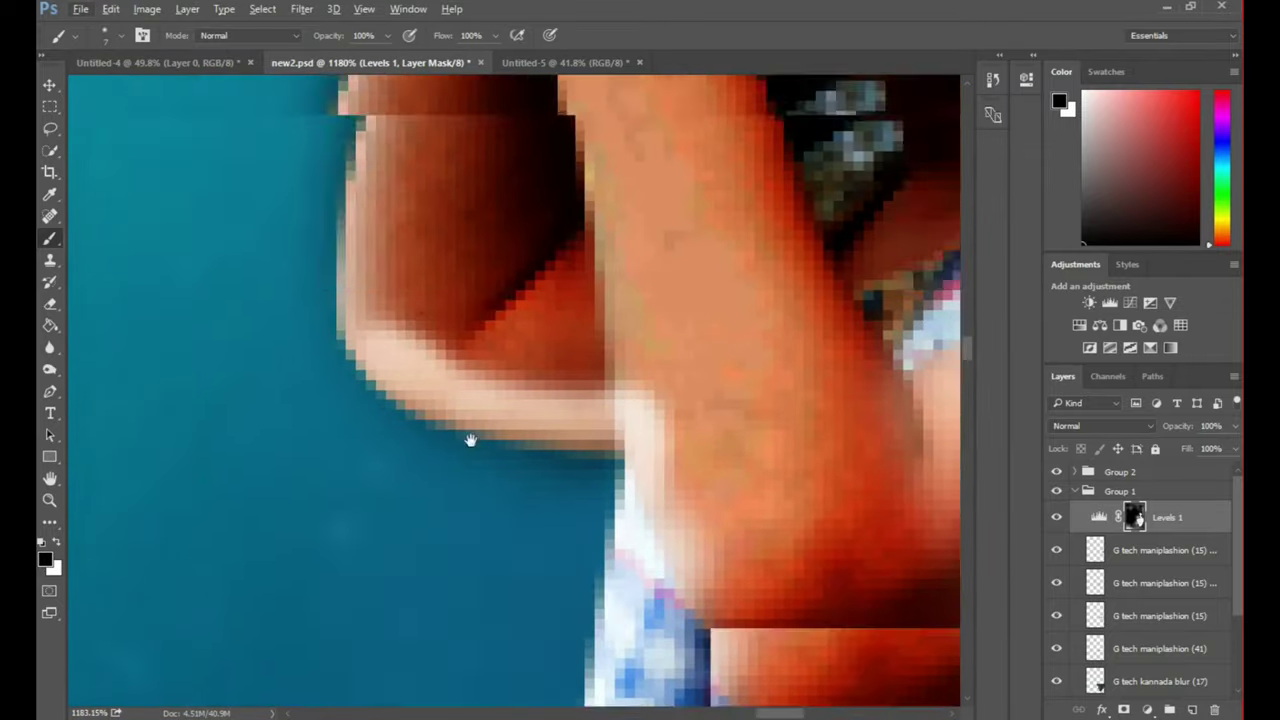
{"action": "scroll", "coordinate": [440, 250], "scroll_direction": "up", "scroll_amount": 1}
{"action": "scroll", "coordinate": [430, 220], "scroll_direction": "up", "scroll_amount": 3}
{"action": "scroll", "coordinate": [415, 270], "scroll_direction": "up", "scroll_amount": 2}
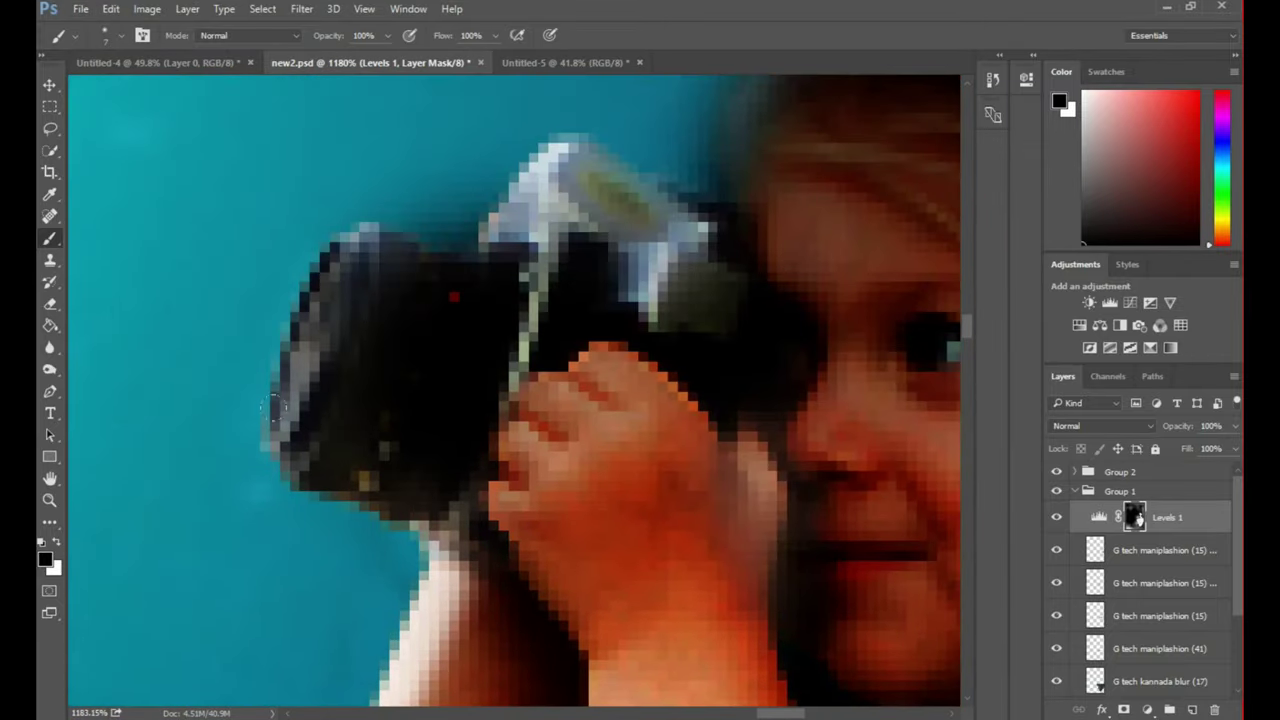
{"action": "mouse_move", "coordinate": [408, 297]}
{"action": "left_mouse_down"}
{"action": "mouse_move", "coordinate": [524, 255]}
{"action": "mouse_move", "coordinate": [680, 450]}
{"action": "left_mouse_up"}
- Brighten around the camera and face, and along the top and side of the hair
{"action": "scroll", "coordinate": [610, 150], "scroll_direction": "up", "scroll_amount": 2}
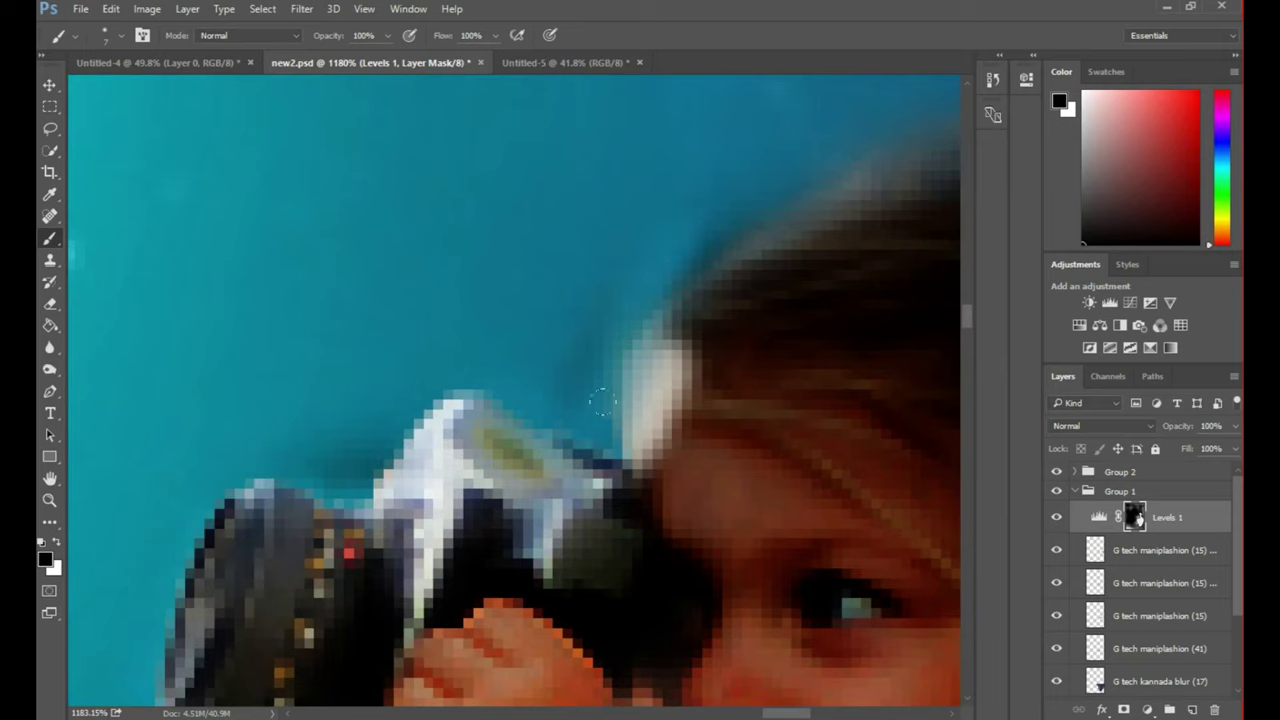
{"action": "mouse_move", "coordinate": [700, 230]}
{"action": "left_mouse_down"}
{"action": "mouse_move", "coordinate": [600, 450]}
{"action": "mouse_move", "coordinate": [820, 400]}
{"action": "left_mouse_up"}
{"action": "scroll", "coordinate": [760, 300], "scroll_direction": "up", "scroll_amount": 2}
{"action": "left_click_drag", "start_coordinate": [480, 300], "coordinate": [648, 247]}
{"action": "scroll", "coordinate": [649, 247], "scroll_direction": "right", "scroll_amount": 3}
{"action": "scroll", "coordinate": [649, 247], "scroll_direction": "down", "scroll_amount": 2}
{"action": "mouse_move", "coordinate": [450, 230]}
{"action": "left_mouse_down"}
{"action": "mouse_move", "coordinate": [543, 371]}
{"action": "mouse_move", "coordinate": [400, 200]}
{"action": "mouse_move", "coordinate": [506, 477]}
{"action": "left_mouse_up"}
{"action": "scroll", "coordinate": [560, 440], "scroll_direction": "down", "scroll_amount": 2}
{"action": "left_click_drag", "start_coordinate": [636, 403], "coordinate": [302, 210]}
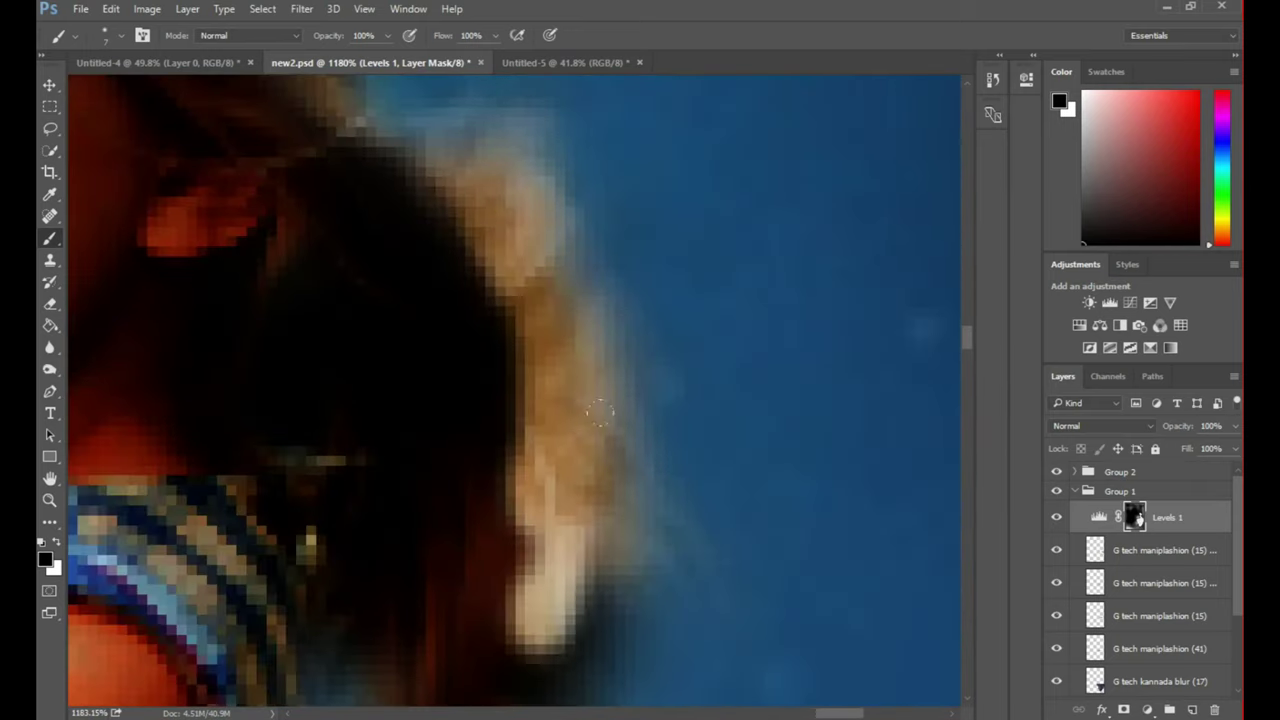
{"action": "scroll", "coordinate": [302, 210], "scroll_direction": "down", "scroll_amount": 5}
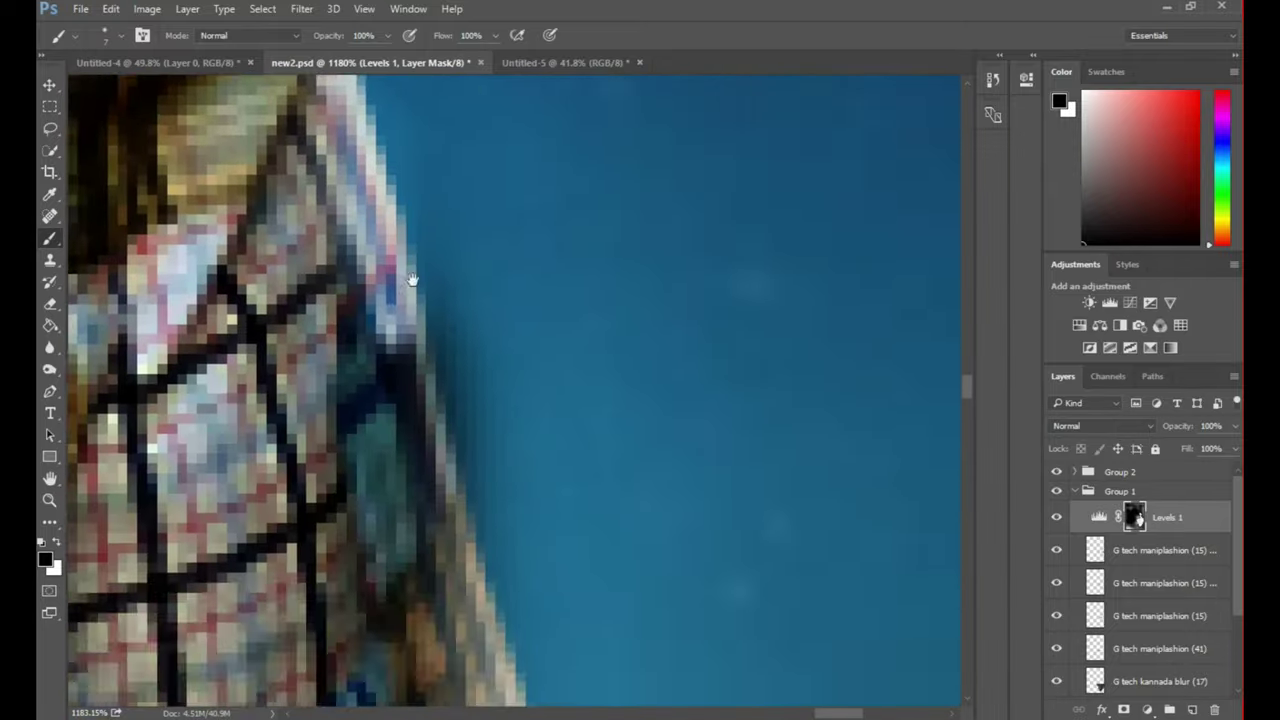
{"action": "scroll", "coordinate": [300, 300], "scroll_direction": "up", "scroll_amount": 3}
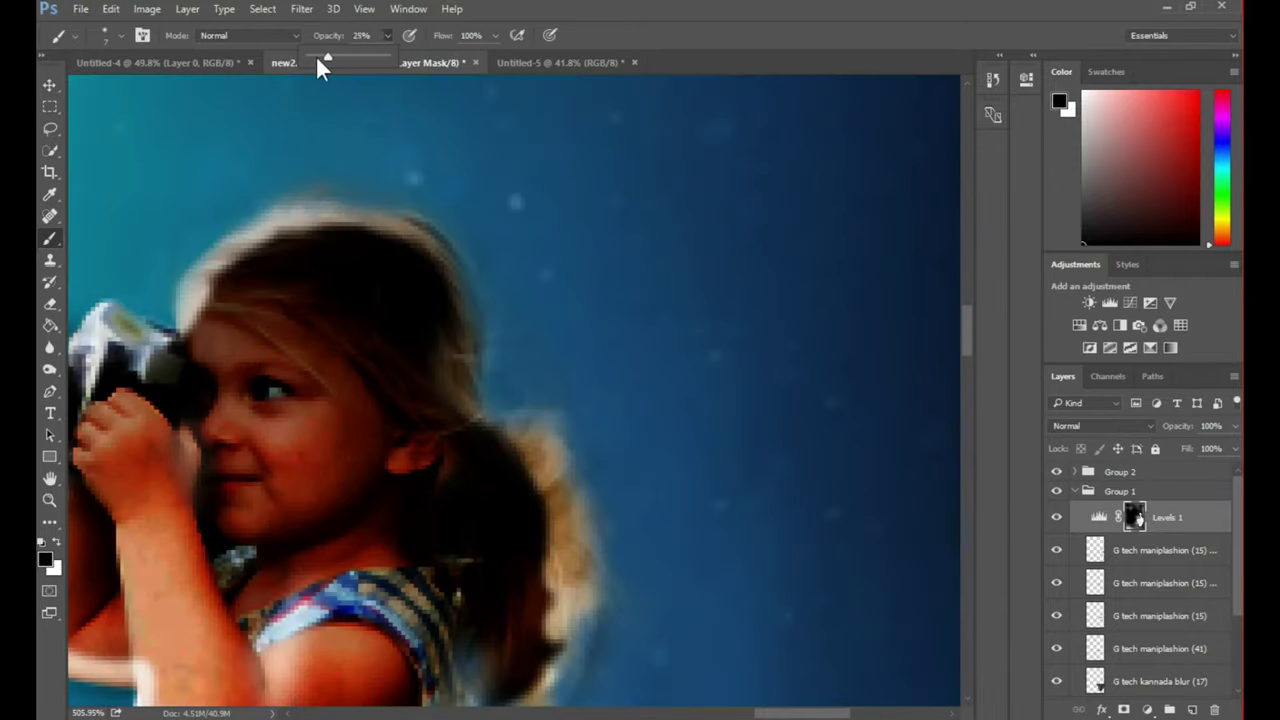
- At 25% brush flow, brighten the edges of the girl's face, hair, arm and hand
{"action": "left_click", "coordinate": [440, 60]}
{"action": "left_click_drag", "start_coordinate": [386, 370], "coordinate": [290, 320]}
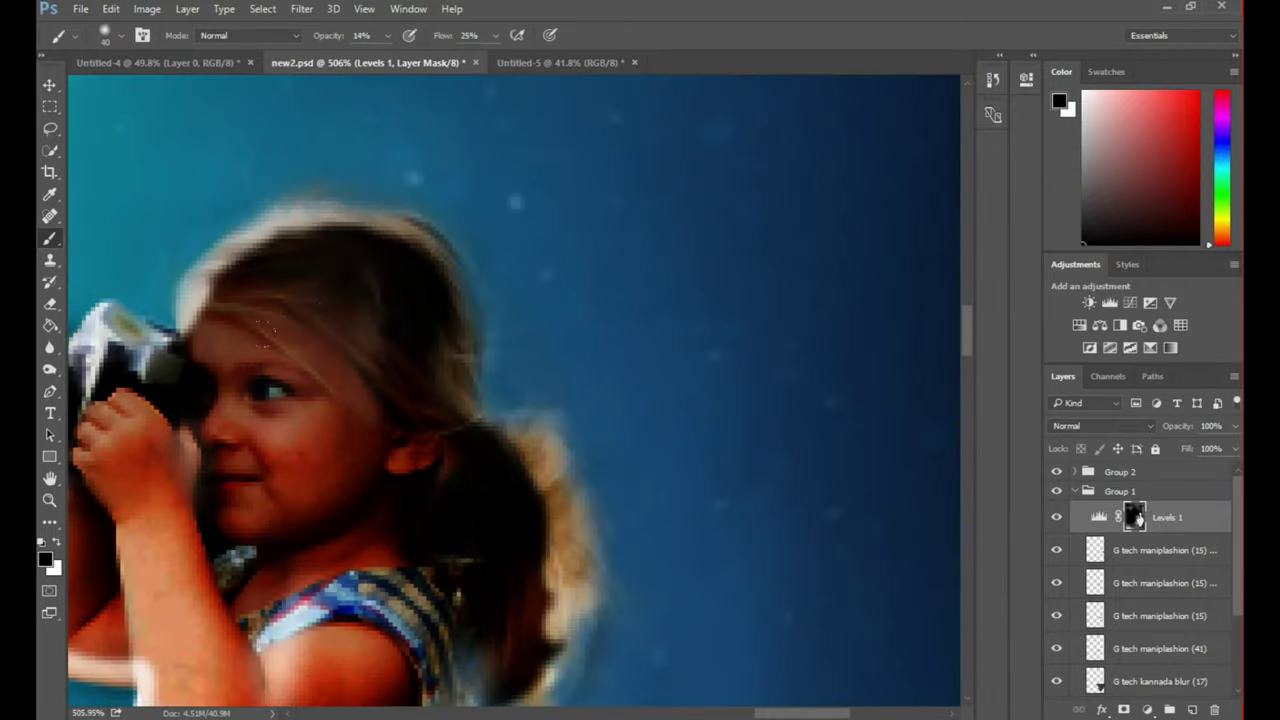
{"action": "left_click_drag", "start_coordinate": [280, 380], "coordinate": [350, 530]}
{"action": "left_click_drag", "start_coordinate": [300, 250], "coordinate": [380, 520]}
{"action": "left_click_drag", "start_coordinate": [300, 400], "coordinate": [425, 140]}
{"action": "mouse_move", "coordinate": [300, 190]}
{"action": "left_mouse_down"}
{"action": "mouse_move", "coordinate": [200, 280]}
{"action": "mouse_move", "coordinate": [190, 380]}
{"action": "left_mouse_up"}
{"action": "scroll", "coordinate": [250, 330], "scroll_direction": "down", "scroll_amount": 3}
{"action": "scroll", "coordinate": [268, 335], "scroll_direction": "up", "scroll_amount": 4}
- With a size 5 brush, touch up the fringe along the arm and elbow, then zoom out
{"action": "right_click", "coordinate": [349, 398]}
{"action": "left_click_drag", "start_coordinate": [395, 423], "coordinate": [362, 423]}
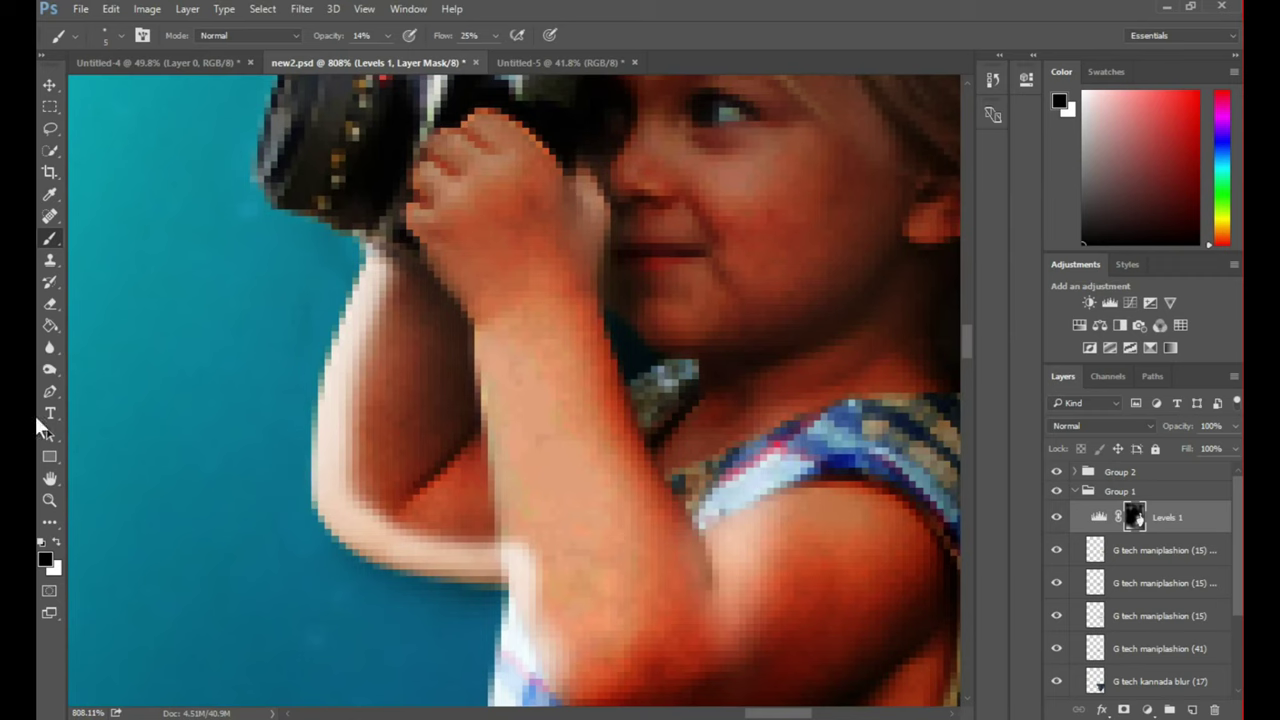
{"action": "scroll", "coordinate": [336, 425], "scroll_direction": "up", "scroll_amount": 3}
{"action": "mouse_move", "coordinate": [358, 288]}
{"action": "left_mouse_down"}
{"action": "mouse_move", "coordinate": [345, 500]}
{"action": "mouse_move", "coordinate": [390, 680]}
{"action": "left_mouse_up"}
{"action": "scroll", "coordinate": [390, 600], "scroll_direction": "down", "scroll_amount": 2}
{"action": "left_click_drag", "start_coordinate": [430, 480], "coordinate": [542, 522]}
{"action": "scroll", "coordinate": [542, 522], "scroll_direction": "down", "scroll_amount": 3}
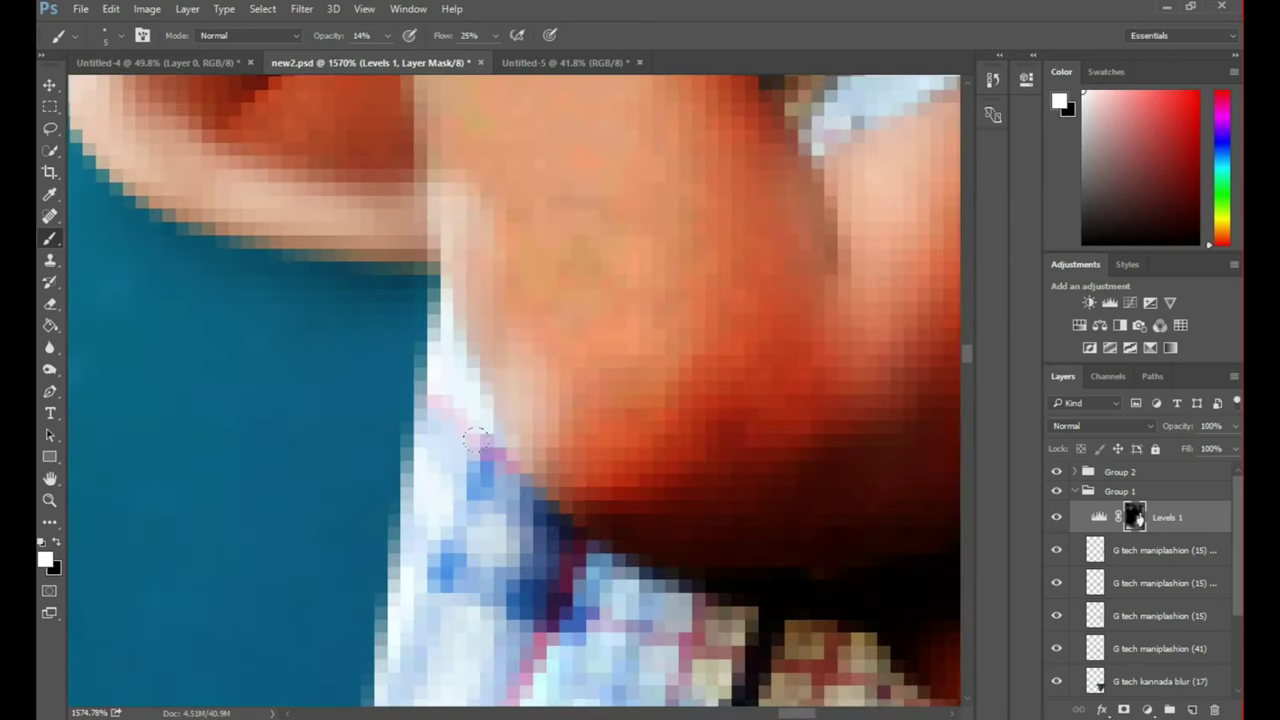
{"action": "scroll", "coordinate": [560, 520], "scroll_direction": "down", "scroll_amount": 4}
{"action": "scroll", "coordinate": [600, 515], "scroll_direction": "down", "scroll_amount": 4}
{"action": "scroll", "coordinate": [661, 513], "scroll_direction": "down", "scroll_amount": 2}
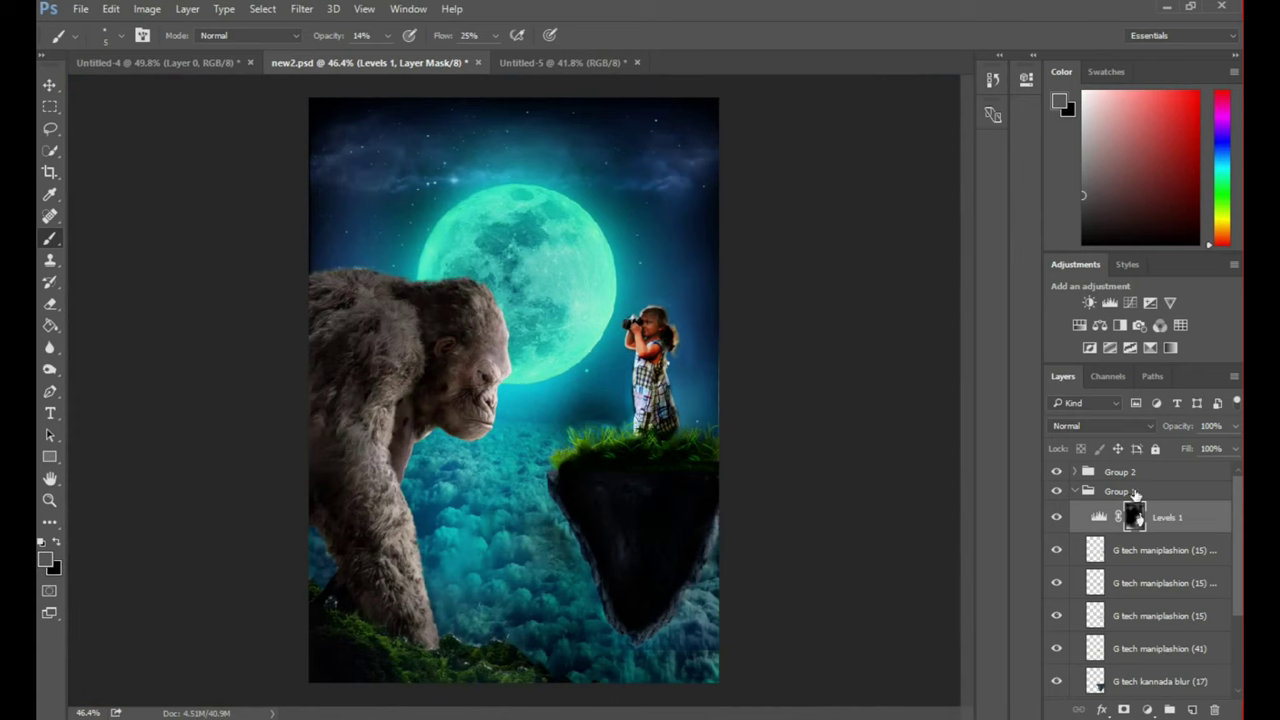
- Collapse Group 1 and add a Levels adjustment layer at the top of Group 2
{"action": "left_click", "coordinate": [1135, 491]}
{"action": "left_click", "coordinate": [1075, 490]}
{"action": "left_click", "coordinate": [1056, 471]}
{"action": "left_click", "coordinate": [1160, 497]}
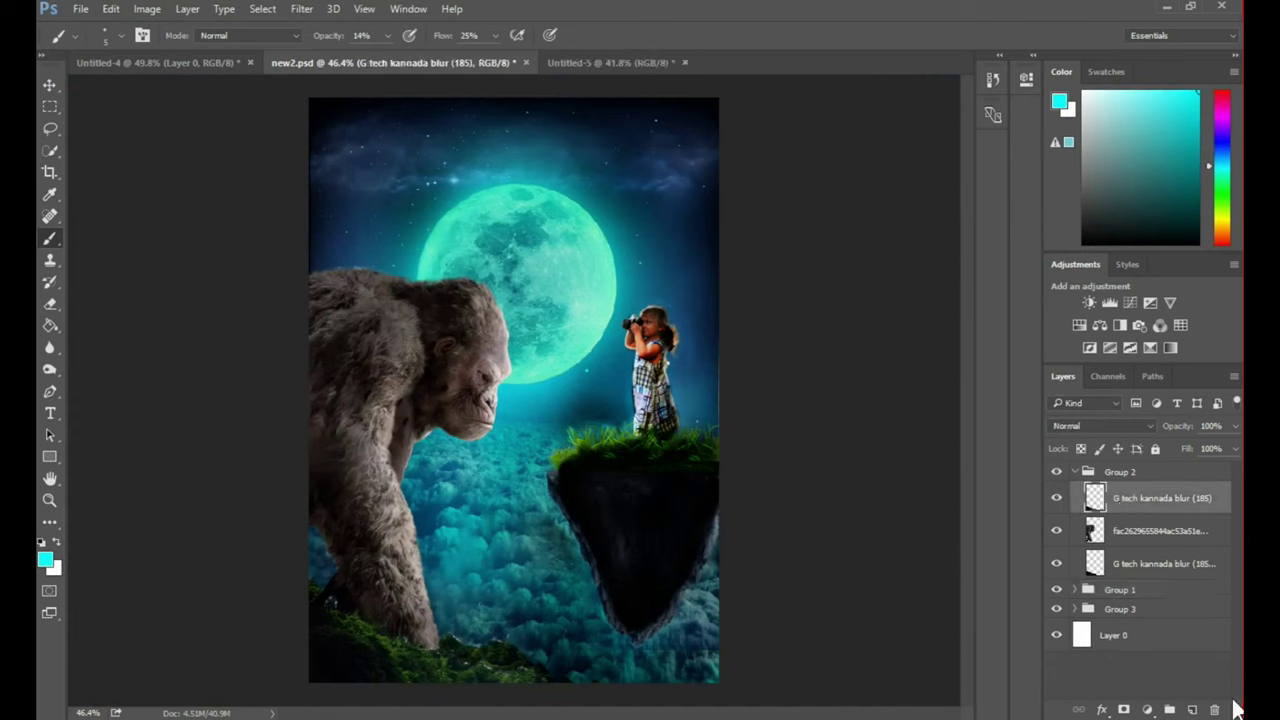
{"action": "left_click", "coordinate": [1148, 709]}
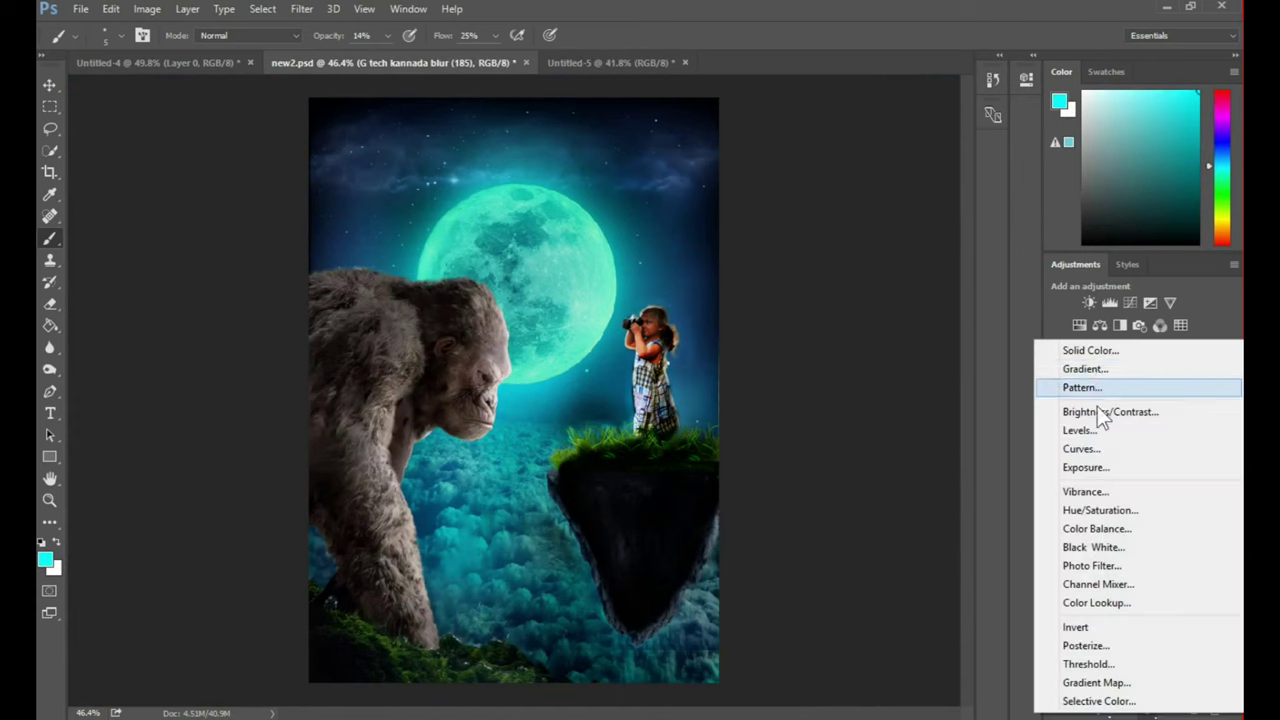
{"action": "left_click", "coordinate": [1090, 430]}
- Darken the midtones, then mask brightness back onto the sky, moon, island, clouds, grass and gorilla
{"action": "left_click_drag", "start_coordinate": [917, 246], "coordinate": [943, 247]}
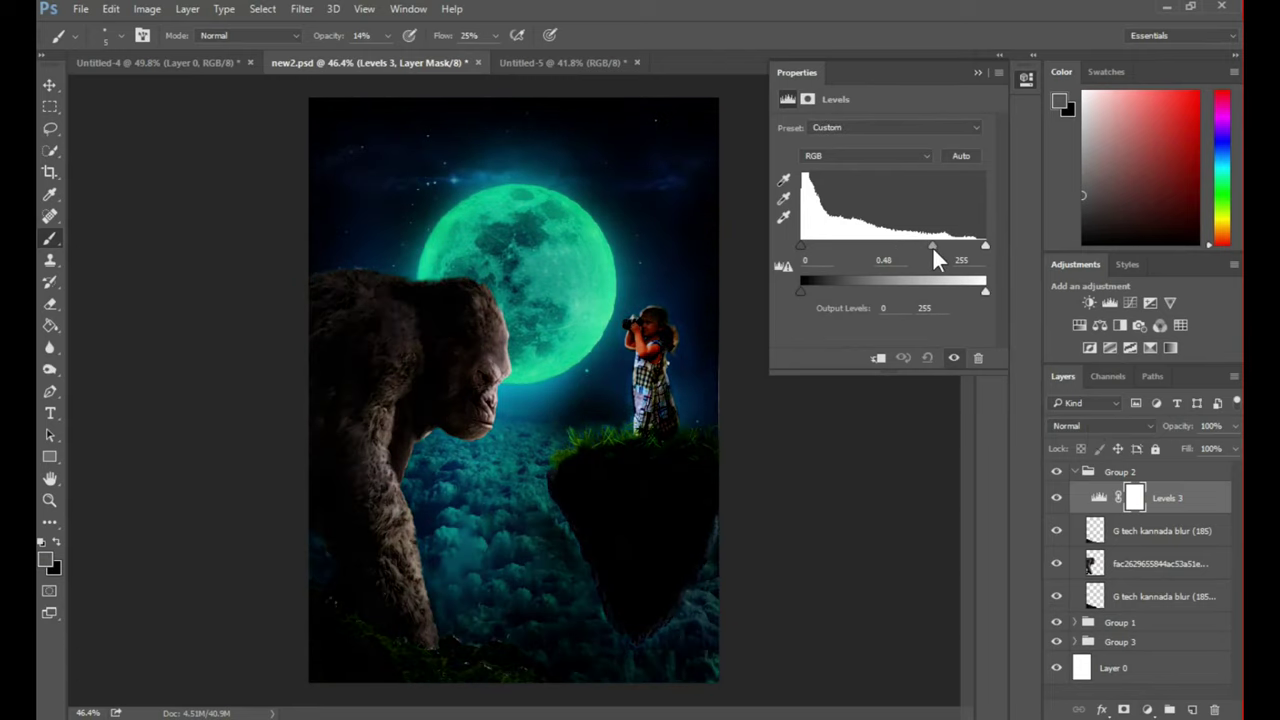
{"action": "left_click", "coordinate": [977, 74]}
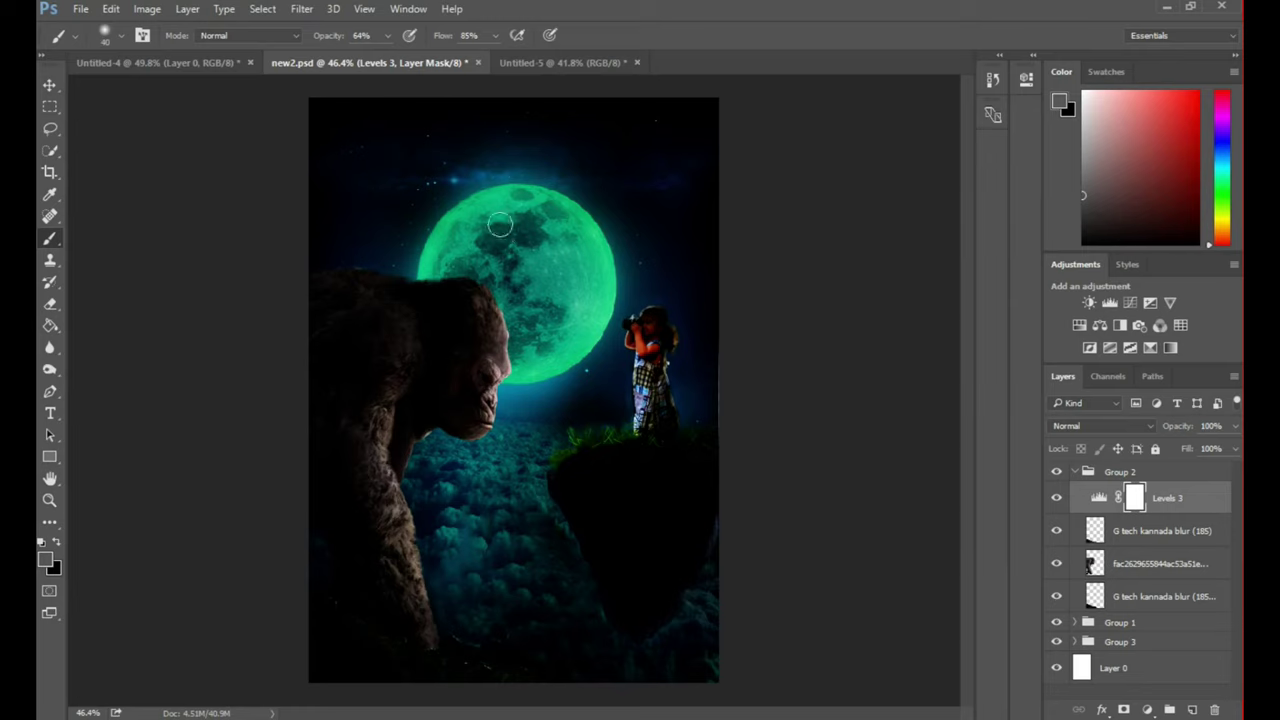
{"action": "mouse_move", "coordinate": [420, 170]}
{"action": "left_mouse_down"}
{"action": "mouse_move", "coordinate": [690, 180]}
{"action": "mouse_move", "coordinate": [680, 330]}
{"action": "mouse_move", "coordinate": [600, 570]}
{"action": "left_mouse_up"}
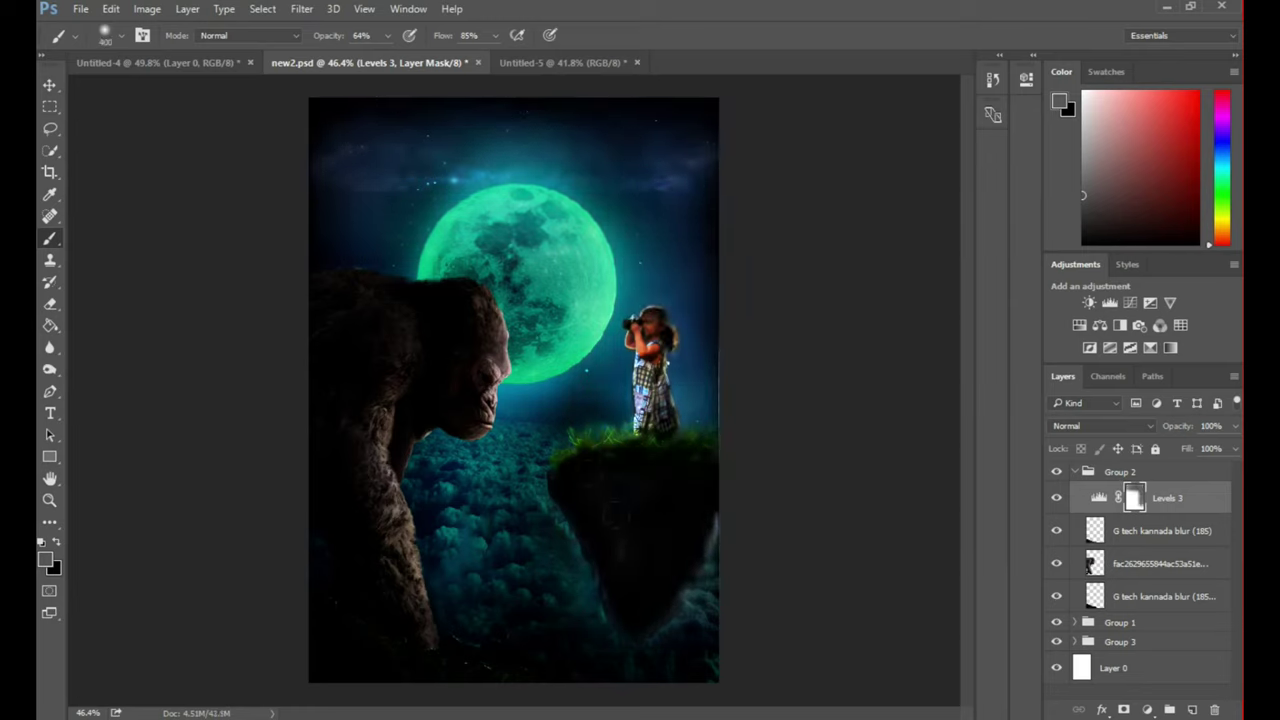
{"action": "mouse_move", "coordinate": [516, 500]}
{"action": "left_mouse_down"}
{"action": "mouse_move", "coordinate": [505, 520]}
{"action": "mouse_move", "coordinate": [531, 645]}
{"action": "mouse_move", "coordinate": [683, 649]}
{"action": "left_mouse_up"}
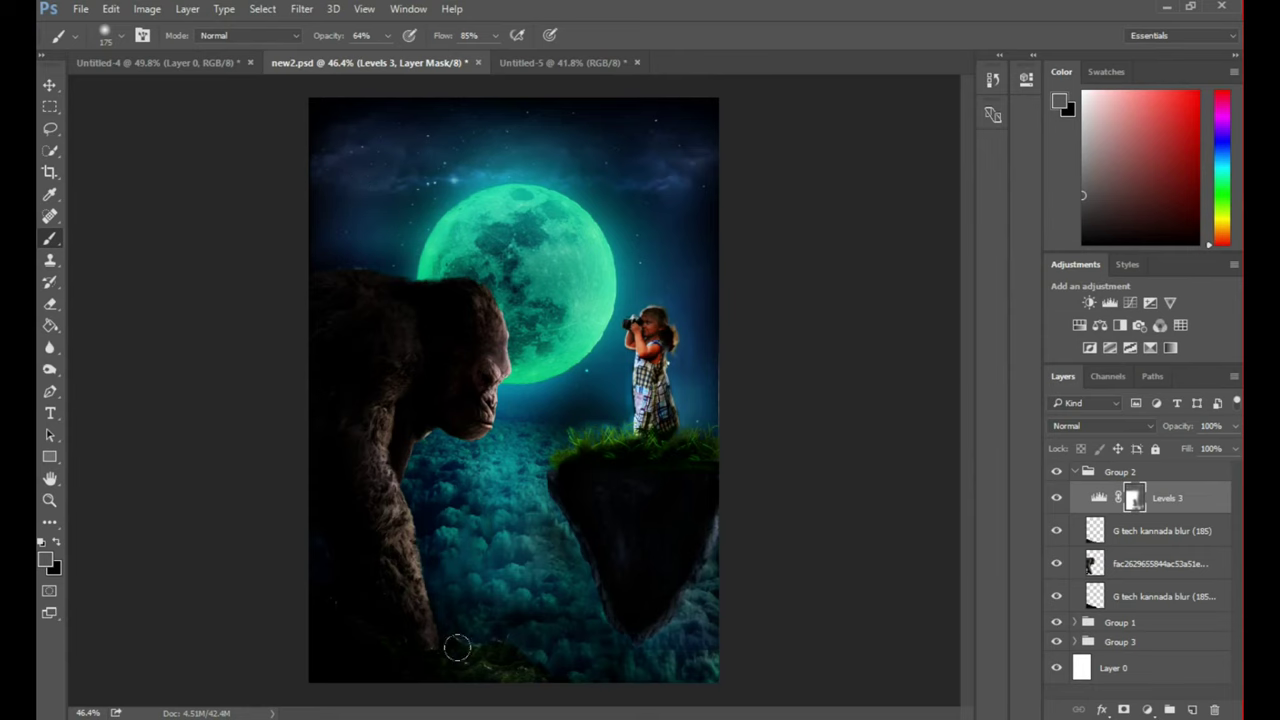
{"action": "left_click_drag", "start_coordinate": [368, 647], "coordinate": [515, 655]}
{"action": "left_click_drag", "start_coordinate": [317, 420], "coordinate": [371, 423]}
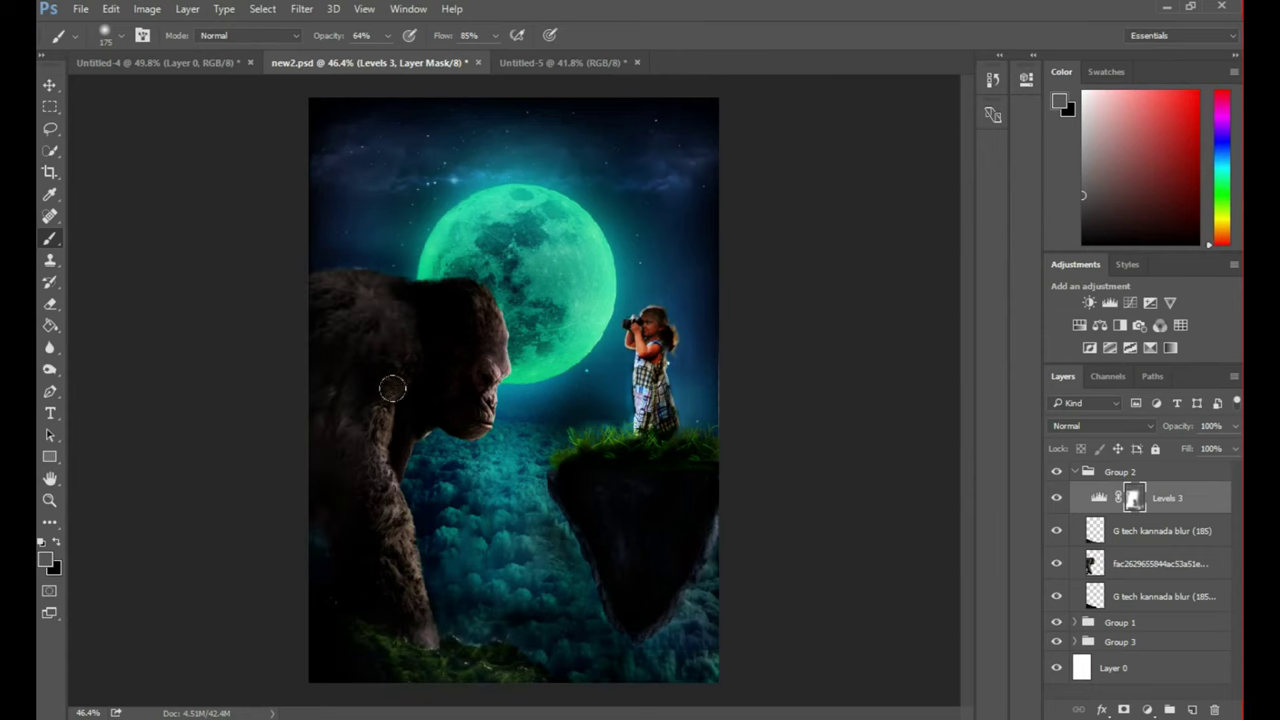
- Paint brighter fur onto the gorilla's back, swapping between black and white
{"action": "scroll", "coordinate": [355, 430], "scroll_direction": "up", "scroll_amount": 3}
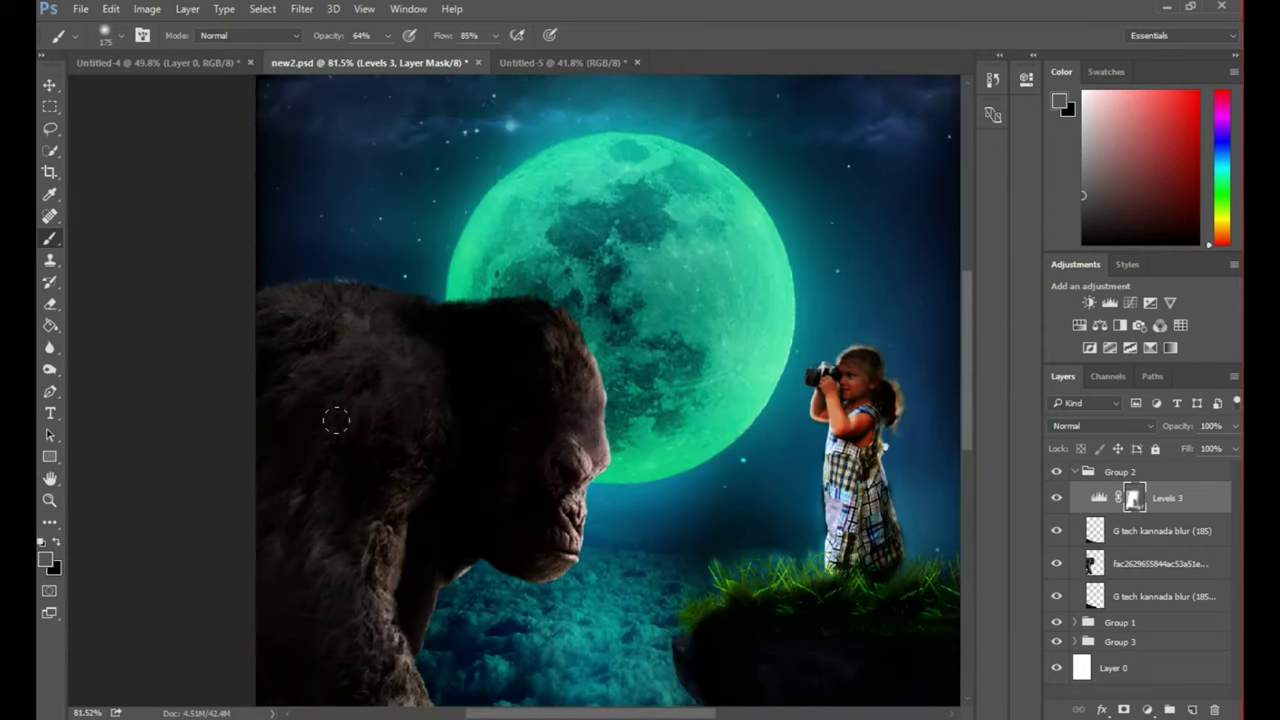
{"action": "scroll", "coordinate": [337, 417], "scroll_direction": "down", "scroll_amount": 1}
{"action": "left_click", "coordinate": [57, 541]}
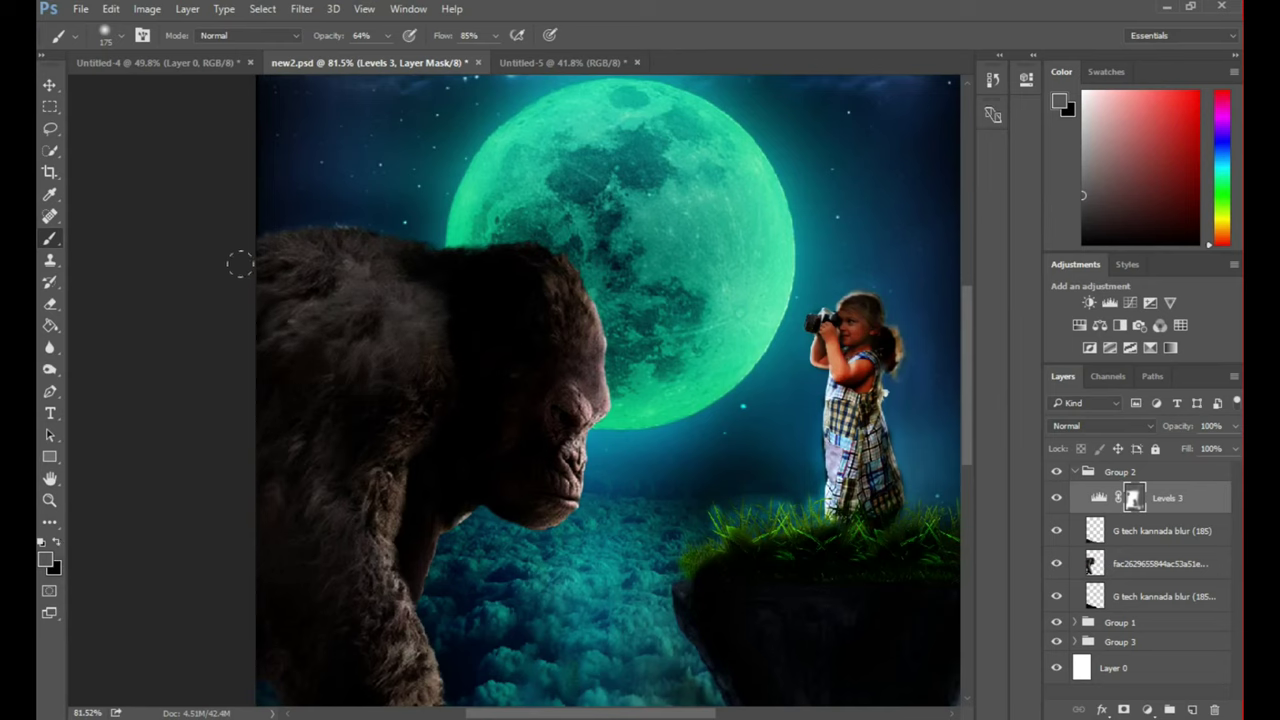
{"action": "left_click_drag", "start_coordinate": [237, 257], "coordinate": [520, 260]}
{"action": "key", "text": "x"}
{"action": "left_click_drag", "start_coordinate": [330, 600], "coordinate": [262, 327]}
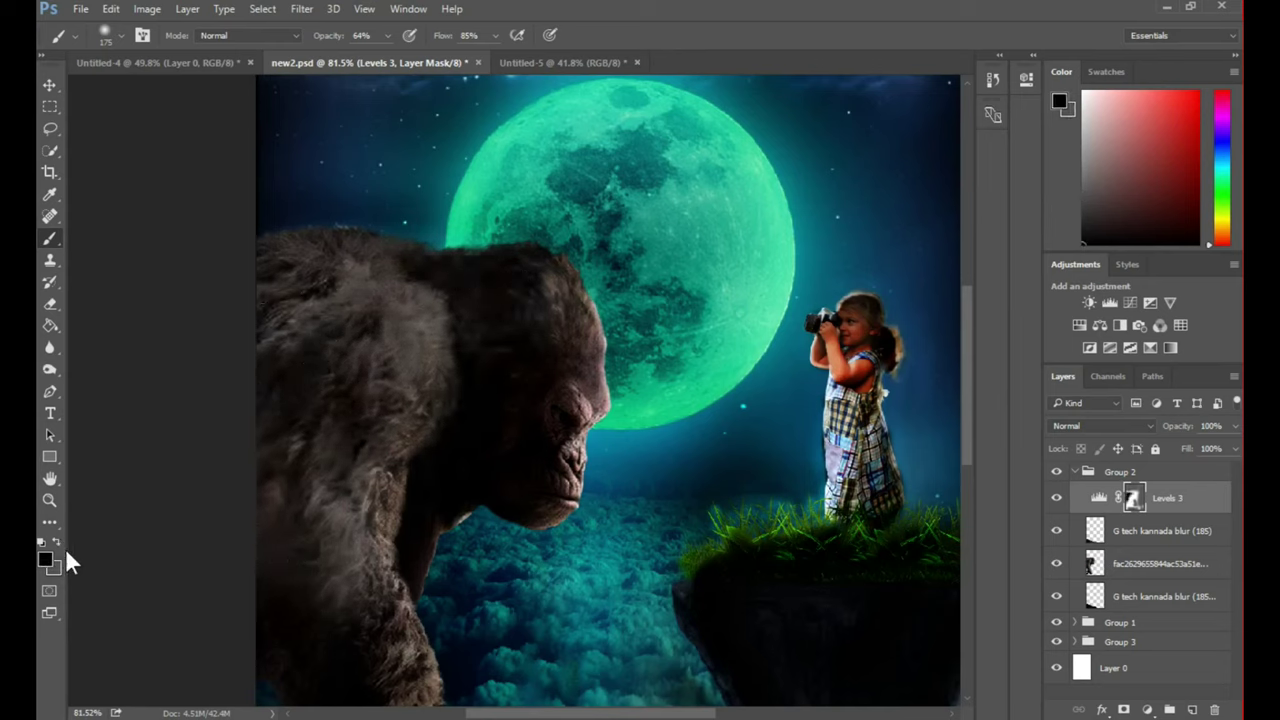
- Set white as the painting colour and brighten more fur on the gorilla's body and arm
{"action": "left_click", "coordinate": [52, 569]}
{"action": "left_click", "coordinate": [962, 168]}
{"action": "mouse_move", "coordinate": [300, 420]}
{"action": "left_mouse_down"}
{"action": "mouse_move", "coordinate": [320, 345]}
{"action": "mouse_move", "coordinate": [340, 500]}
{"action": "left_mouse_up"}
{"action": "mouse_move", "coordinate": [350, 470]}
{"action": "left_mouse_down"}
{"action": "mouse_move", "coordinate": [420, 331]}
{"action": "mouse_move", "coordinate": [474, 597]}
{"action": "left_mouse_up"}
{"action": "left_click_drag", "start_coordinate": [397, 523], "coordinate": [462, 333]}
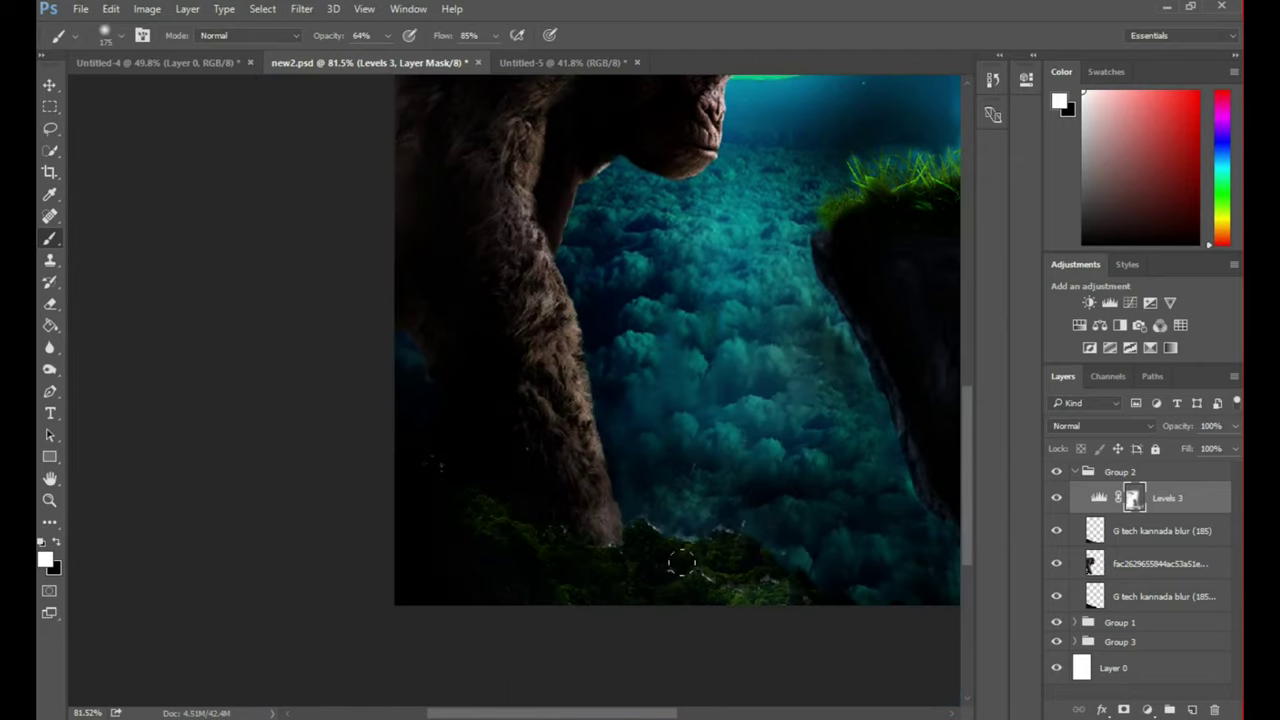
{"action": "left_click_drag", "start_coordinate": [441, 425], "coordinate": [608, 580]}
{"action": "scroll", "coordinate": [608, 580], "scroll_direction": "down", "scroll_amount": 3}
{"action": "scroll", "coordinate": [514, 306], "scroll_direction": "up", "scroll_amount": 2}
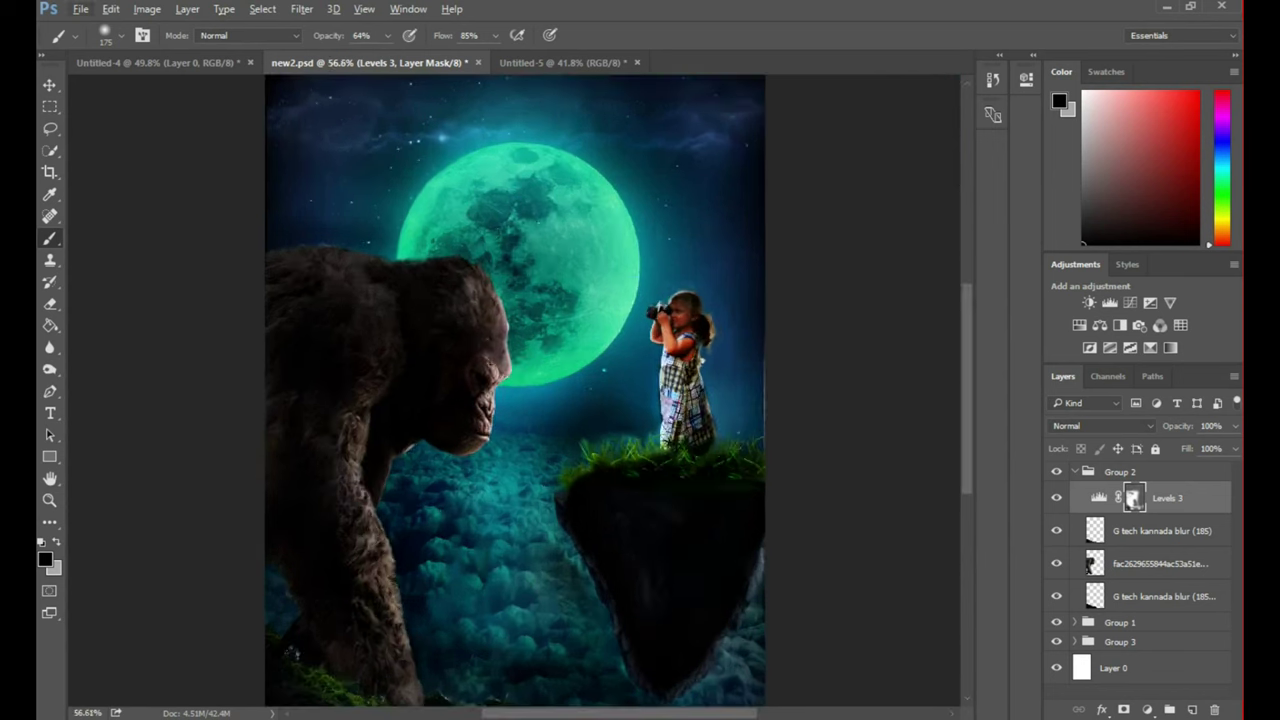
- Expand Group 3 and toggle the moon layer's visibility off and back on
{"action": "left_click", "coordinate": [1120, 641]}
{"action": "left_click", "coordinate": [1075, 641]}
{"action": "scroll", "coordinate": [1100, 620], "scroll_direction": "down", "scroll_amount": 3}
{"action": "left_click", "coordinate": [1057, 605]}
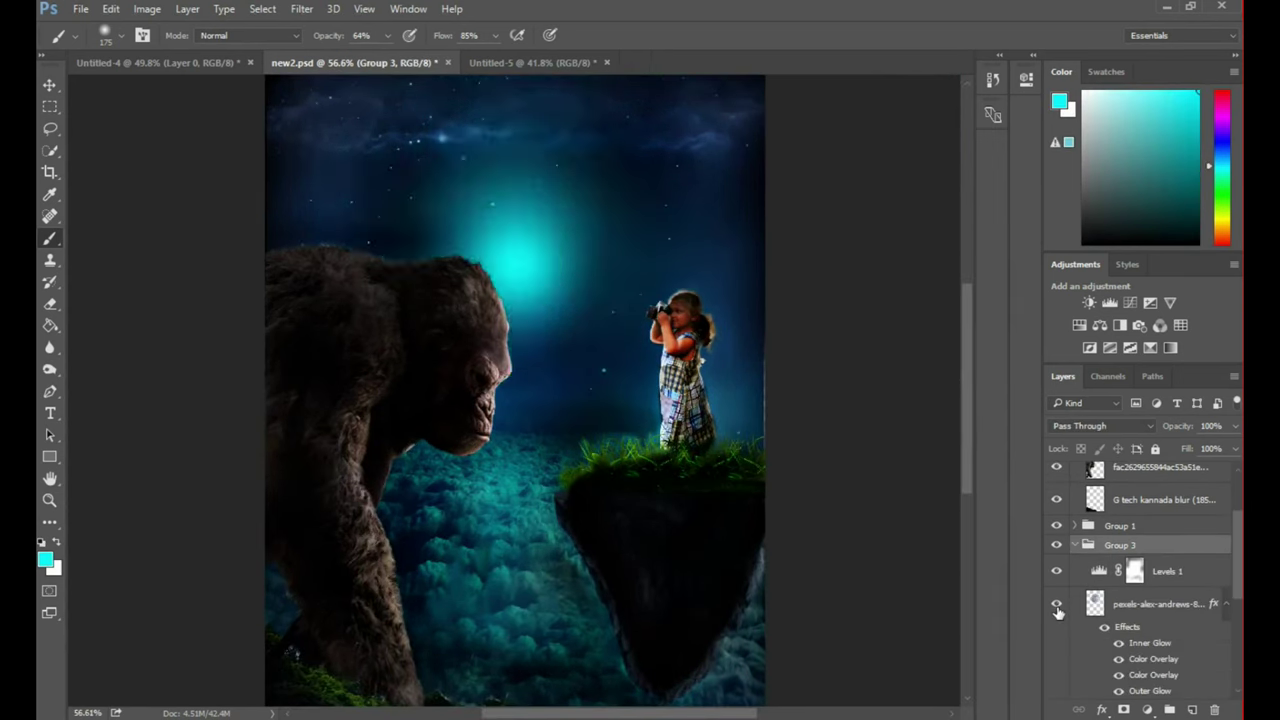
{"action": "scroll", "coordinate": [1120, 600], "scroll_direction": "down", "scroll_amount": 2}
{"action": "left_click", "coordinate": [1127, 678], "text": "ctrl"}
- With the Move tool, shift the moon layer up so its whole disc shows
{"action": "key", "text": "v"}
{"action": "mouse_move", "coordinate": [512, 207]}
{"action": "left_mouse_down"}
{"action": "mouse_move", "coordinate": [523, 149]}
{"action": "mouse_move", "coordinate": [537, 166]}
{"action": "mouse_move", "coordinate": [528, 243]}
{"action": "left_mouse_up"}
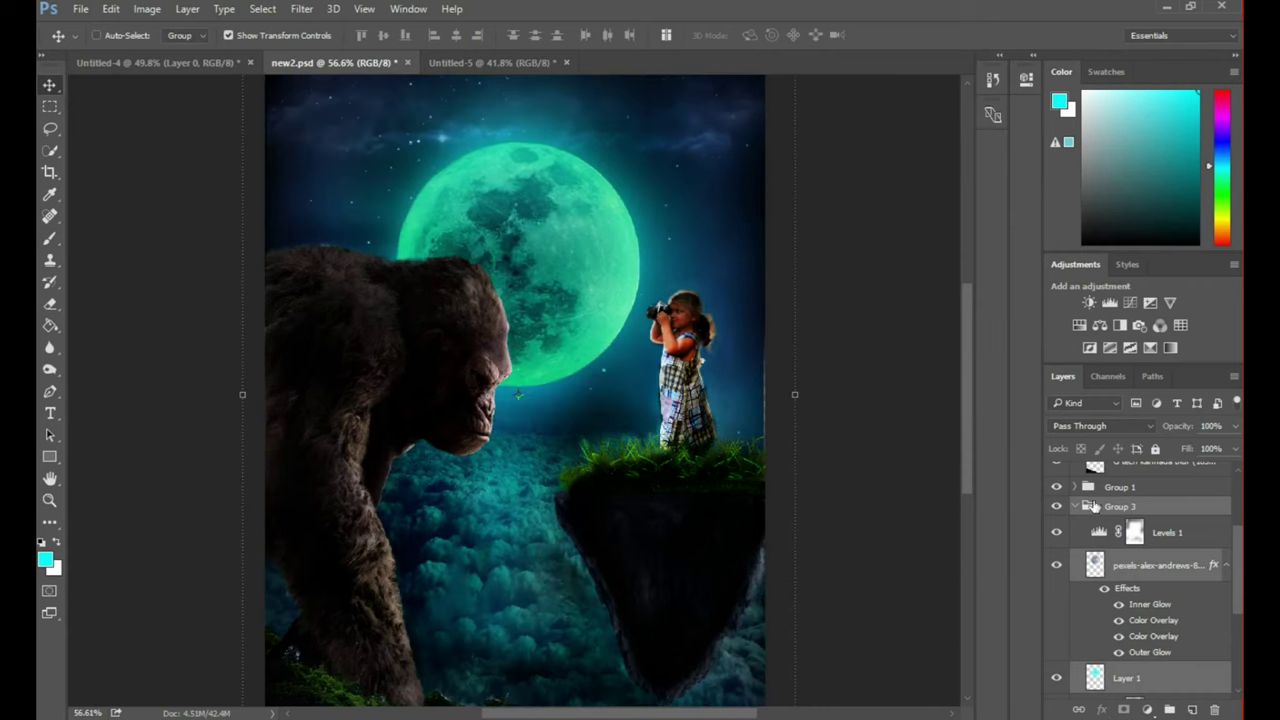
{"action": "left_click", "coordinate": [1093, 507], "text": "ctrl"}
{"action": "left_click_drag", "start_coordinate": [586, 277], "coordinate": [597, 212]}
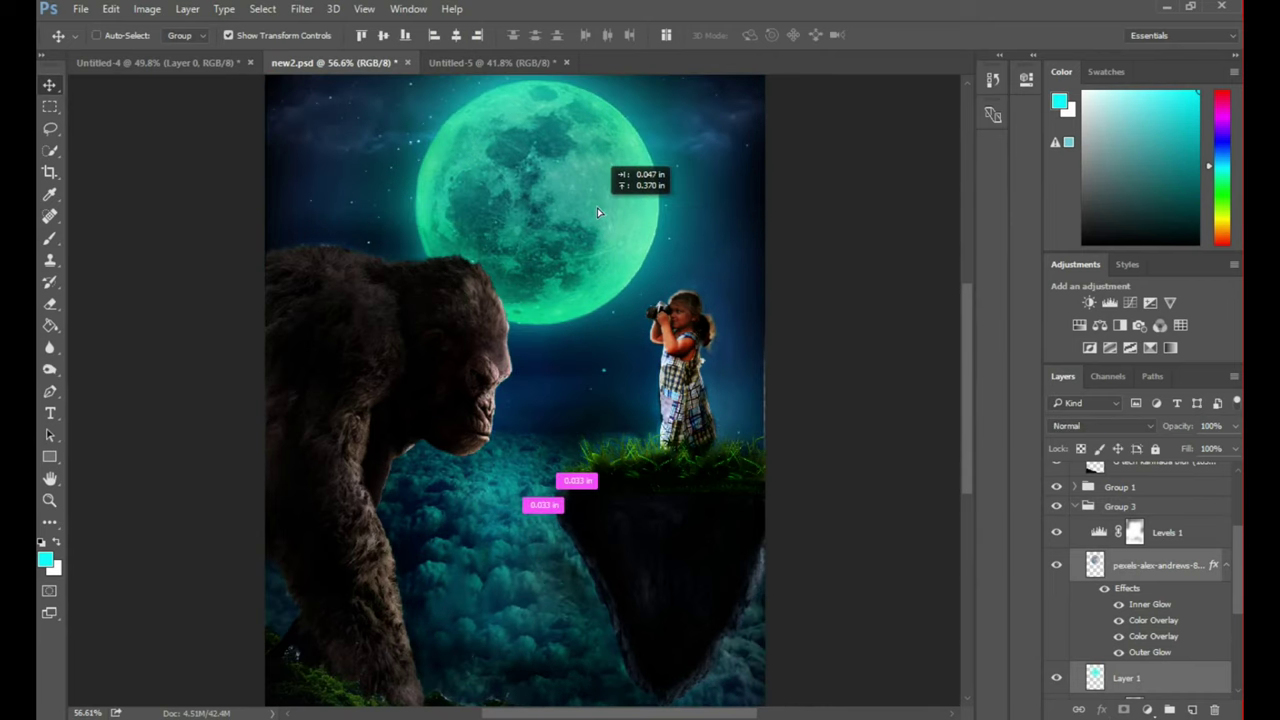
{"action": "left_click_drag", "start_coordinate": [597, 212], "coordinate": [563, 268]}
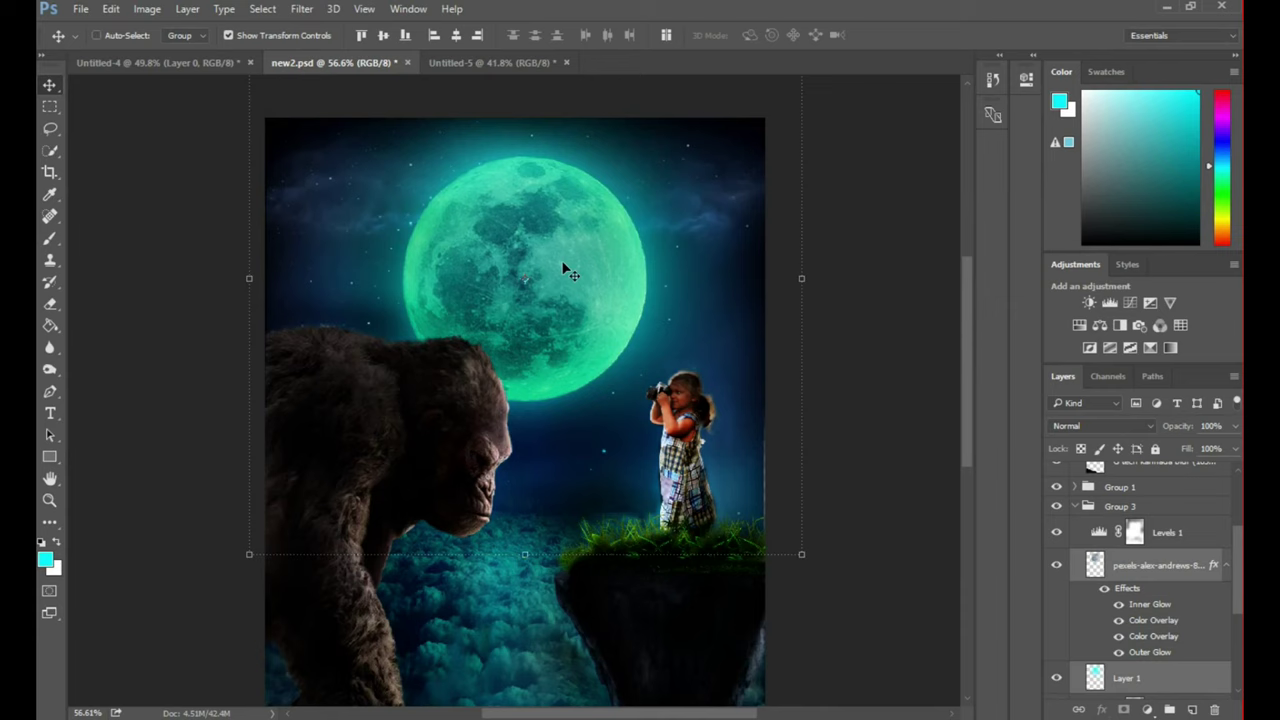
{"action": "scroll", "coordinate": [563, 268], "scroll_direction": "down", "scroll_amount": 2}
{"action": "scroll", "coordinate": [560, 275], "scroll_direction": "down", "scroll_amount": 2}
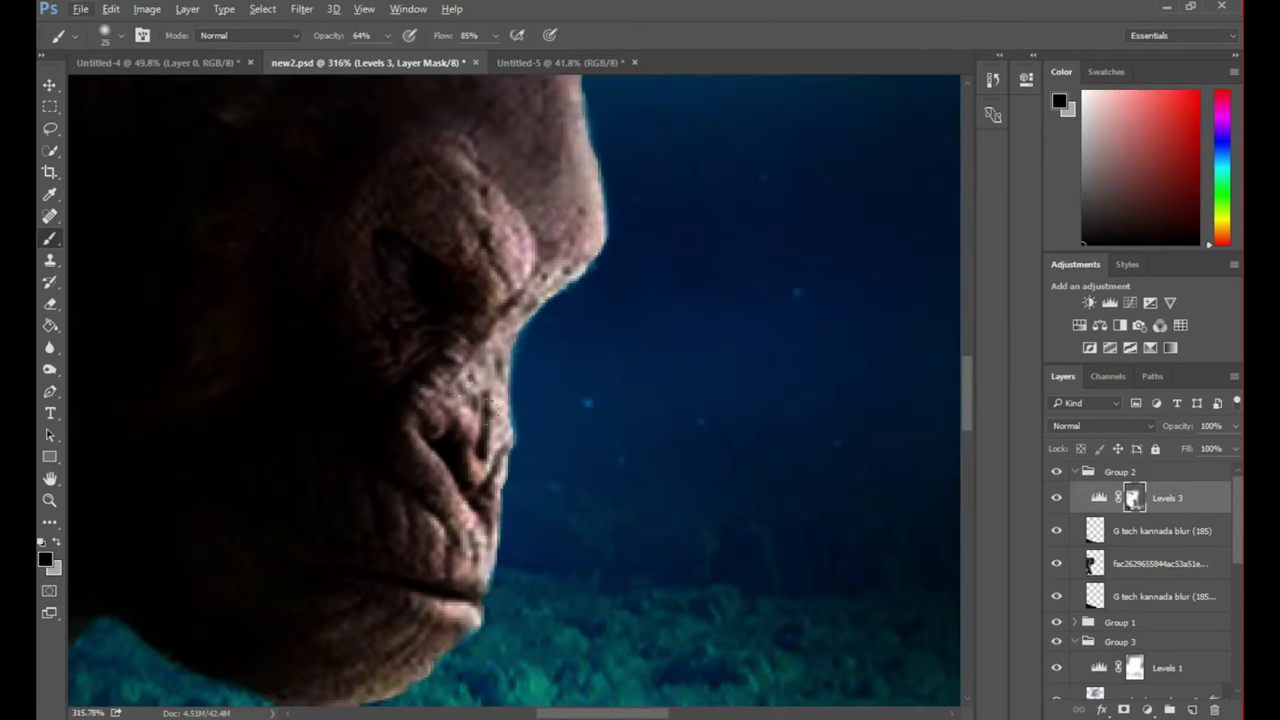
- Zoom to the gorilla's head and paint its Levels 3 mask hair edge at 41% opacity
{"action": "left_click_drag", "start_coordinate": [570, 200], "coordinate": [630, 400]}
{"action": "left_click_drag", "start_coordinate": [620, 195], "coordinate": [589, 344]}
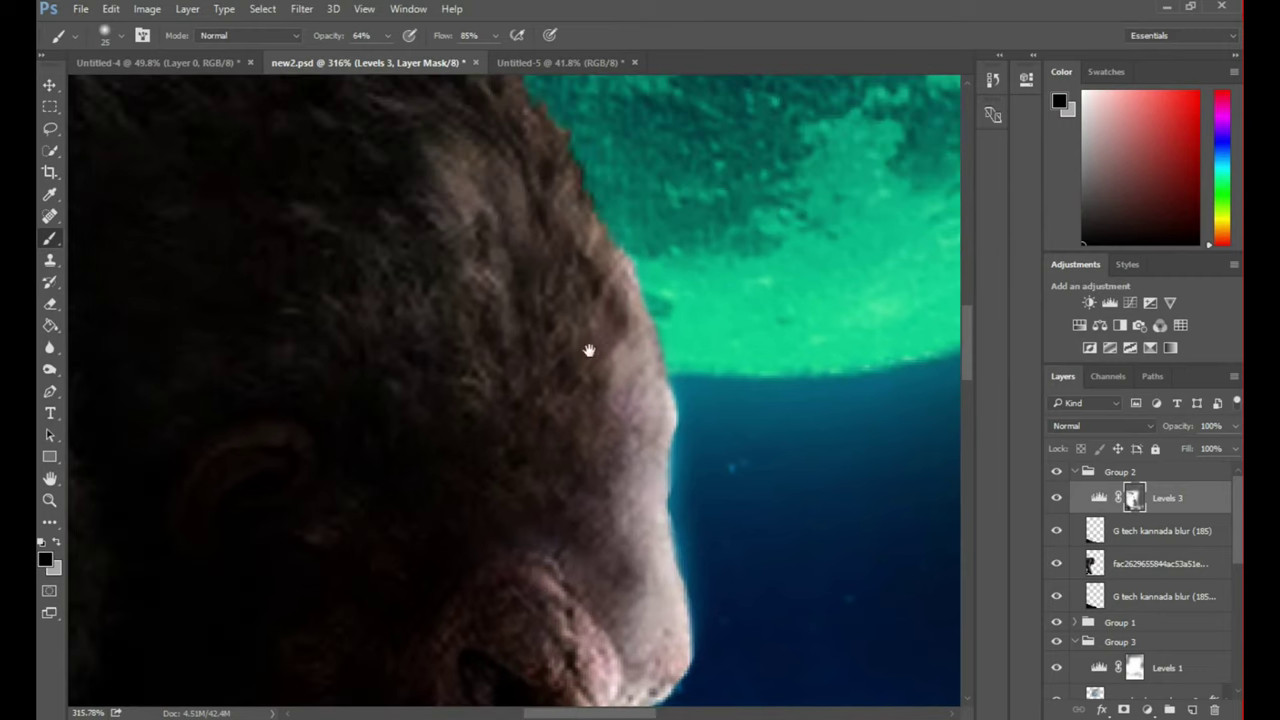
{"action": "key", "text": "4"}
{"action": "key", "text": "1"}
{"action": "mouse_move", "coordinate": [535, 80]}
{"action": "left_mouse_down"}
{"action": "mouse_move", "coordinate": [715, 425]}
{"action": "mouse_move", "coordinate": [367, 335]}
{"action": "left_mouse_up"}
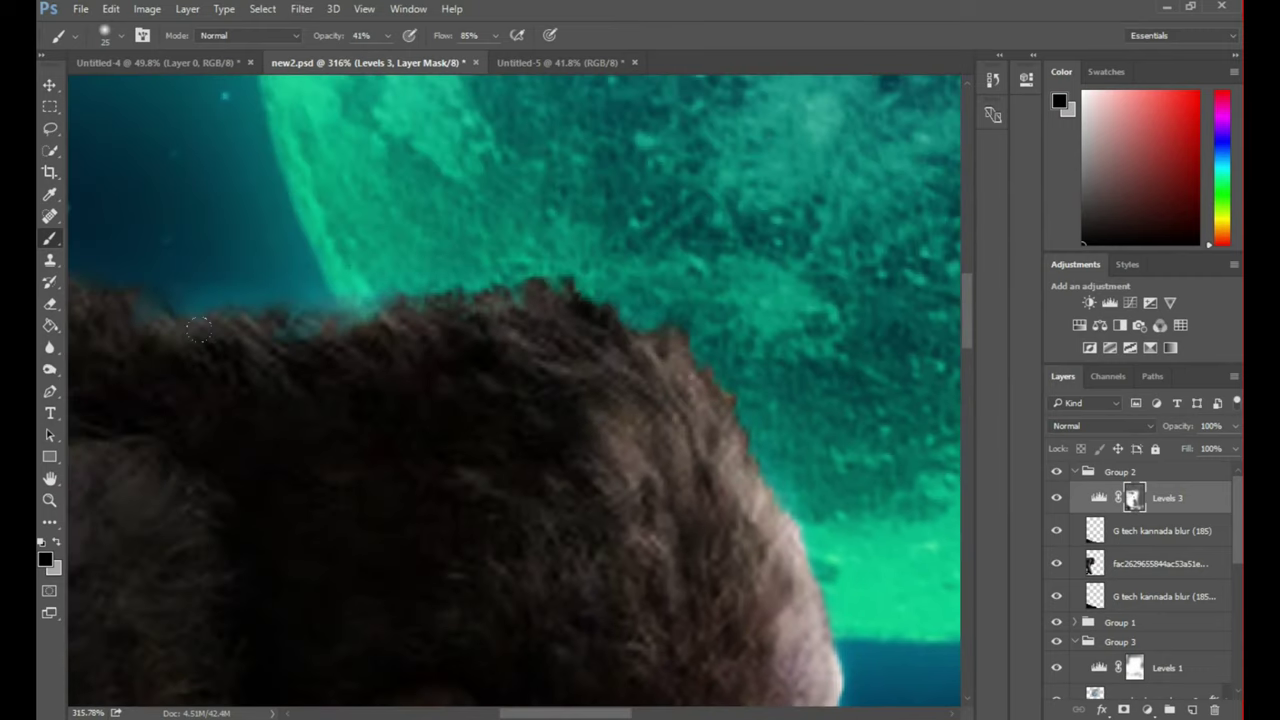
- Fit the whole composition in view and check the brush size settings
{"action": "scroll", "coordinate": [367, 335], "scroll_direction": "down", "scroll_amount": 3}
{"action": "key", "text": "ctrl+0"}
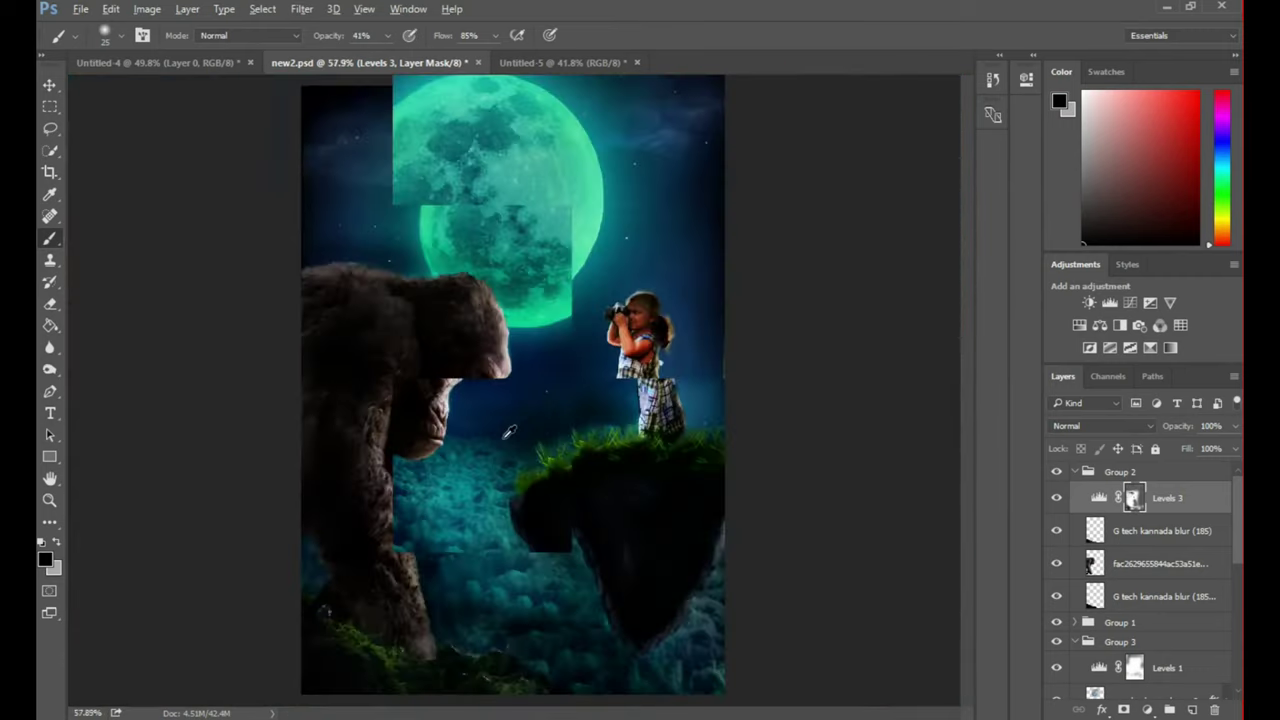
{"action": "scroll", "coordinate": [508, 432], "scroll_direction": "up", "scroll_amount": 5}
{"action": "scroll", "coordinate": [343, 351], "scroll_direction": "left", "scroll_amount": 5}
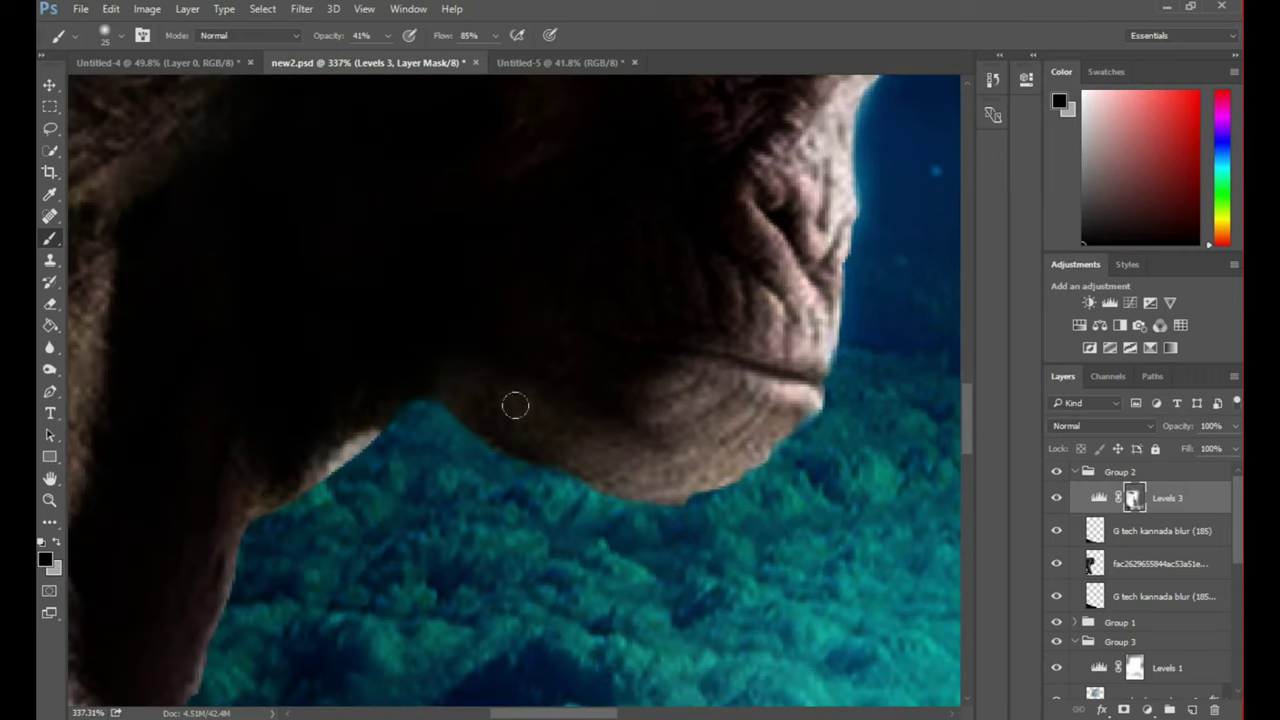
{"action": "scroll", "coordinate": [396, 357], "scroll_direction": "down", "scroll_amount": 2}
{"action": "scroll", "coordinate": [194, 566], "scroll_direction": "left", "scroll_amount": 5}
{"action": "right_click", "coordinate": [445, 415]}
{"action": "key", "text": "Escape"}
{"action": "right_click", "coordinate": [447, 418]}
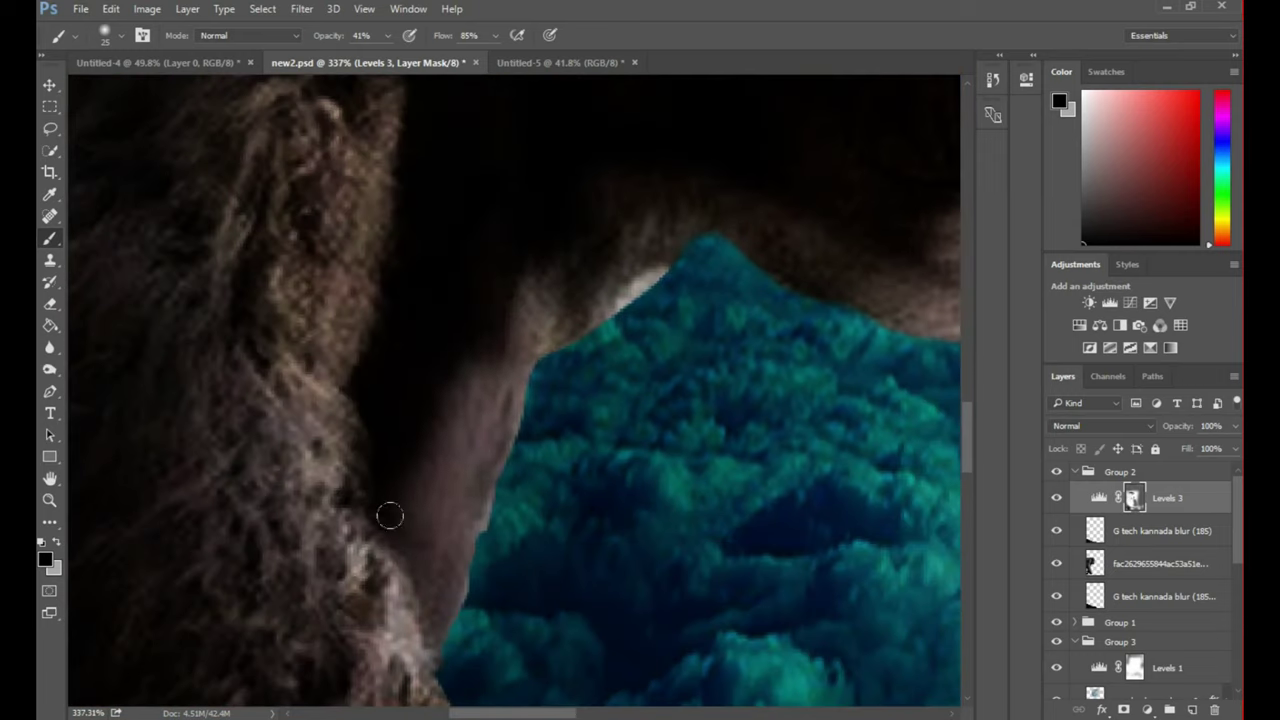
{"action": "key", "text": "Escape"}
- Pan around the gorilla's fur, jaw and treetop edges to inspect the mask
{"action": "scroll", "coordinate": [560, 370], "scroll_direction": "down", "scroll_amount": 2}
{"action": "scroll", "coordinate": [600, 390], "scroll_direction": "left", "scroll_amount": 3}
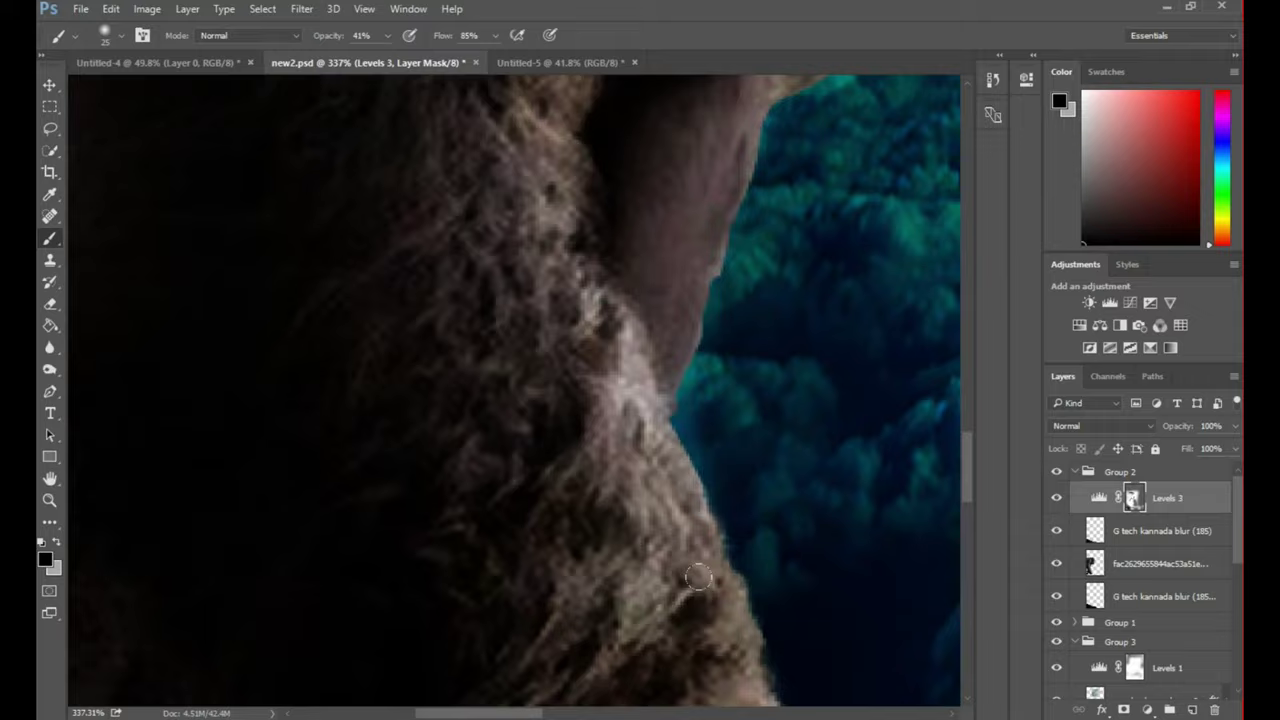
{"action": "scroll", "coordinate": [648, 405], "scroll_direction": "down", "scroll_amount": 2}
{"action": "scroll", "coordinate": [608, 491], "scroll_direction": "down", "scroll_amount": 2}
{"action": "scroll", "coordinate": [557, 286], "scroll_direction": "down", "scroll_amount": 2}
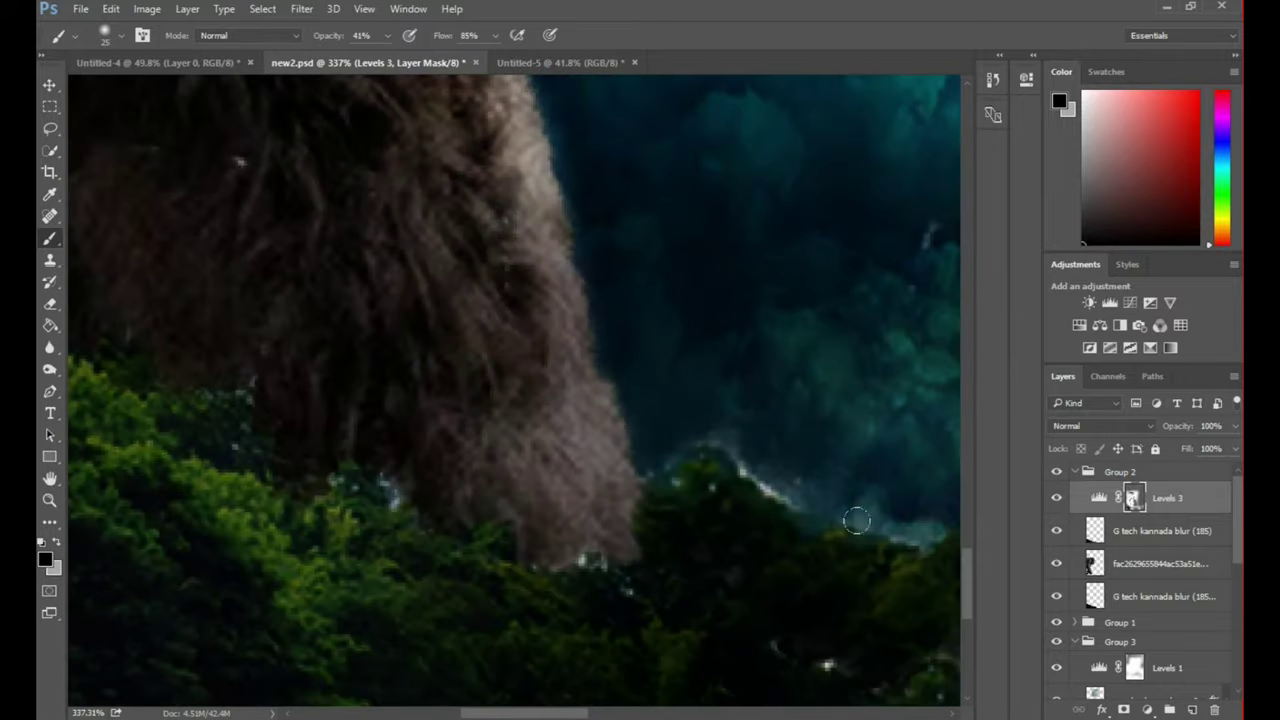
{"action": "scroll", "coordinate": [700, 480], "scroll_direction": "down", "scroll_amount": 2}
{"action": "scroll", "coordinate": [600, 430], "scroll_direction": "right", "scroll_amount": 3}
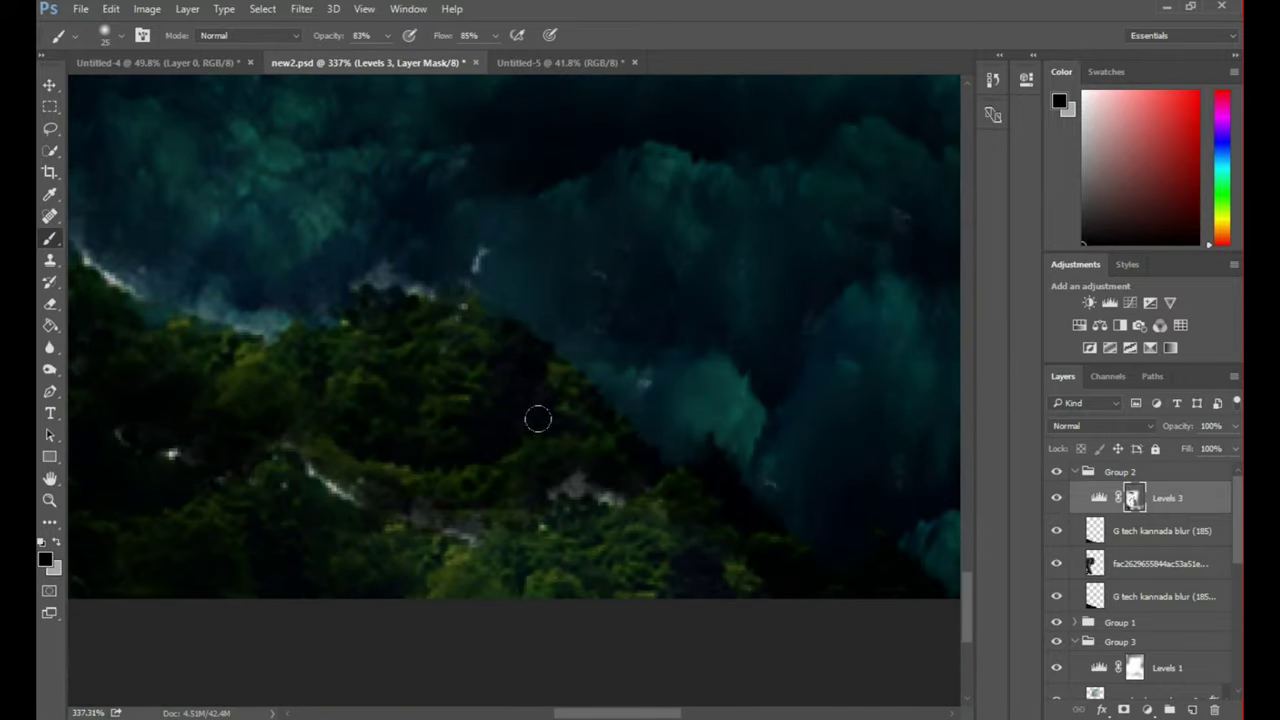
{"action": "scroll", "coordinate": [680, 460], "scroll_direction": "up", "scroll_amount": 2}
{"action": "scroll", "coordinate": [800, 480], "scroll_direction": "left", "scroll_amount": 2}
{"action": "scroll", "coordinate": [700, 520], "scroll_direction": "up", "scroll_amount": 2}
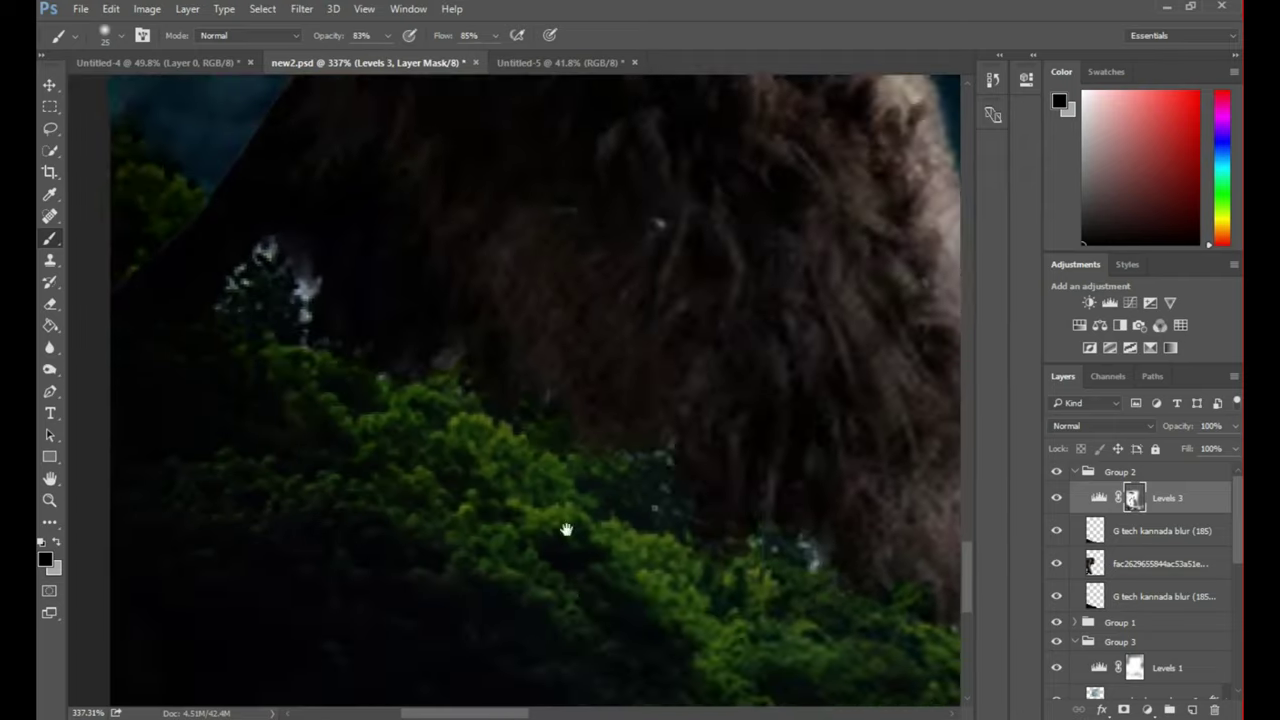
{"action": "scroll", "coordinate": [430, 400], "scroll_direction": "left", "scroll_amount": 3}
{"action": "scroll", "coordinate": [306, 255], "scroll_direction": "down", "scroll_amount": 2}
{"action": "scroll", "coordinate": [730, 494], "scroll_direction": "down", "scroll_amount": 3}
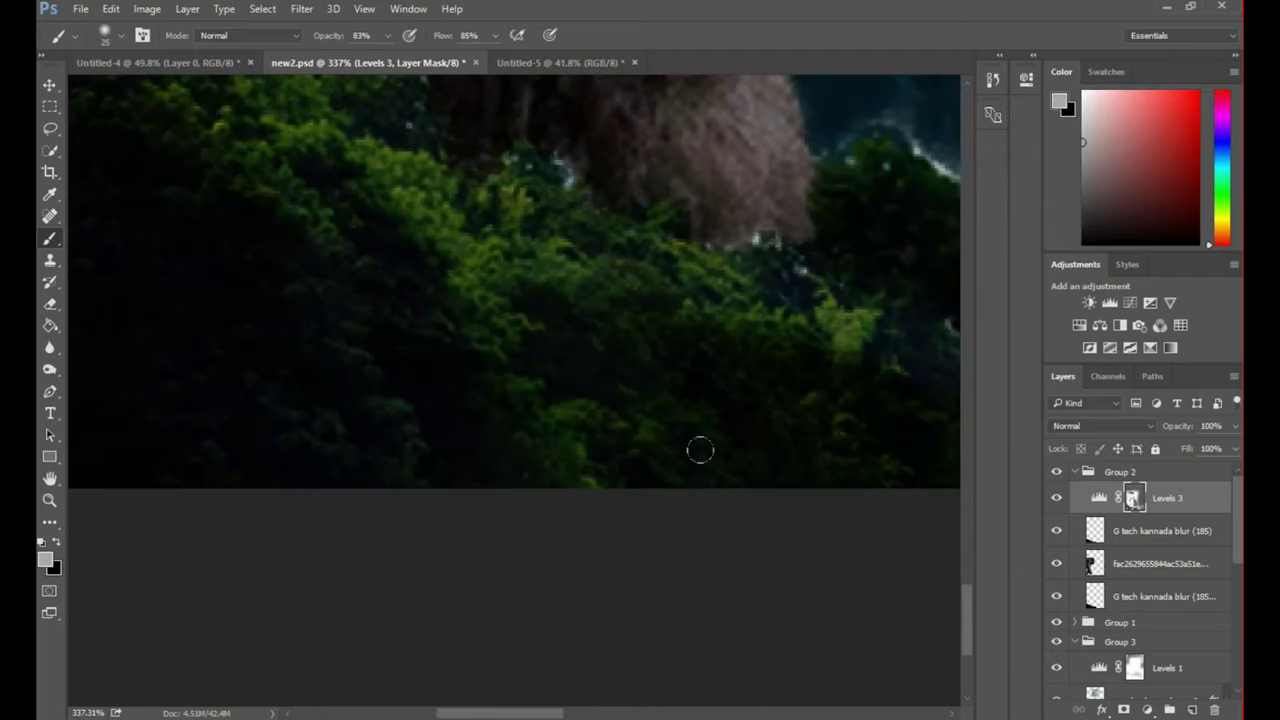
{"action": "scroll", "coordinate": [700, 449], "scroll_direction": "up", "scroll_amount": 2}
{"action": "scroll", "coordinate": [386, 420], "scroll_direction": "right", "scroll_amount": 3}
{"action": "scroll", "coordinate": [880, 457], "scroll_direction": "down", "scroll_amount": 2}
{"action": "scroll", "coordinate": [561, 498], "scroll_direction": "down", "scroll_amount": 3, "text": "alt"}
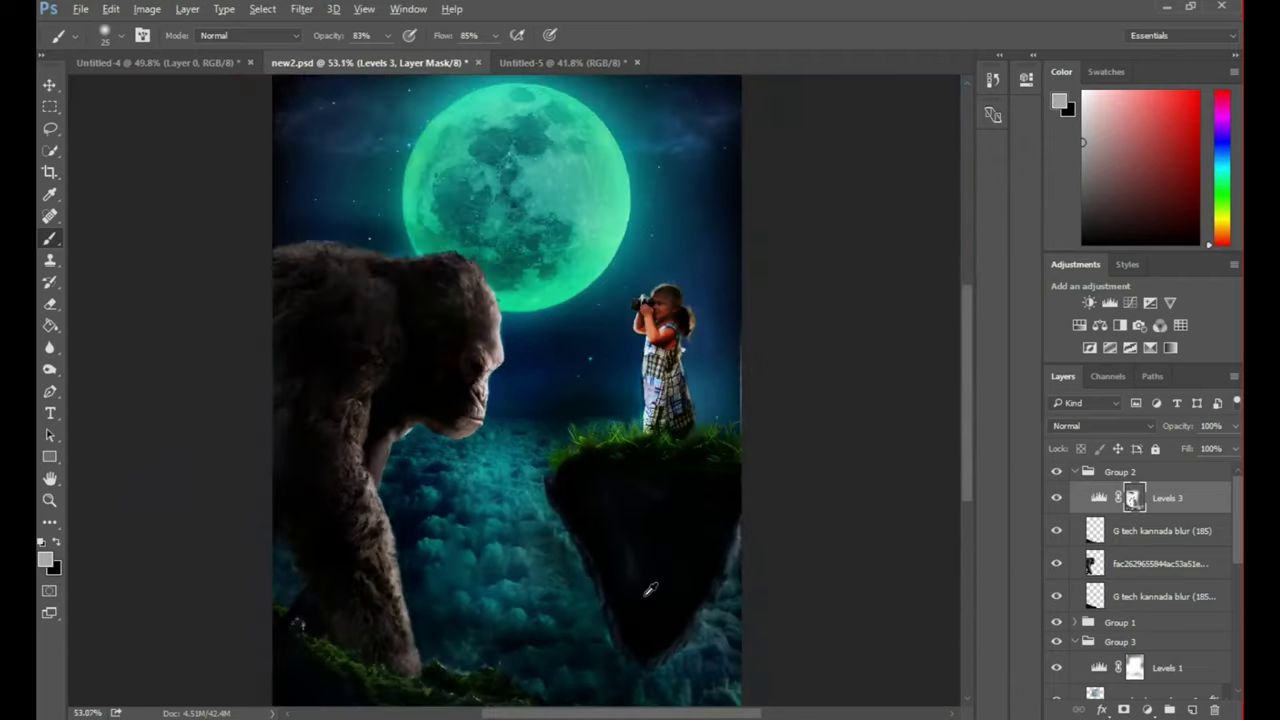
{"action": "scroll", "coordinate": [471, 481], "scroll_direction": "up", "scroll_amount": 4, "text": "alt"}
{"action": "scroll", "coordinate": [1150, 560], "scroll_direction": "down", "scroll_amount": 1}
- Select the Levels 1 mask and set the background colour to white
{"action": "left_click", "coordinate": [1165, 648]}
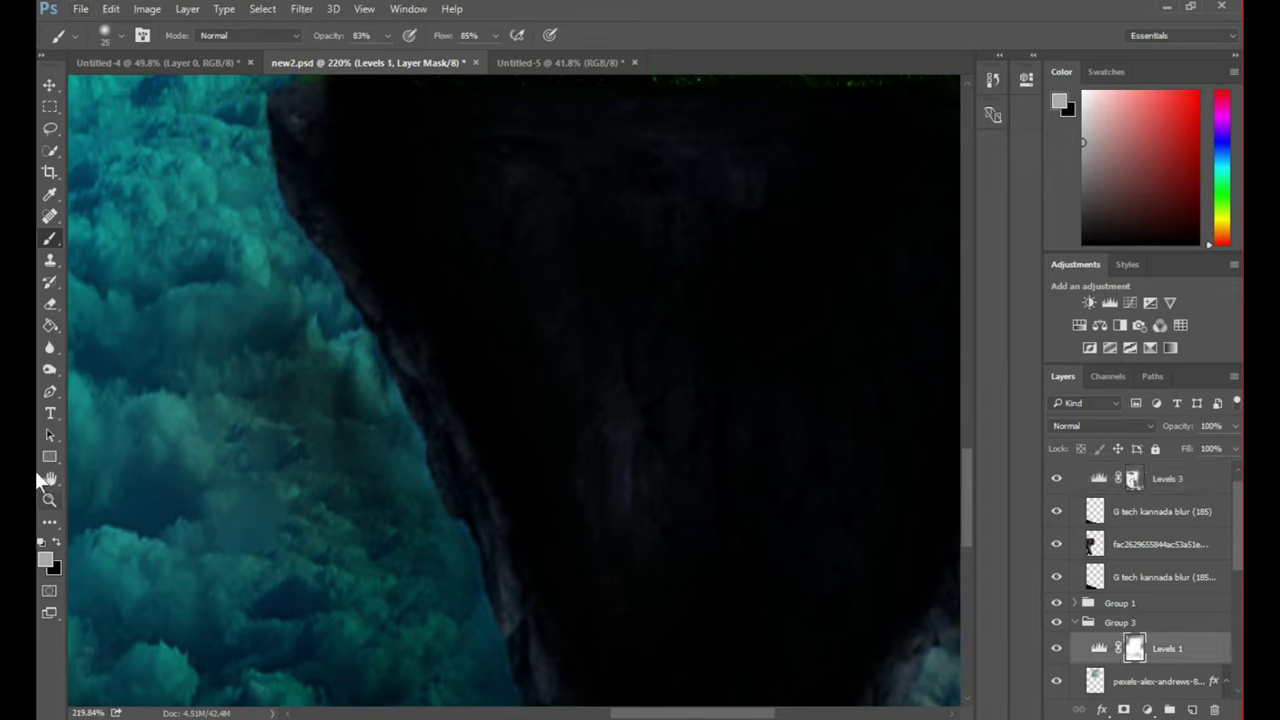
{"action": "left_click", "coordinate": [53, 567]}
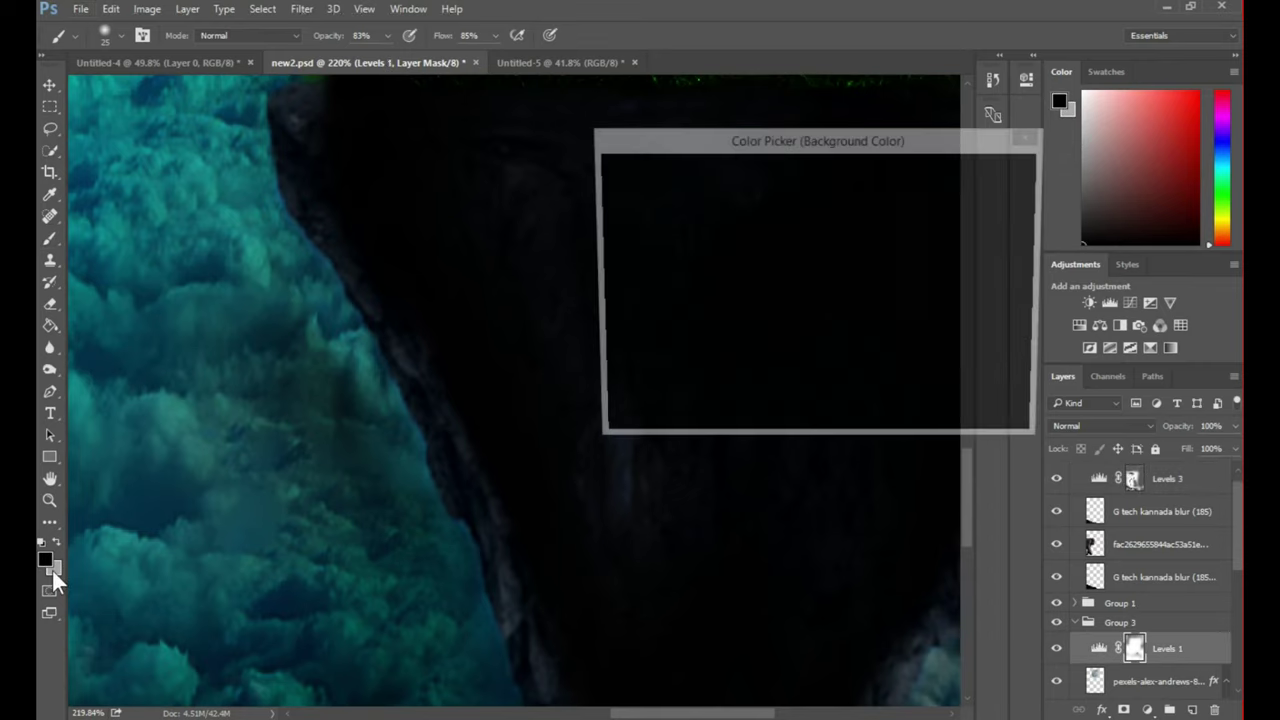
{"action": "type", "text": "ffffff"}
{"action": "key", "text": "Return"}
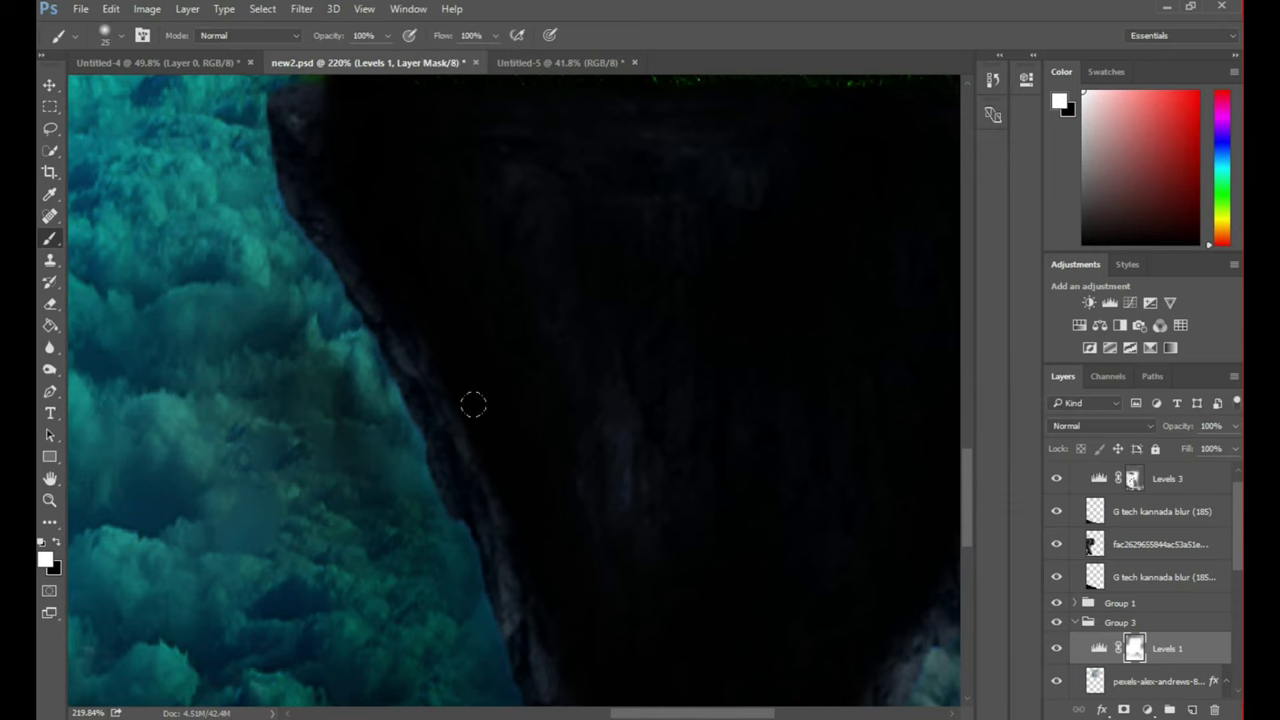
{"action": "scroll", "coordinate": [509, 457], "scroll_direction": "down", "scroll_amount": 3, "text": "alt"}
{"action": "scroll", "coordinate": [538, 520], "scroll_direction": "down", "scroll_amount": 1, "text": "alt"}
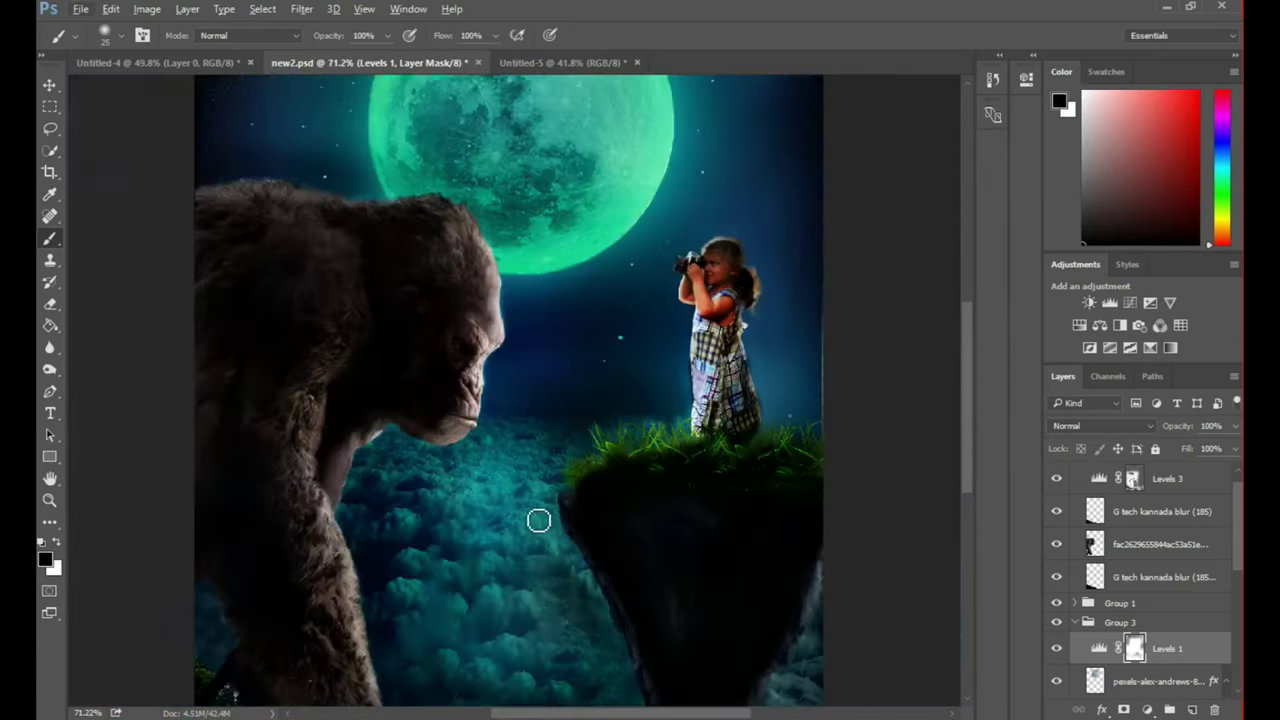
{"action": "scroll", "coordinate": [445, 557], "scroll_direction": "up", "scroll_amount": 6, "text": "alt"}
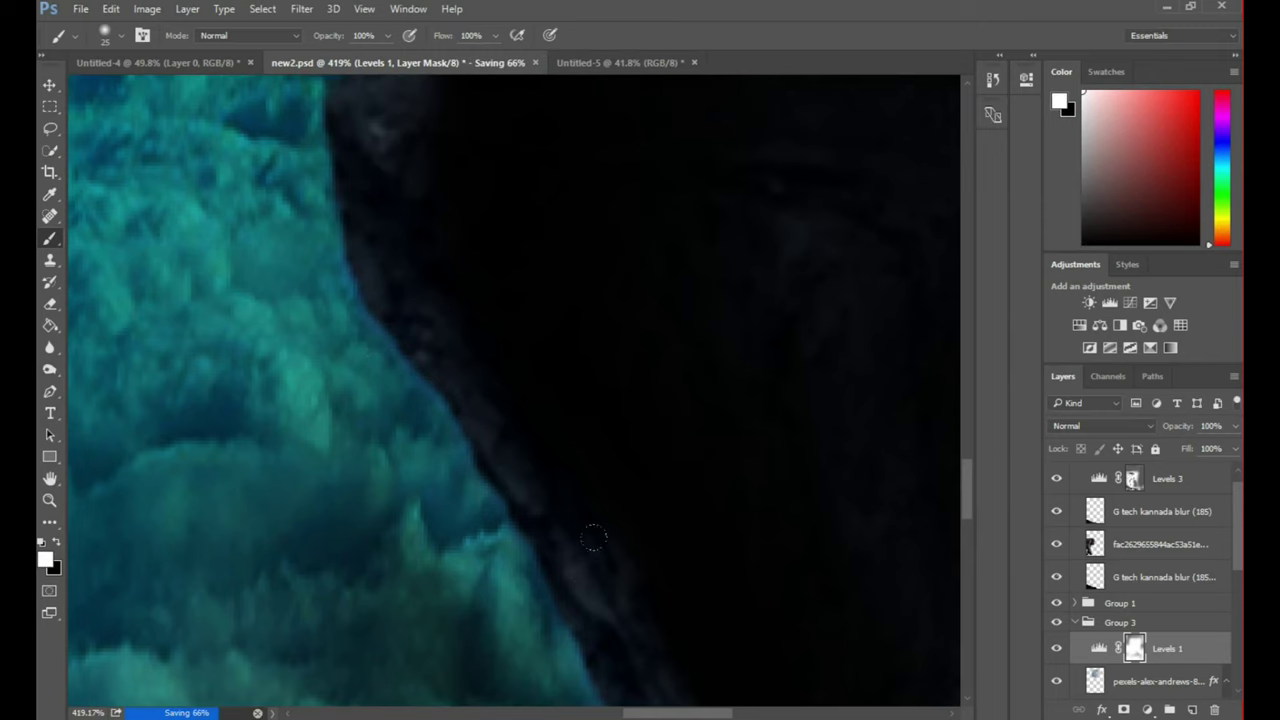
{"action": "key", "text": "ctrl+0"}
- Toggle Levels 1 on and off to compare, then target its mask past the hidden-layer warning
{"action": "left_click", "coordinate": [1056, 648]}
{"action": "left_click", "coordinate": [1057, 649]}
{"action": "left_click", "coordinate": [1056, 650]}
{"action": "left_click", "coordinate": [1056, 650]}
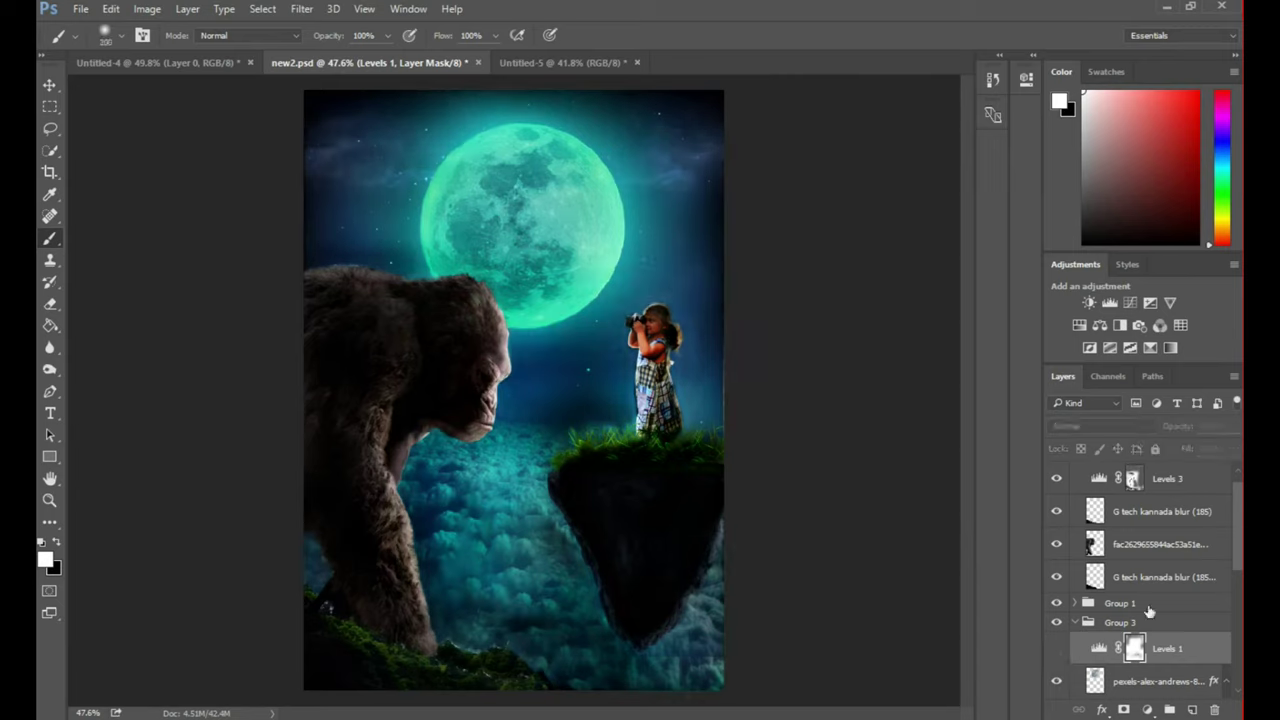
{"action": "left_click", "coordinate": [1137, 652]}
{"action": "key", "text": "Return"}
- Paint black on the Levels 1 mask over the lower clouds beside the gorilla
{"action": "scroll", "coordinate": [504, 545], "scroll_direction": "up", "scroll_amount": 3}
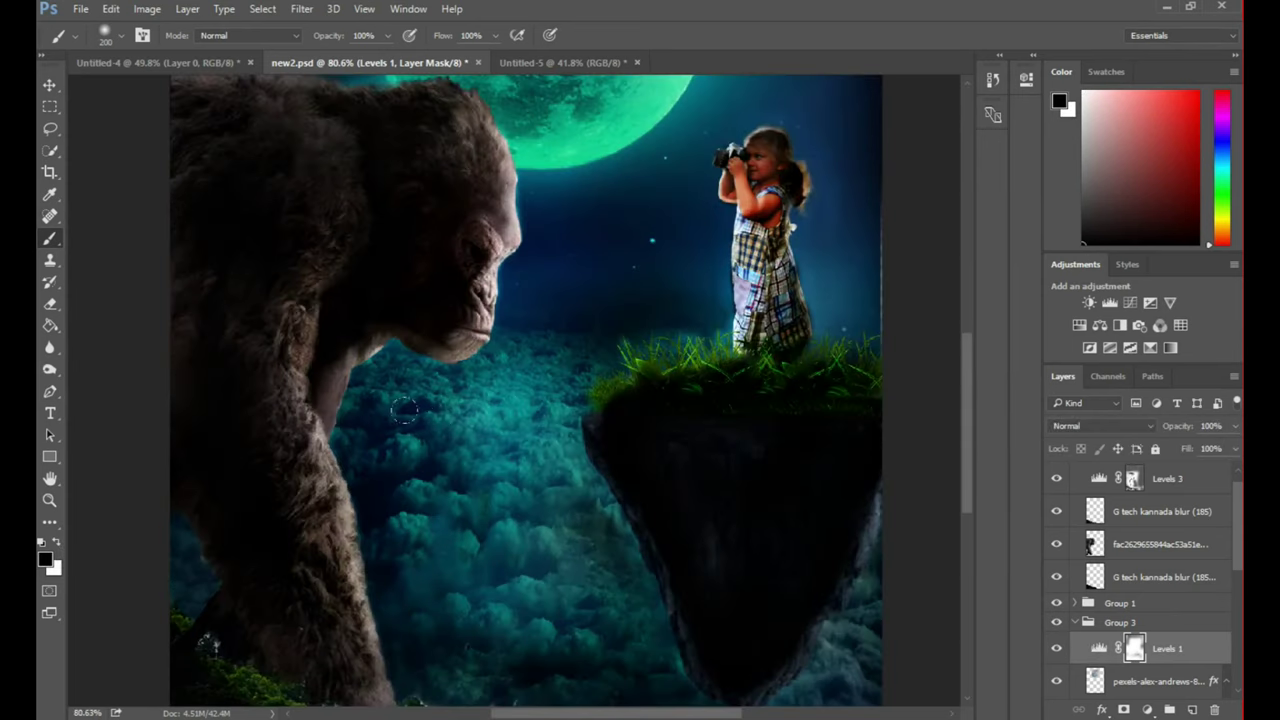
{"action": "left_click_drag", "start_coordinate": [421, 456], "coordinate": [560, 600]}
{"action": "scroll", "coordinate": [540, 351], "scroll_direction": "down", "scroll_amount": 5}
{"action": "left_click_drag", "start_coordinate": [749, 437], "coordinate": [866, 508]}
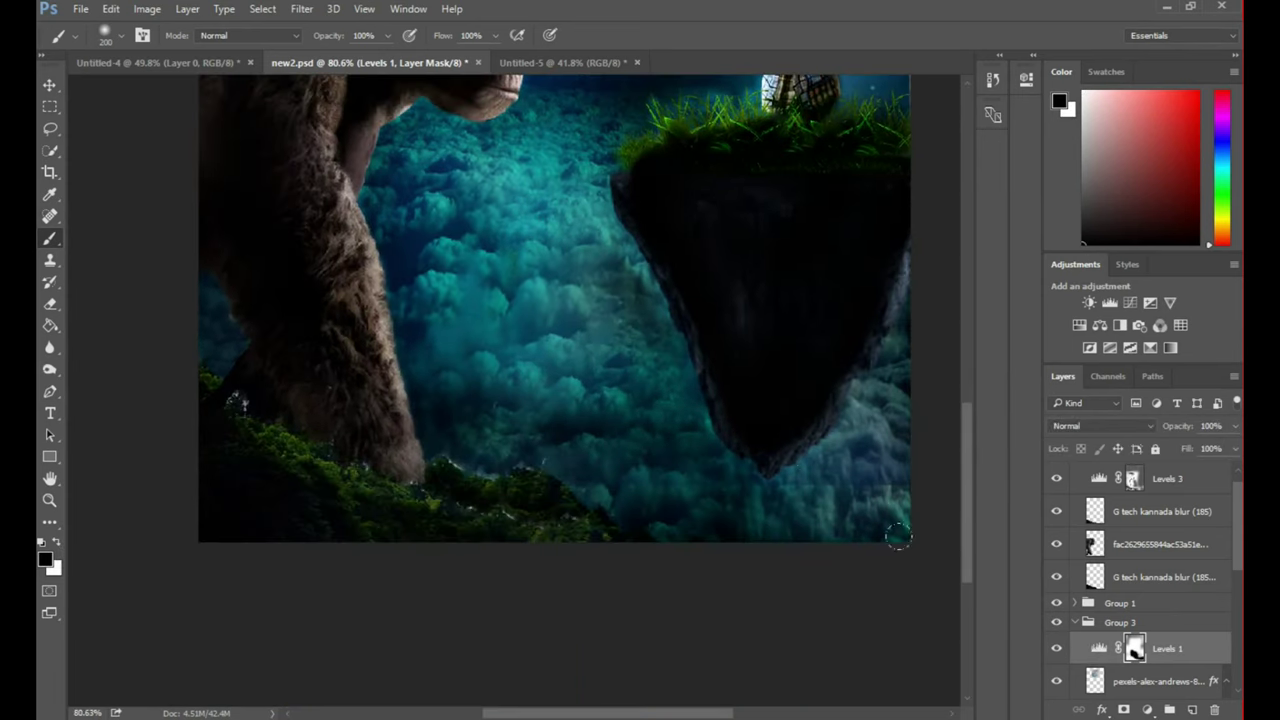
{"action": "scroll", "coordinate": [1150, 560], "scroll_direction": "up", "scroll_amount": 1}
{"action": "left_click", "coordinate": [1133, 497]}
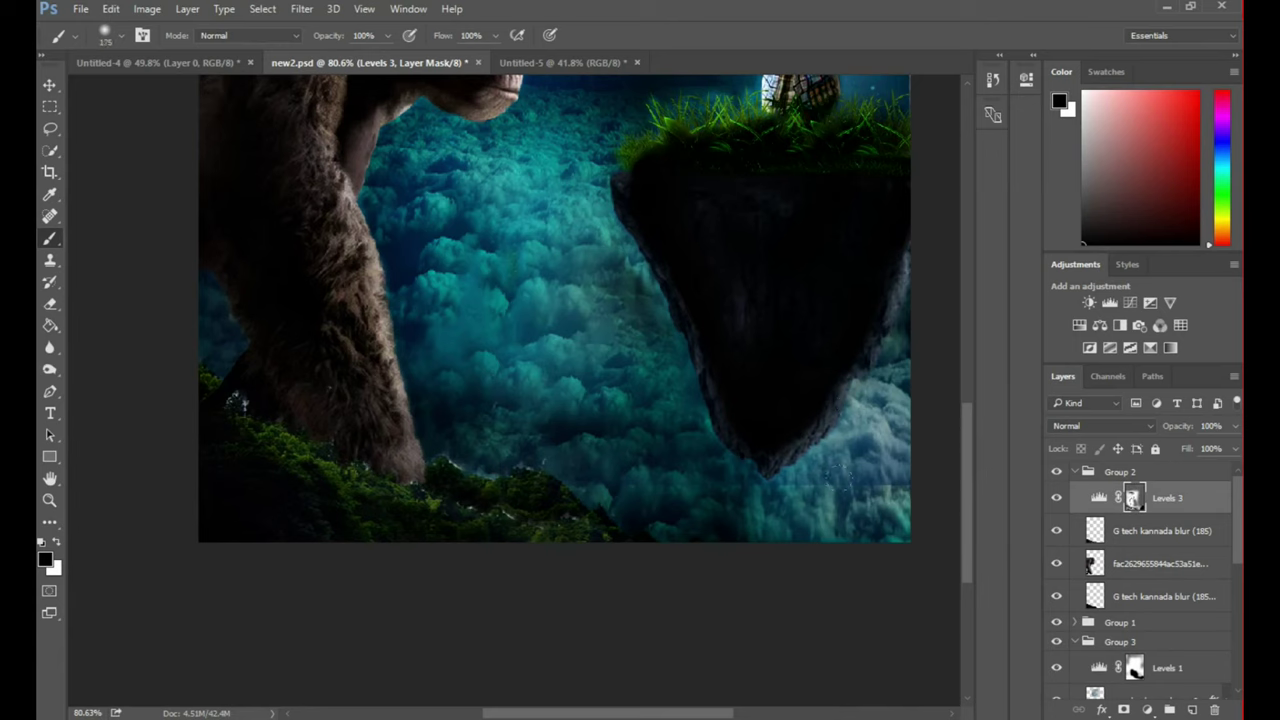
- Step through the masks with Alt+[ to Levels 2, then select the Channel Mixer 1 mask
{"action": "scroll", "coordinate": [615, 510], "scroll_direction": "up", "scroll_amount": 5}
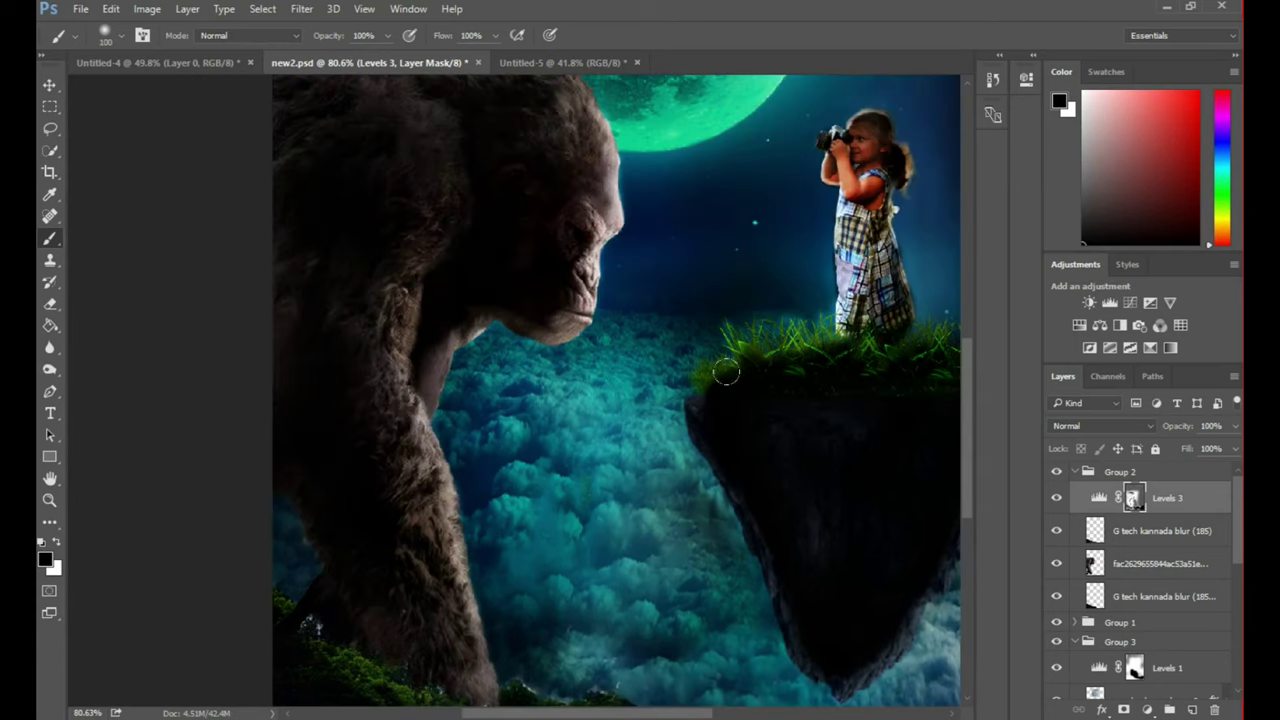
{"action": "key", "text": "alt+bracketleft"}
{"action": "key", "text": "alt+bracketleft"}
{"action": "key", "text": "alt+bracketleft"}
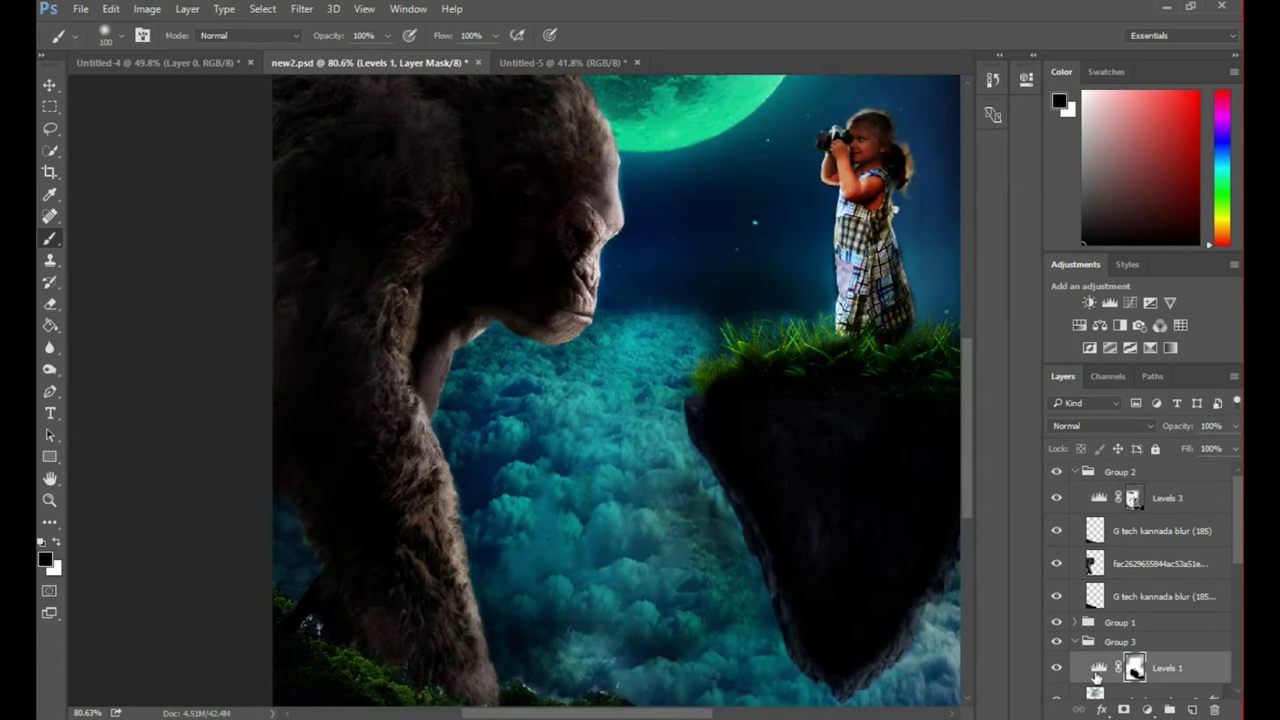
{"action": "key", "text": "alt+bracketleft"}
{"action": "key", "text": "alt+bracketleft"}
{"action": "key", "text": "alt+bracketleft"}
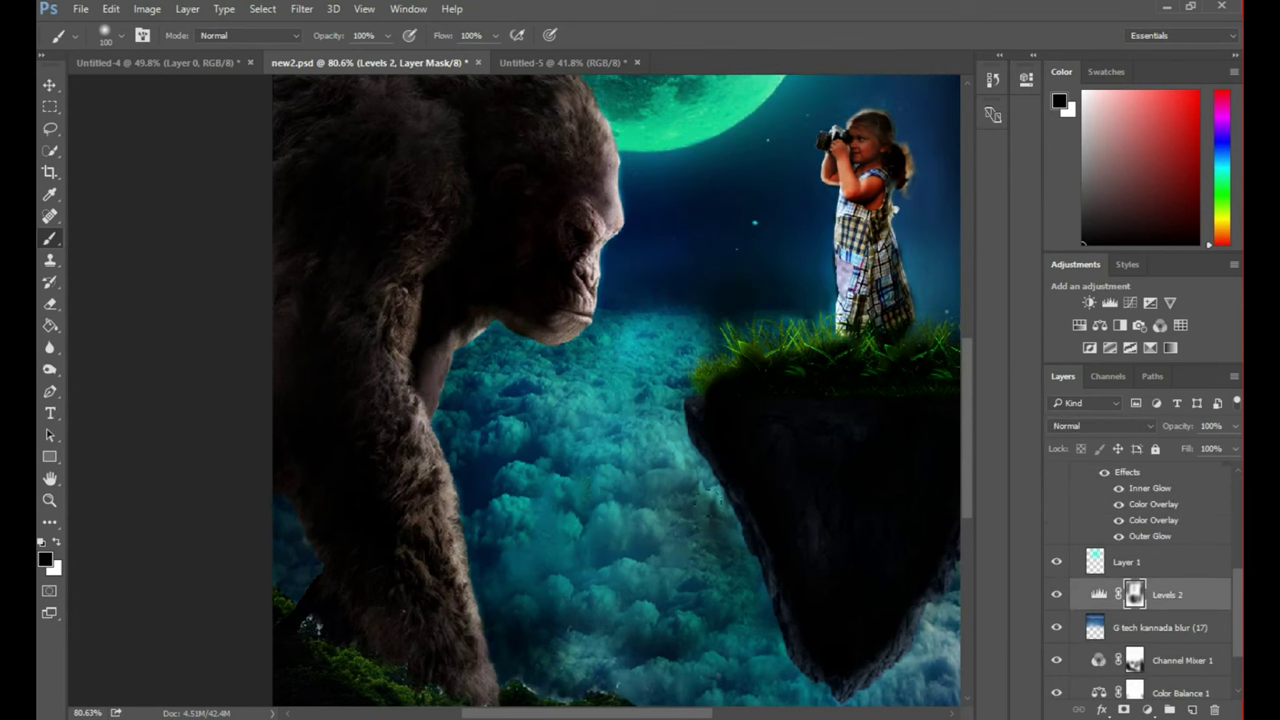
{"action": "scroll", "coordinate": [708, 566], "scroll_direction": "up", "scroll_amount": 3}
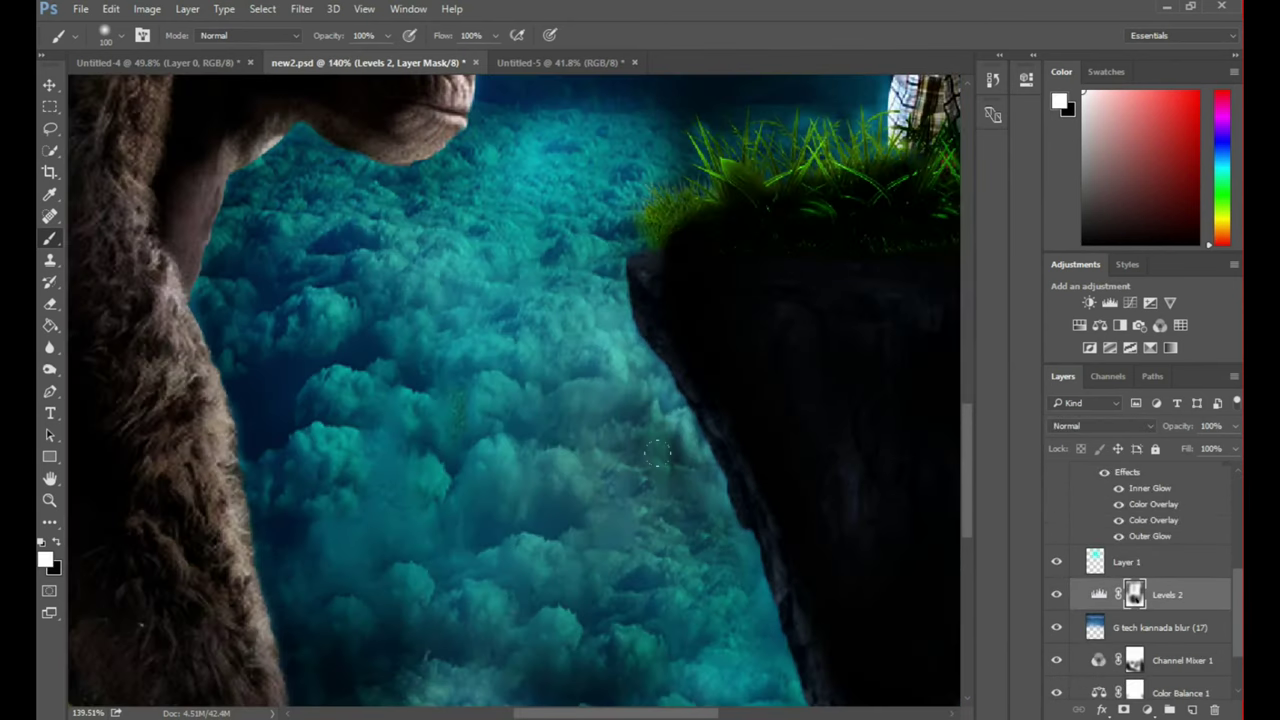
{"action": "scroll", "coordinate": [670, 530], "scroll_direction": "down", "scroll_amount": 3}
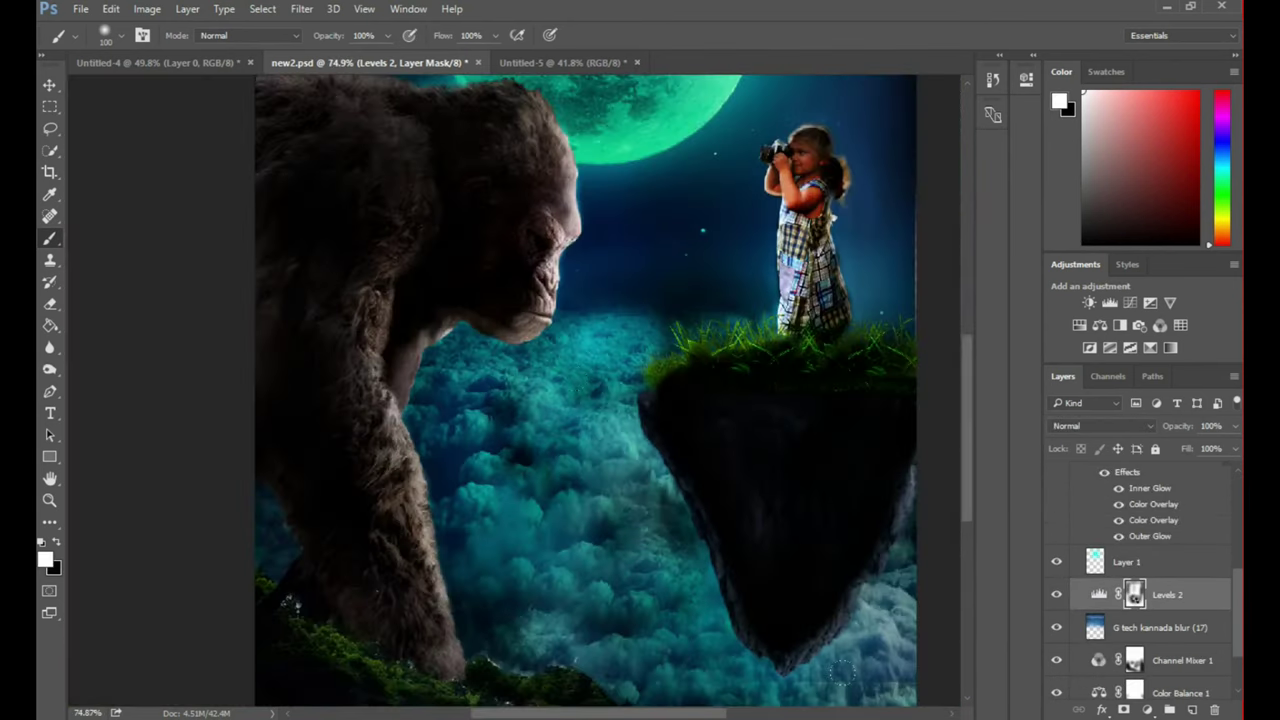
{"action": "left_click", "coordinate": [1135, 665]}
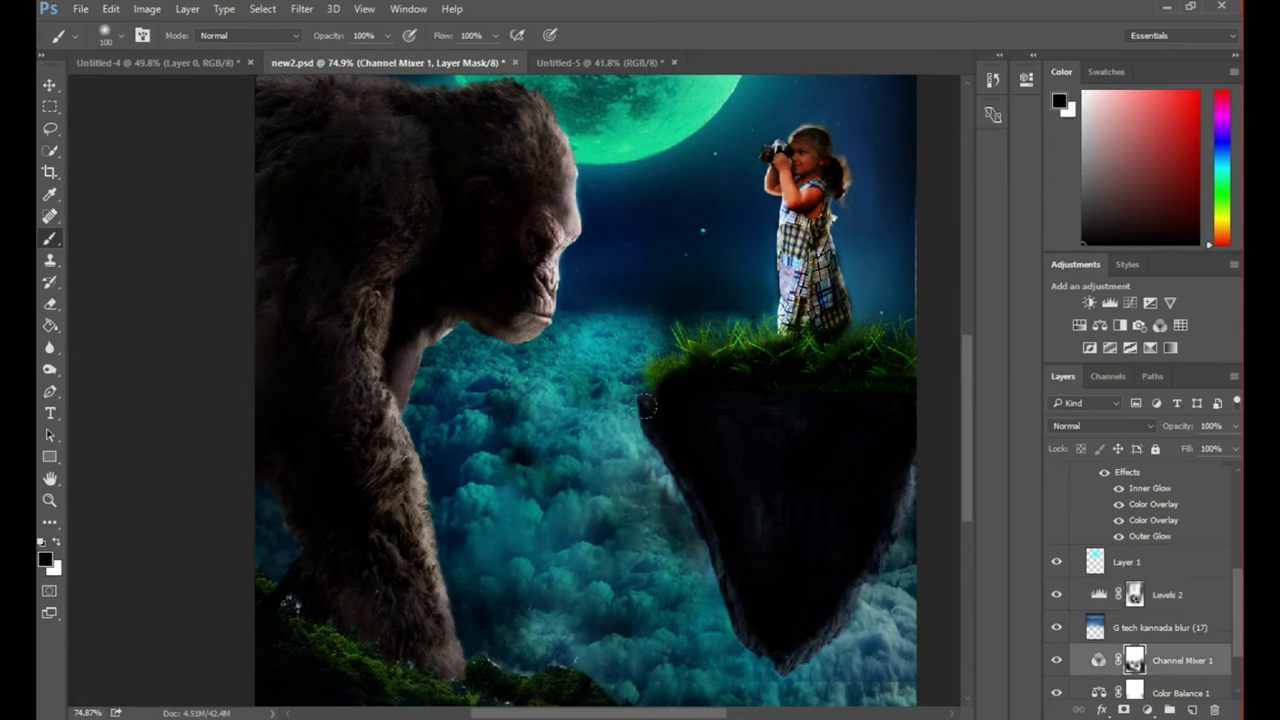
- Hide and re-show Levels 2 to compare the scene's brightness
{"action": "scroll", "coordinate": [1093, 658], "scroll_direction": "down", "scroll_amount": 2}
{"action": "scroll", "coordinate": [1090, 645], "scroll_direction": "up", "scroll_amount": 2}
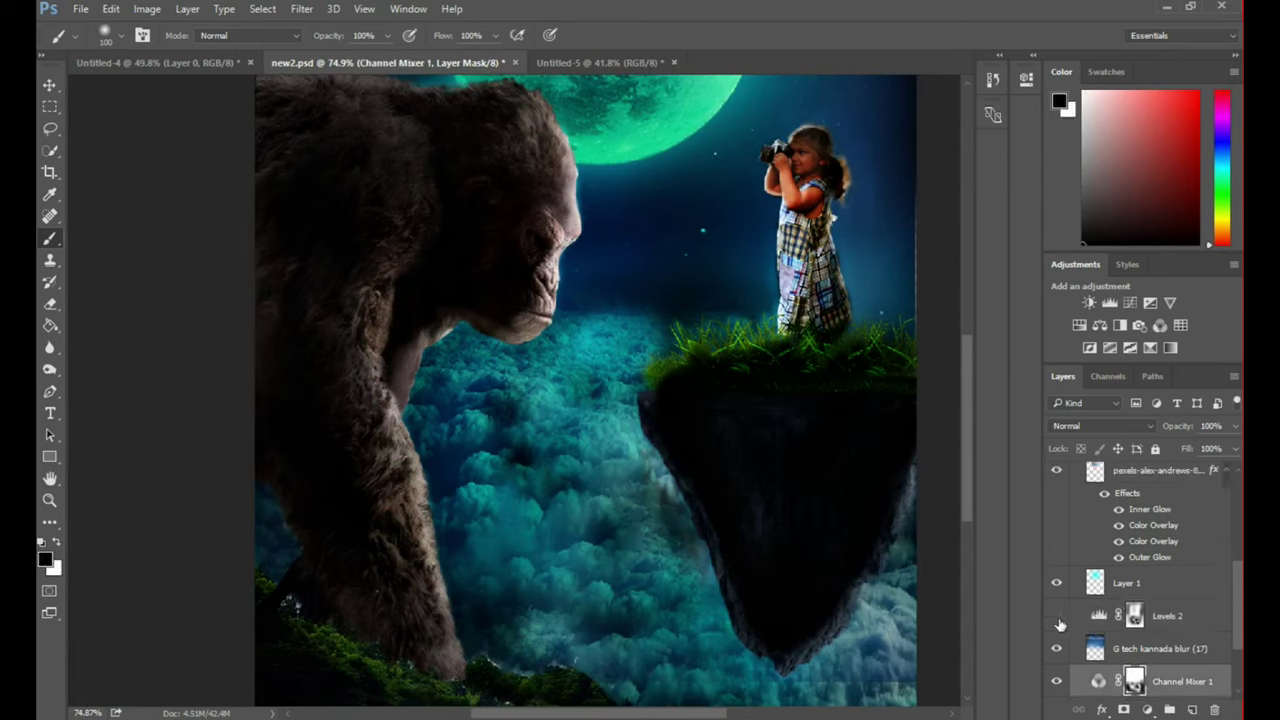
{"action": "left_click", "coordinate": [1057, 616]}
{"action": "scroll", "coordinate": [1100, 580], "scroll_direction": "up", "scroll_amount": 2}
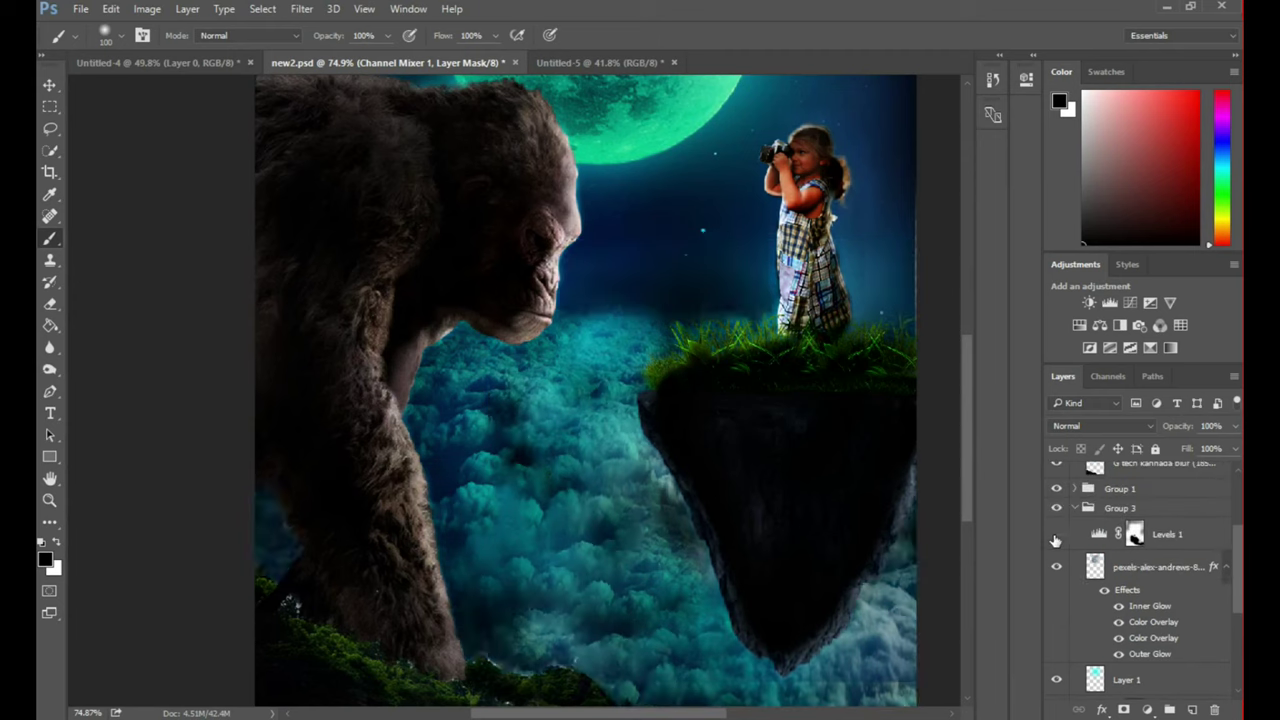
{"action": "left_click", "coordinate": [1074, 566]}
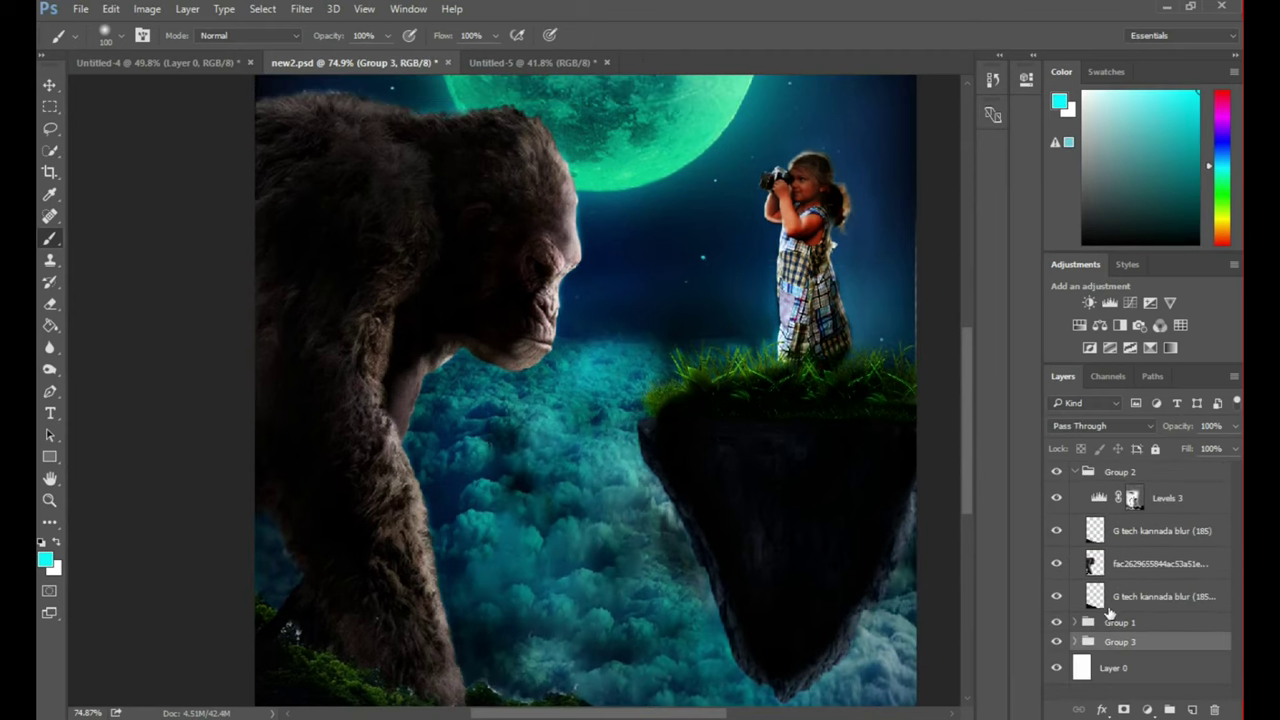
{"action": "left_click", "coordinate": [1086, 627]}
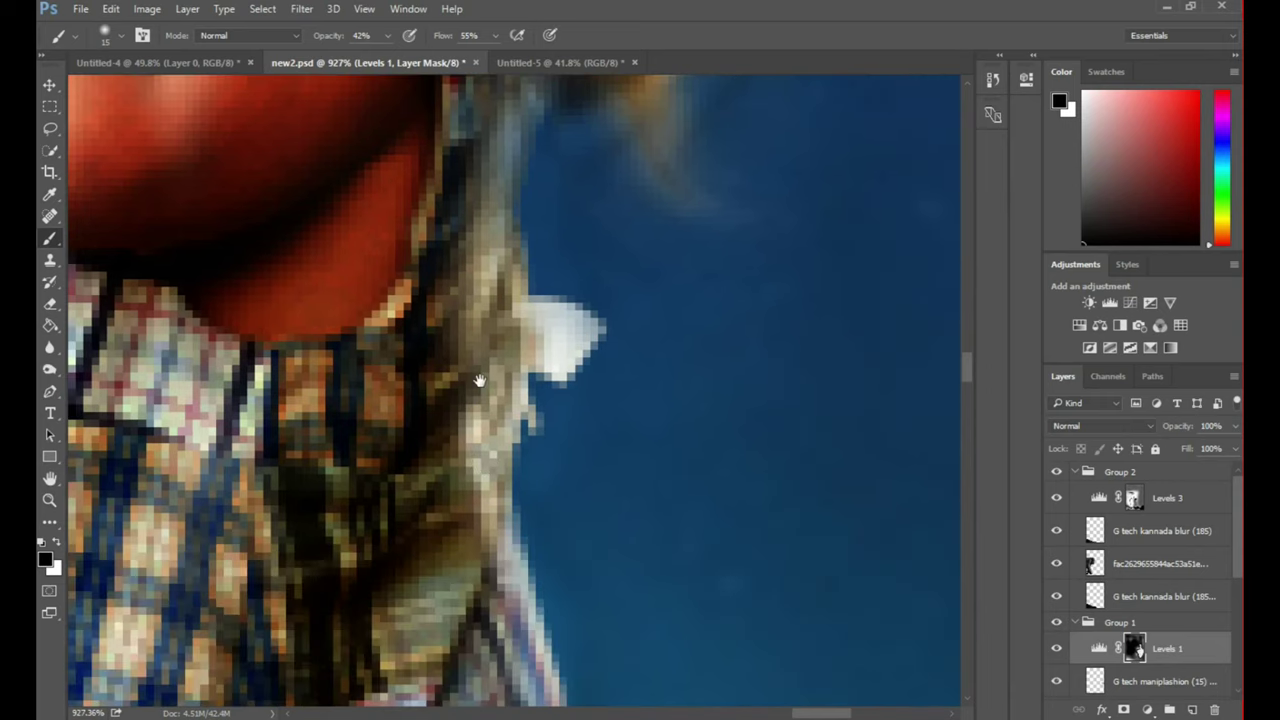
- Toggle Levels 3 off and on to compare its effect on the gorilla
{"action": "scroll", "coordinate": [479, 381], "scroll_direction": "down", "scroll_amount": 5}
{"action": "scroll", "coordinate": [529, 535], "scroll_direction": "down", "scroll_amount": 3}
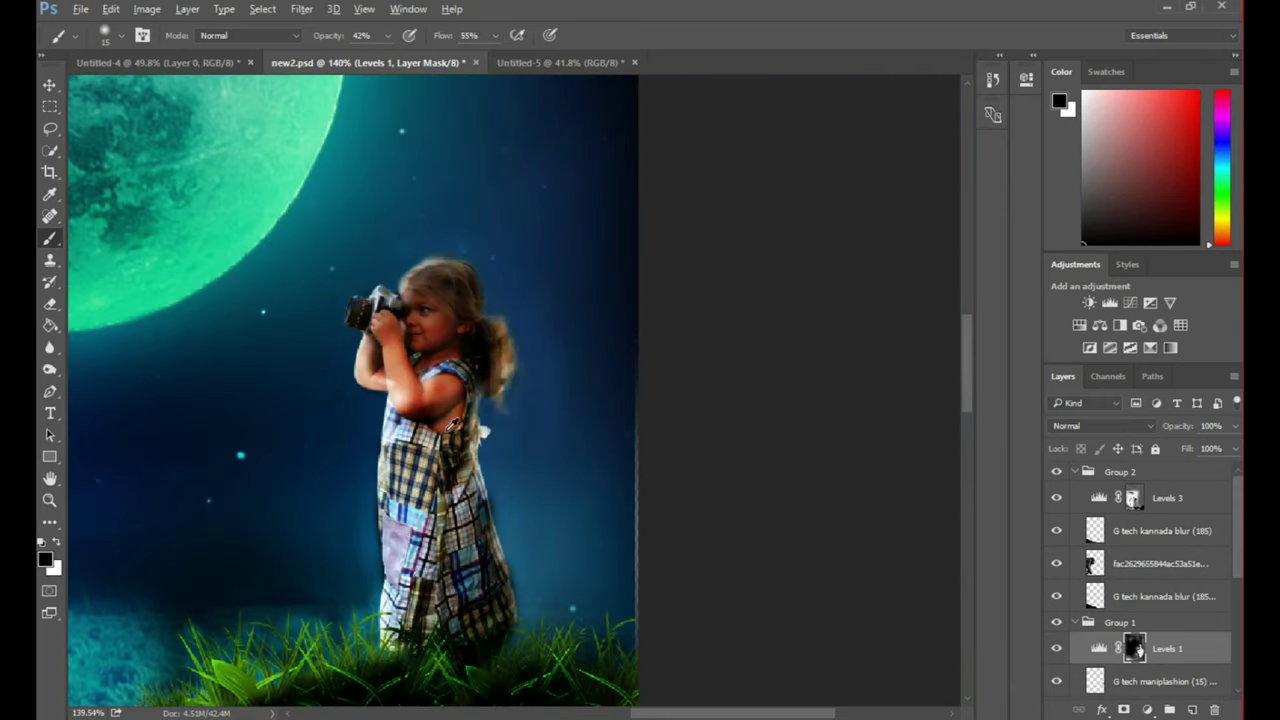
{"action": "scroll", "coordinate": [662, 479], "scroll_direction": "down", "scroll_amount": 4}
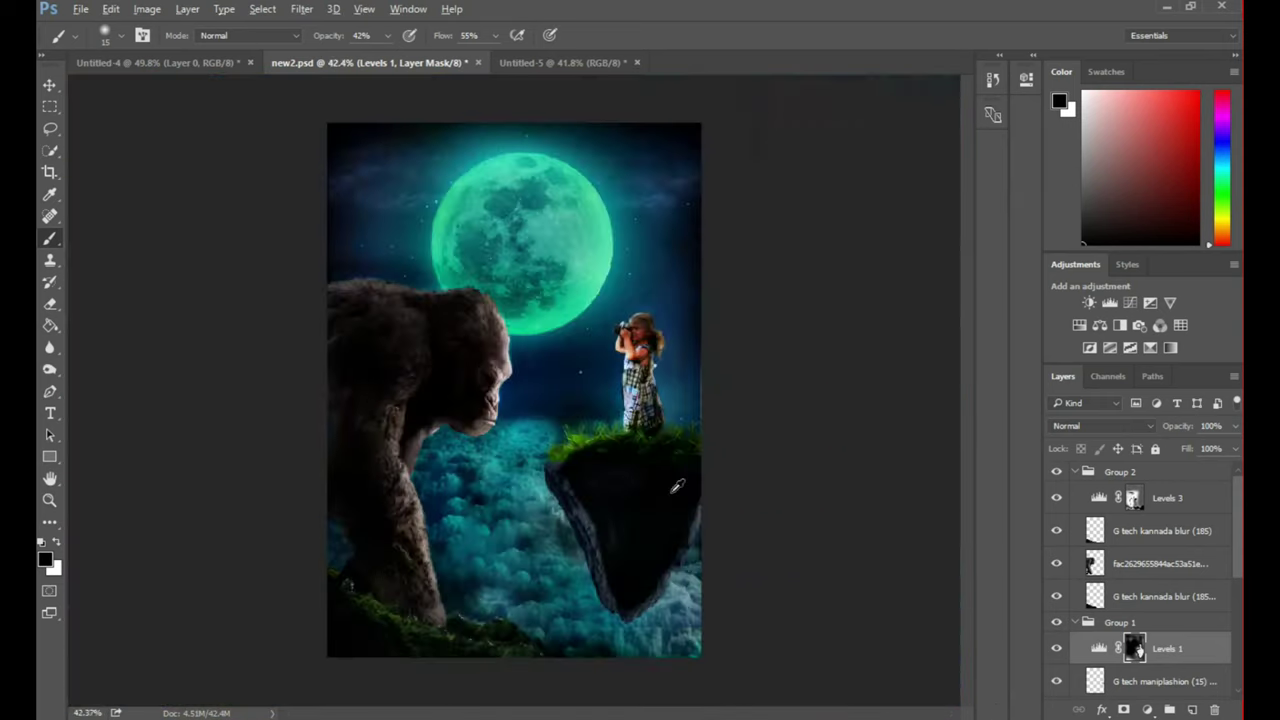
{"action": "left_click", "coordinate": [1055, 497]}
- Glance at the Untitled-5 document, then return to review the new2.psd composition
{"action": "left_click", "coordinate": [566, 62]}
{"action": "left_click", "coordinate": [611, 279]}
{"action": "left_click", "coordinate": [400, 64]}
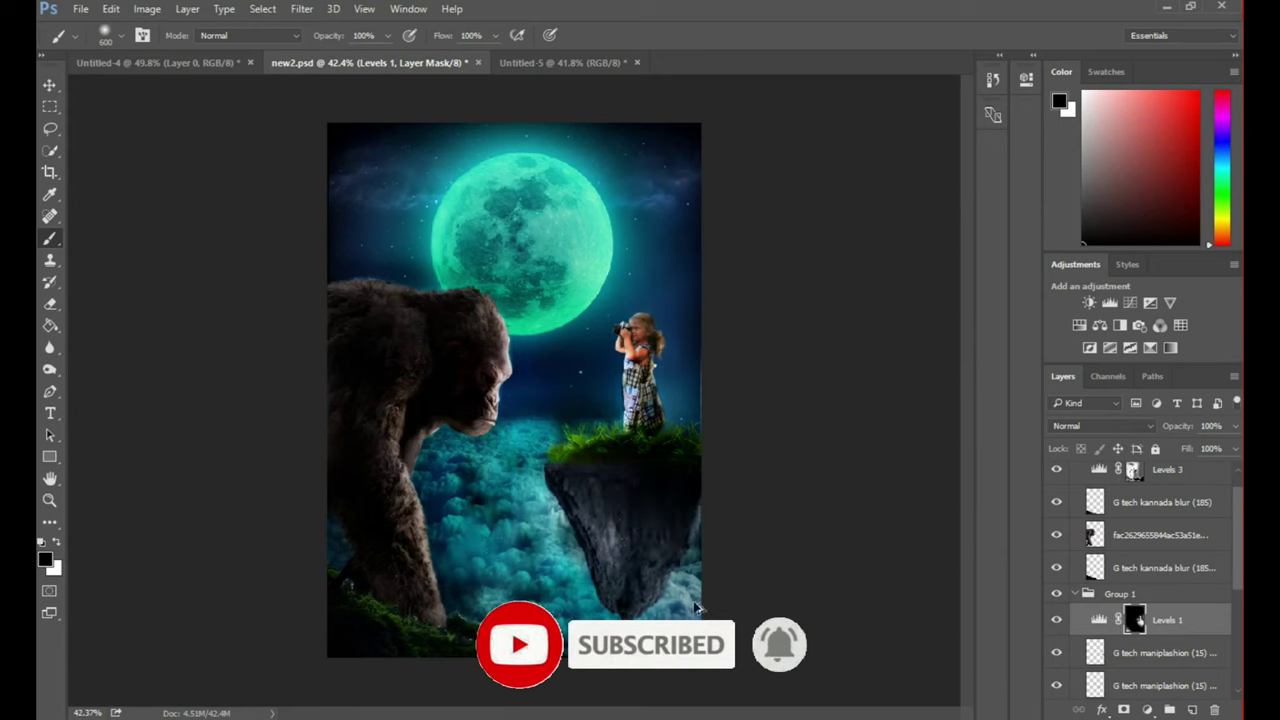
{"action": "scroll", "coordinate": [562, 569], "scroll_direction": "up", "scroll_amount": 3}
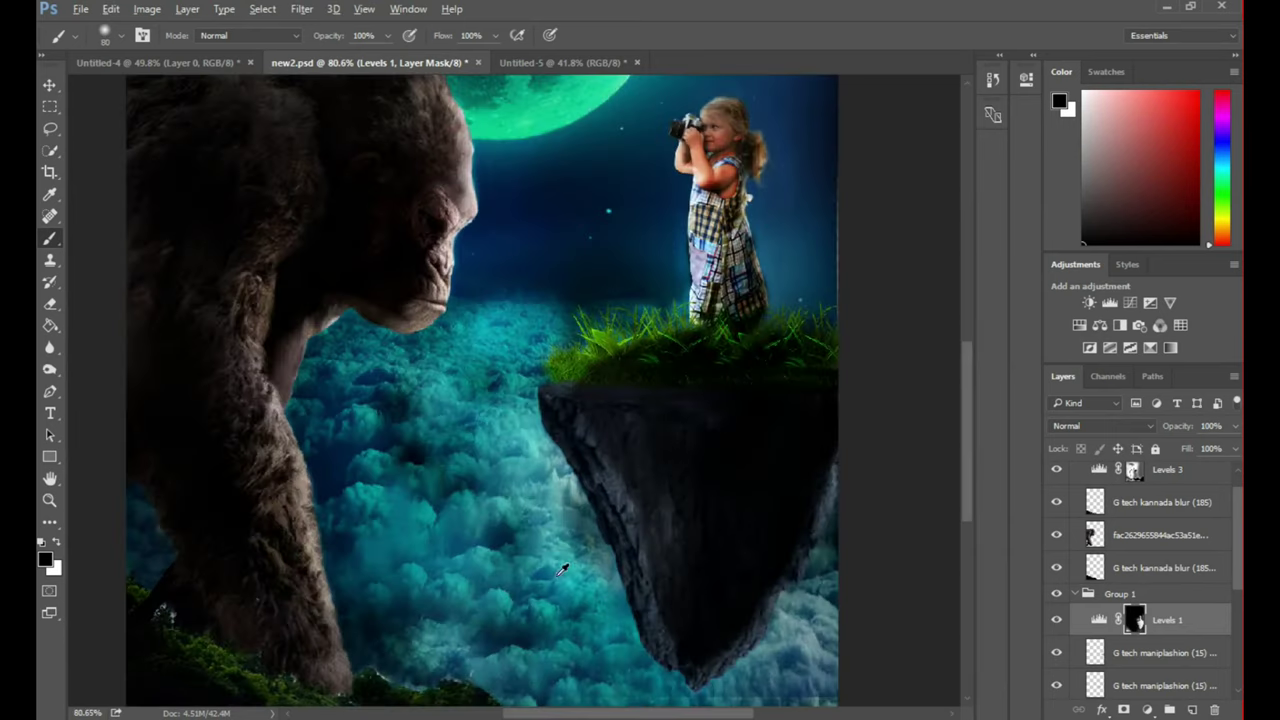
{"action": "scroll", "coordinate": [385, 548], "scroll_direction": "down", "scroll_amount": 5}
{"action": "scroll", "coordinate": [385, 548], "scroll_direction": "right", "scroll_amount": 3}
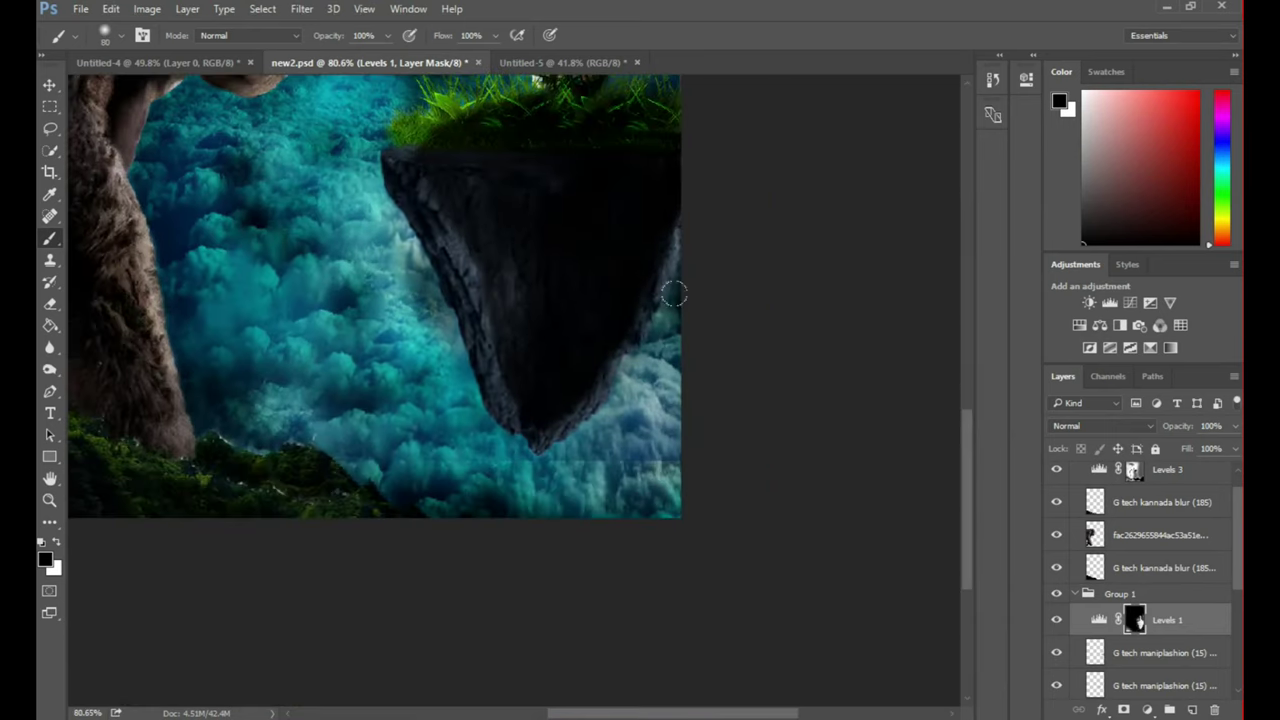
{"action": "scroll", "coordinate": [307, 456], "scroll_direction": "down", "scroll_amount": 4}
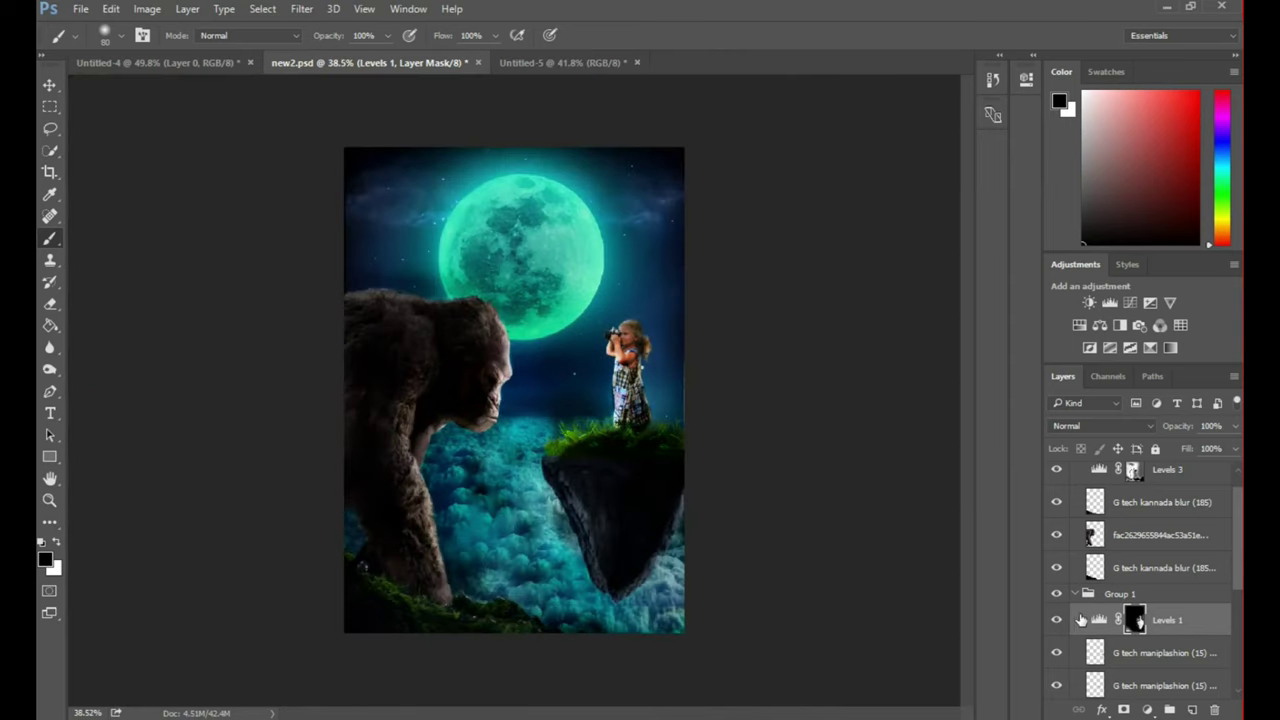
{"action": "scroll", "coordinate": [1119, 619], "scroll_direction": "down", "scroll_amount": 2}
{"action": "scroll", "coordinate": [1119, 619], "scroll_direction": "down", "scroll_amount": 1}
{"action": "left_click", "coordinate": [1073, 500]}
- Collapse Group 1, compare with the girl and island hidden, and expand Group 3
{"action": "left_click", "coordinate": [1073, 500]}
{"action": "left_click", "coordinate": [1057, 622]}
{"action": "left_click", "coordinate": [1057, 643]}
{"action": "left_click", "coordinate": [1057, 643]}
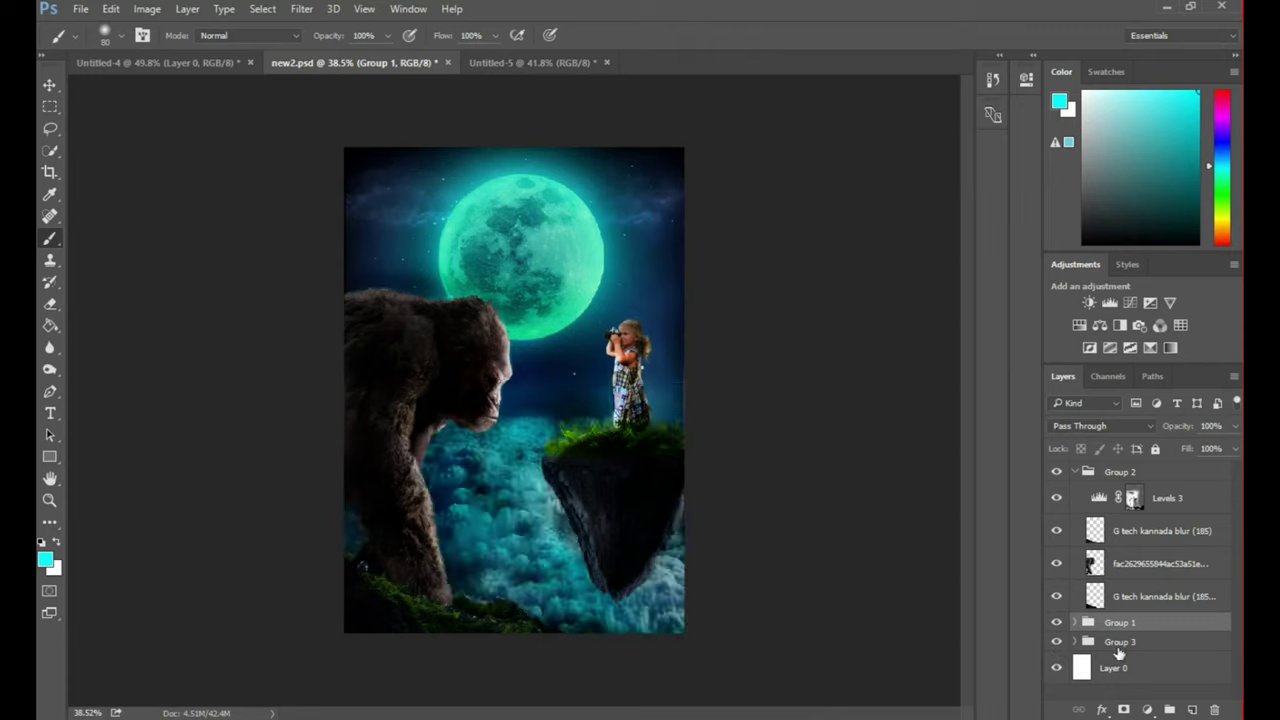
{"action": "left_click", "coordinate": [1074, 641]}
{"action": "left_click", "coordinate": [1057, 572]}
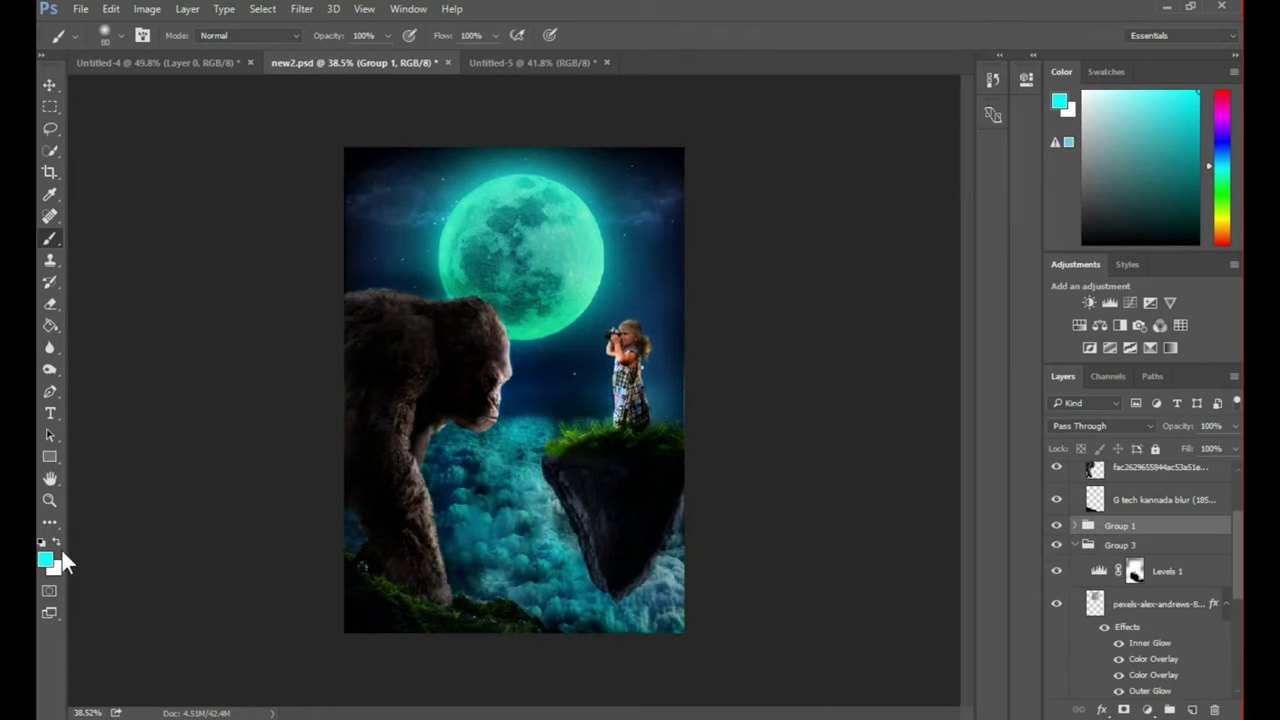
- Paint the Levels 1 darkening off the moon with a 400 px brush
{"action": "left_click", "coordinate": [1135, 571]}
{"action": "mouse_move", "coordinate": [501, 262]}
{"action": "left_mouse_down"}
{"action": "mouse_move", "coordinate": [540, 240]}
{"action": "mouse_move", "coordinate": [446, 208]}
{"action": "mouse_move", "coordinate": [600, 210]}
{"action": "mouse_move", "coordinate": [560, 360]}
{"action": "mouse_move", "coordinate": [460, 450]}
{"action": "left_mouse_up"}
{"action": "key", "text": "bracketright"}
{"action": "key", "text": "bracketright"}
{"action": "key", "text": "bracketright"}
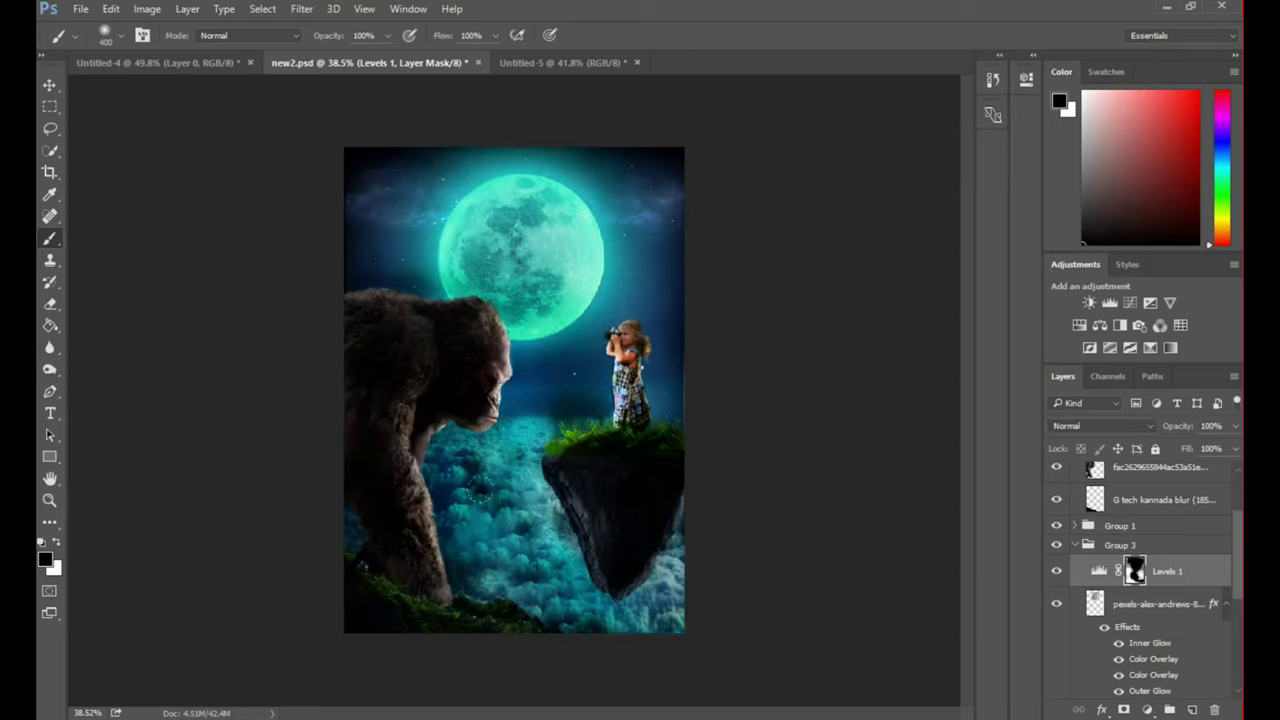
{"action": "scroll", "coordinate": [1150, 580], "scroll_direction": "down", "scroll_amount": 3}
{"action": "left_click", "coordinate": [1057, 575]}
{"action": "left_click", "coordinate": [1057, 575]}
- Paint black on the Channel Mixer 1 and Color Balance 1 masks over the clouds
{"action": "left_click", "coordinate": [1135, 642]}
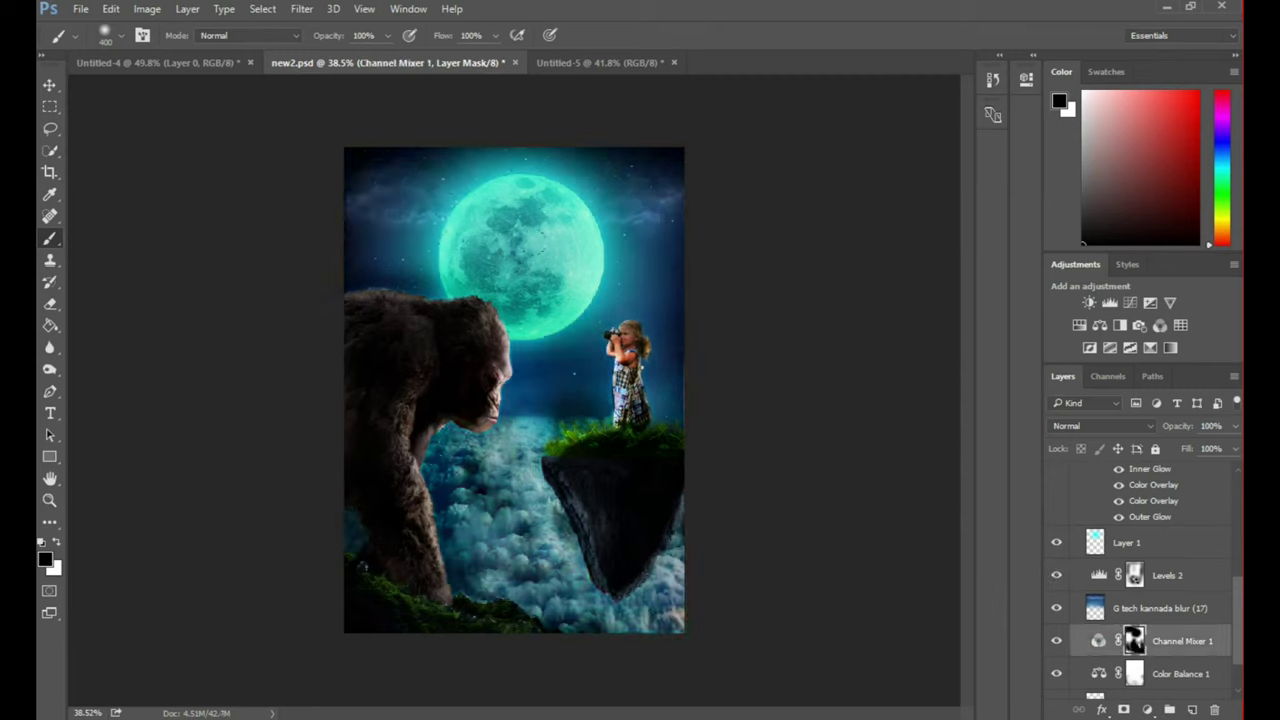
{"action": "left_click_drag", "start_coordinate": [533, 422], "coordinate": [553, 438]}
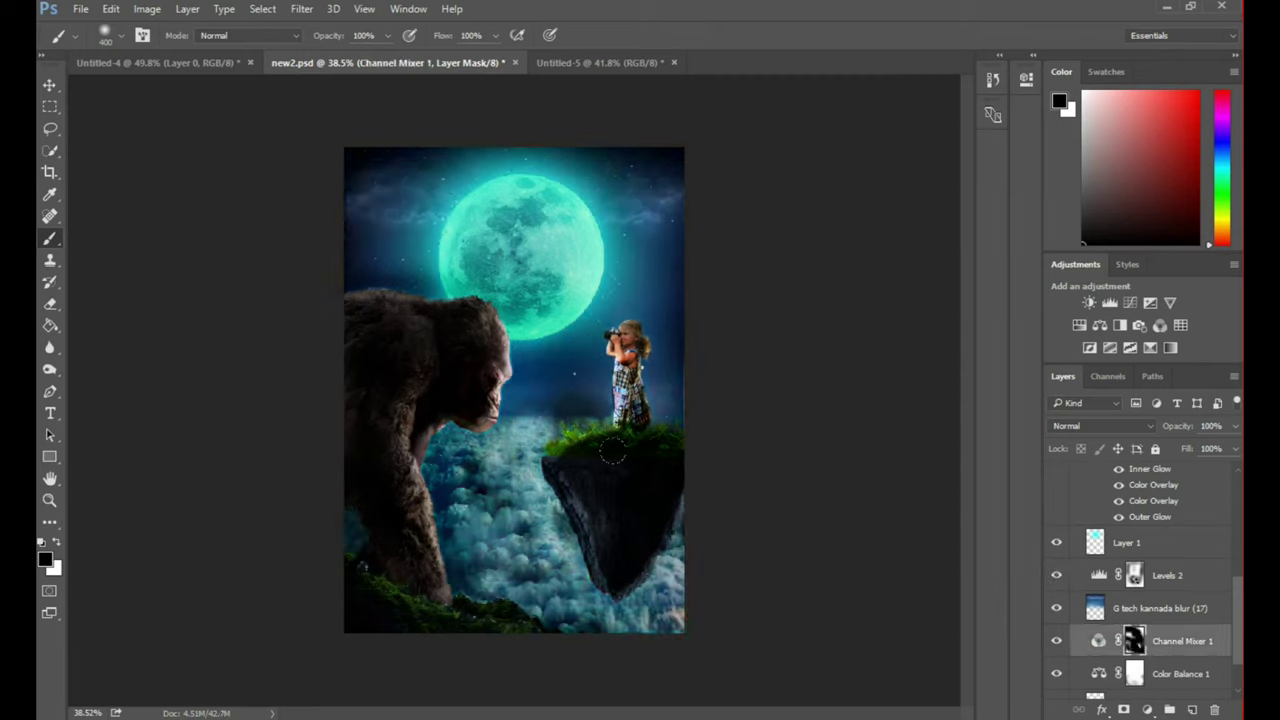
{"action": "scroll", "coordinate": [1210, 708], "scroll_direction": "down", "scroll_amount": 2}
{"action": "left_click", "coordinate": [1135, 617]}
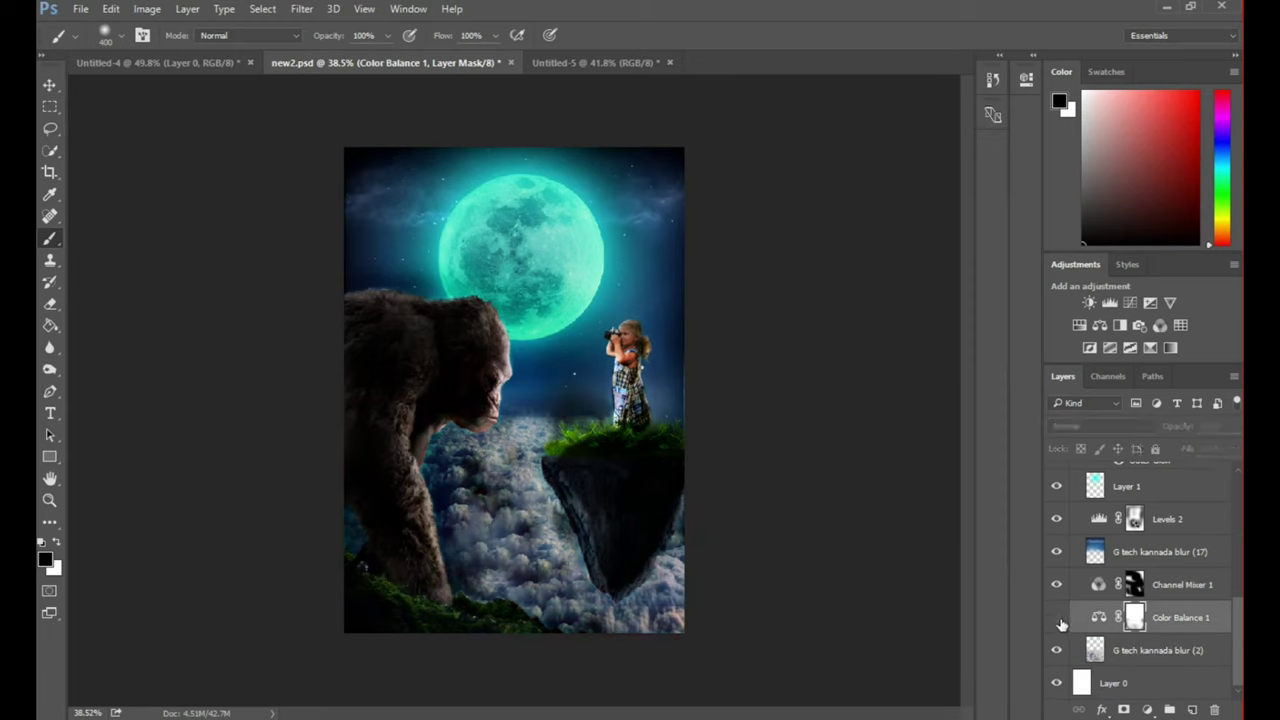
{"action": "left_click_drag", "start_coordinate": [470, 490], "coordinate": [548, 580]}
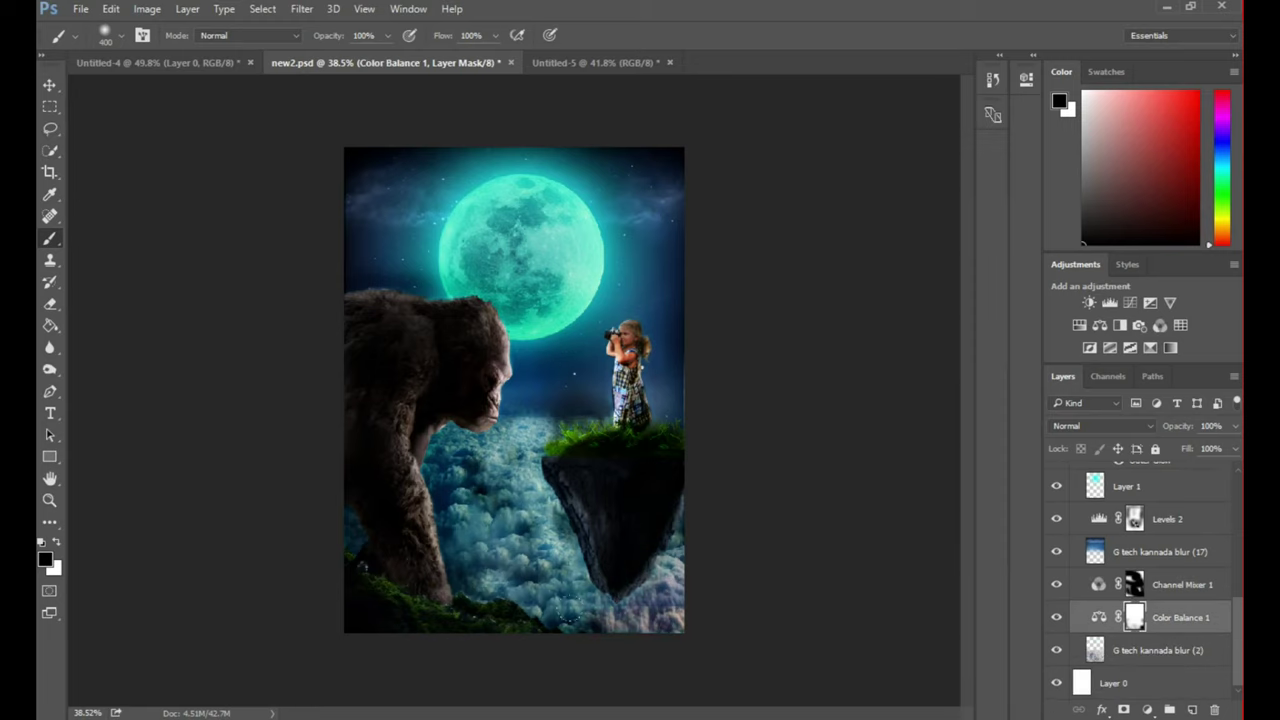
{"action": "scroll", "coordinate": [418, 434], "scroll_direction": "down", "scroll_amount": 2}
{"action": "scroll", "coordinate": [510, 394], "scroll_direction": "up", "scroll_amount": 4}
{"action": "scroll", "coordinate": [514, 394], "scroll_direction": "down", "scroll_amount": 4}
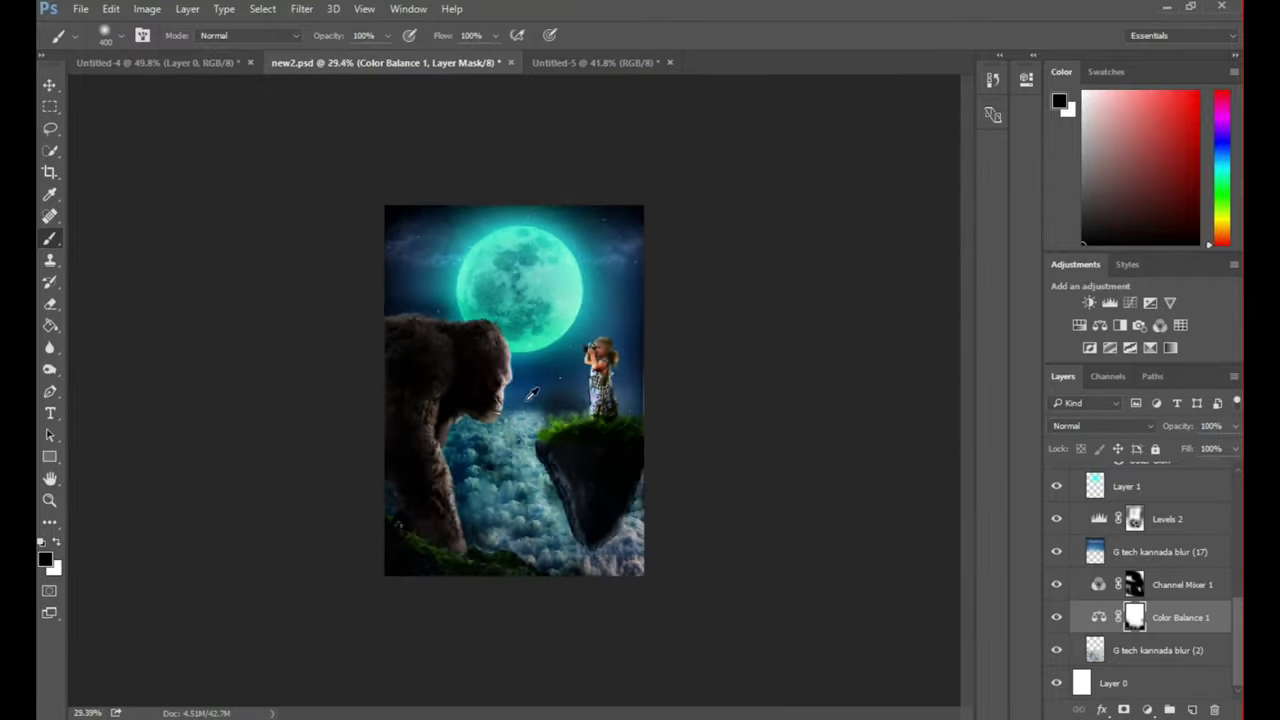
{"action": "scroll", "coordinate": [514, 394], "scroll_direction": "up", "scroll_amount": 1}
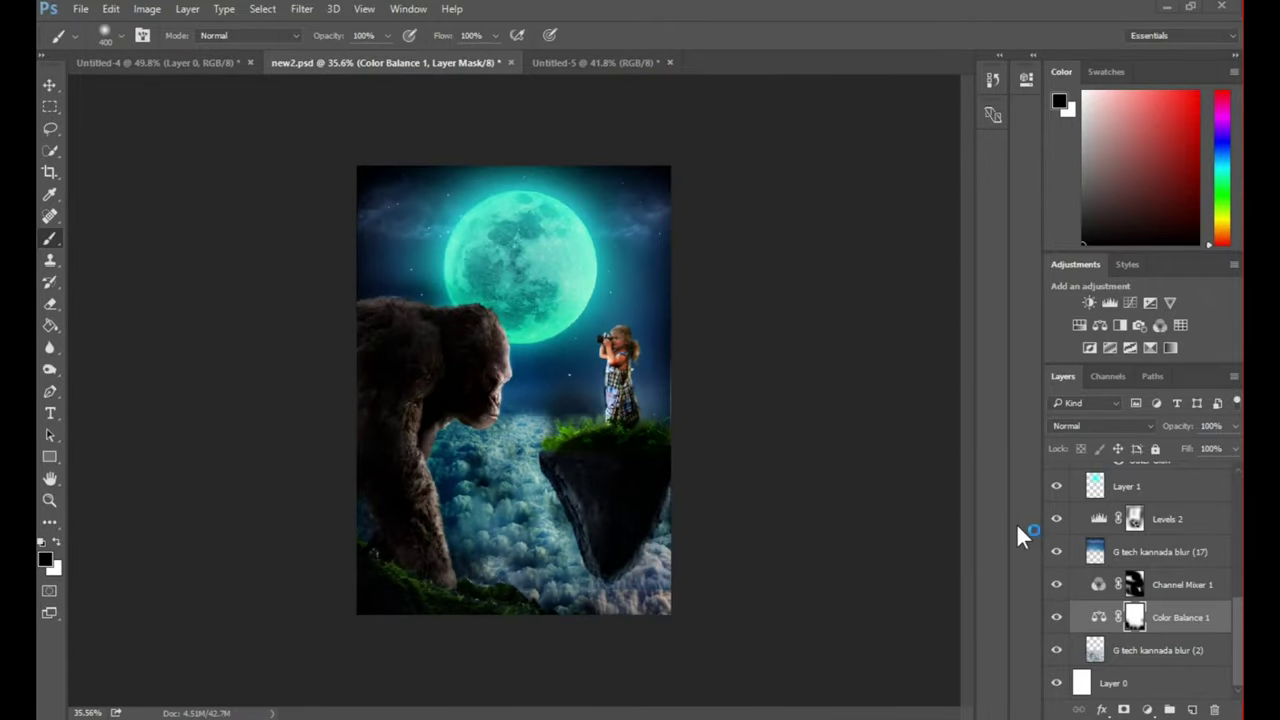